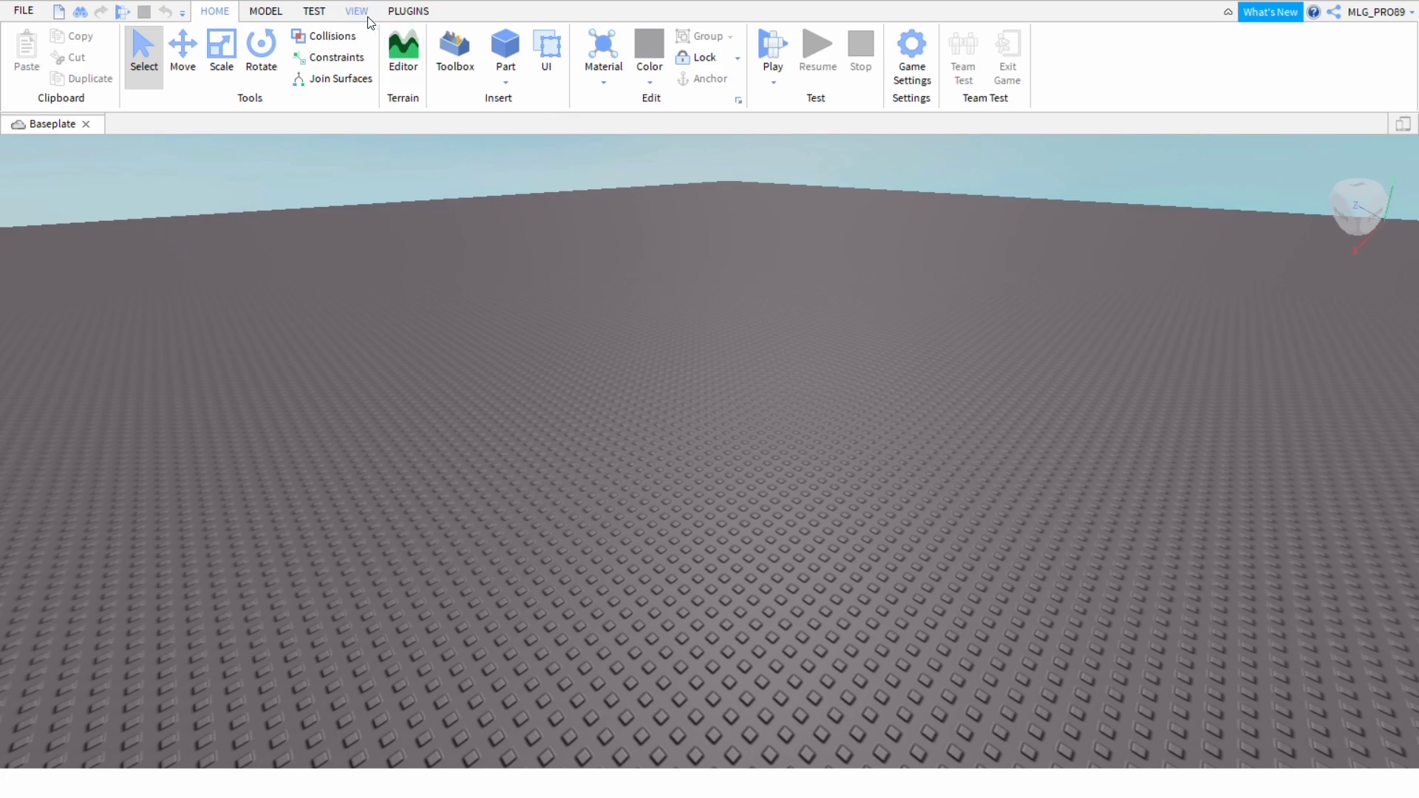
Find Moon Animator among the Toolbox's Plugins and close the Toolbox
left_click(215, 11)
left_click(455, 53)
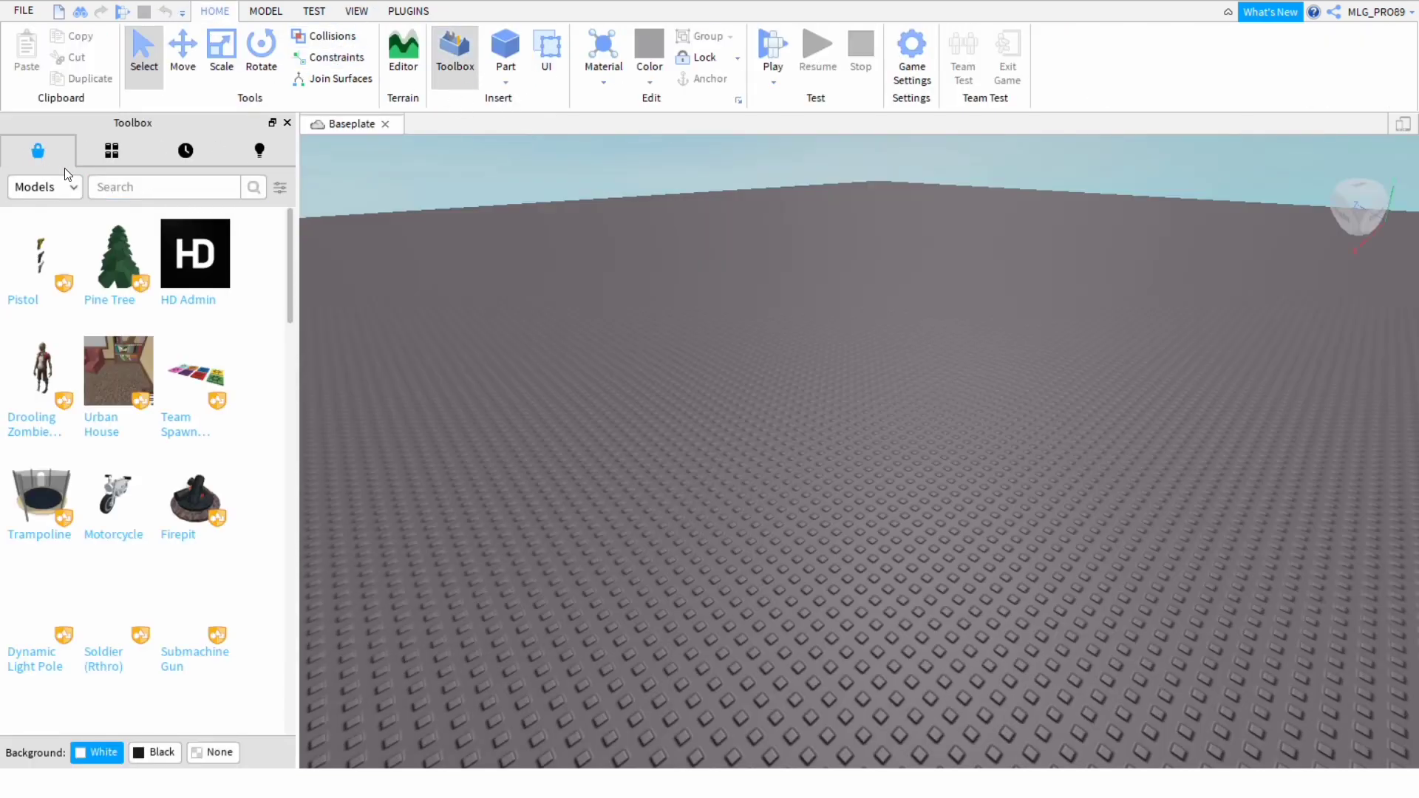
left_click(43, 186)
left_click(29, 321)
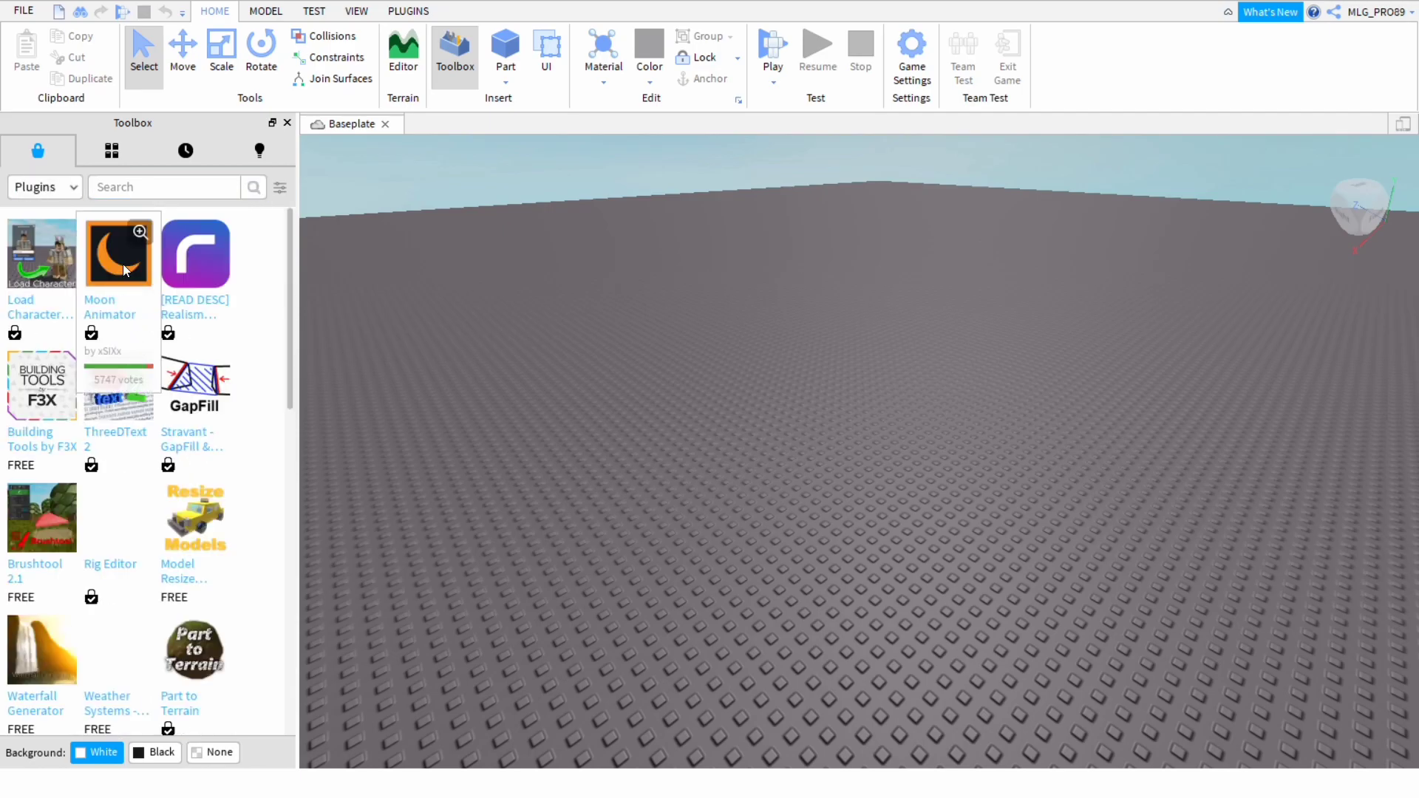
left_click(121, 264)
left_click(282, 152)
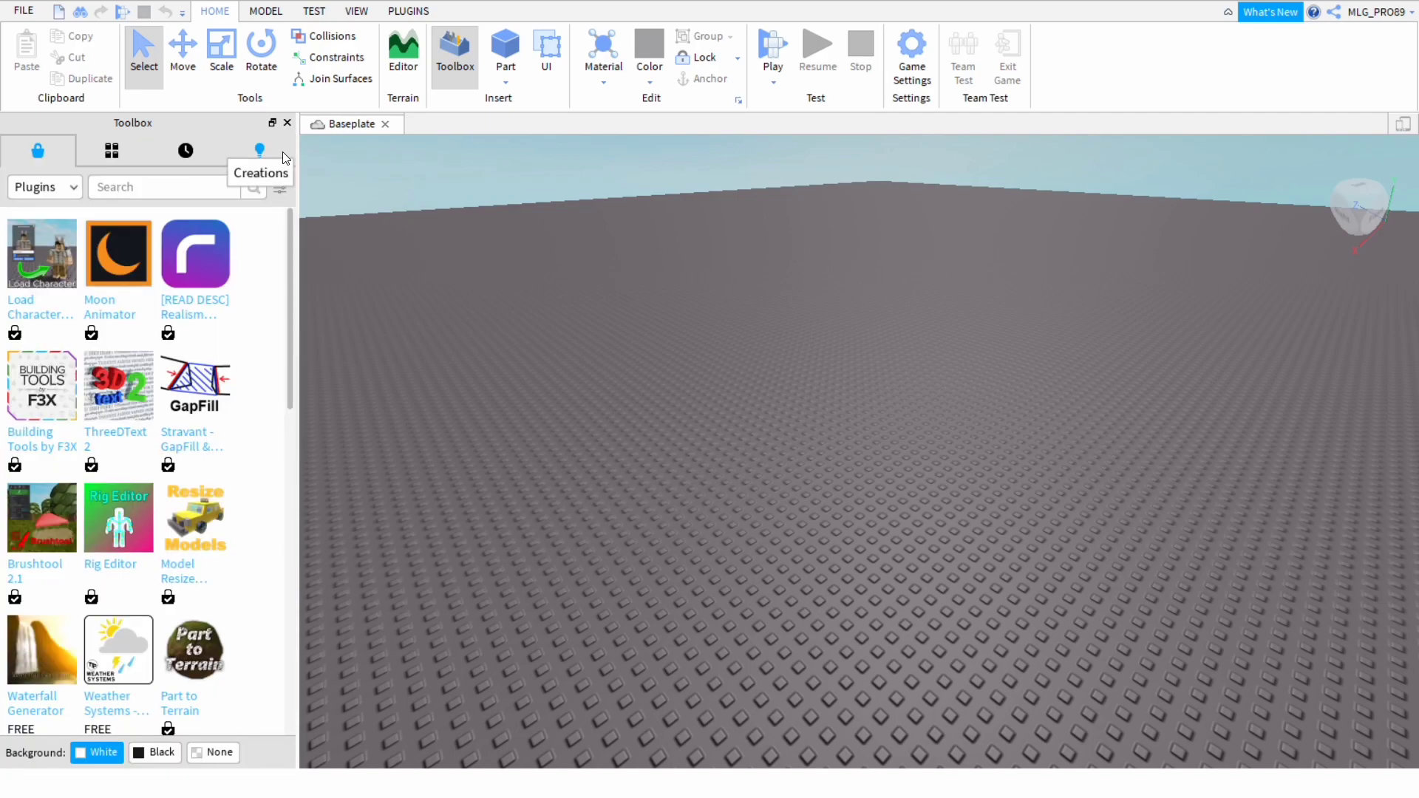
left_click(288, 123)
Insert the second saved user character, the one with the red fez, as an R6 rig with the Character Inserter
left_click(409, 11)
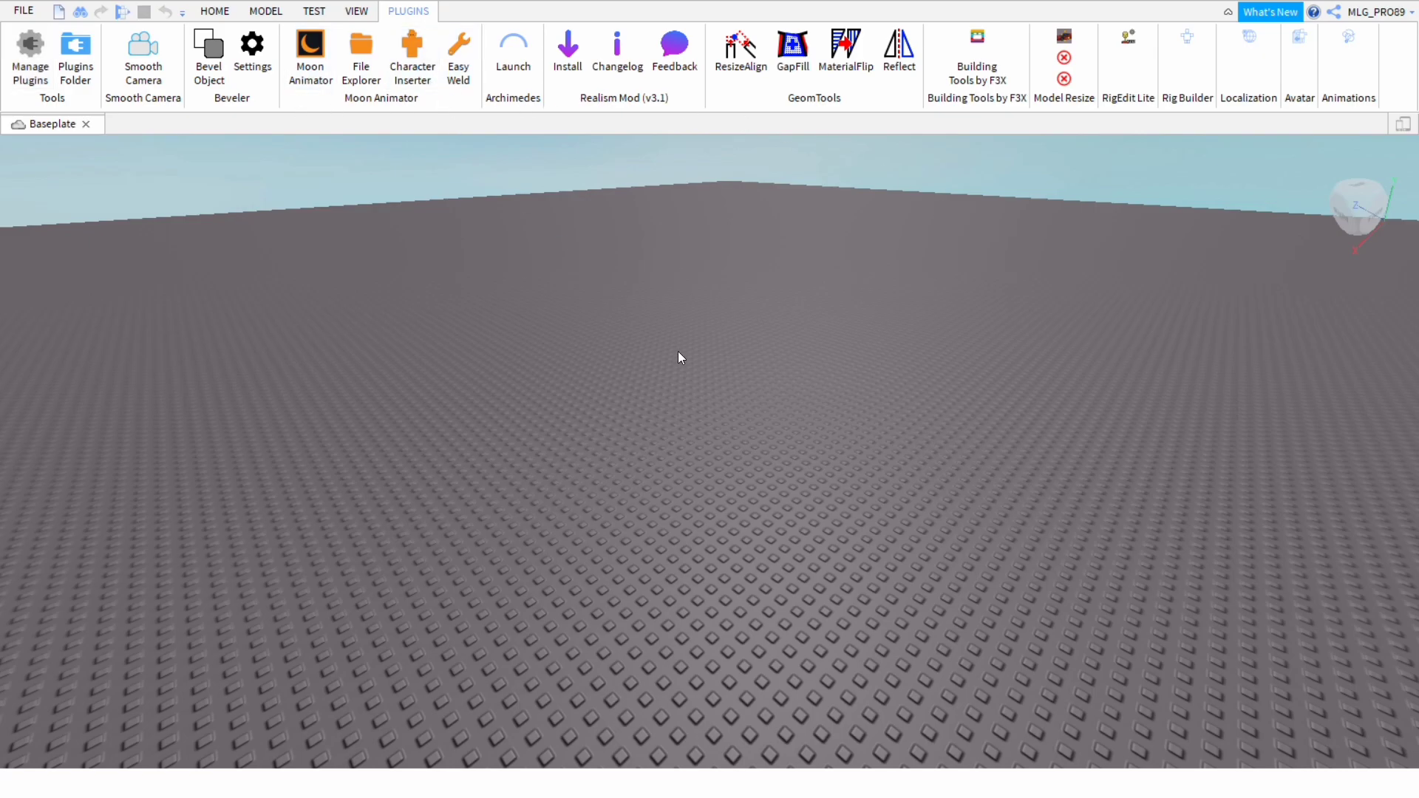
scroll(677, 351, "up", 4)
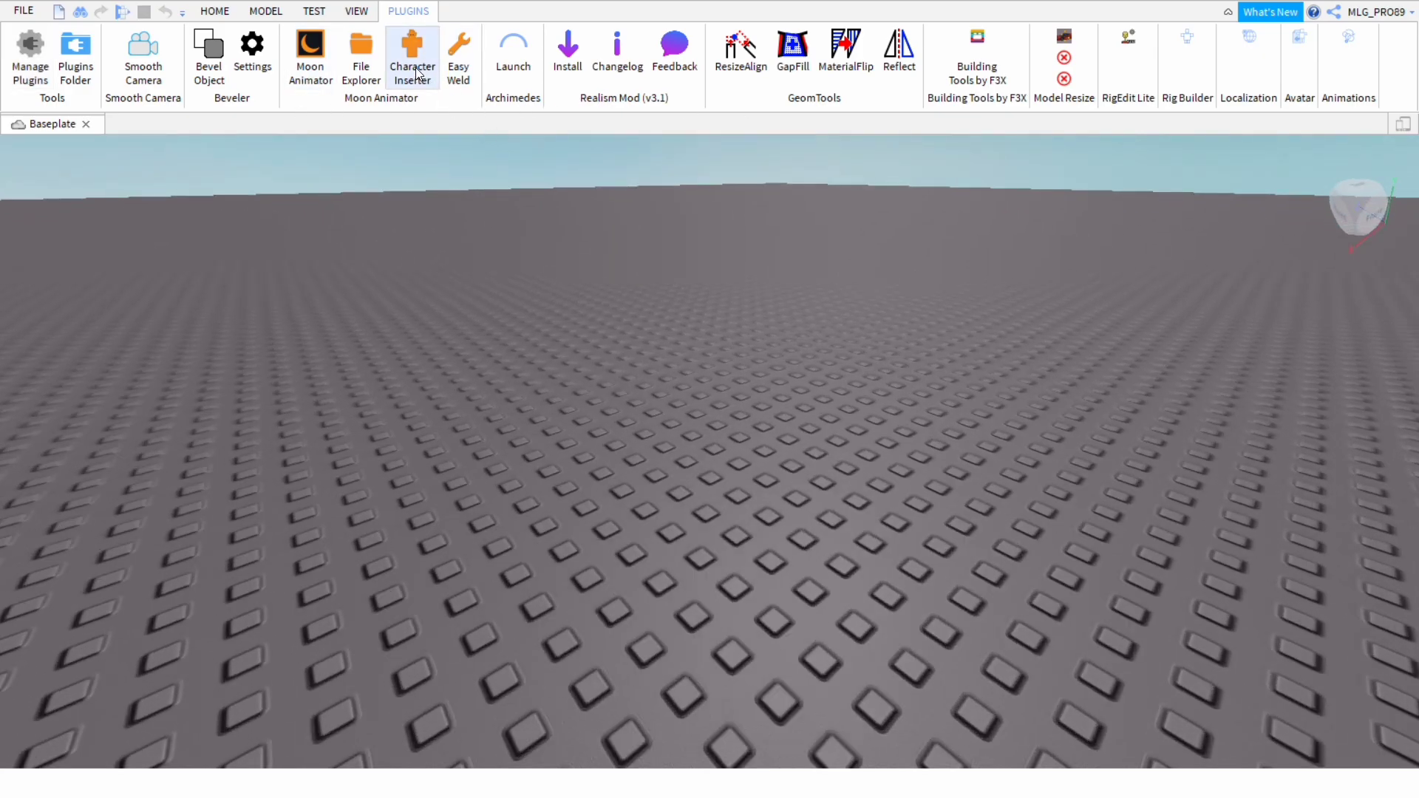
left_click(417, 71)
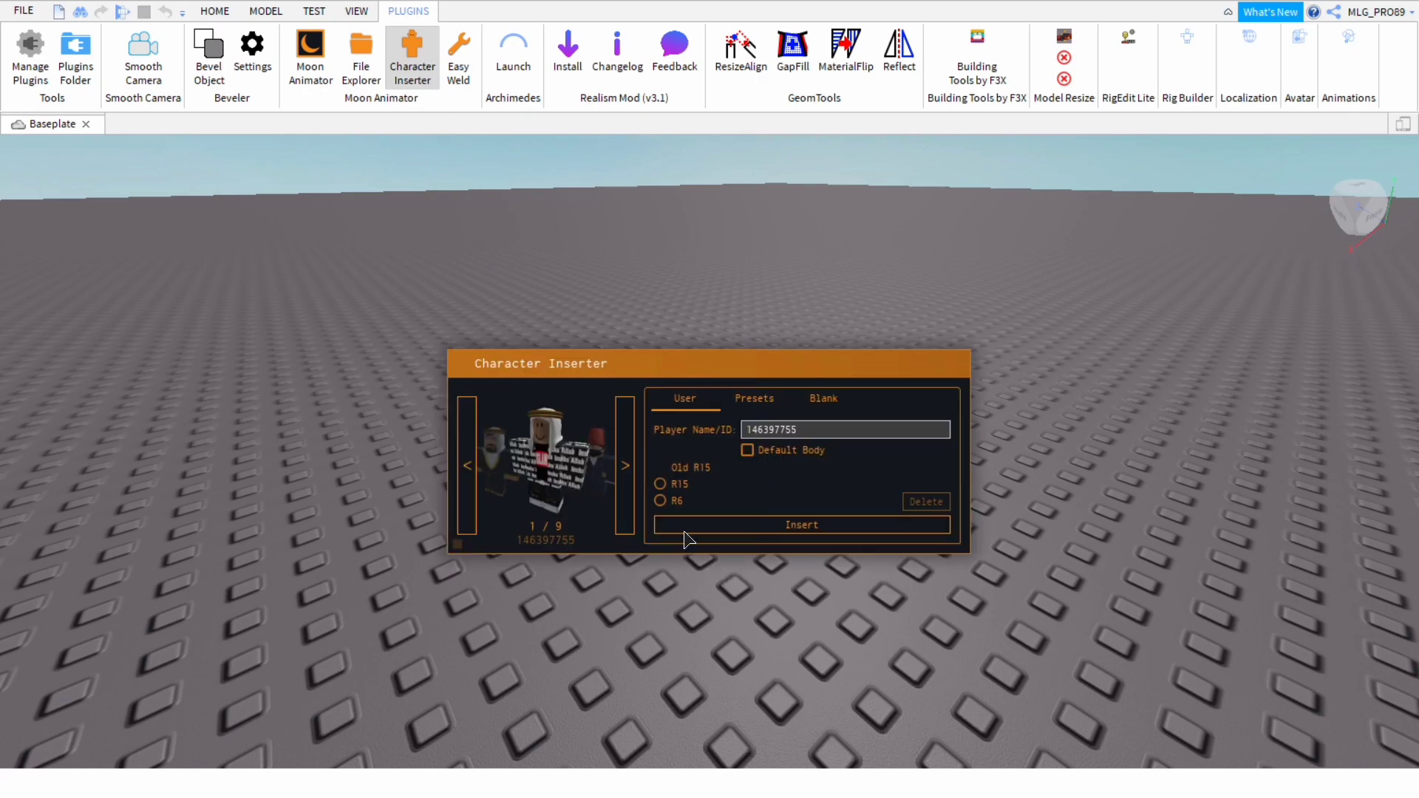
left_click(624, 465)
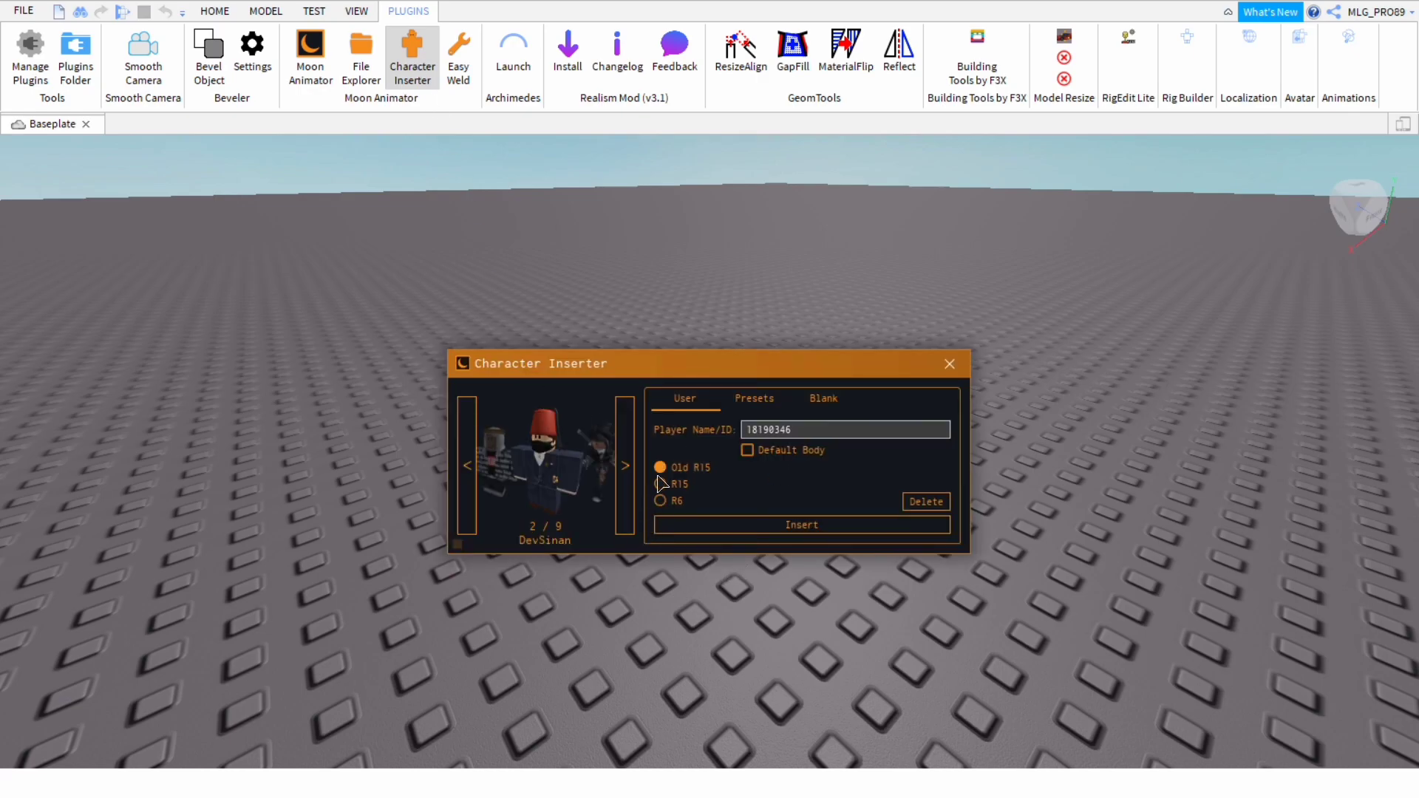
right_click_drag(721, 282, 711, 411)
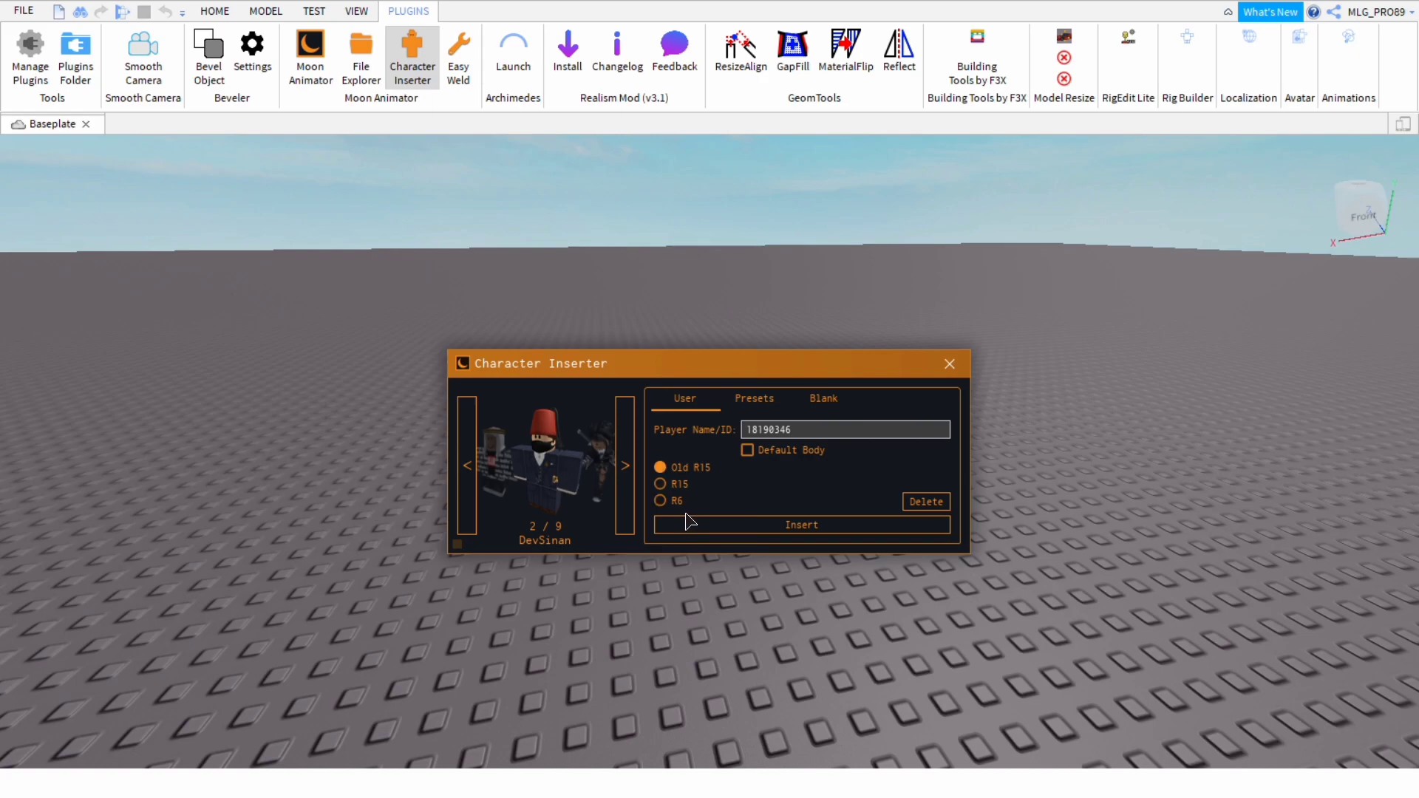
left_click(676, 501)
left_click(739, 525)
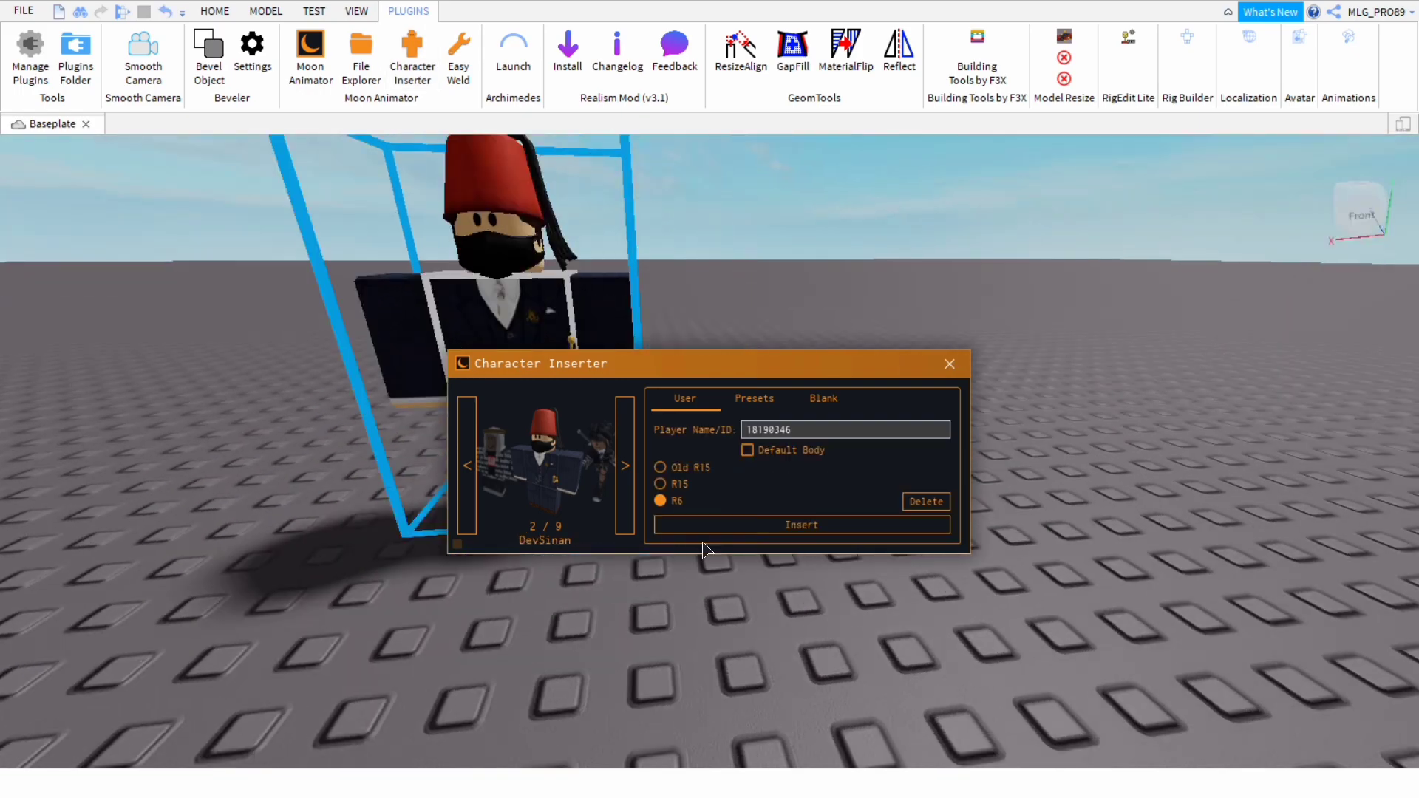
Insert the same fez-wearing character again as an R15 rig and close the Character Inserter
left_click(678, 484)
left_click(740, 525)
key("a")
right_click_drag(698, 597, 951, 417)
left_click(949, 363)
Examine the R6 and R15 versions of the fez-wearing character side by side, comparing their bodies
left_click_drag(761, 489, 776, 388)
left_click(884, 450)
right_click_drag(884, 449, 1027, 459)
scroll(712, 375, "up", 2)
scroll(912, 539, "up", 3)
scroll(812, 497, "down", 3)
scroll(811, 497, "up", 8)
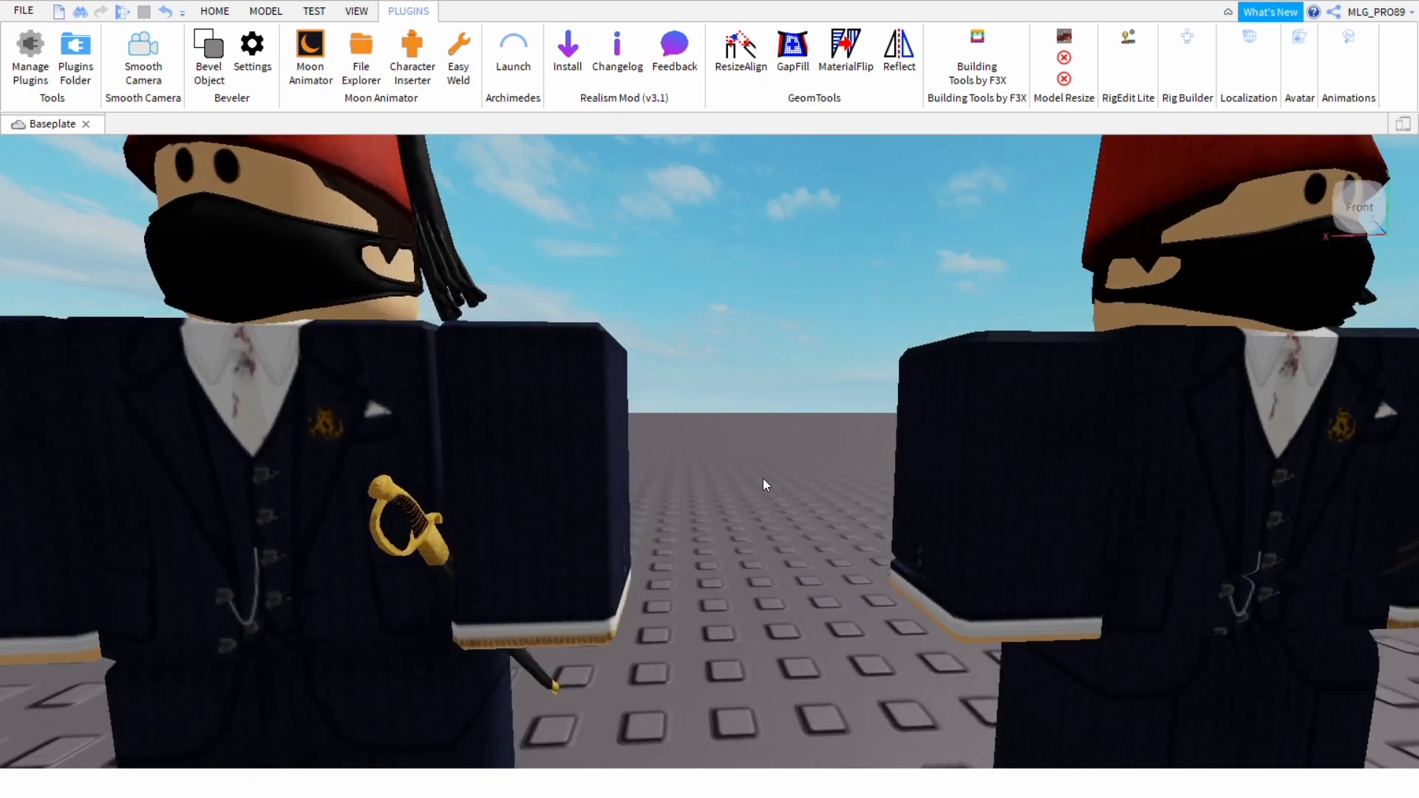
key("a")
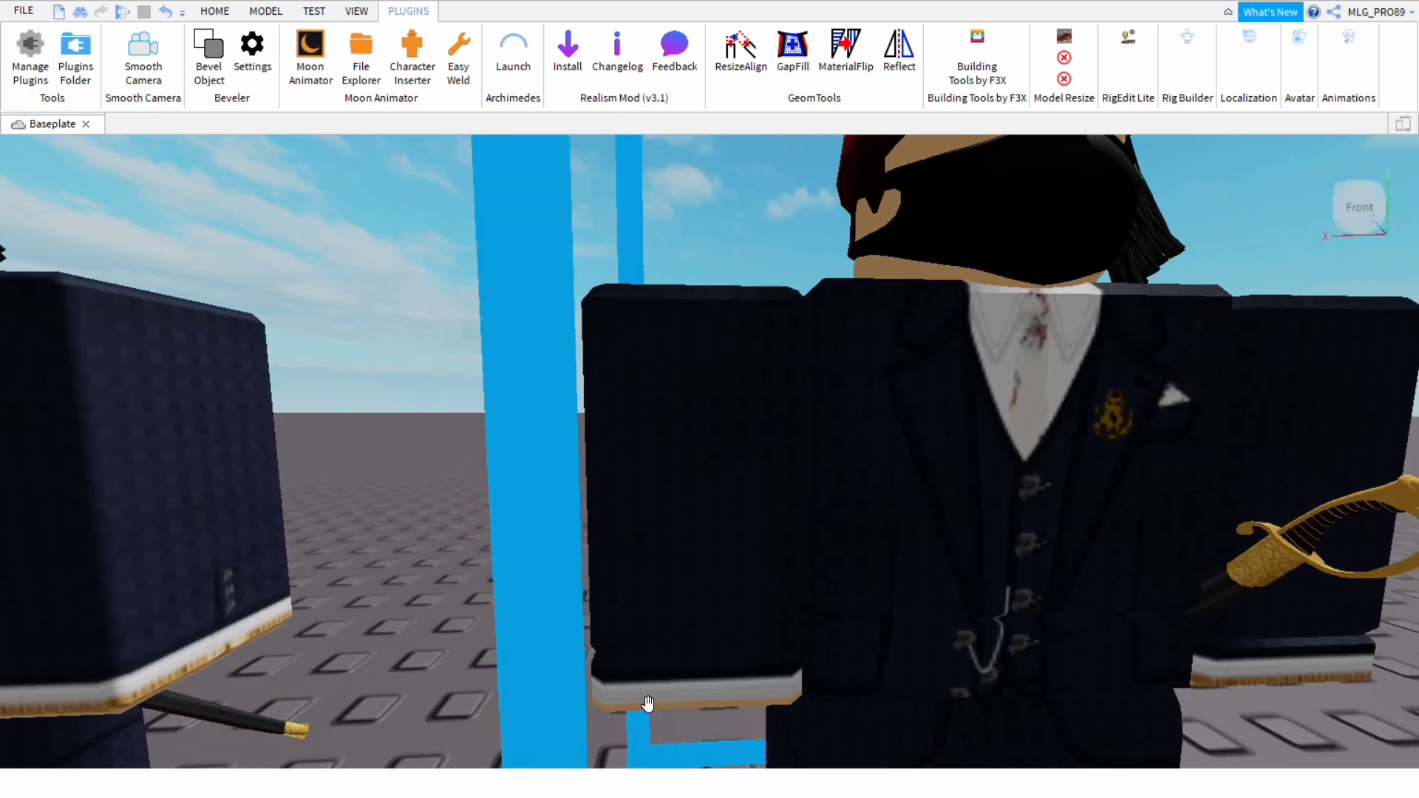
key("q")
right_click_drag(649, 544, 663, 522)
Delete the R15 version of the fez-wearing character from the baseplate
scroll(663, 522, "down", 5)
scroll(665, 520, "down", 5)
left_click(706, 492)
key("Delete")
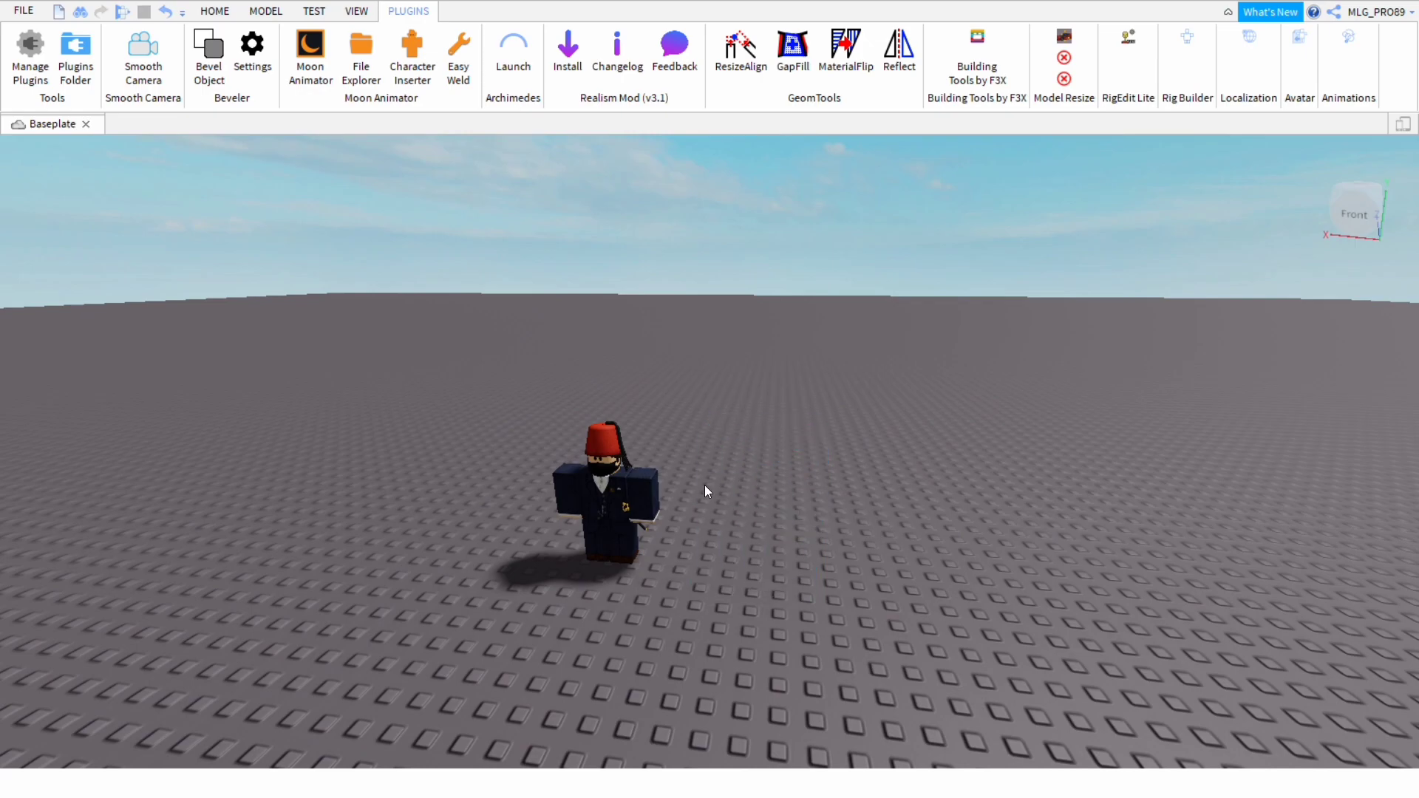
Insert the black-haired third saved character as an R6 rig with Default Body enabled
left_click(408, 63)
scroll(729, 263, "up", 6)
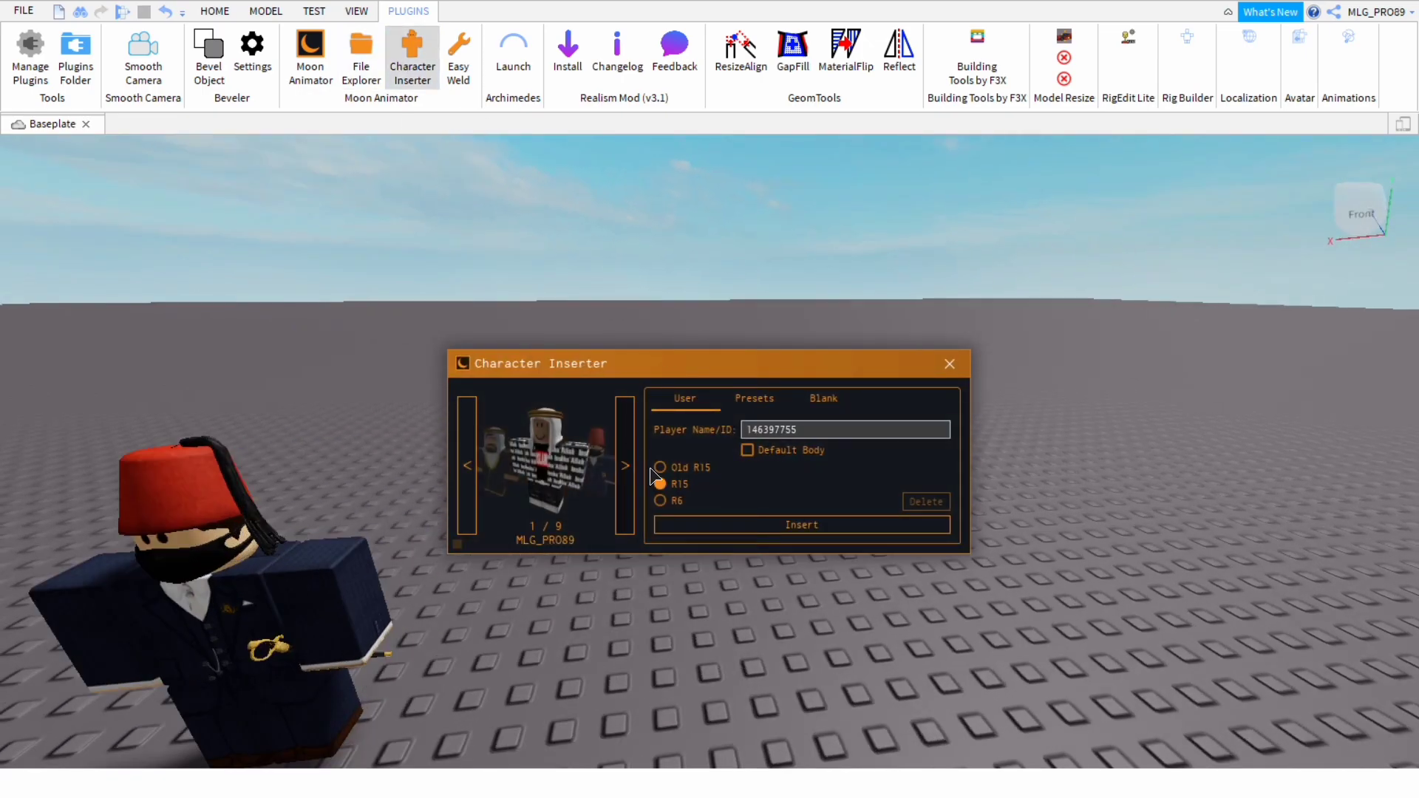
scroll(652, 476, "down", 2)
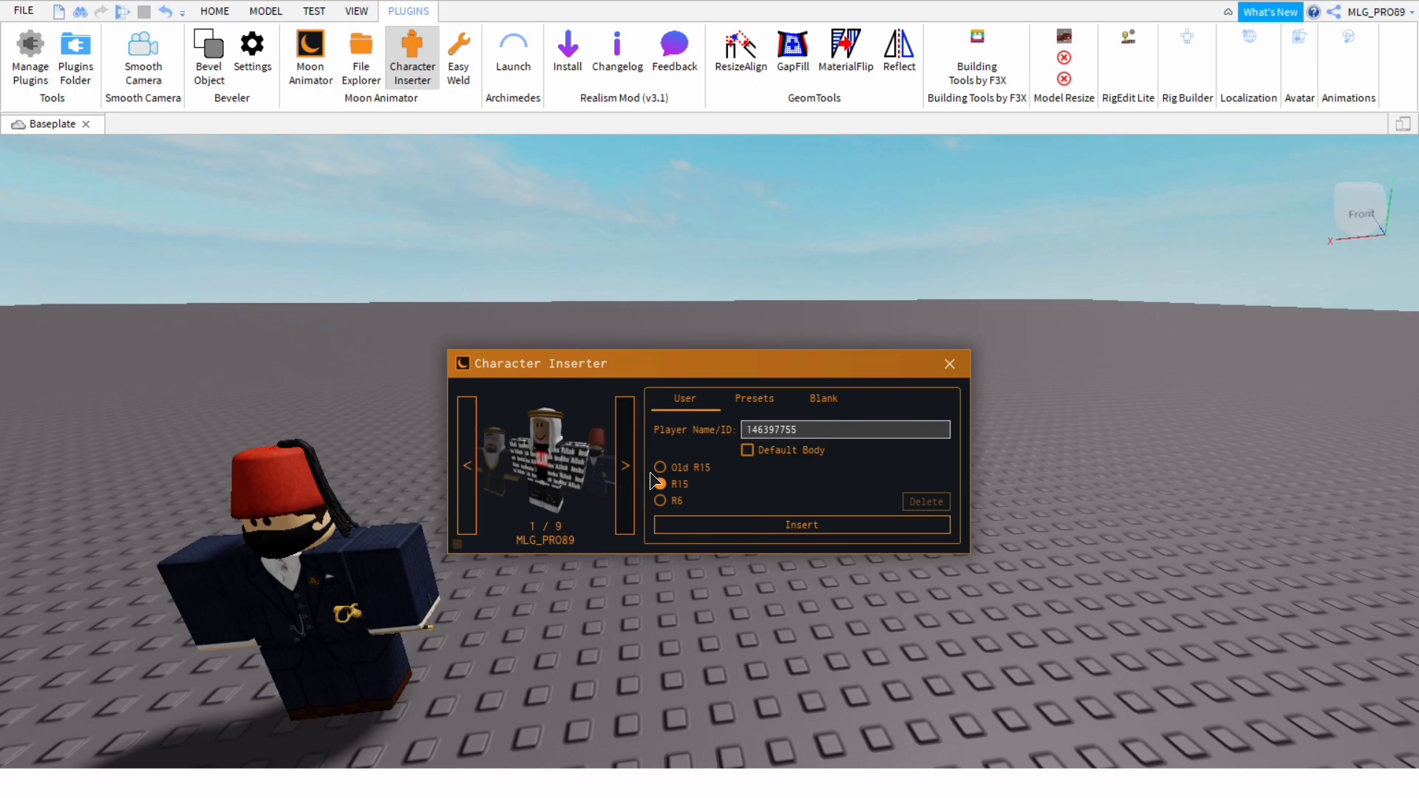
left_click(625, 465)
left_click(625, 466)
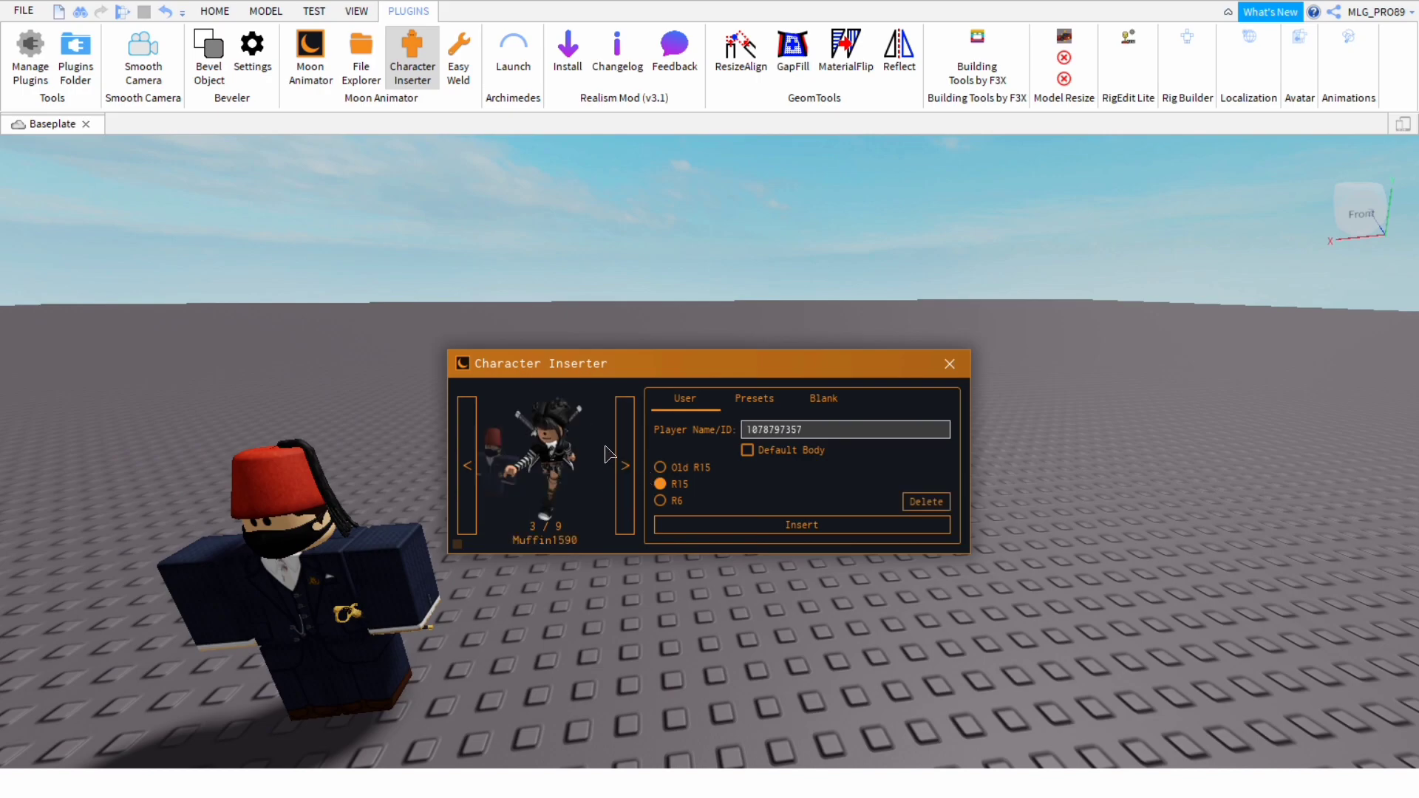
scroll(739, 303, "up", 2)
scroll(739, 300, "up", 3)
scroll(529, 545, "down", 5)
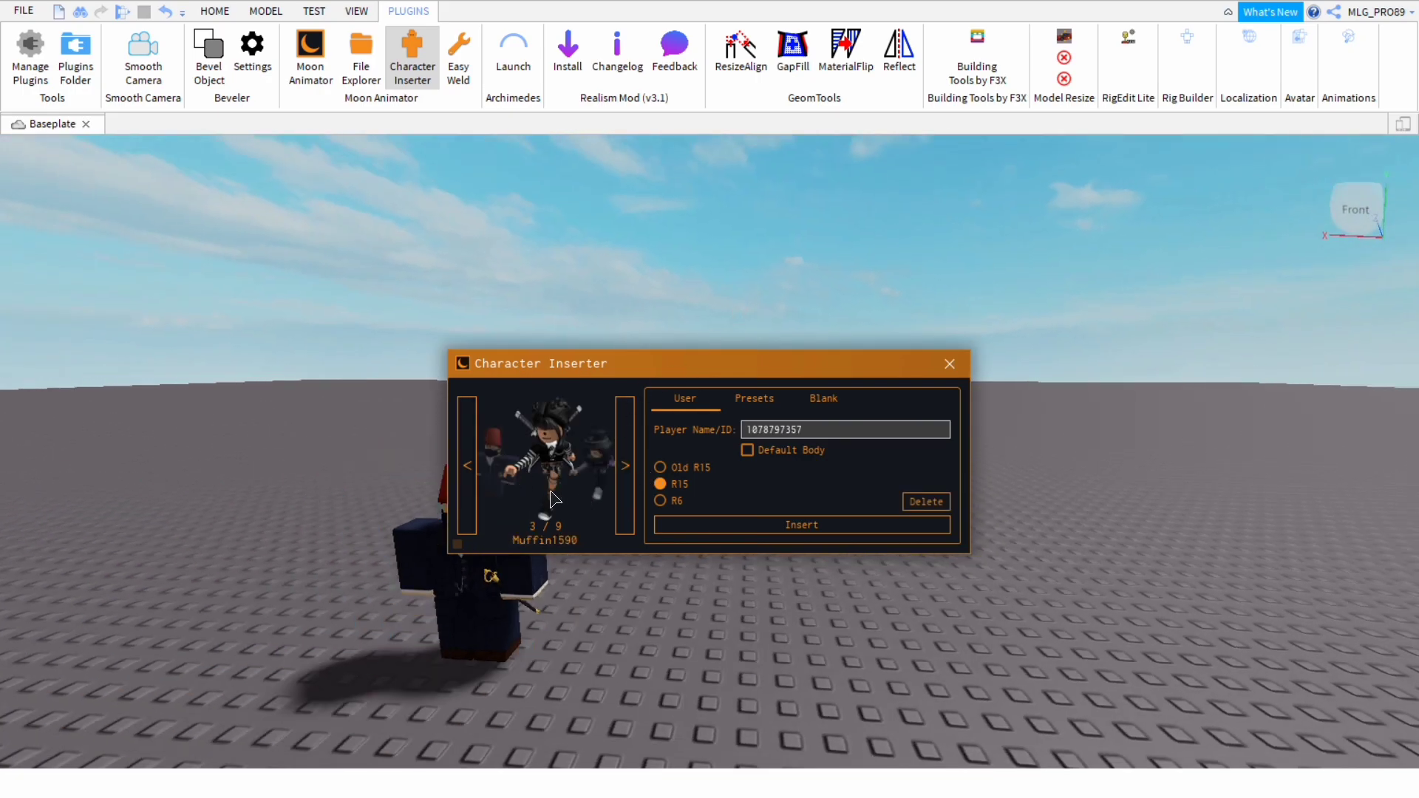
scroll(512, 507, "up", 2)
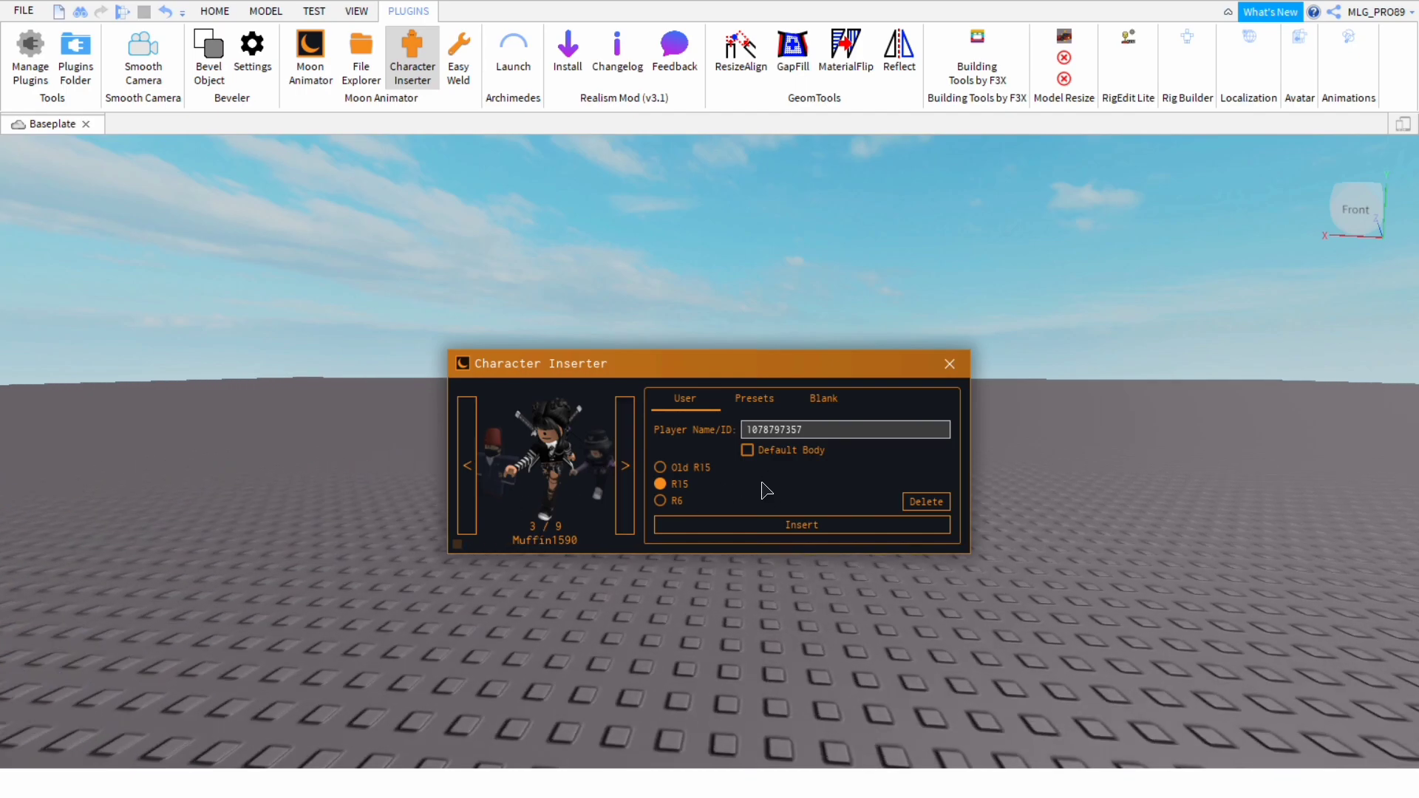
left_click(748, 450)
left_click(660, 501)
left_click(728, 525)
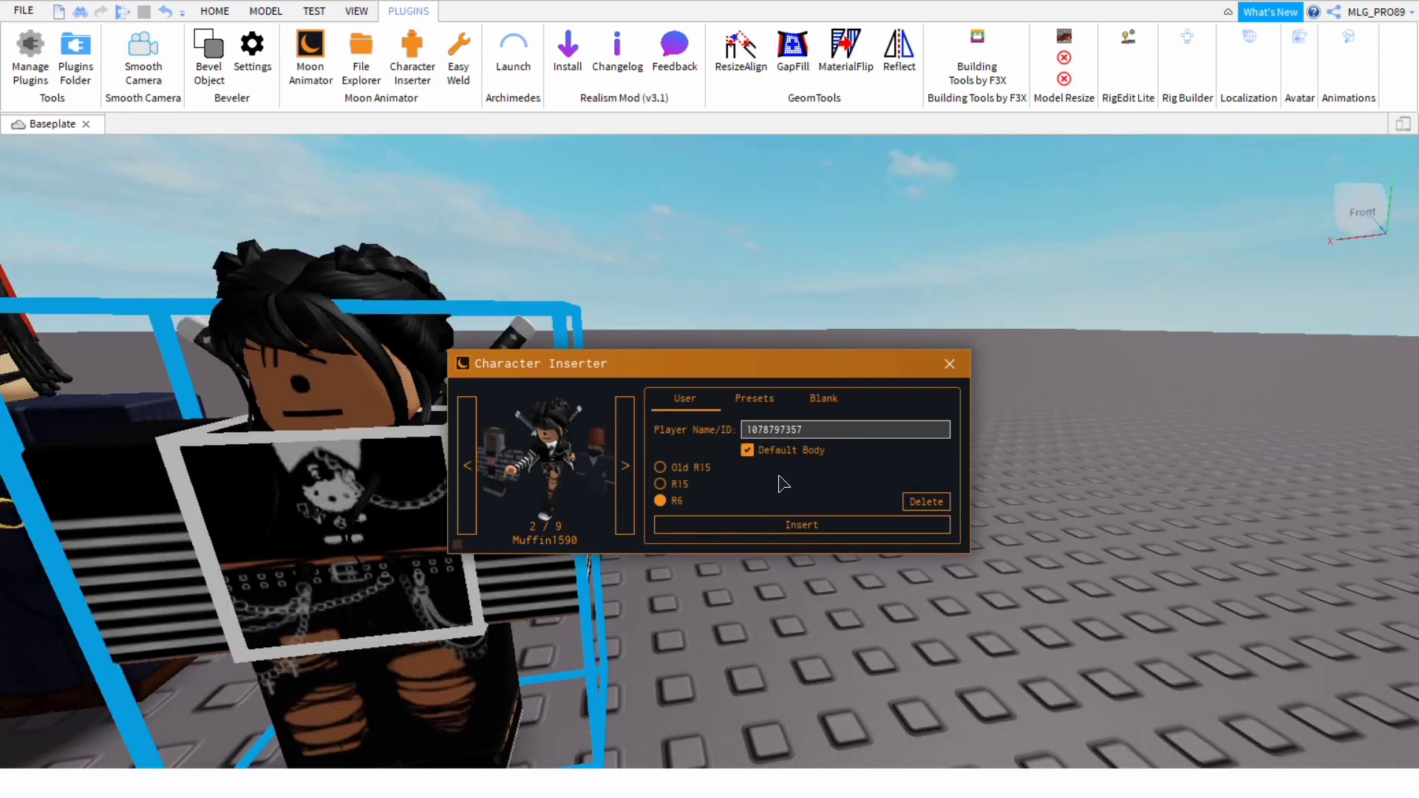
Insert the black-haired R6 character again with Default Body disabled and close the Character Inserter
left_click(747, 450)
left_click(814, 525)
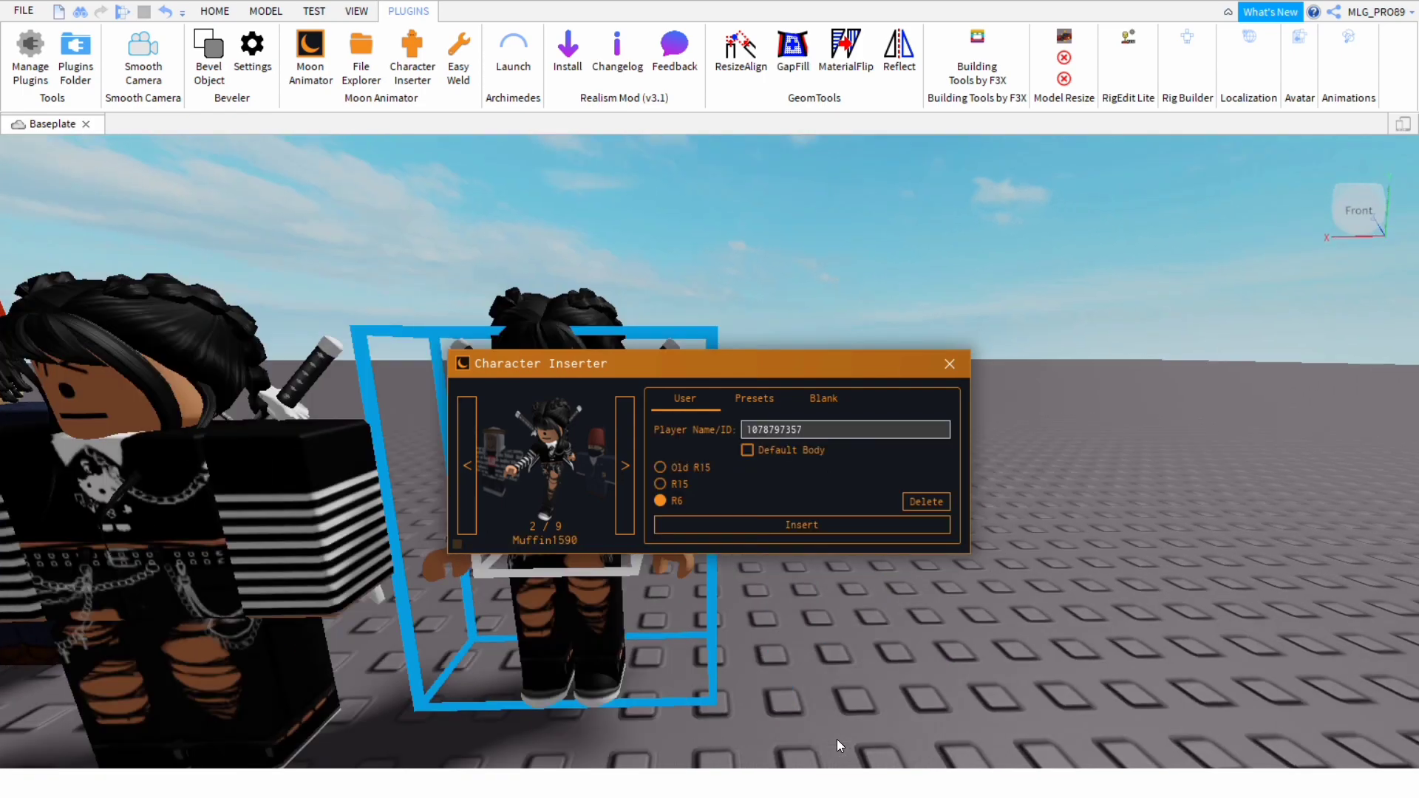
left_click(949, 364)
Delete both black-haired characters, leaving only the fez-wearing R6 character on the baseplate
key("a")
left_click(389, 584)
key("s")
left_click(702, 473)
key("s")
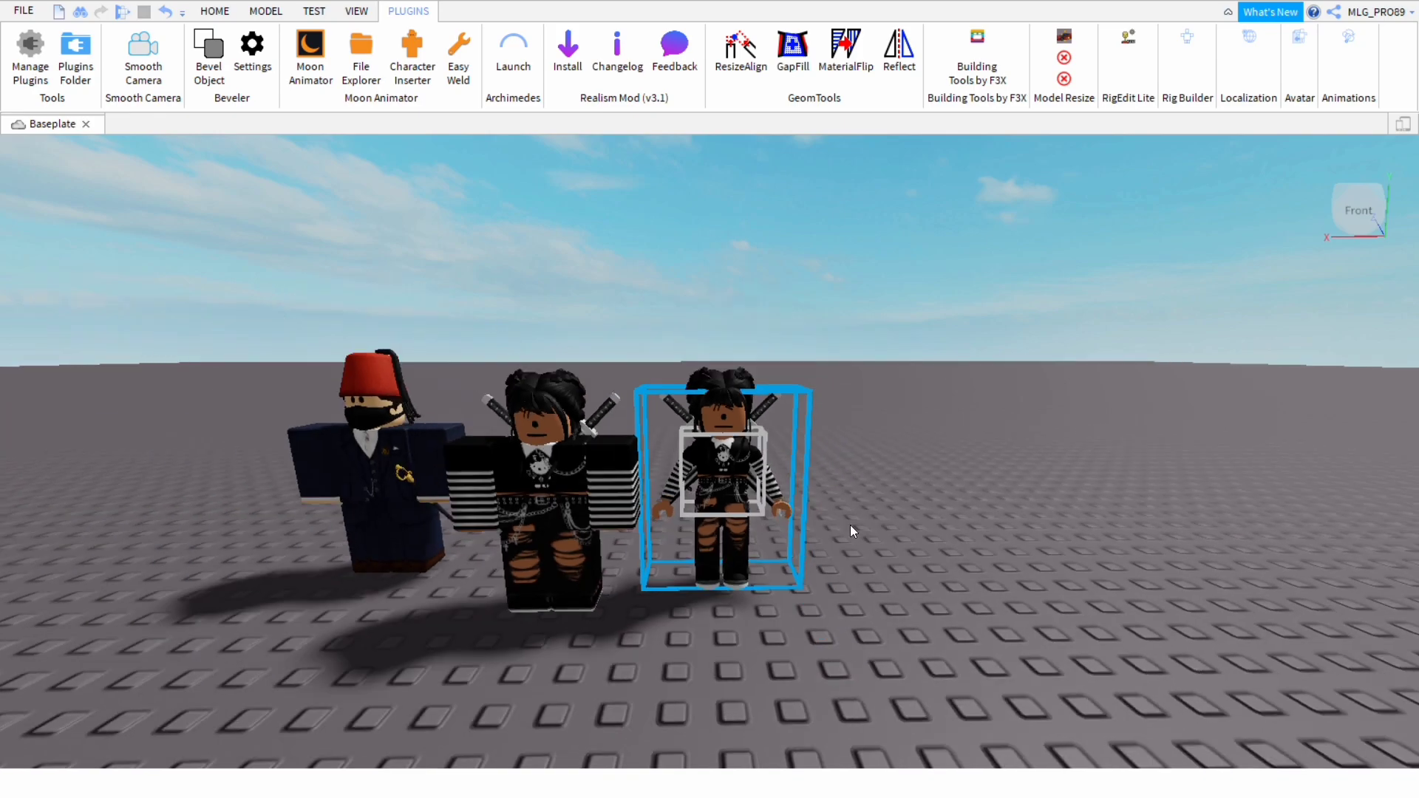
left_click_drag(739, 481, 580, 495)
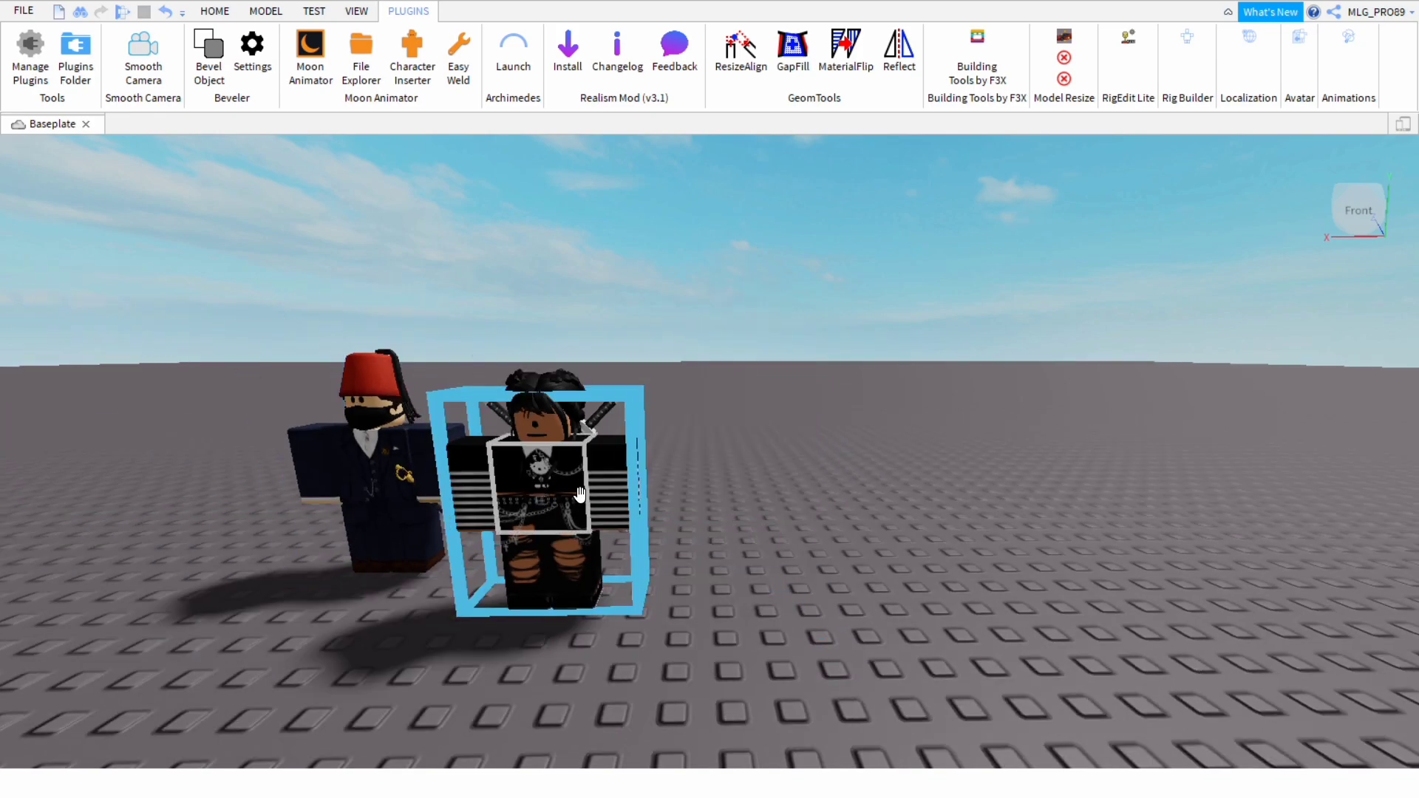
key("Delete")
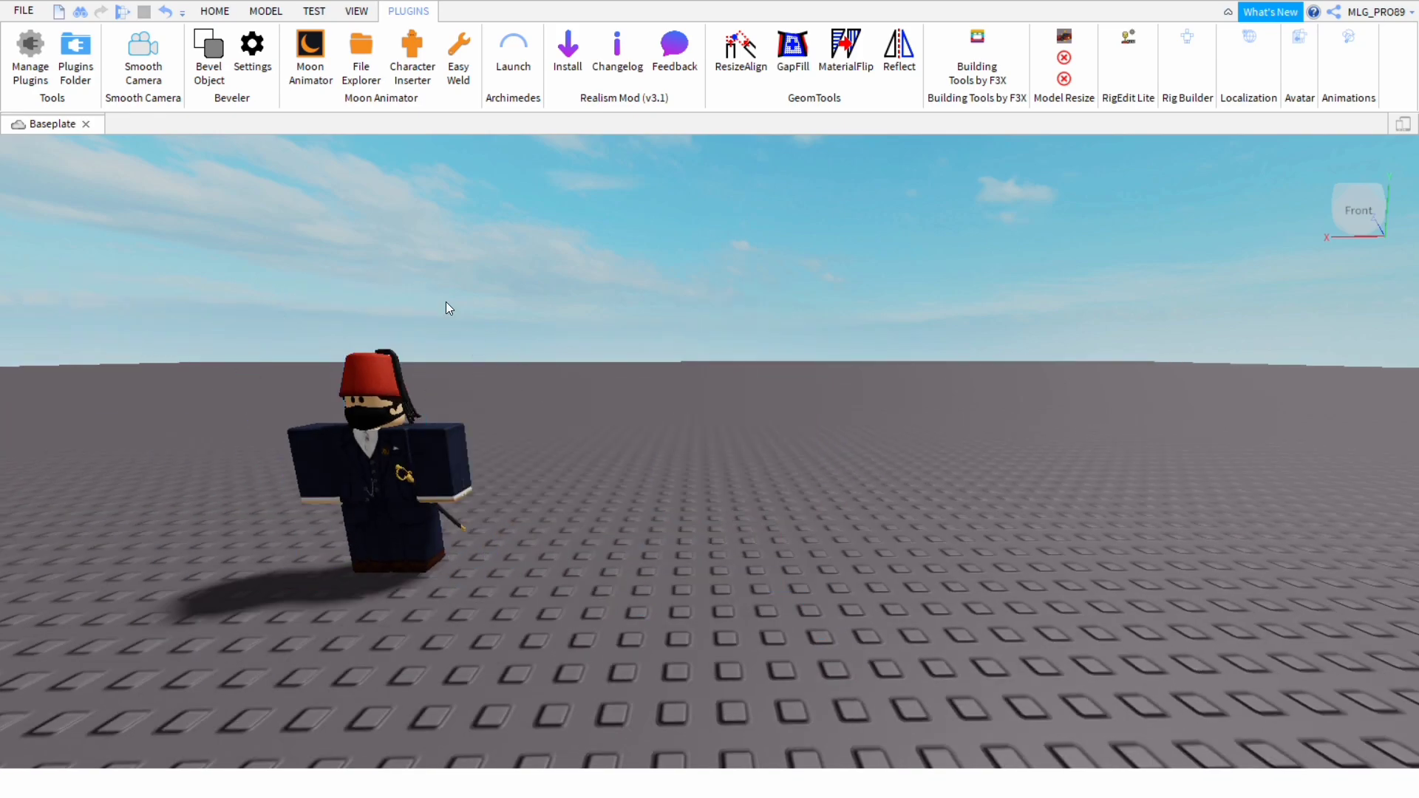
Create a new Moon Animator file of type Animation named Tutorial in the Files directory
left_click(323, 81)
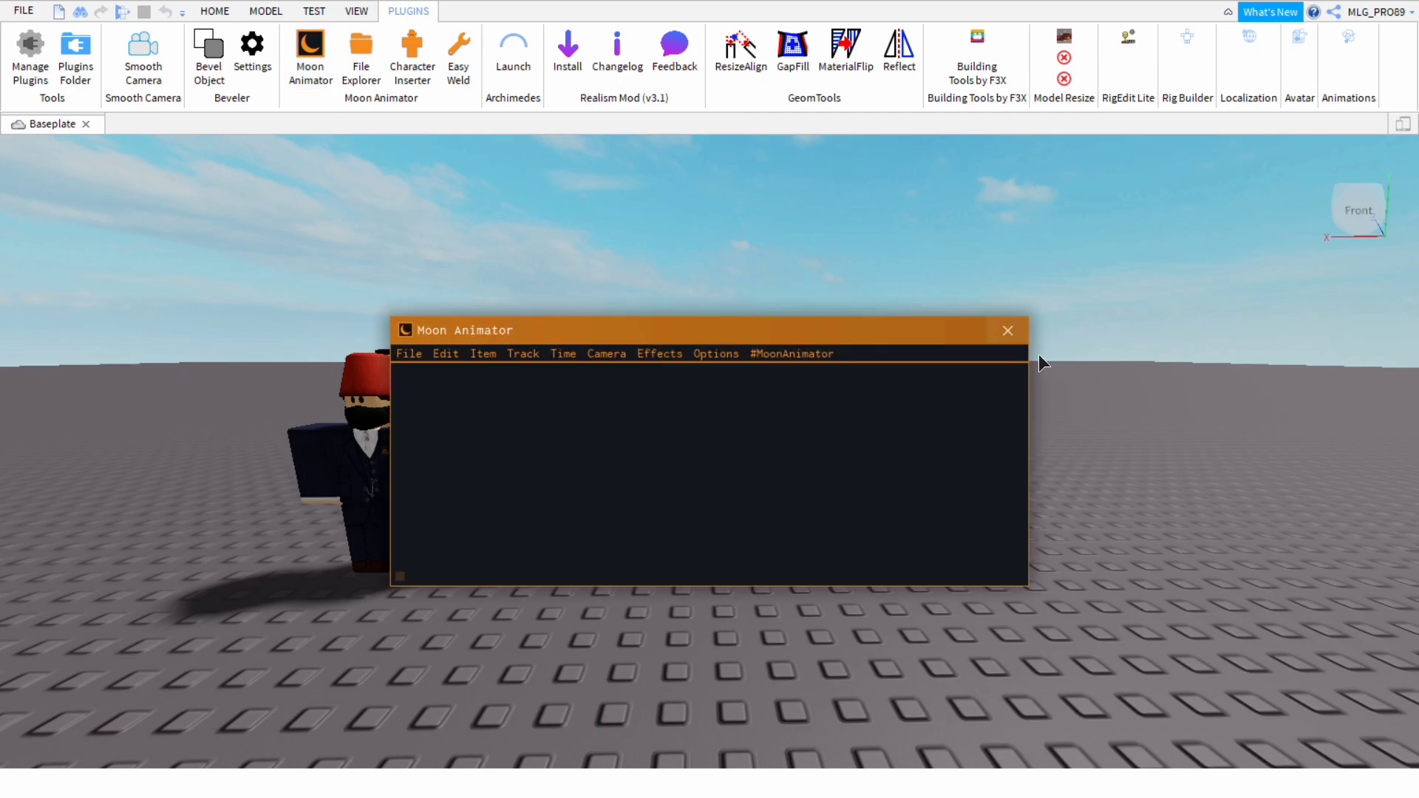
left_click(1007, 330)
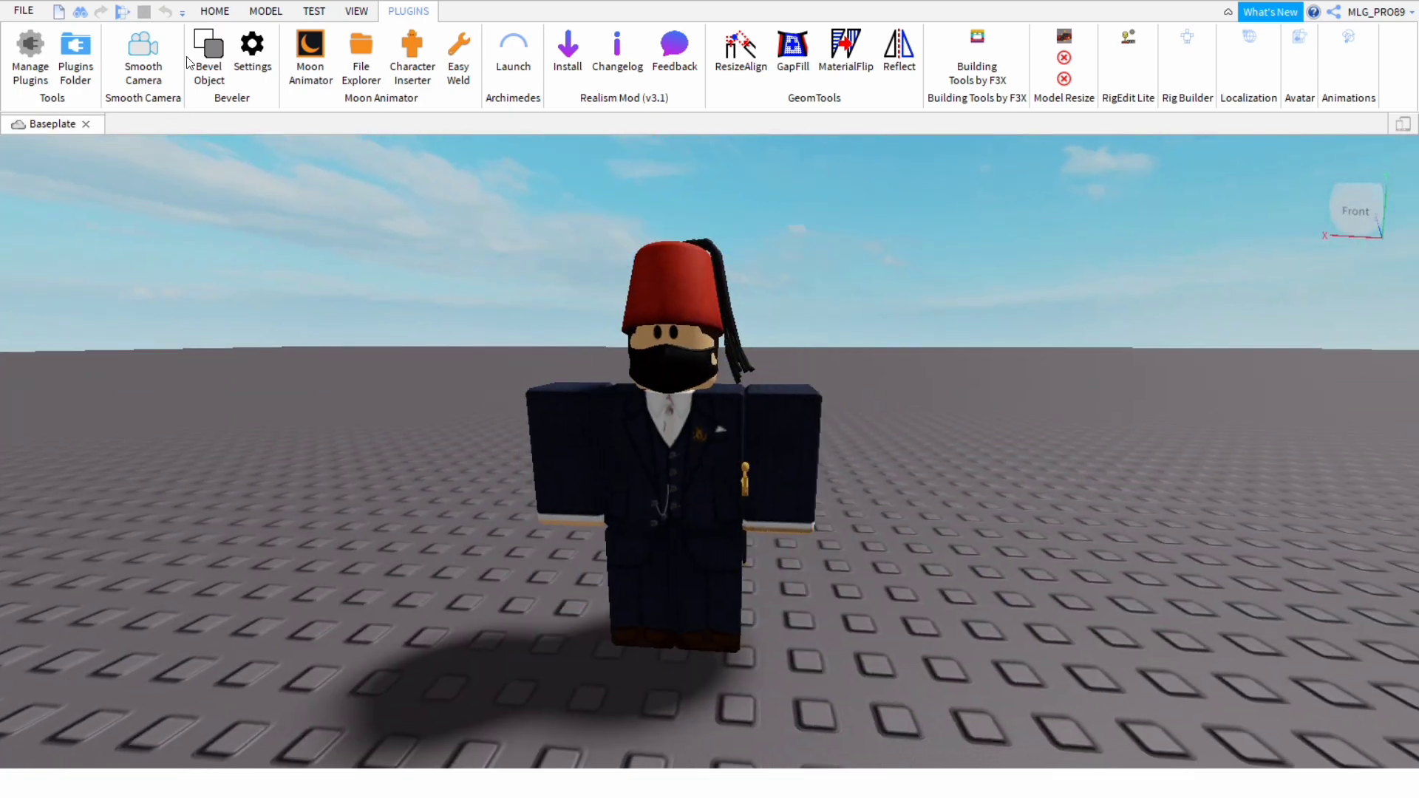
left_click(309, 76)
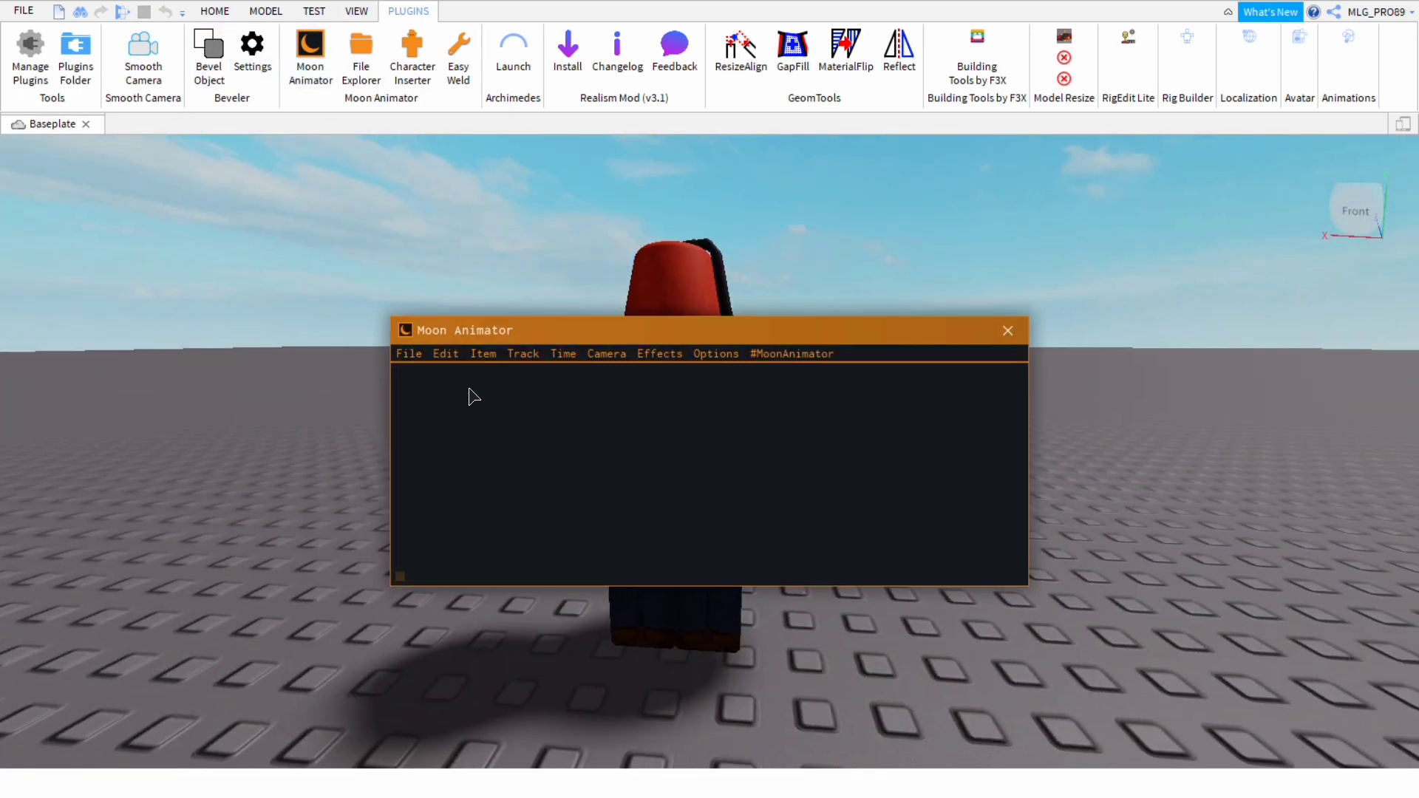
left_click(432, 393)
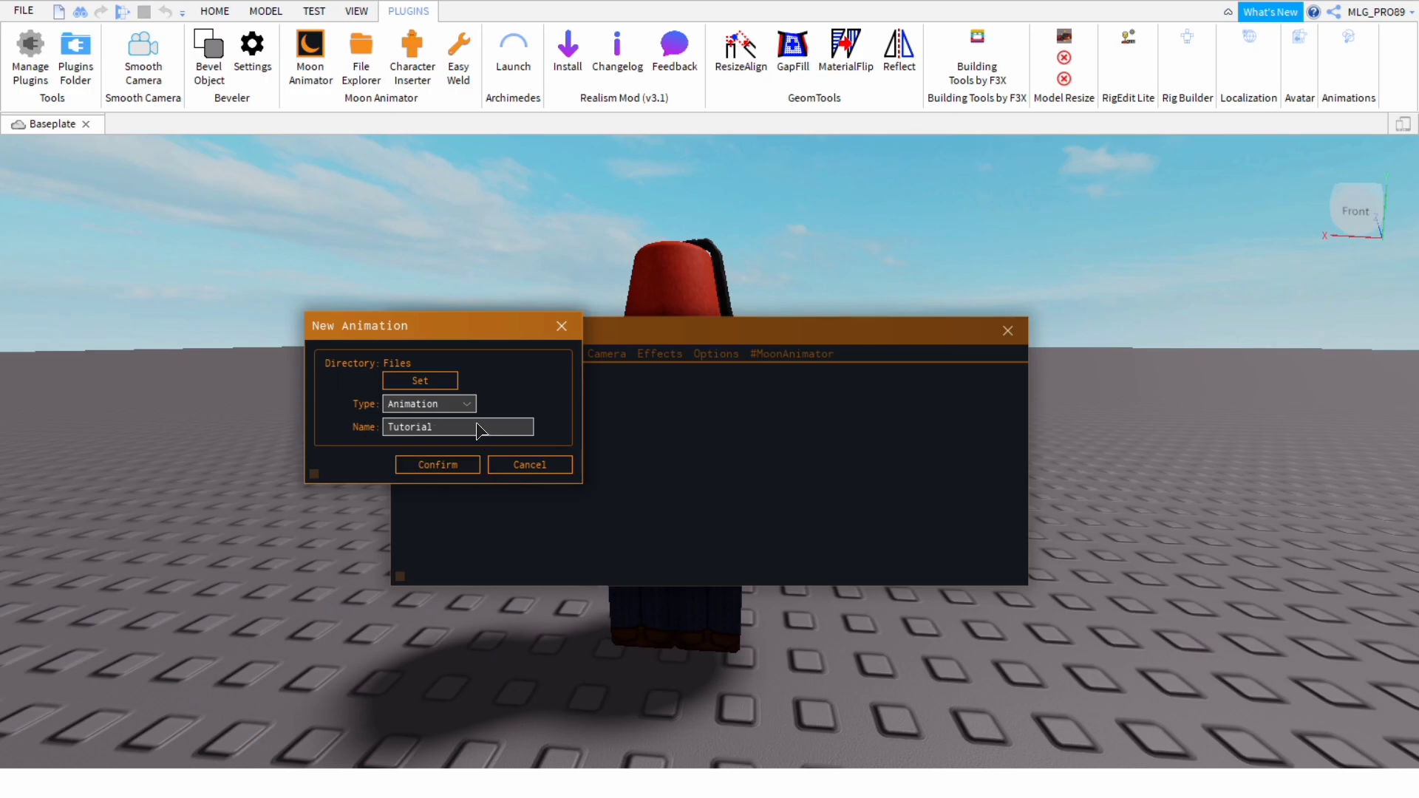
left_click(421, 381)
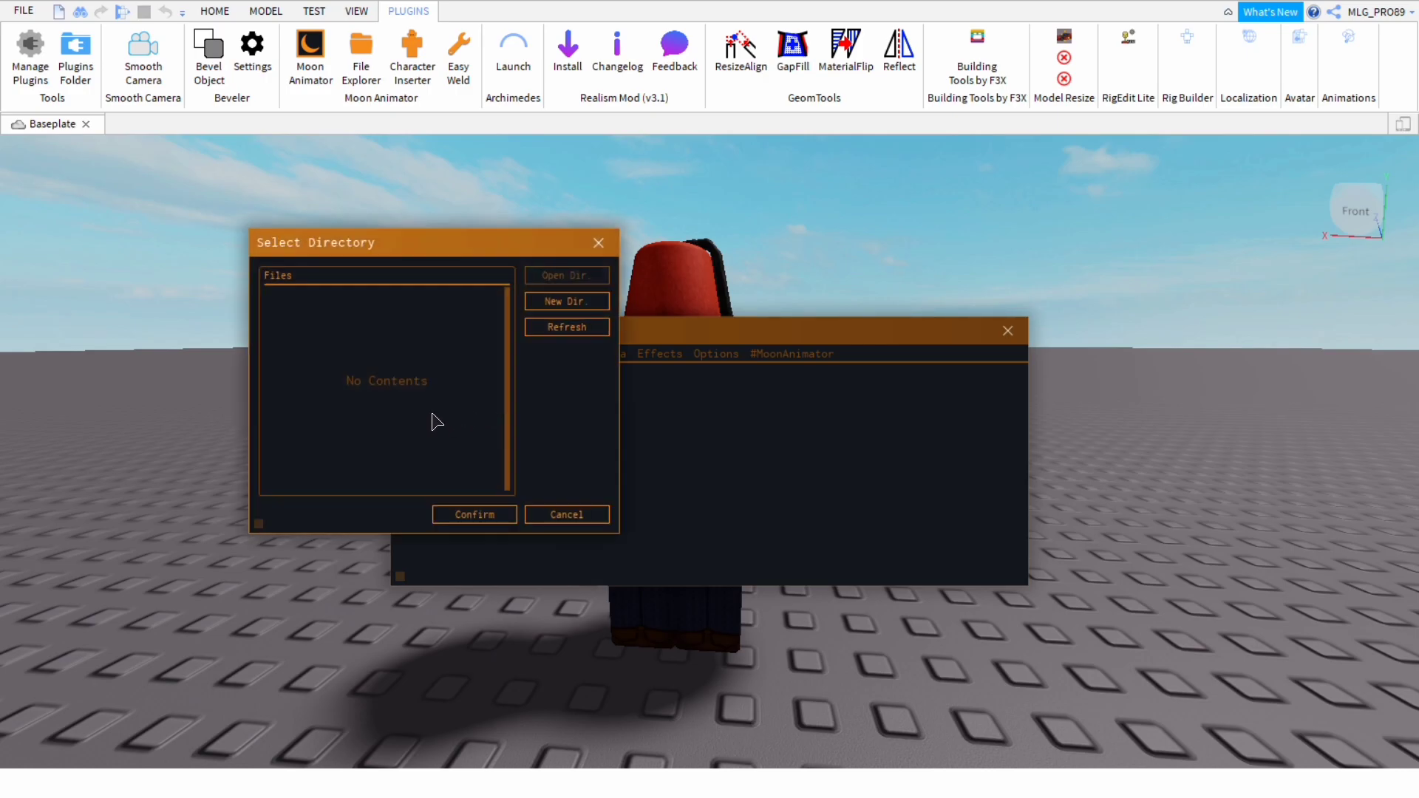
left_click(458, 508)
left_click(442, 465)
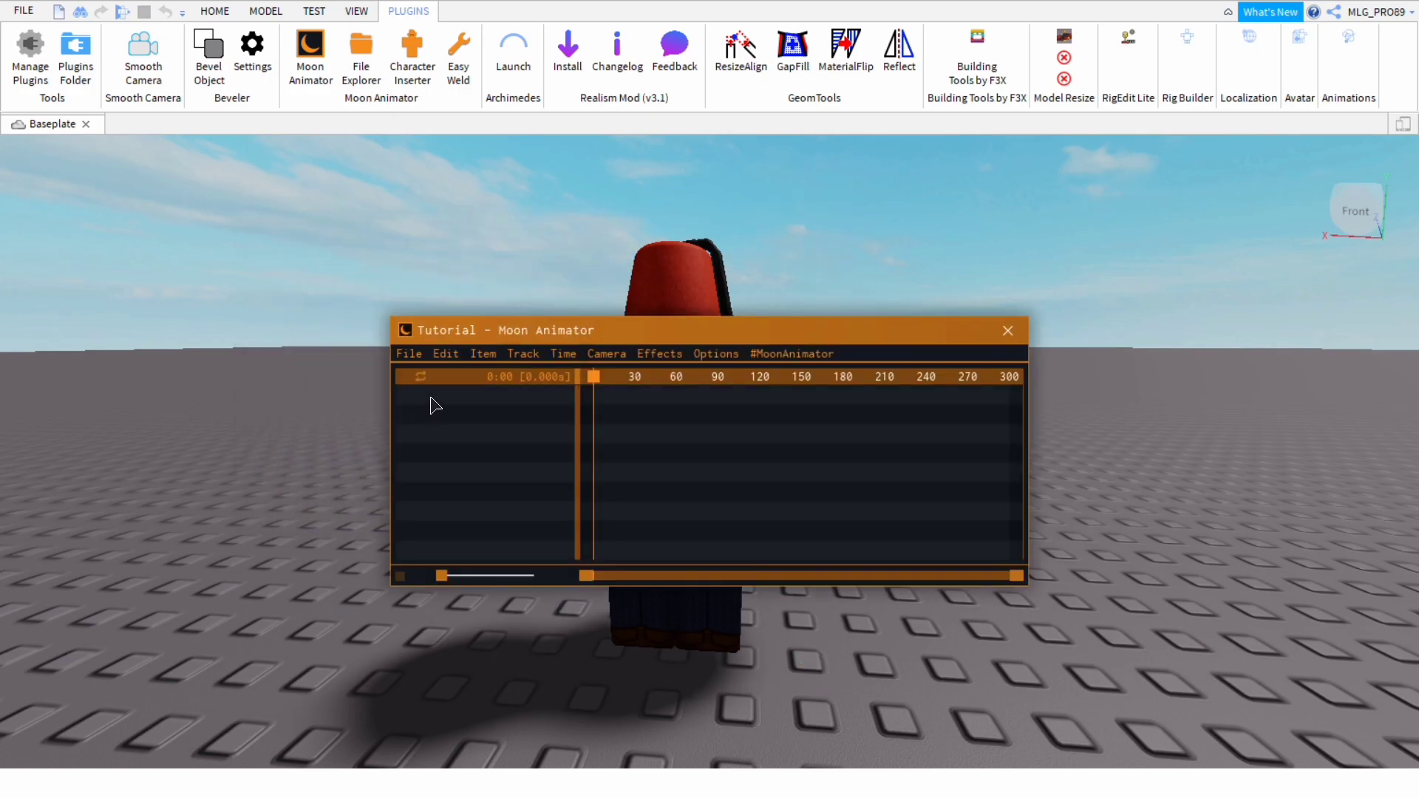
Move the Moon Animator window off the character and add the fez-wearing character to the timeline with its Rig property
left_click_drag(595, 330, 1104, 316)
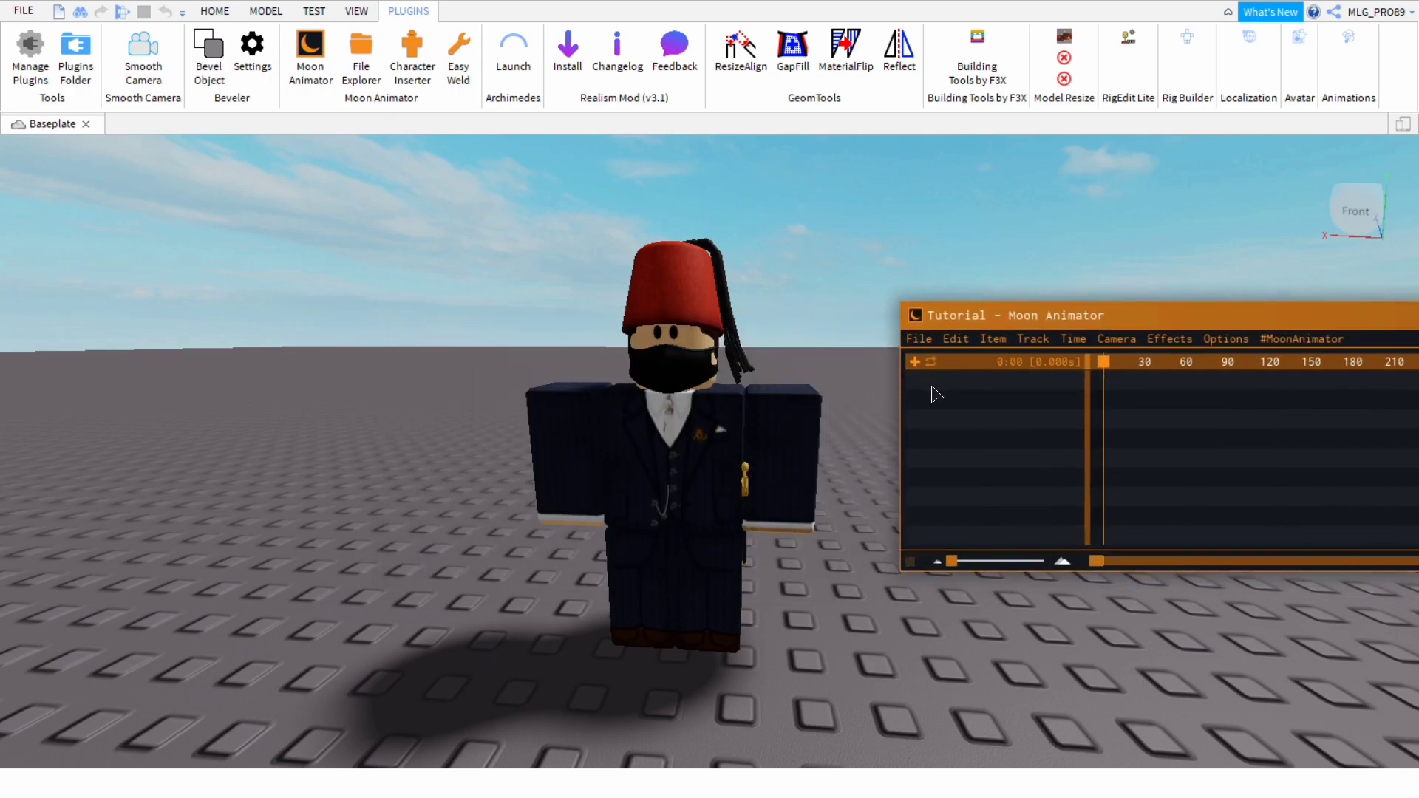
right_click_drag(769, 560, 769, 629)
key("s")
key("w")
key("d")
key("s")
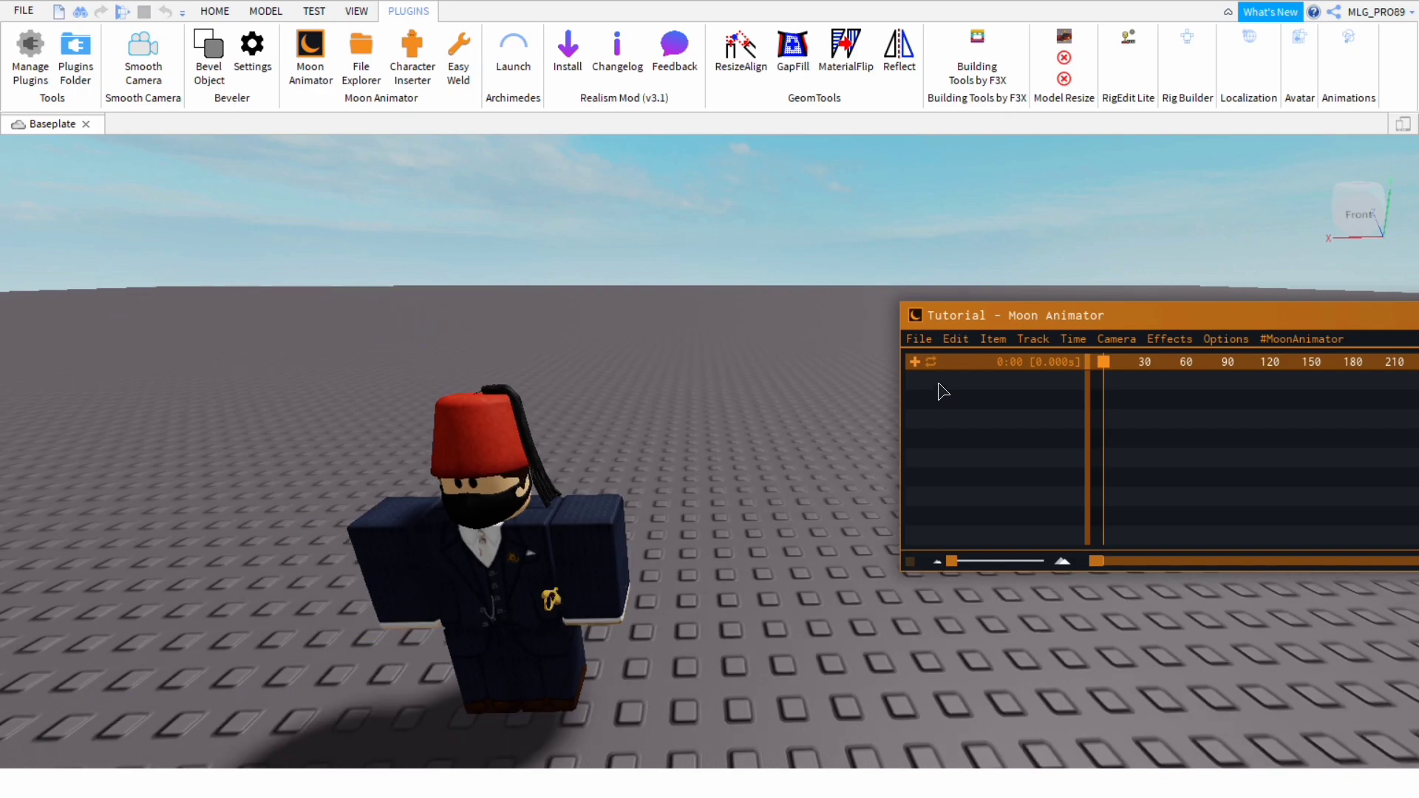
left_click(915, 362)
left_click(543, 584)
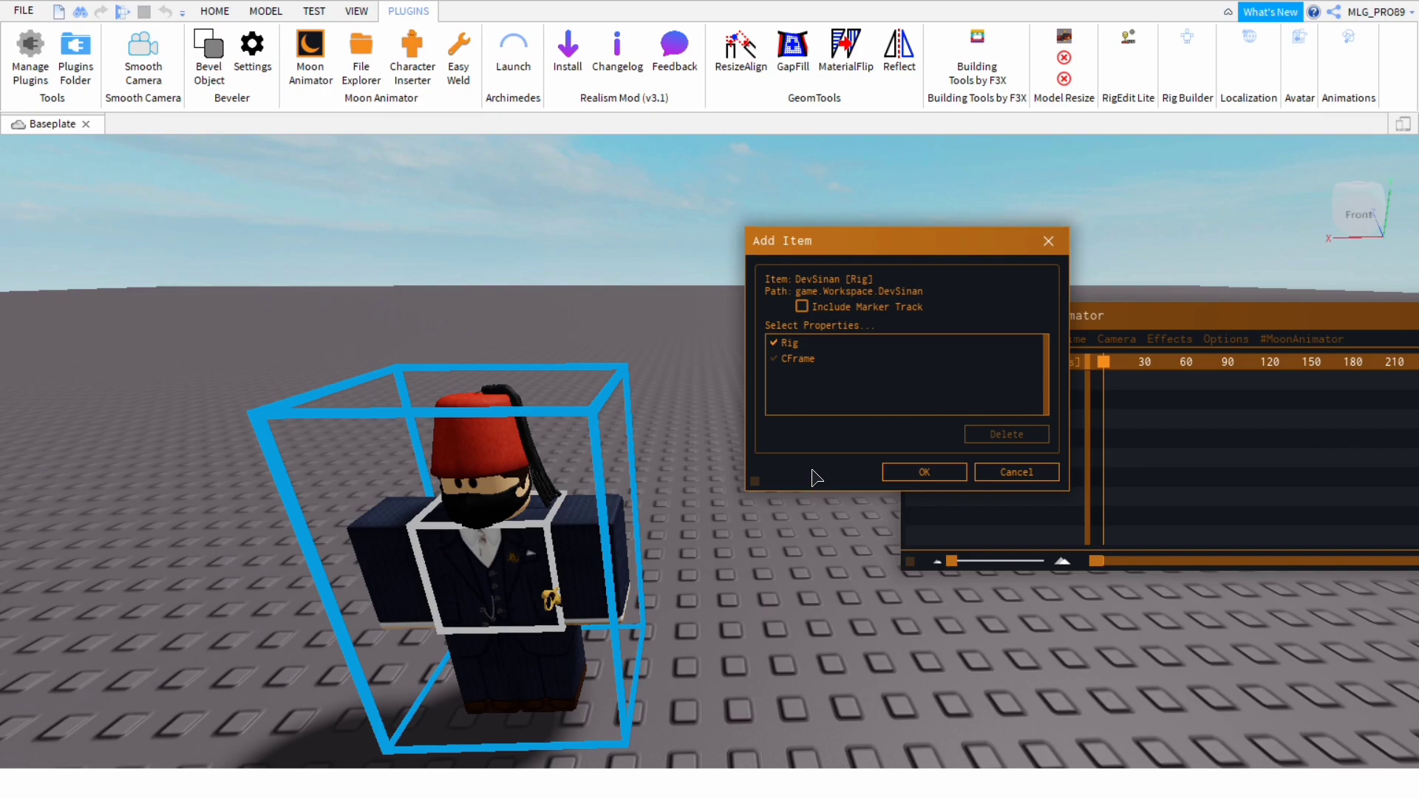
right_click_drag(647, 529, 695, 512)
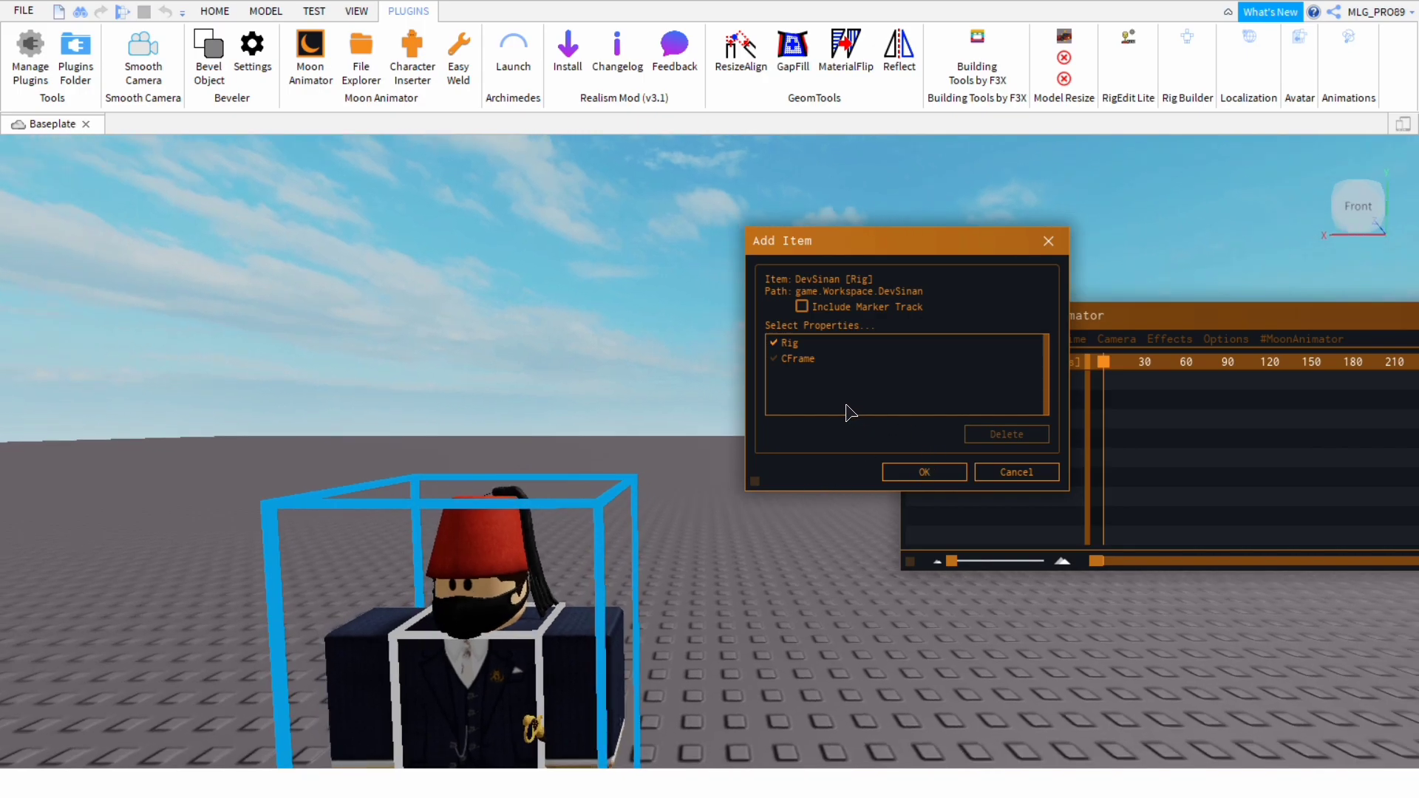
left_click(817, 346)
left_click(924, 471)
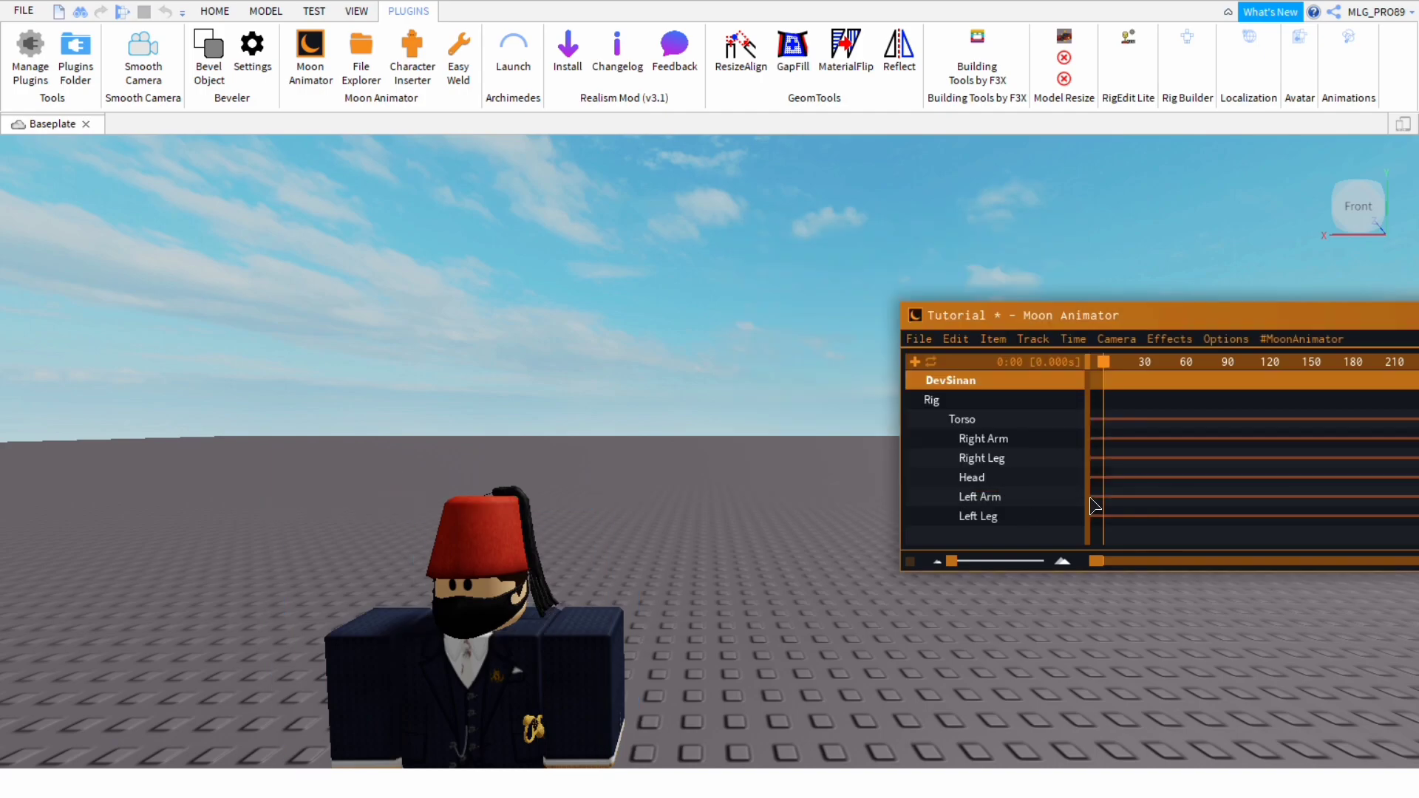
Try rotating the rig's left arm at frame 0 and undo the rotation
scroll(724, 640, "down", 3)
left_click(639, 576)
left_click_drag(624, 444, 527, 552)
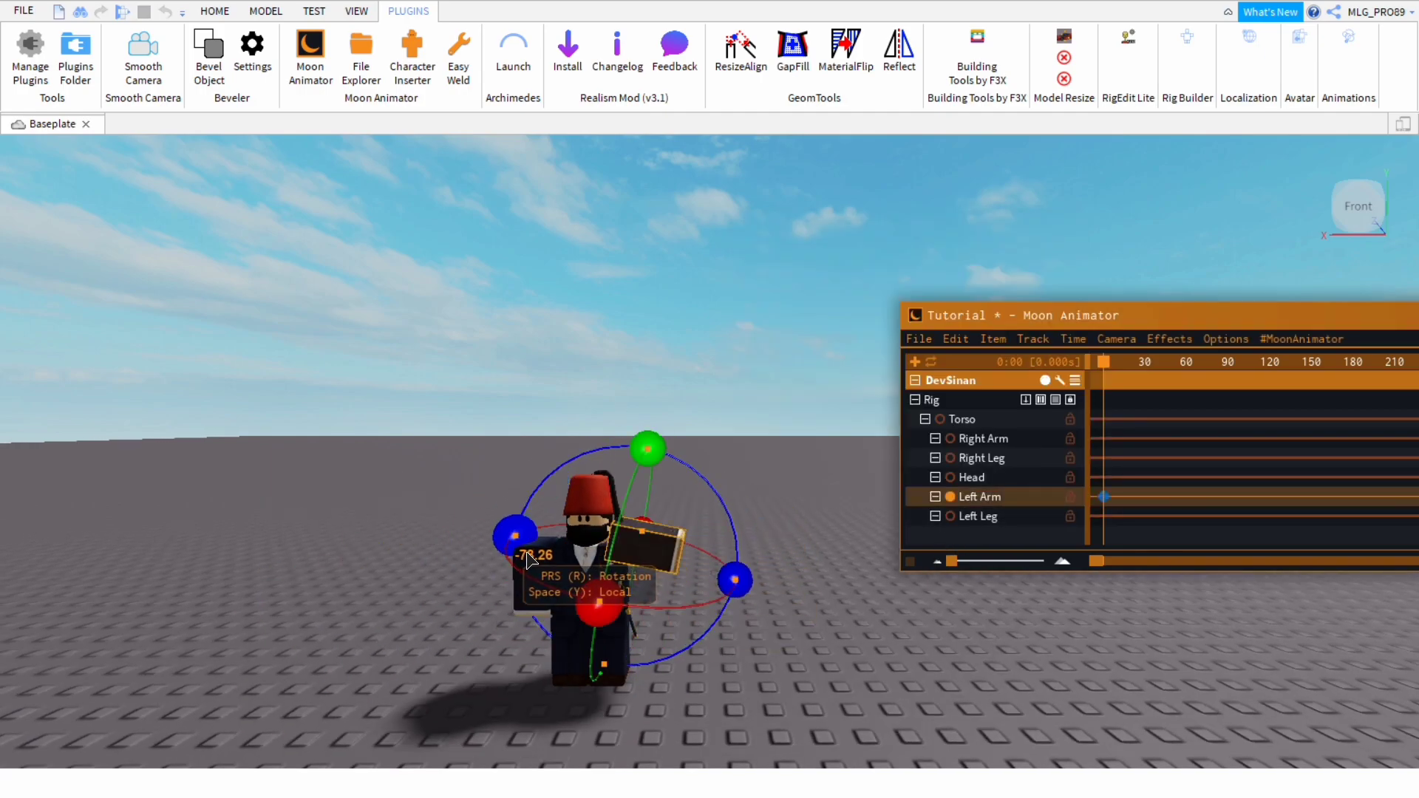
key("ctrl+z")
Reposition the Moon Animator window beside the character so that its whole timeline is on screen
left_click_drag(1172, 320, 1029, 247)
left_click(652, 632)
key("w")
key("d")
key("a")
mouse_move(613, 650)
right_mouse_down()
mouse_move(609, 690)
mouse_move(609, 669)
right_mouse_up()
scroll(609, 690, "up", 3)
scroll(609, 690, "down", 2)
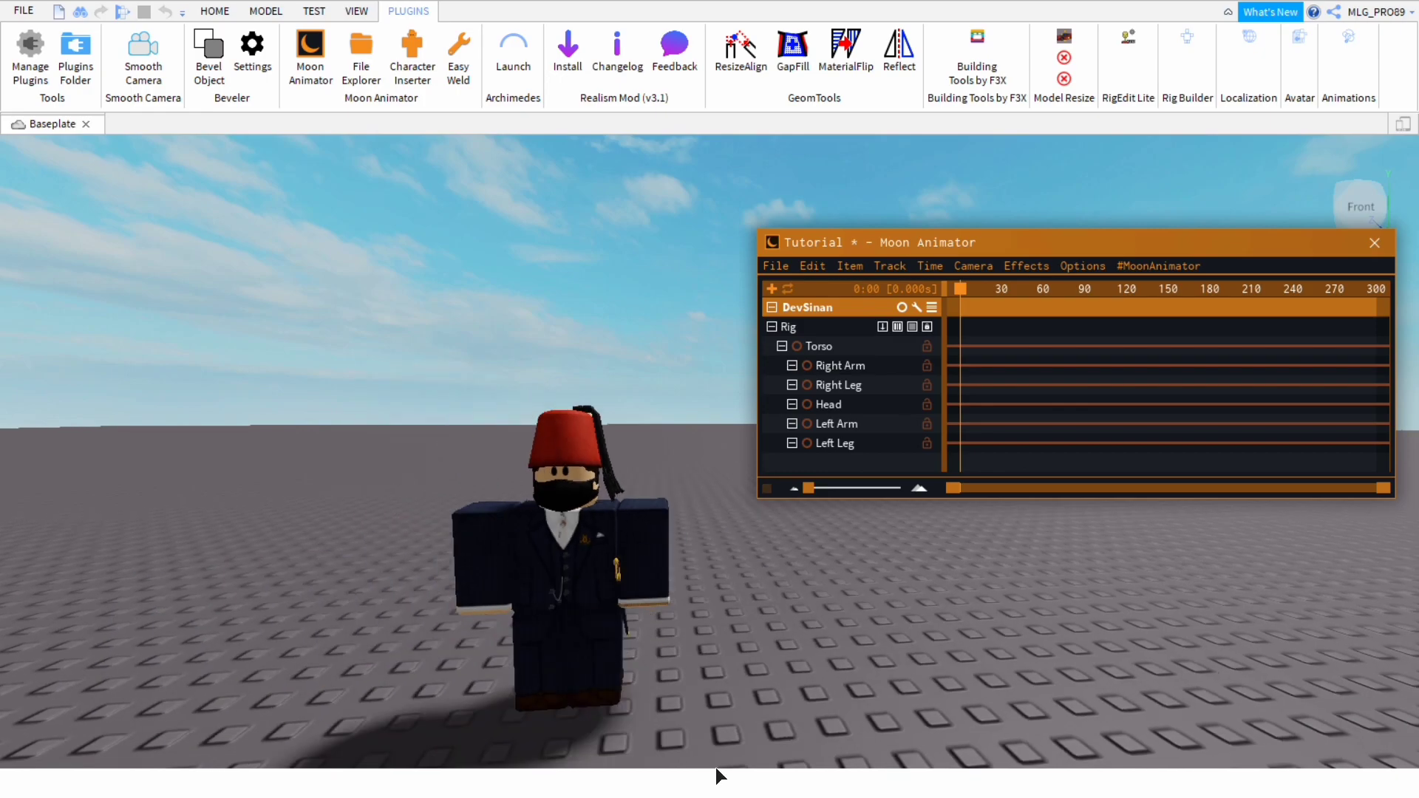
Add keyframes for every rig part along the timeline and delete them again
left_click(850, 354)
left_click(850, 354)
left_click(850, 355)
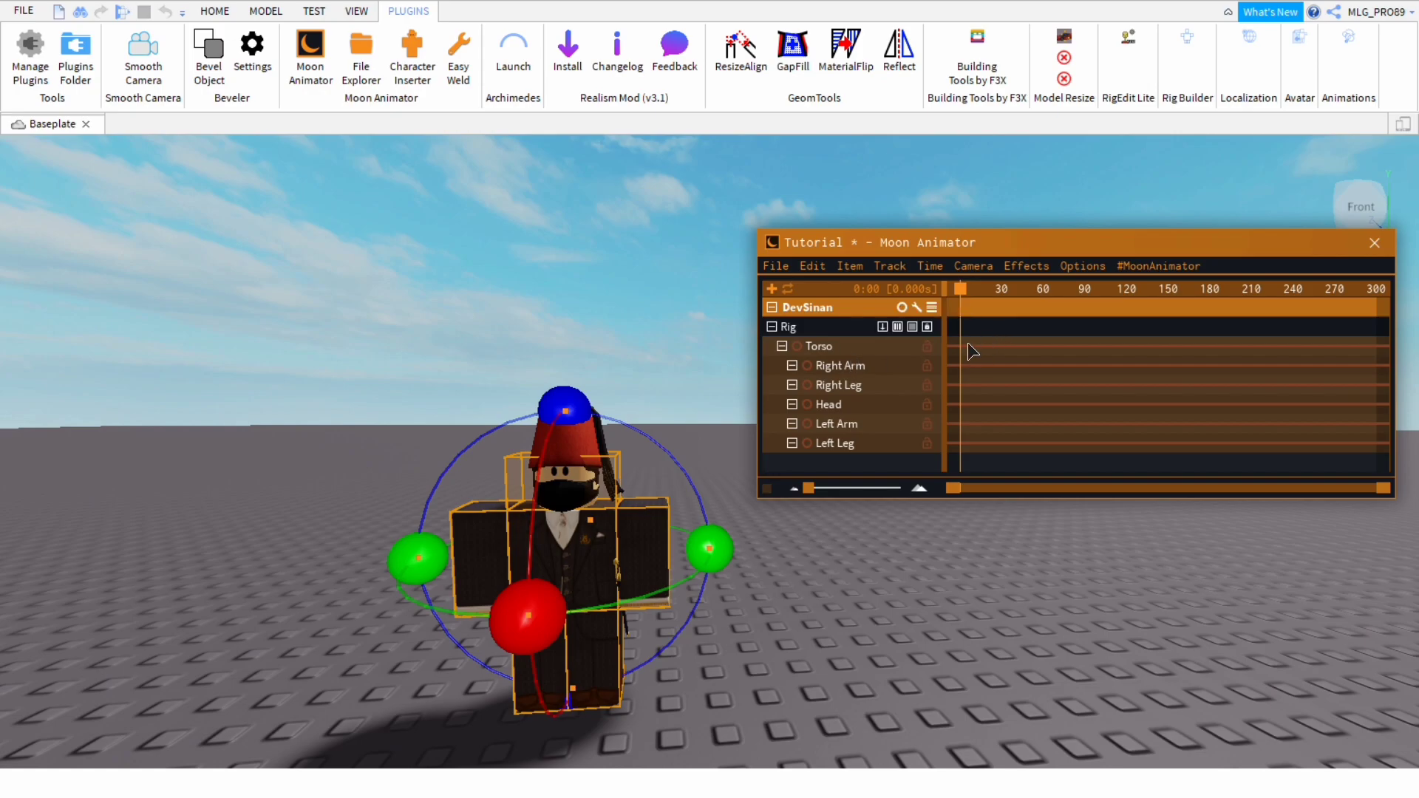
left_click_drag(980, 320, 964, 507)
key("plus")
key("plus")
key("plus")
left_click(1147, 326)
key("Delete")
Key the torso, both arms, both legs and the head at frame 0
left_click_drag(1154, 311, 841, 402)
double_click(844, 355)
key("plus")
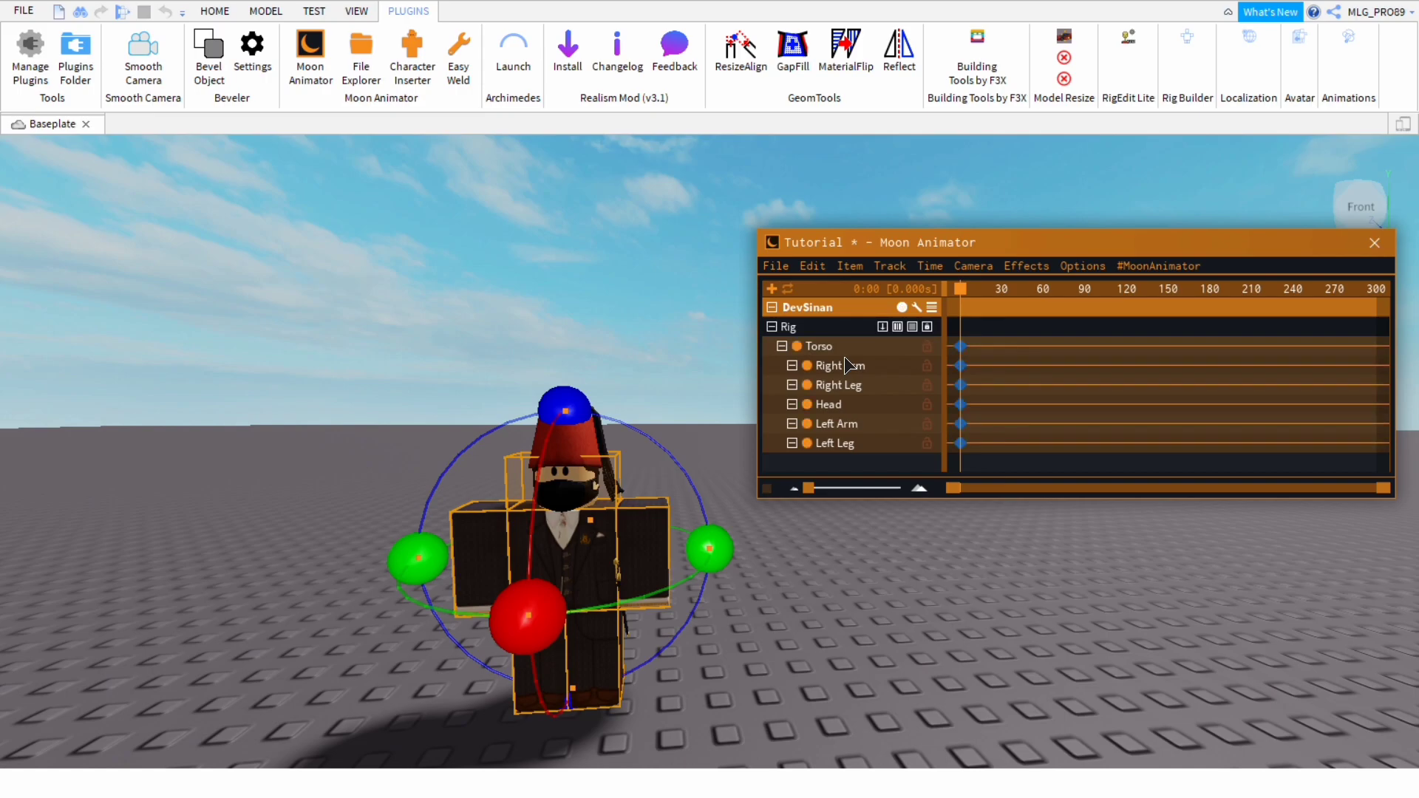
left_click(1005, 343)
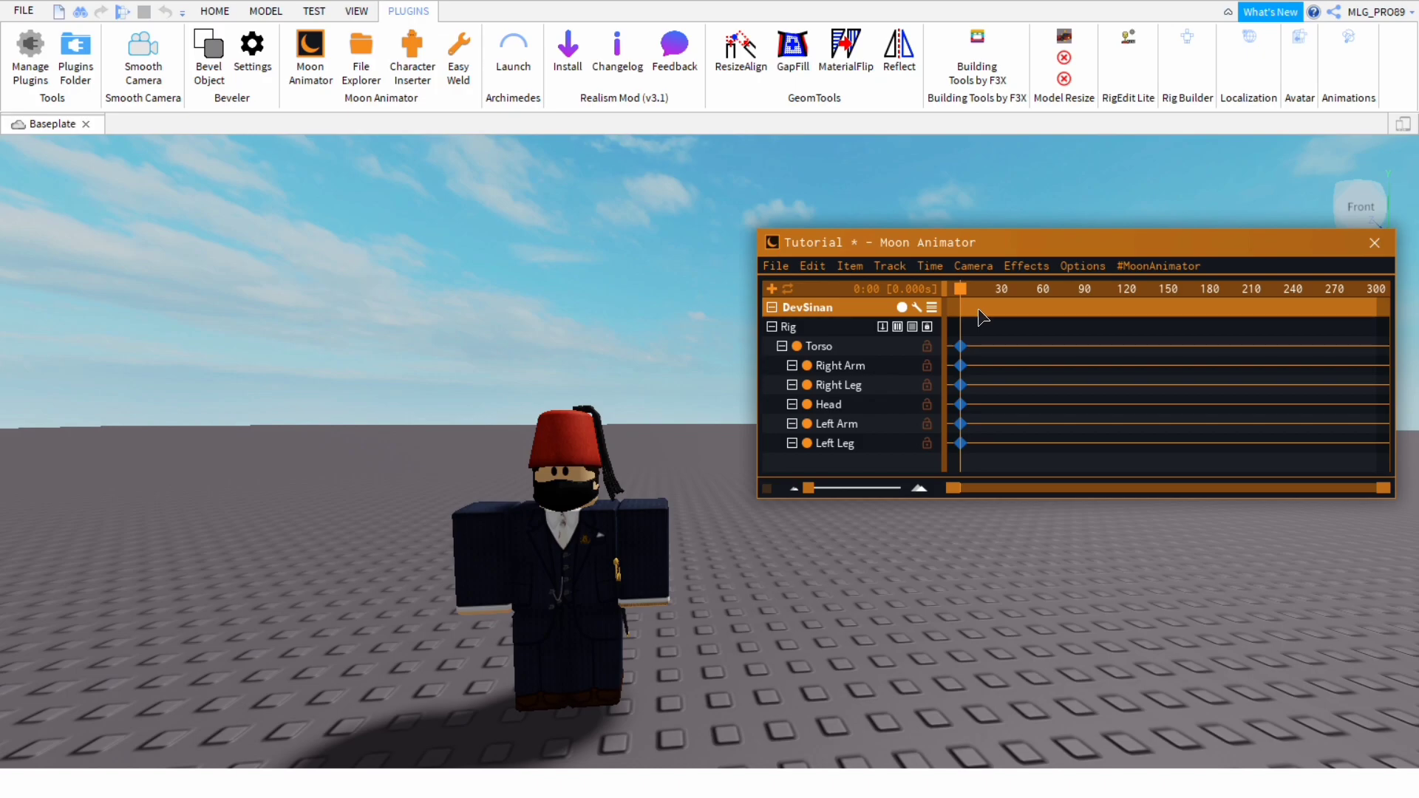
Copy the frame 0 keyframes of all rig parts and paste them at frame 29
left_click_drag(982, 325, 949, 516)
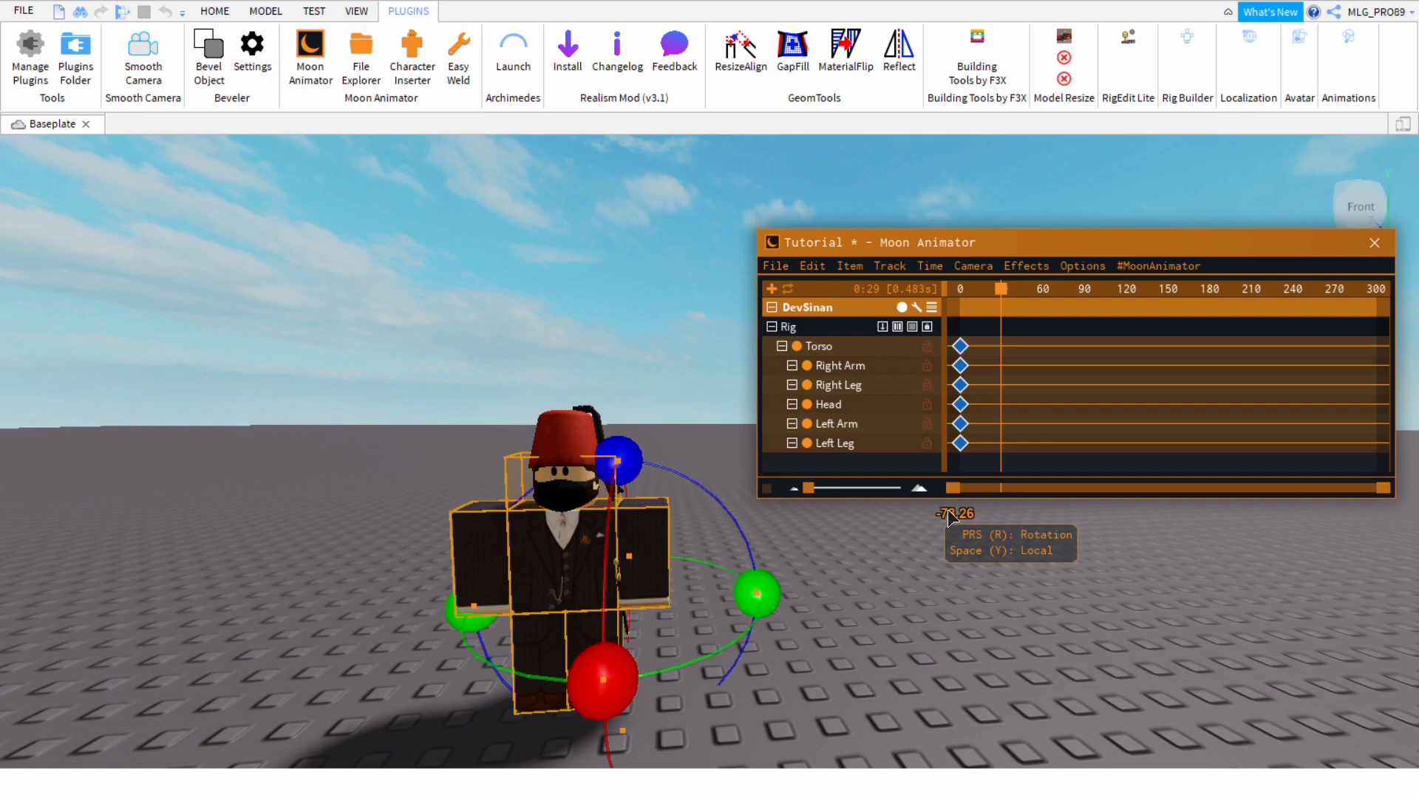
key("ctrl+c")
key("ctrl+v")
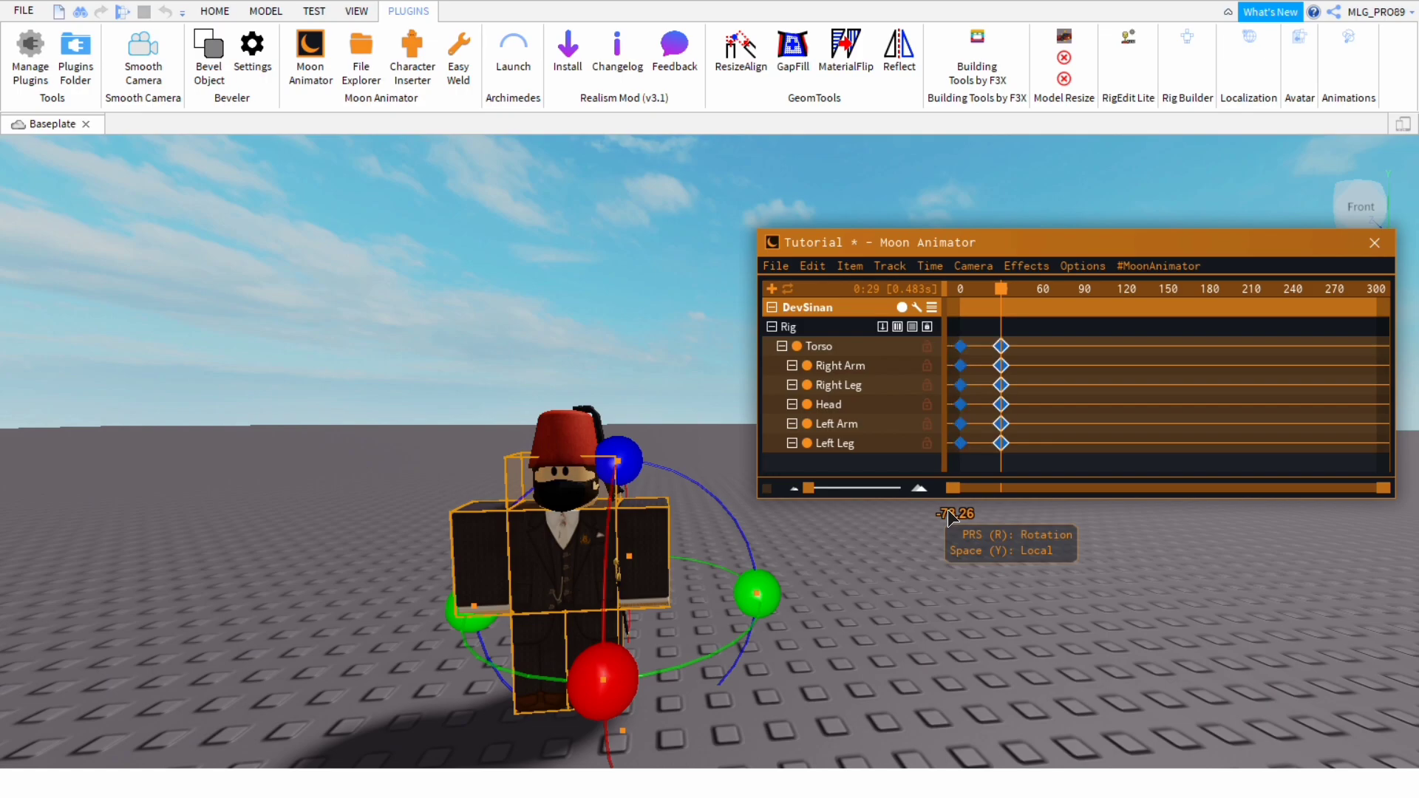
Delete all keyframes of the rig at frames 0 and 29
left_click(1128, 420)
left_click_drag(1001, 289, 1014, 472)
key("Delete")
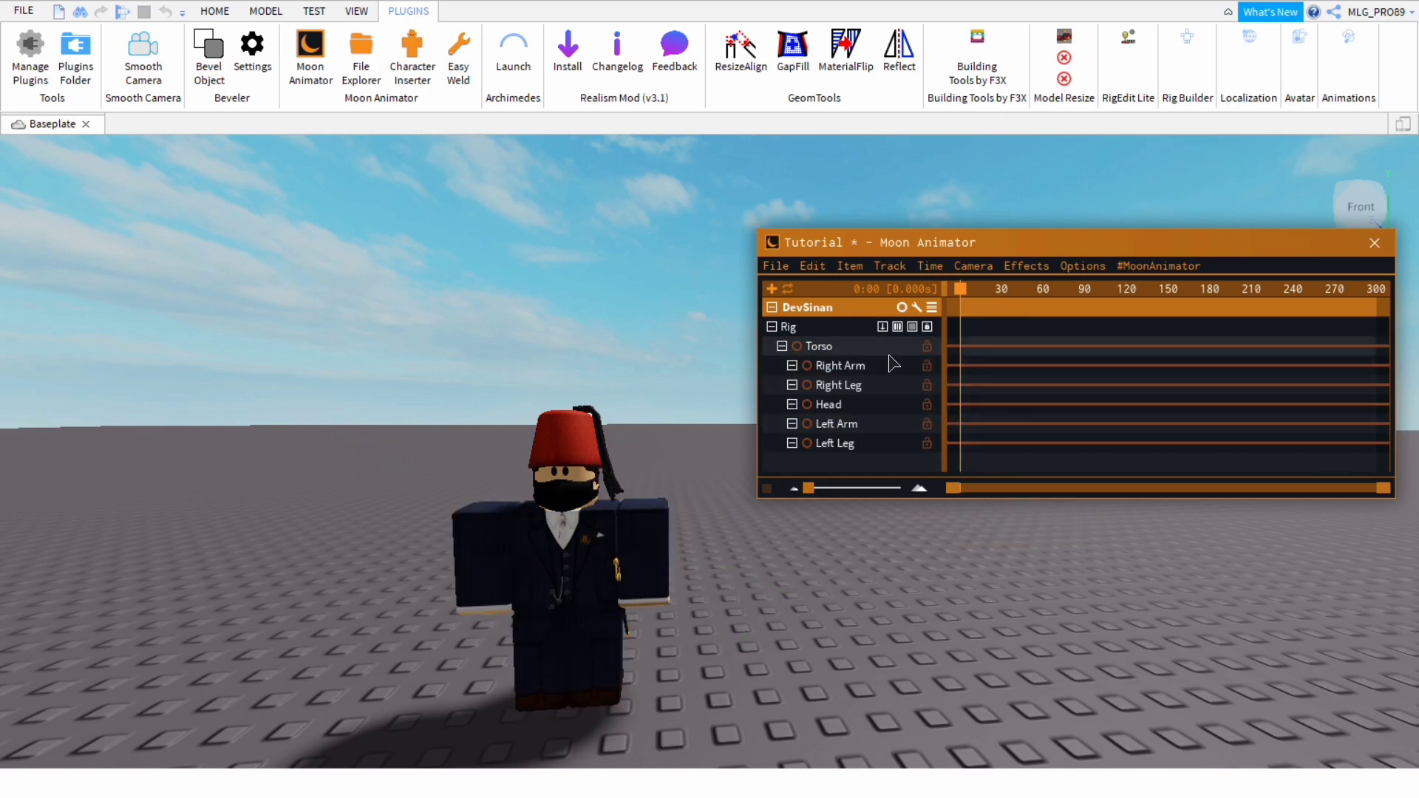
Add a keyframe for every rig part at frame 0 and select the character's torso
left_click(847, 348)
key("plus")
left_click(802, 598)
left_click(600, 590)
right_click_drag(829, 581, 785, 562)
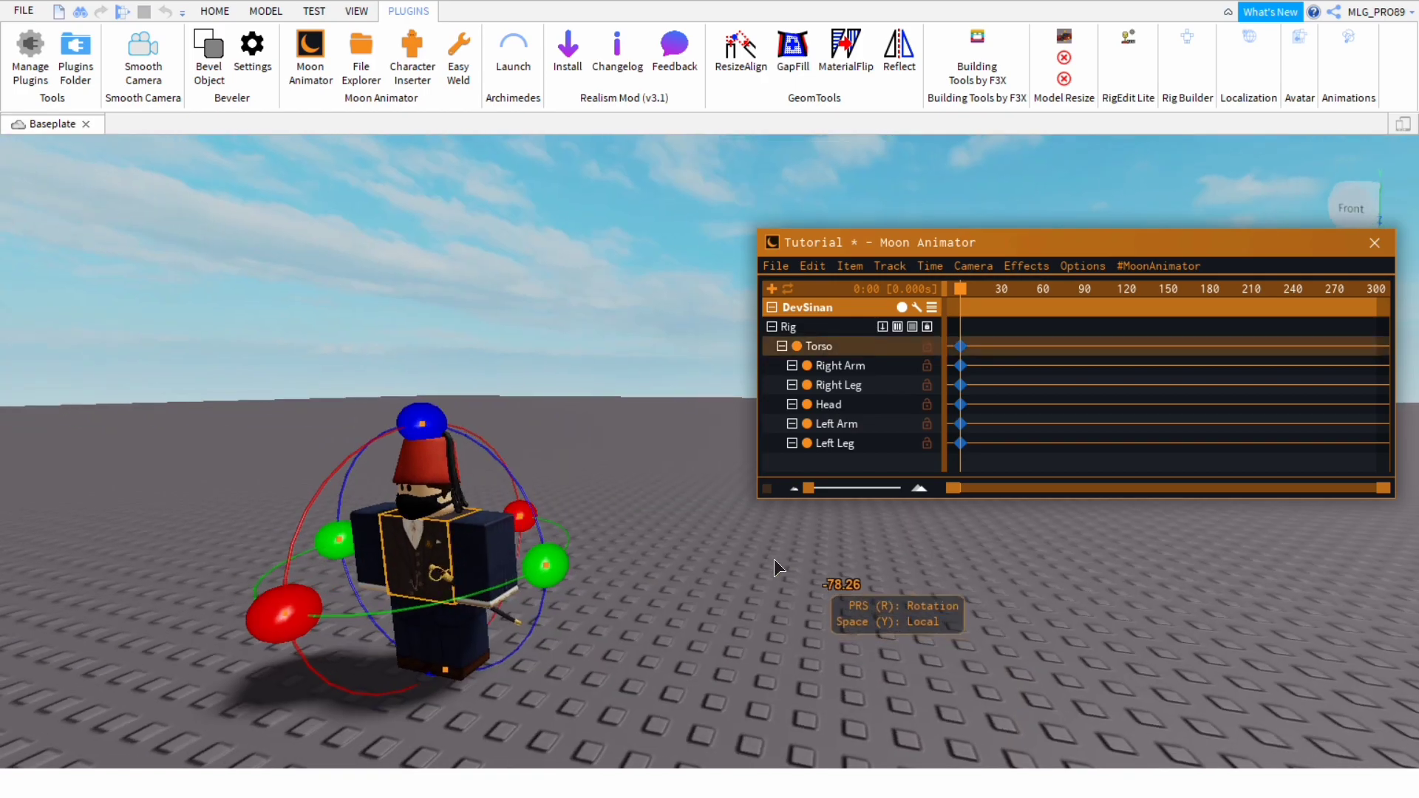
Try rotating the torso at frame 0 and undo the rotations
left_click_drag(544, 566, 551, 435)
left_click_drag(400, 440, 601, 698)
key("ctrl+z")
key("ctrl+z")
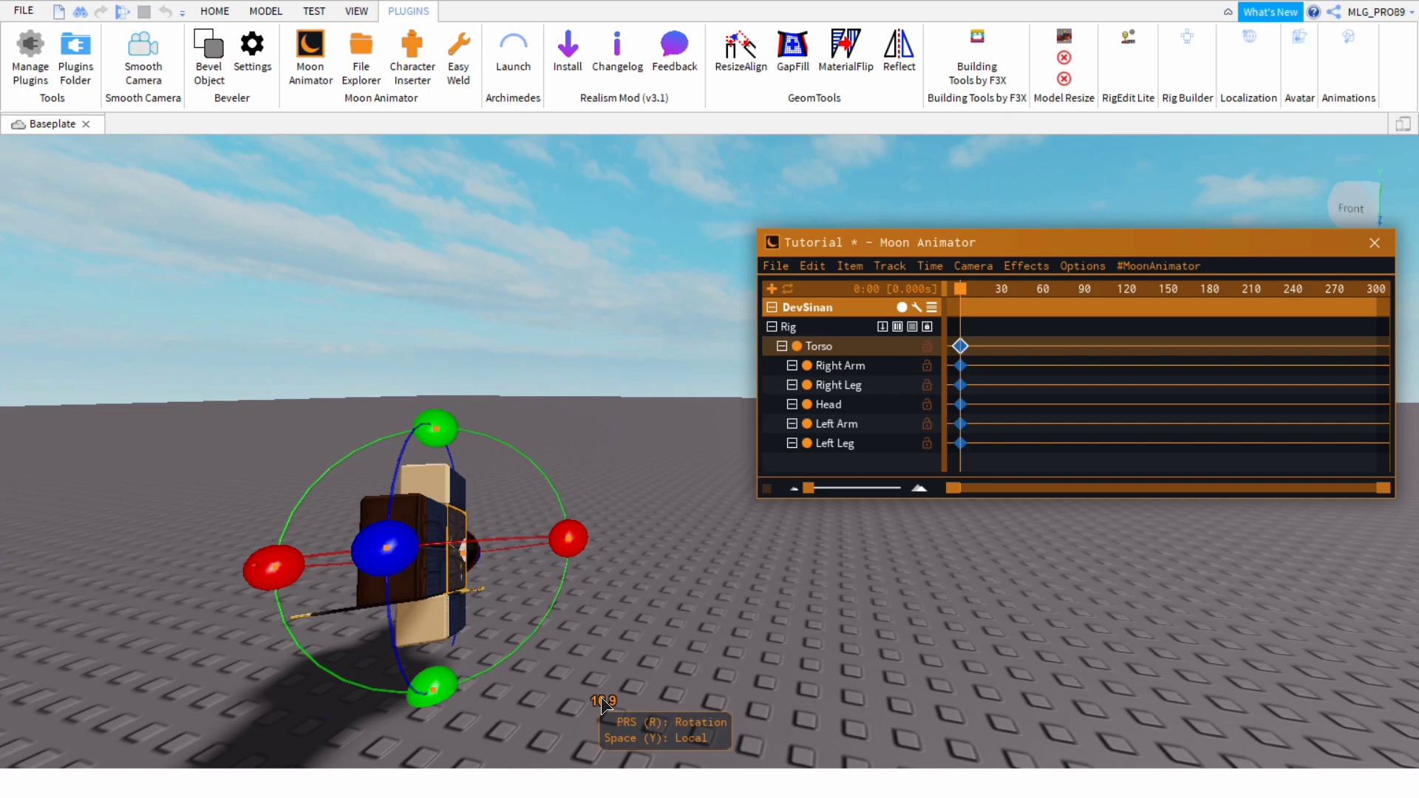
Try out moving and rotating the torso at frame 0, switching between the Position and Rotation handles
key("w")
key("a")
key("s")
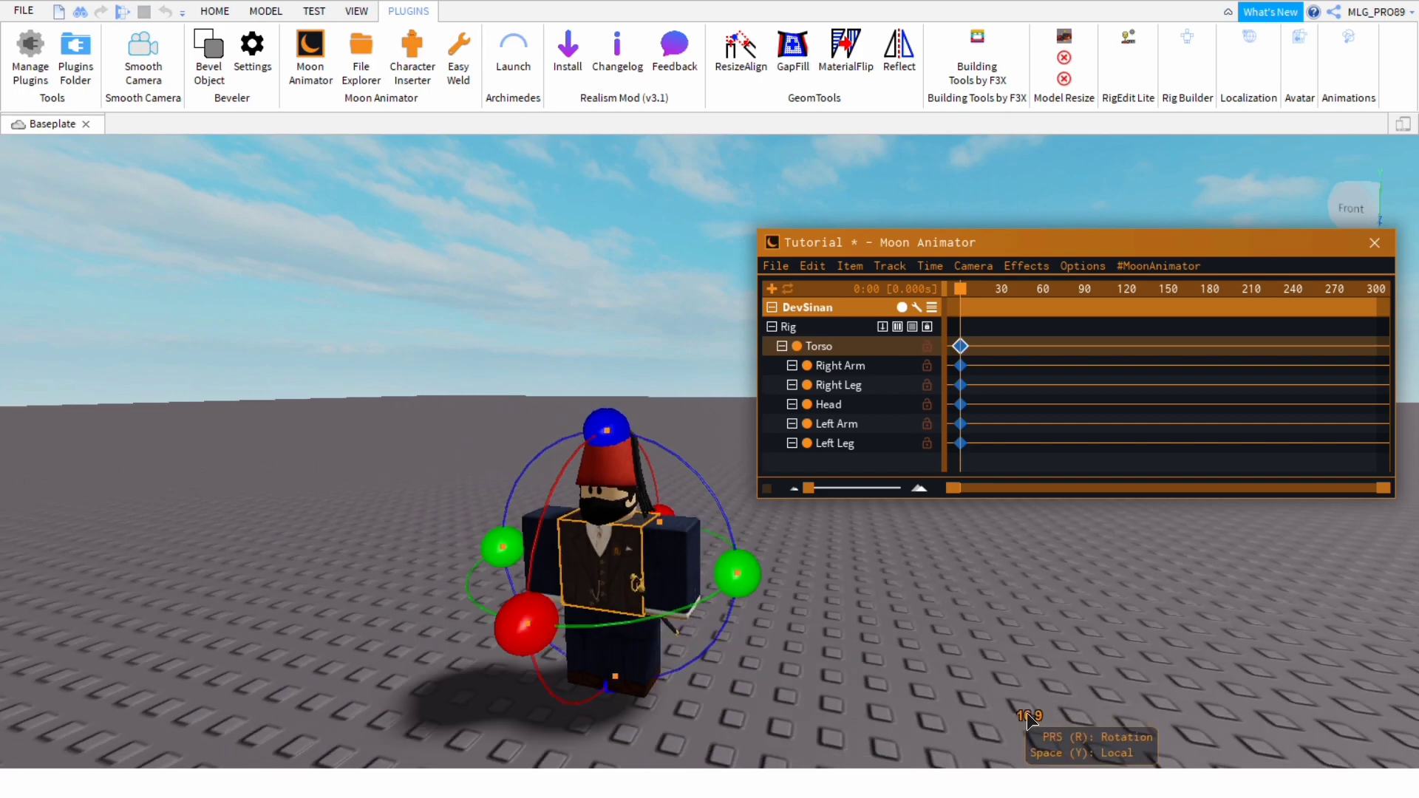
key("d")
key("r")
left_click_drag(662, 607, 757, 700)
key("r")
key("r")
left_click_drag(748, 573, 636, 516)
key("r")
left_click(622, 504)
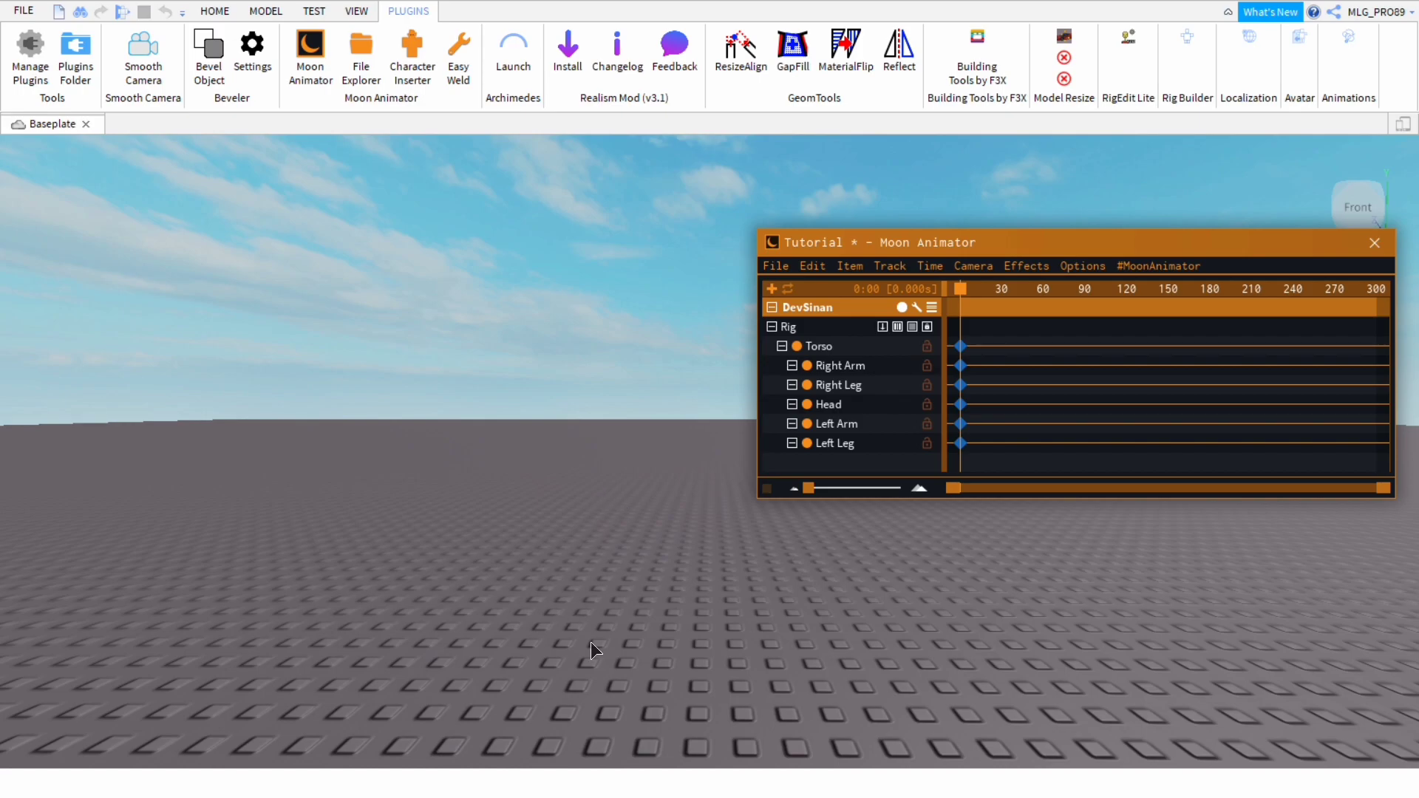
Undo the trial moves and rotations of the torso
key("ctrl+z")
key("ctrl+z")
key("ctrl+z")
key("ctrl+z")
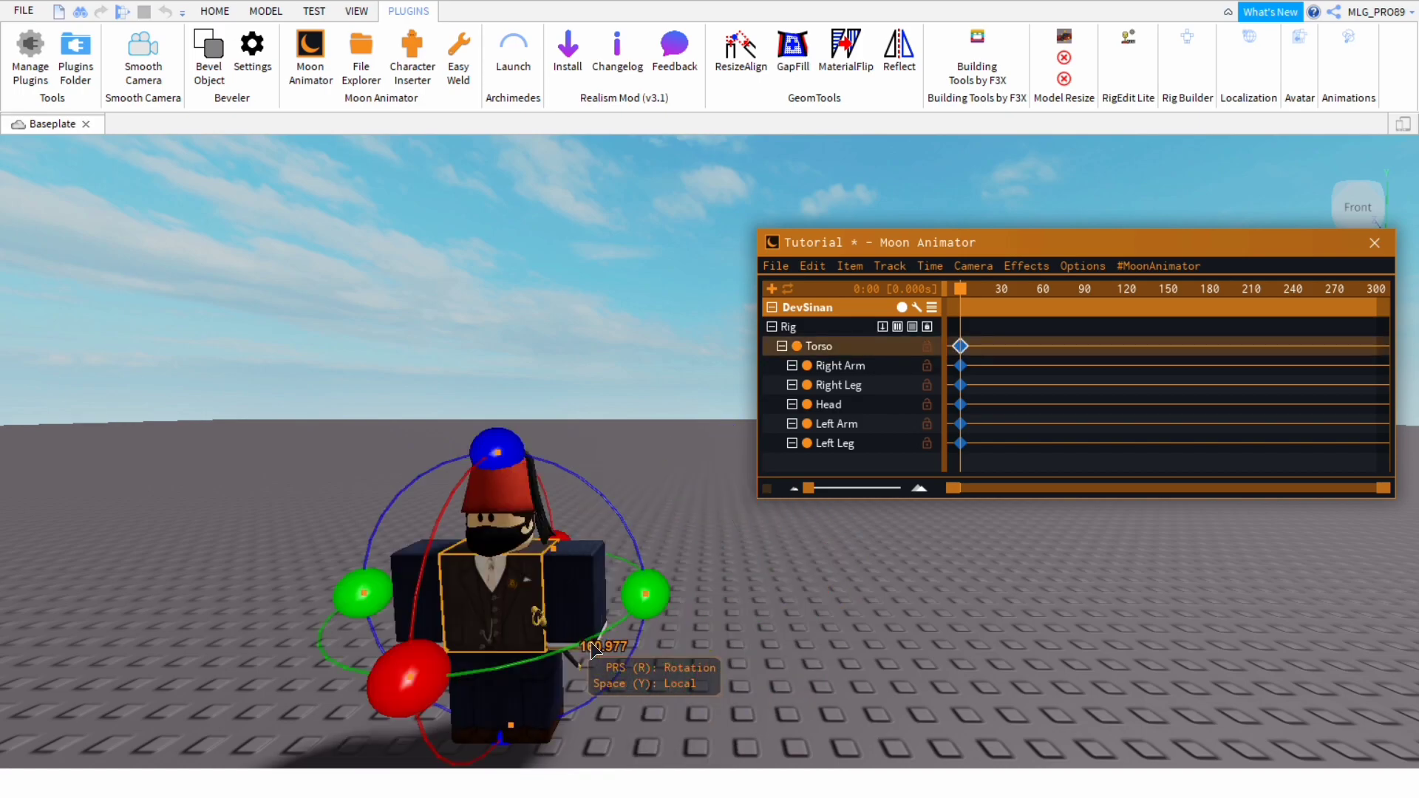
Try the torso's transform handles once more and clear the rig's keyframes at frame 0
key("r")
left_click_drag(626, 596, 681, 655)
key("r")
key("r")
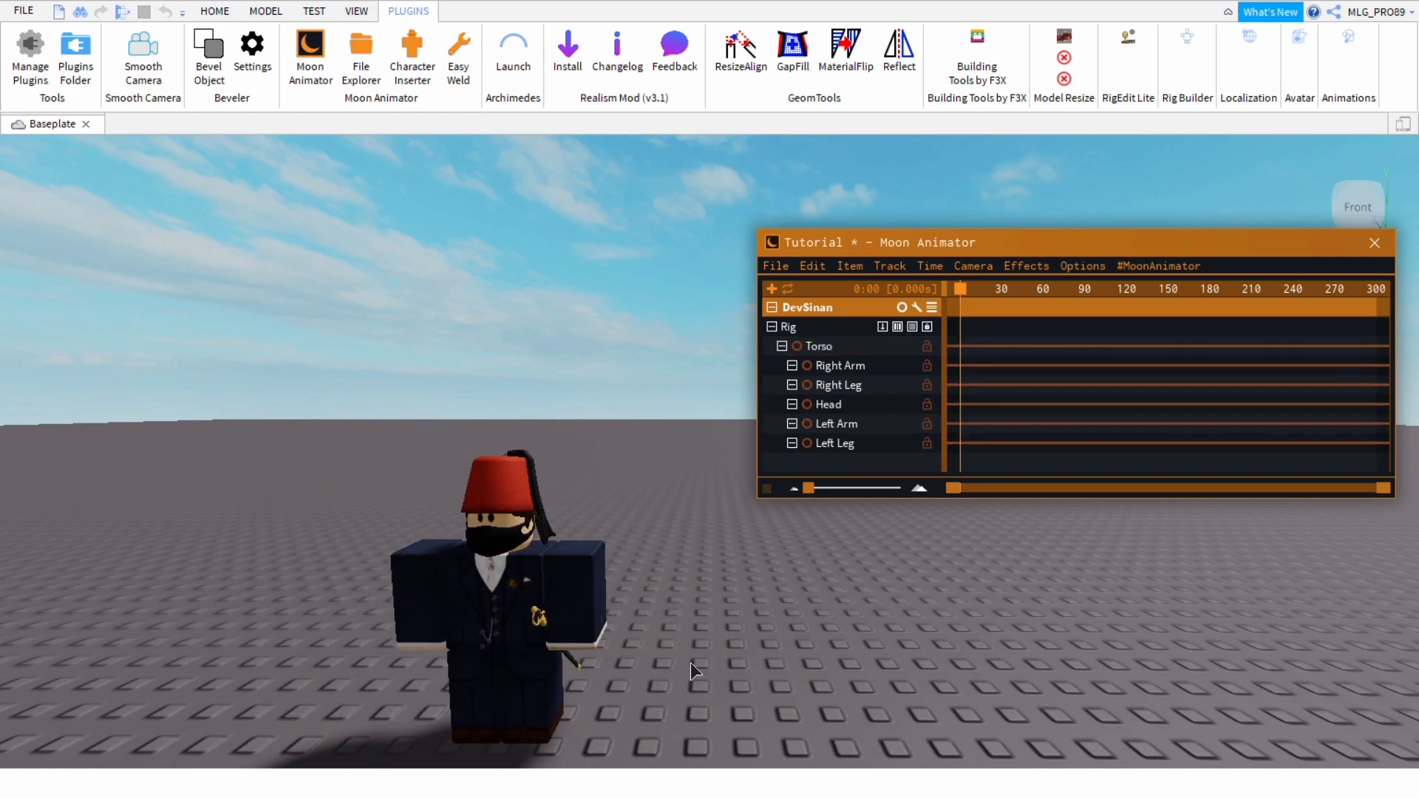
scroll(877, 560, "up", 5)
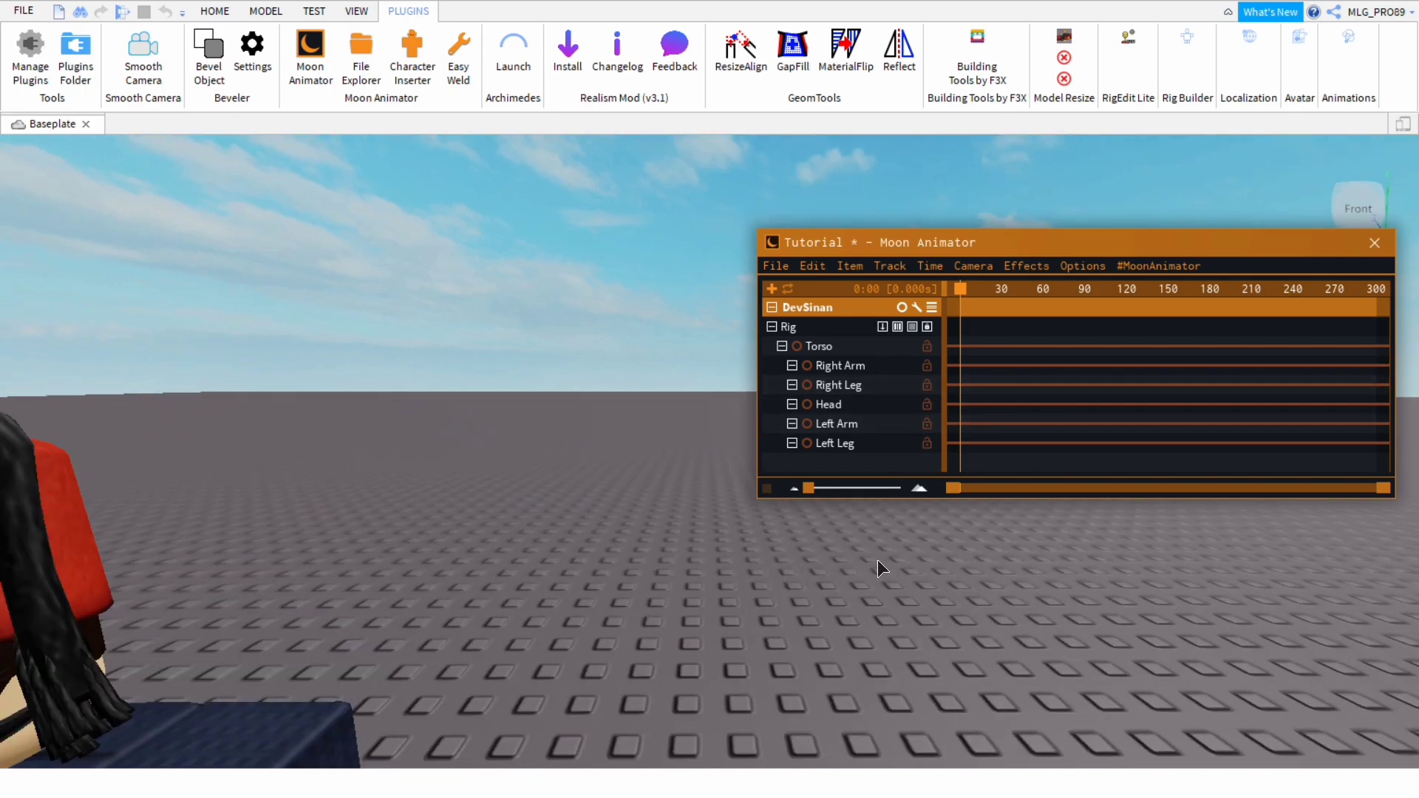
scroll(877, 560, "down", 5)
scroll(879, 556, "up", 3)
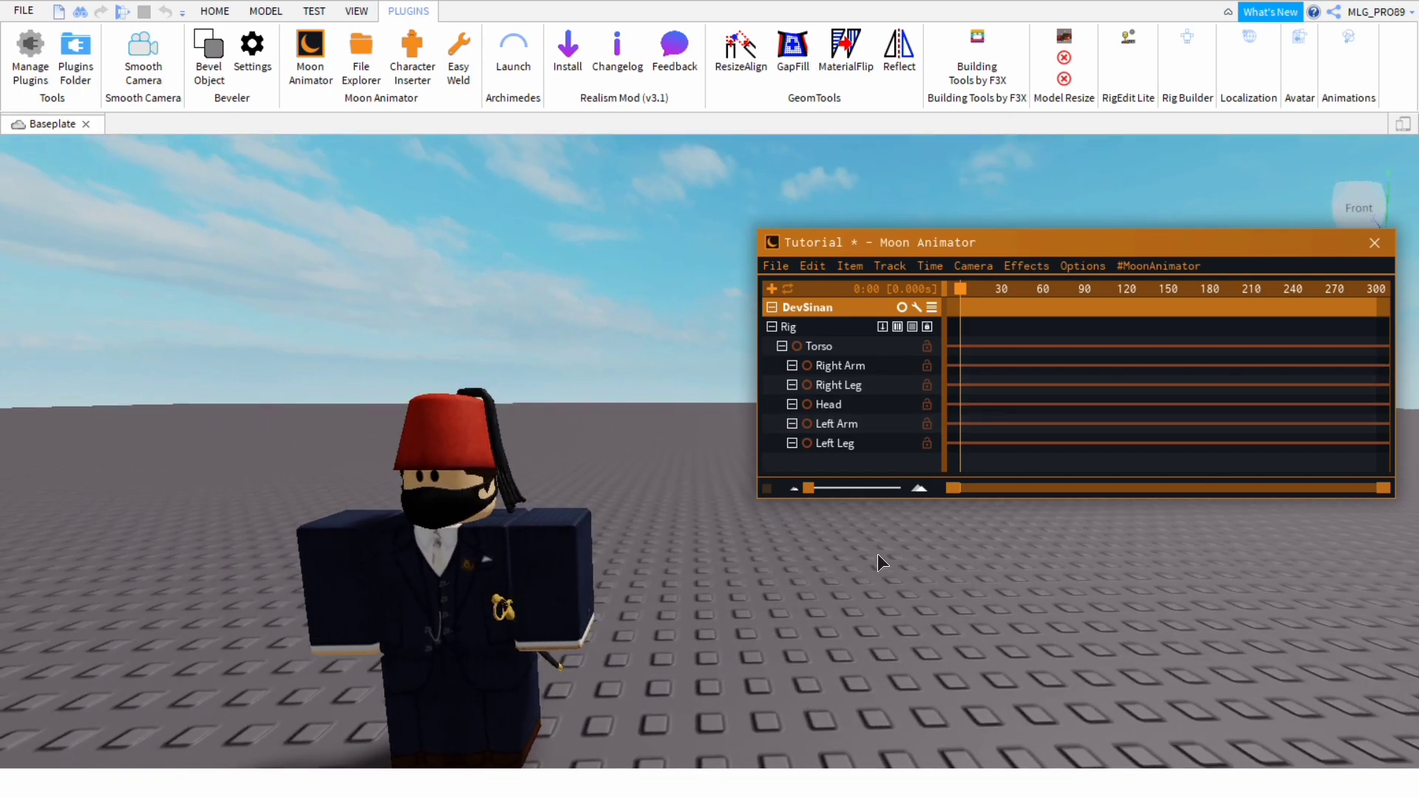
scroll(877, 553, "down", 5)
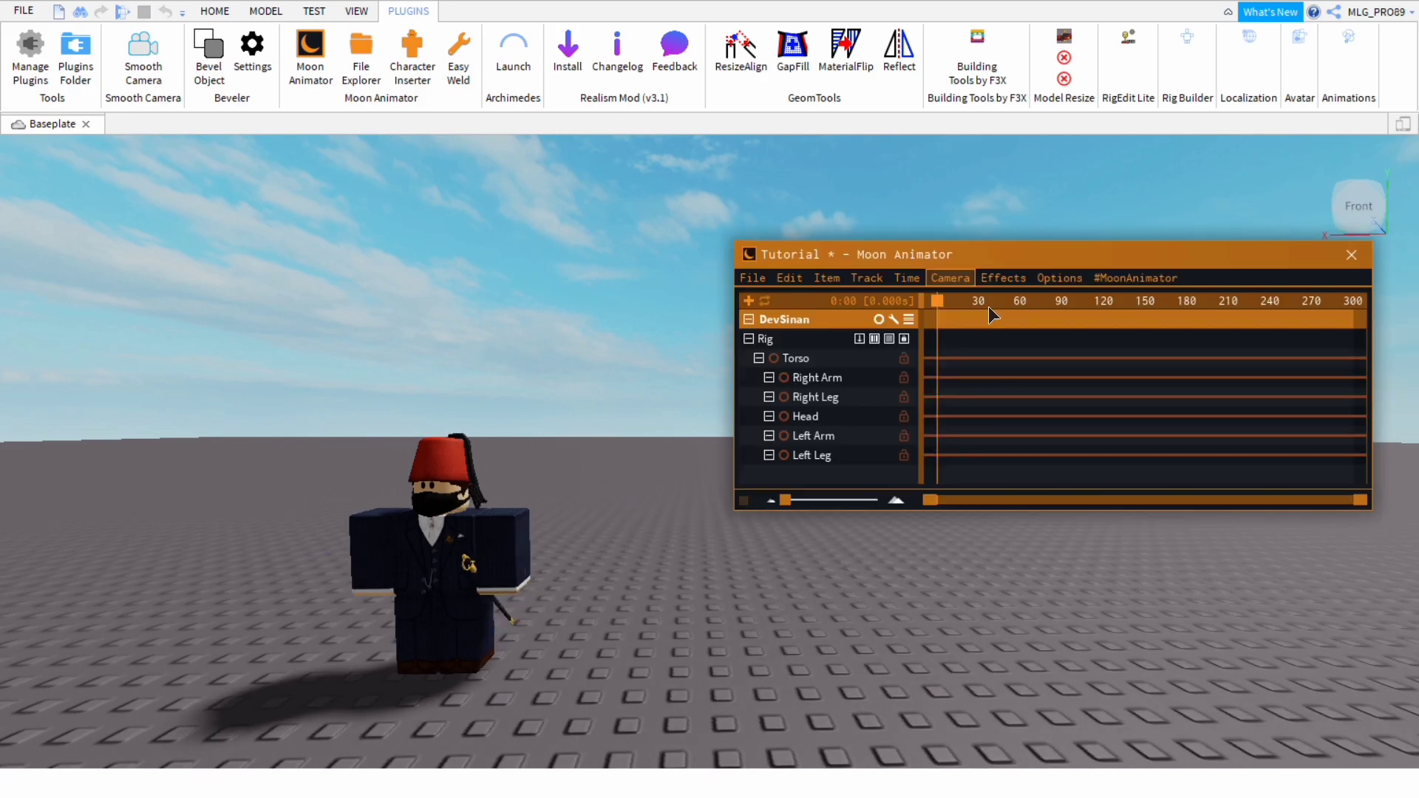
left_click(442, 566)
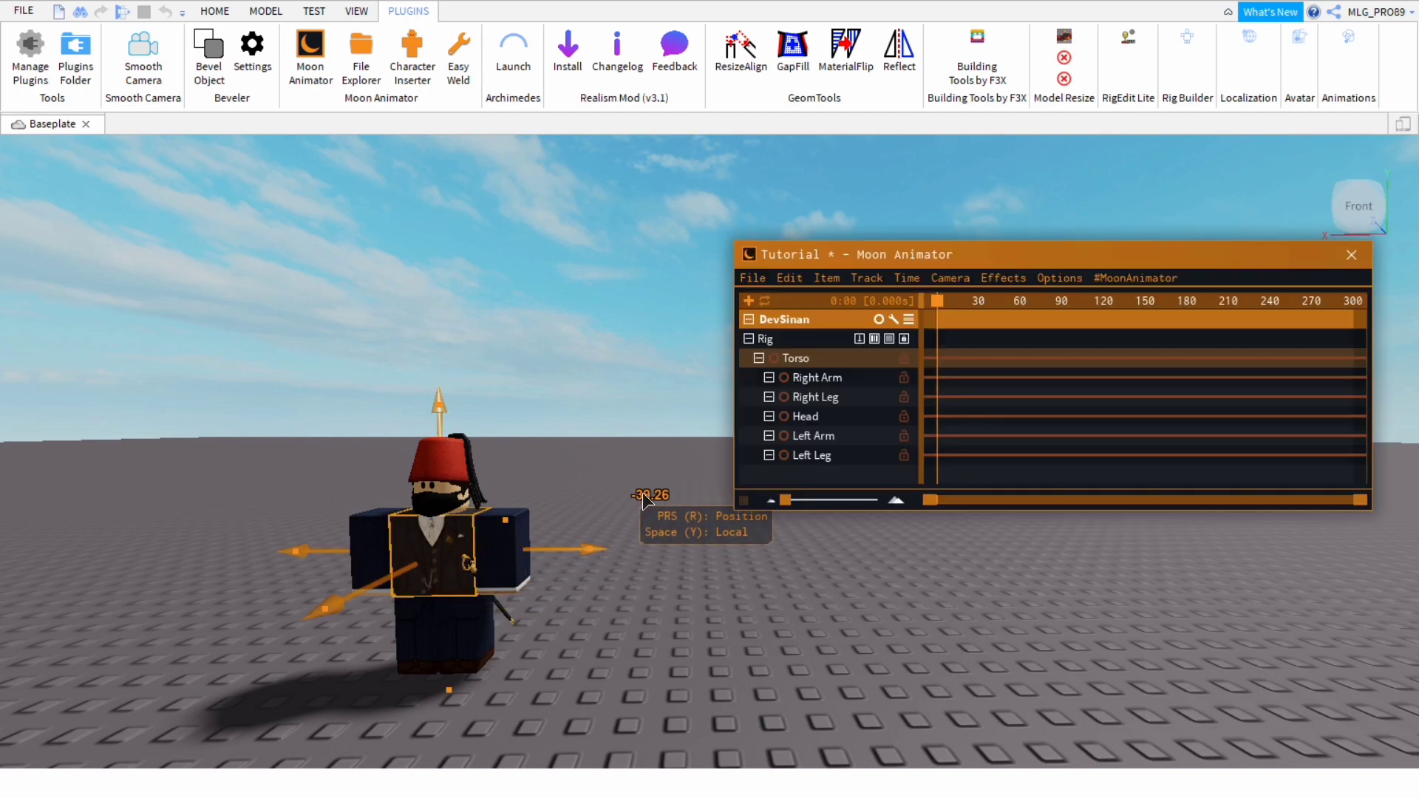
left_click(614, 355)
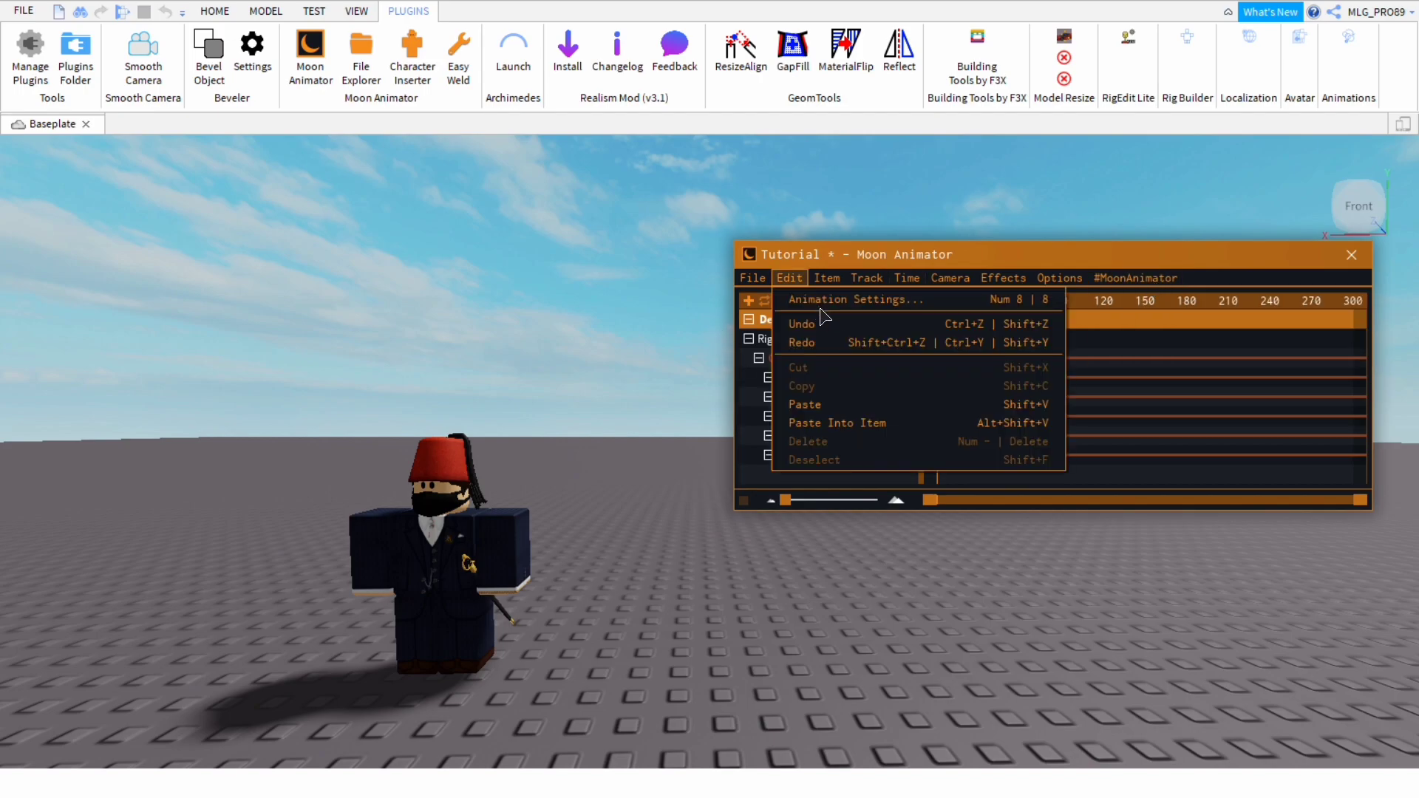
Set the animation's timeline size to 10:00 and move the playhead to 6:25
left_click(851, 297)
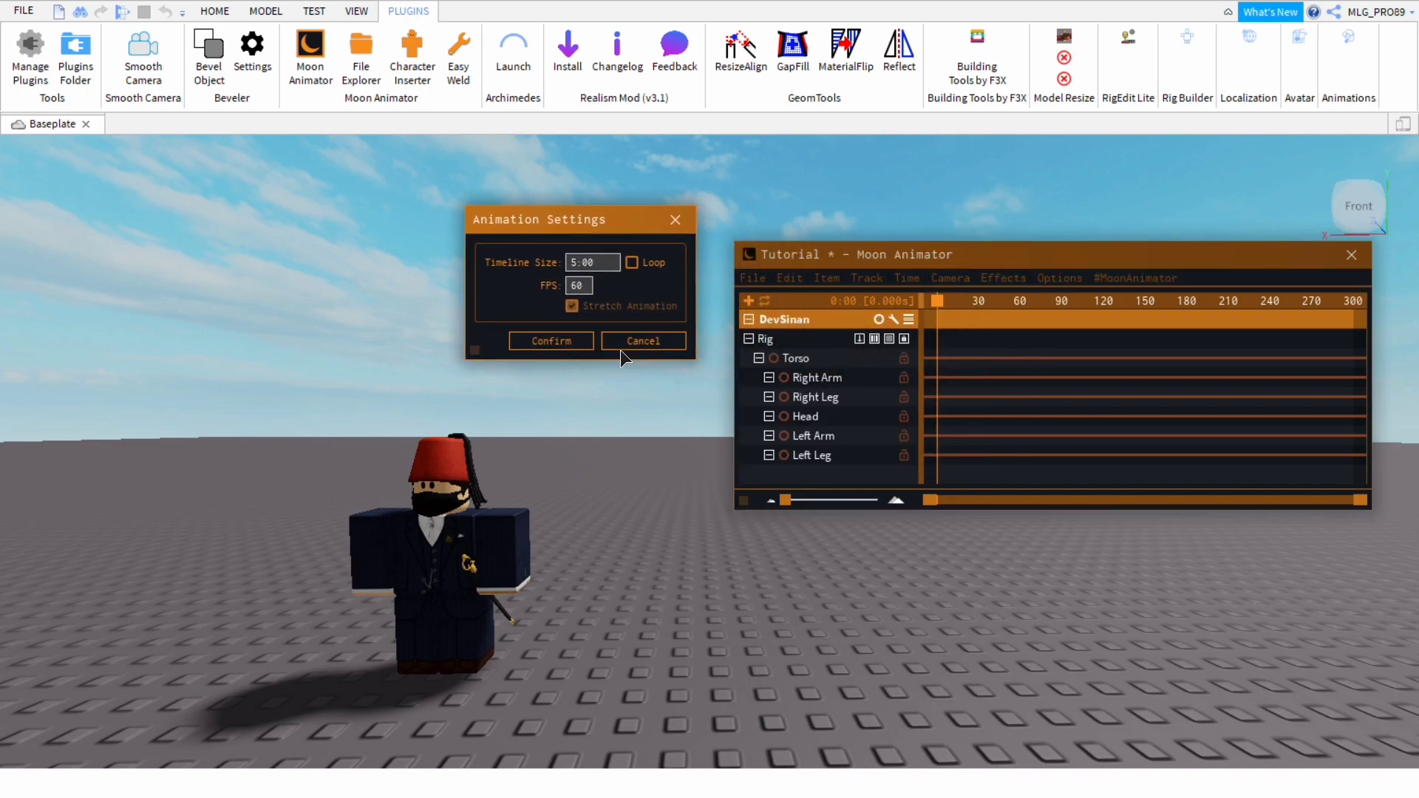
left_click(619, 344)
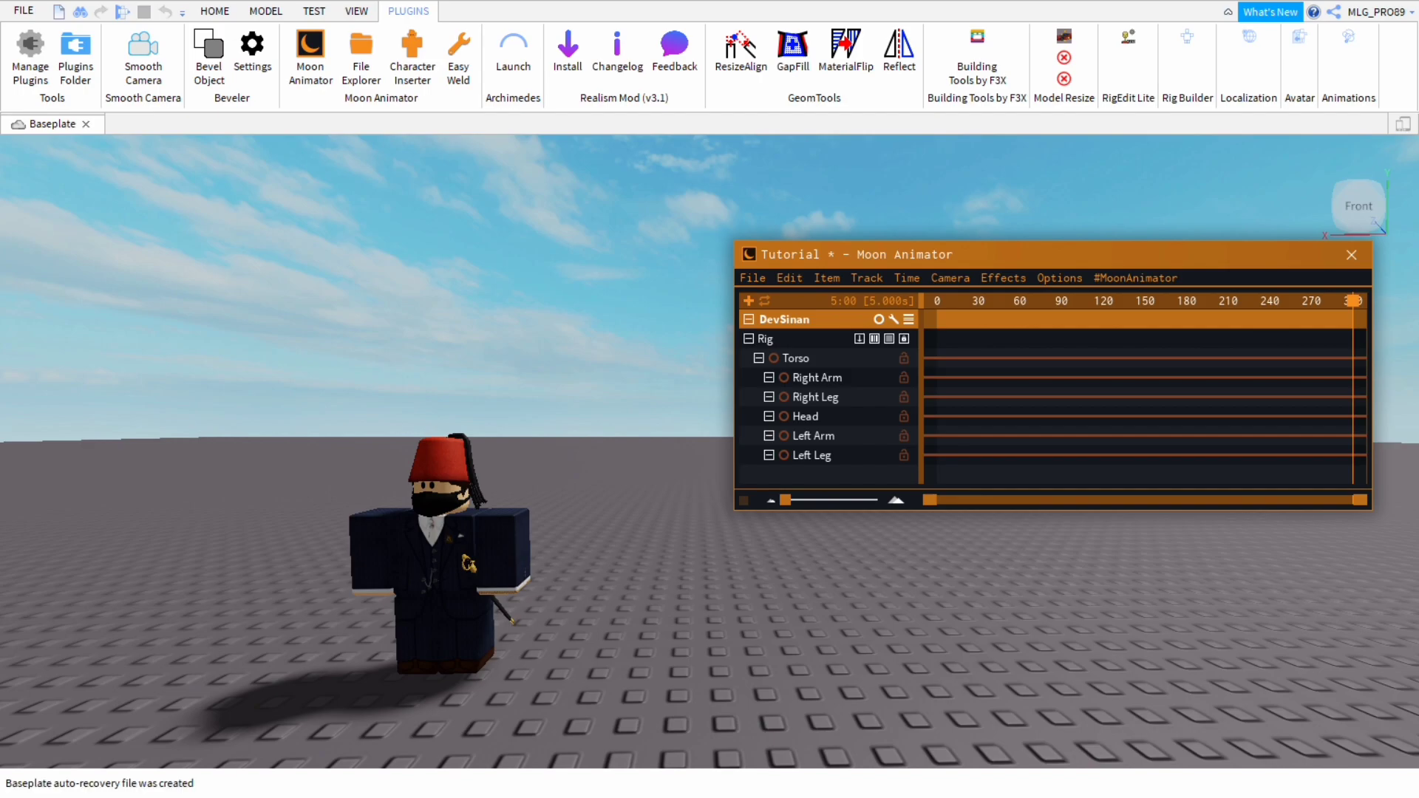
left_click(797, 280)
left_click(834, 300)
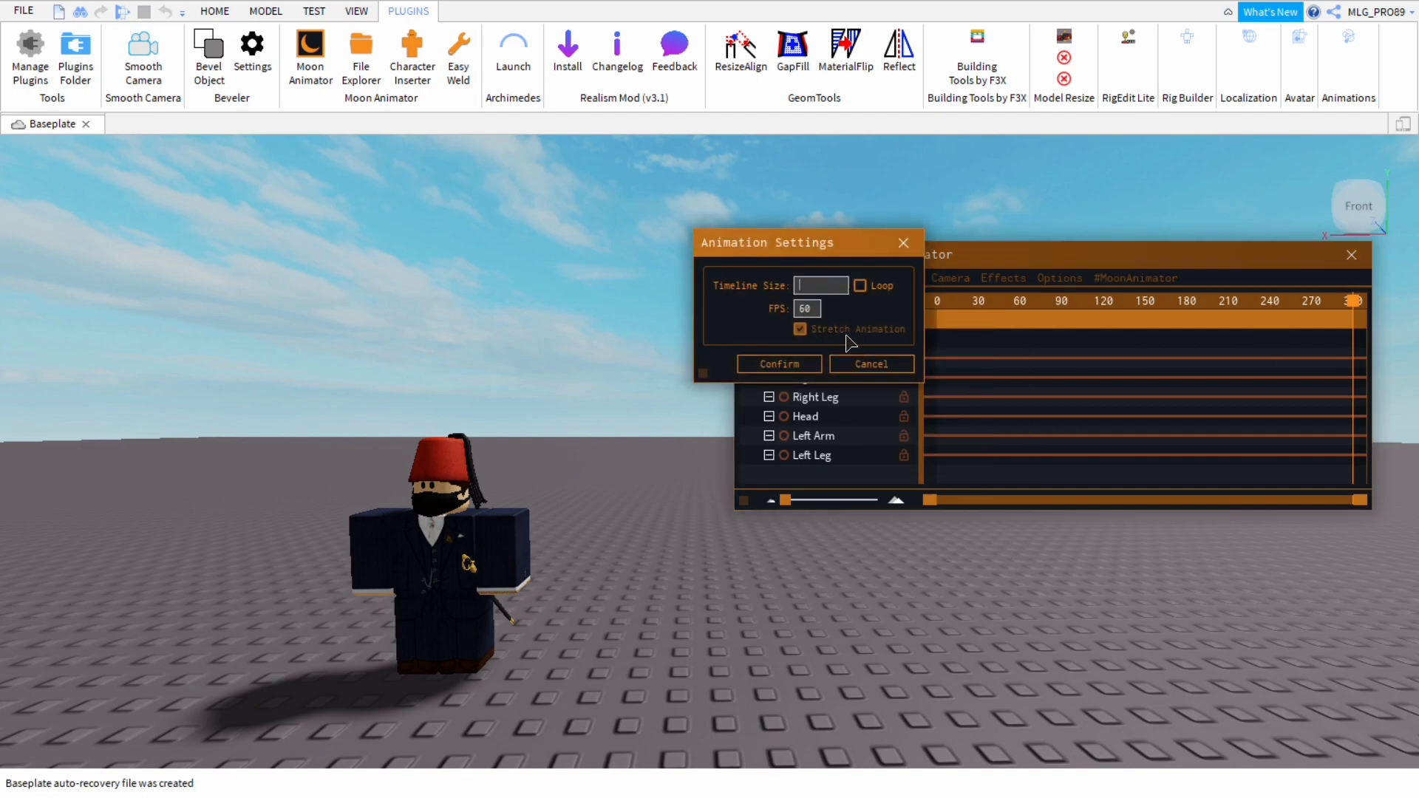
type("10:00")
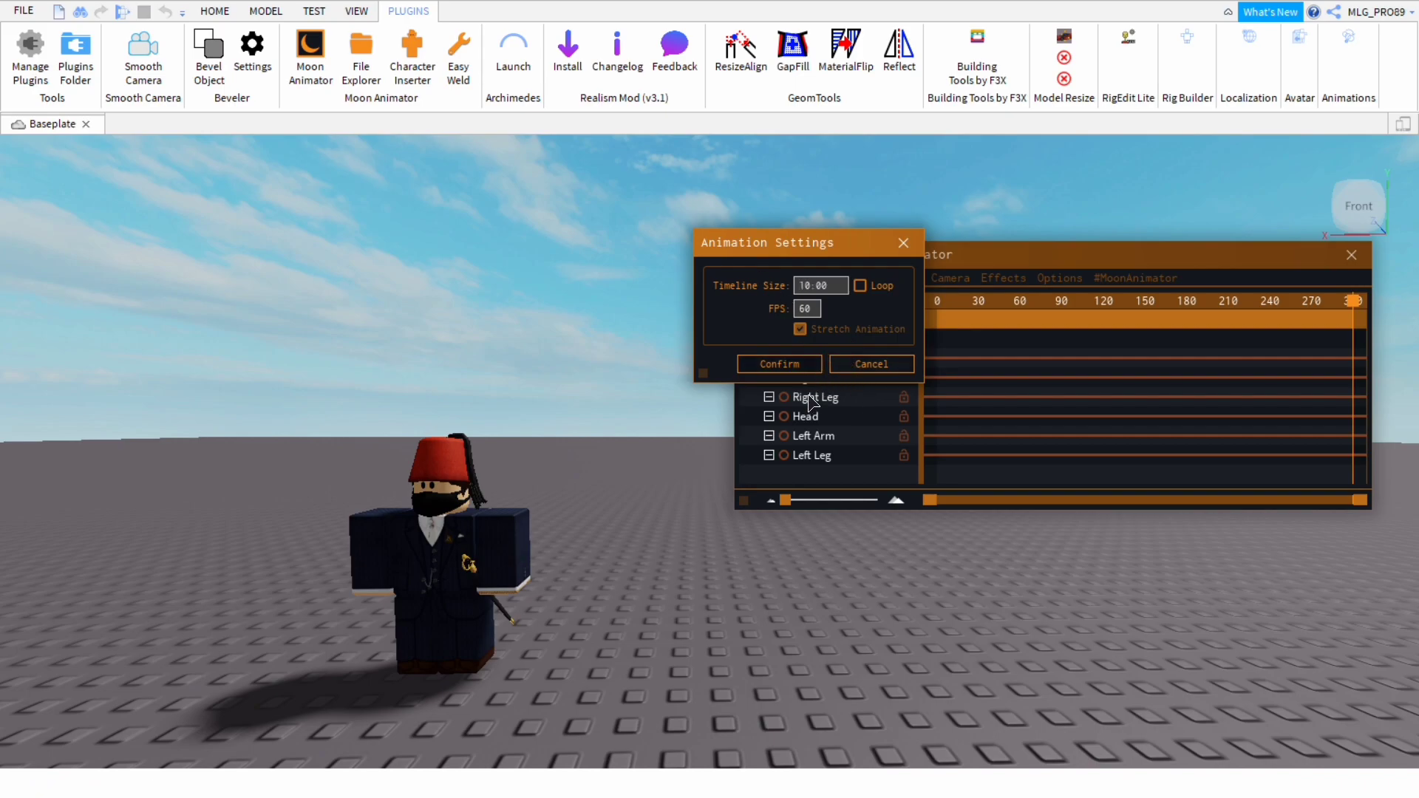
left_click(779, 364)
left_click_drag(1152, 500, 1410, 504)
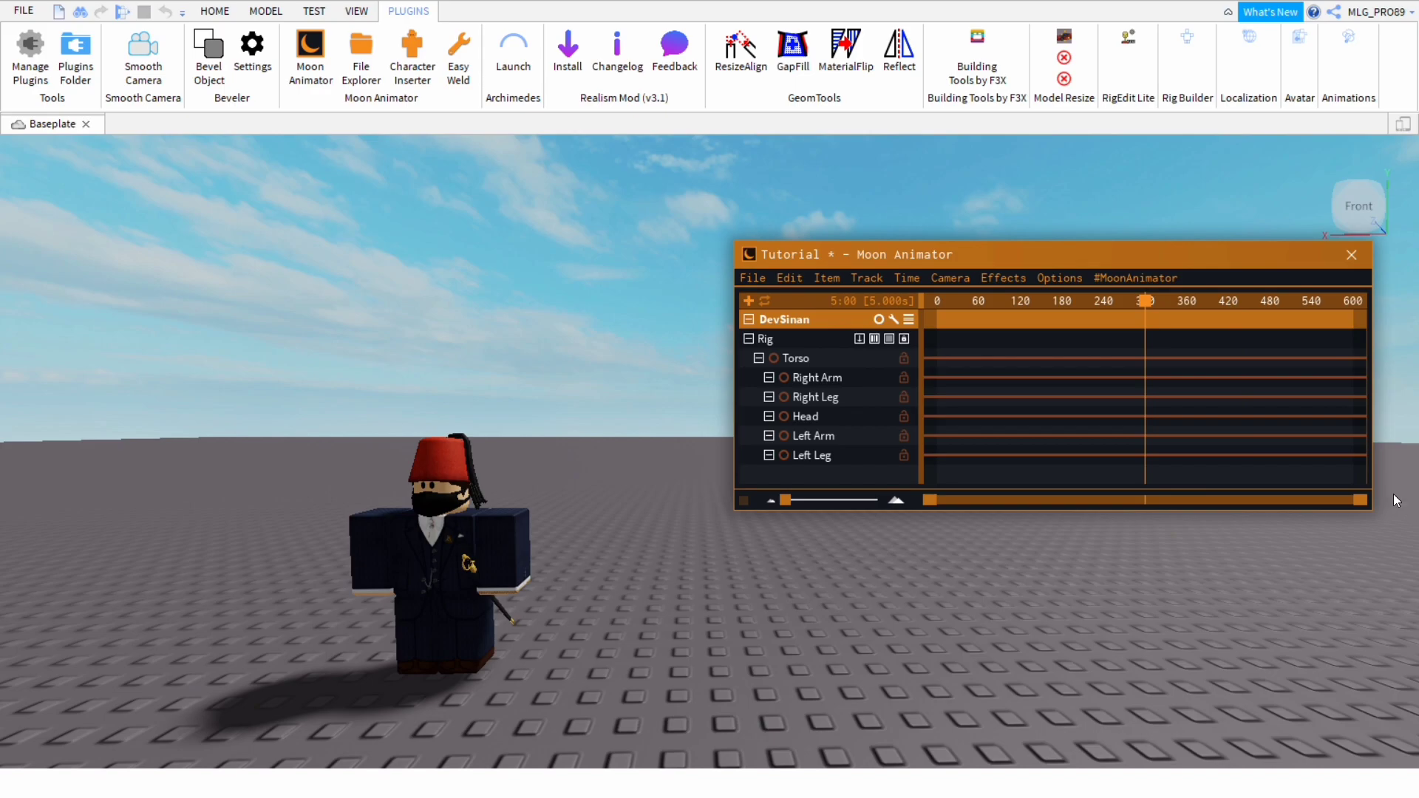
left_click(1202, 413)
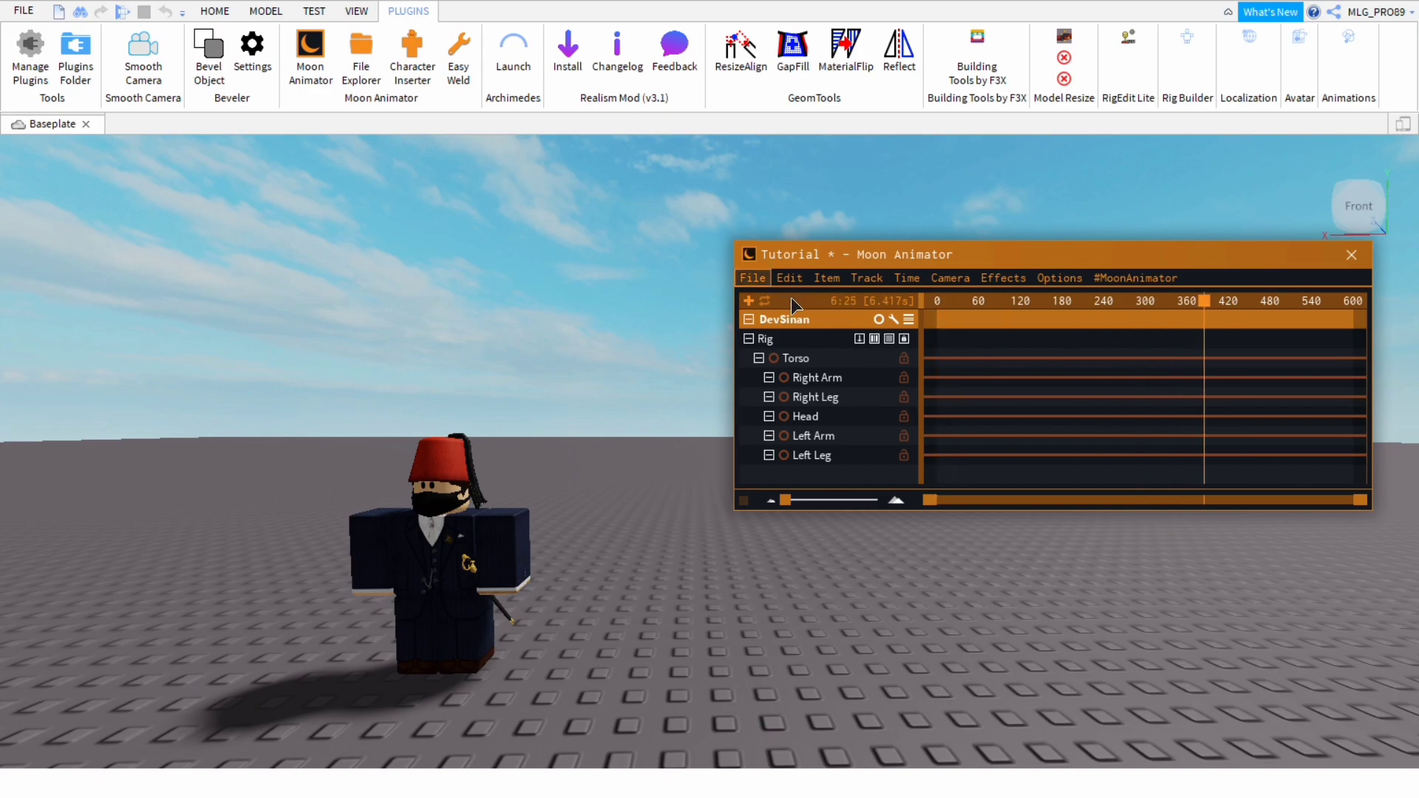
Set the animation's timeline size to 2:00:00 and move the playhead to the last frame
left_click(790, 278)
left_click(813, 300)
left_click(828, 272)
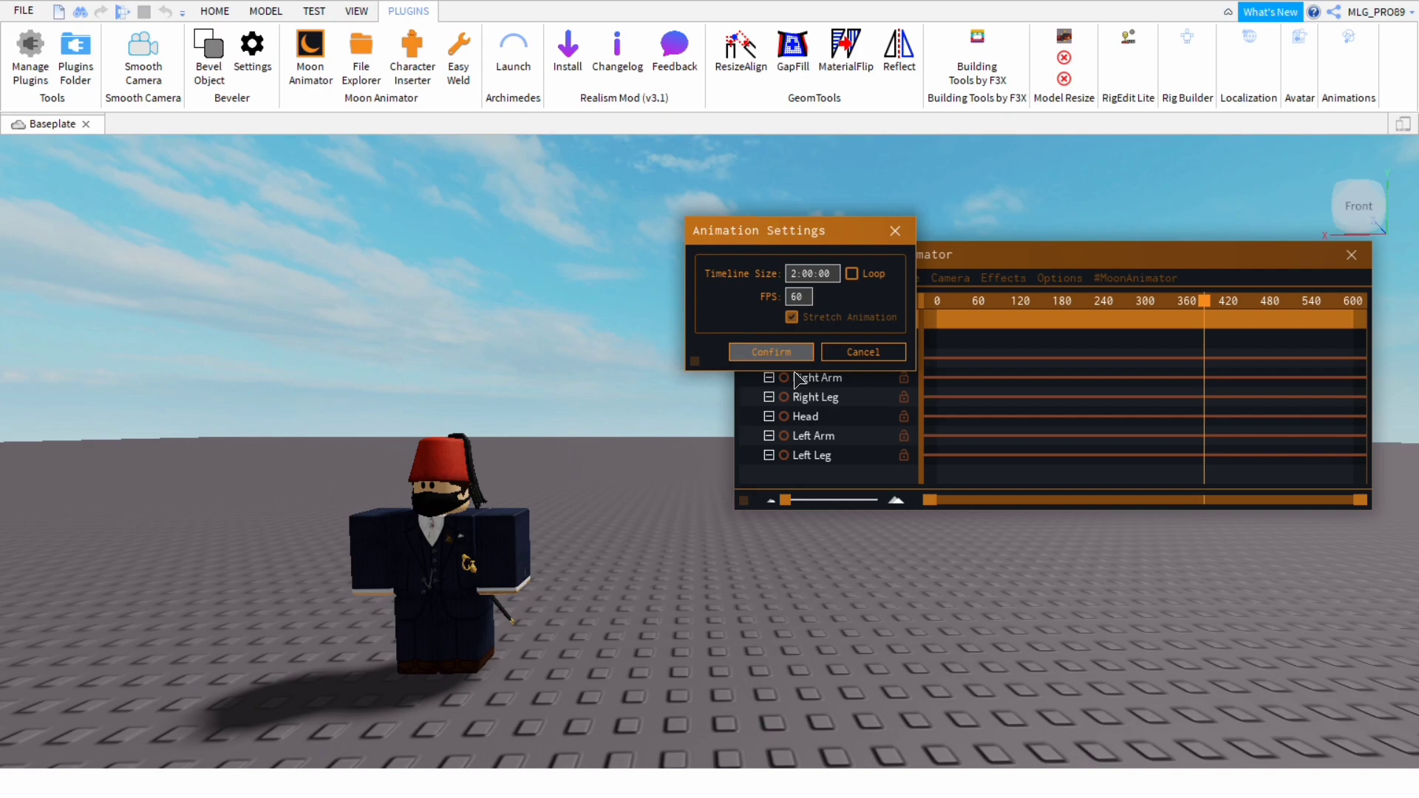
left_click(769, 351)
left_click_drag(980, 499, 1360, 518)
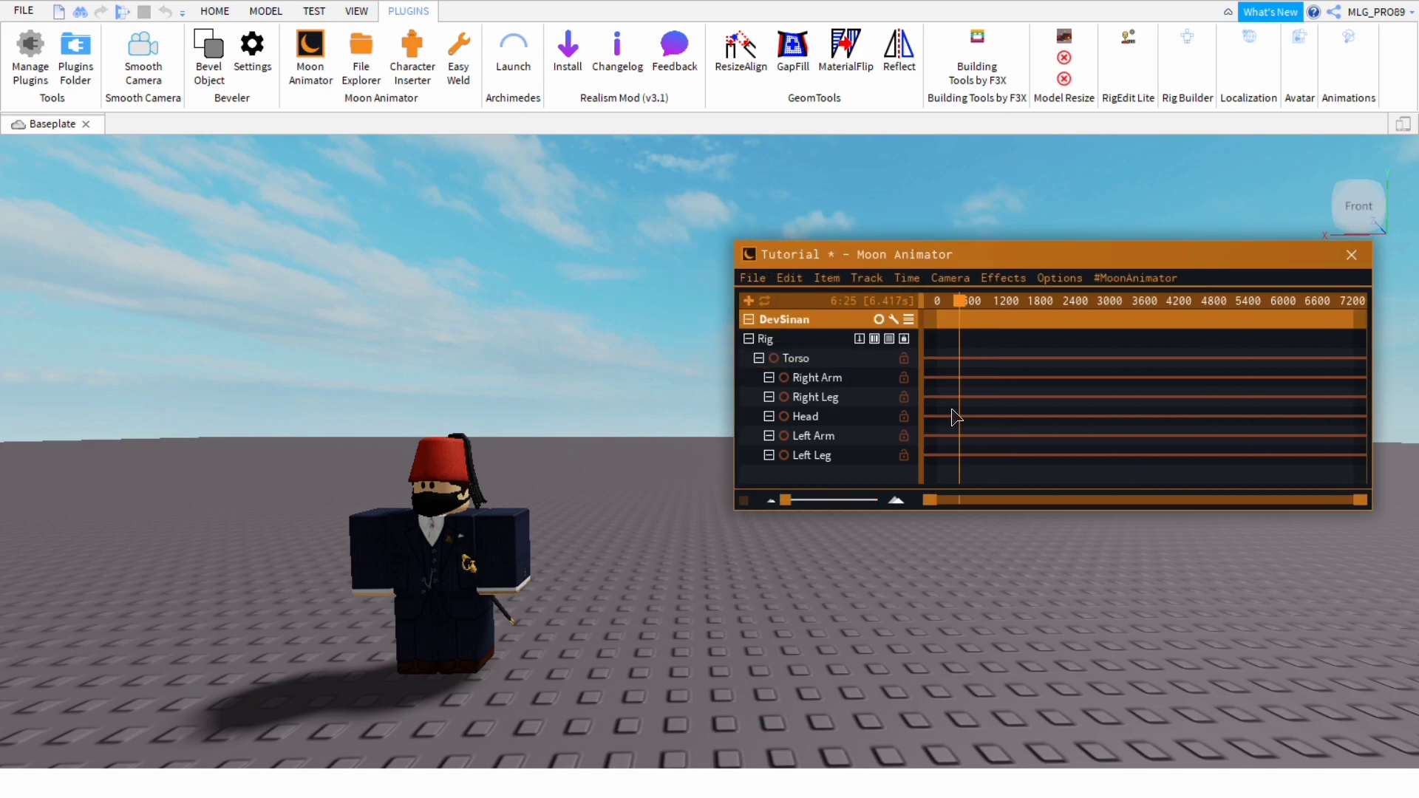
left_click_drag(961, 301, 1360, 384)
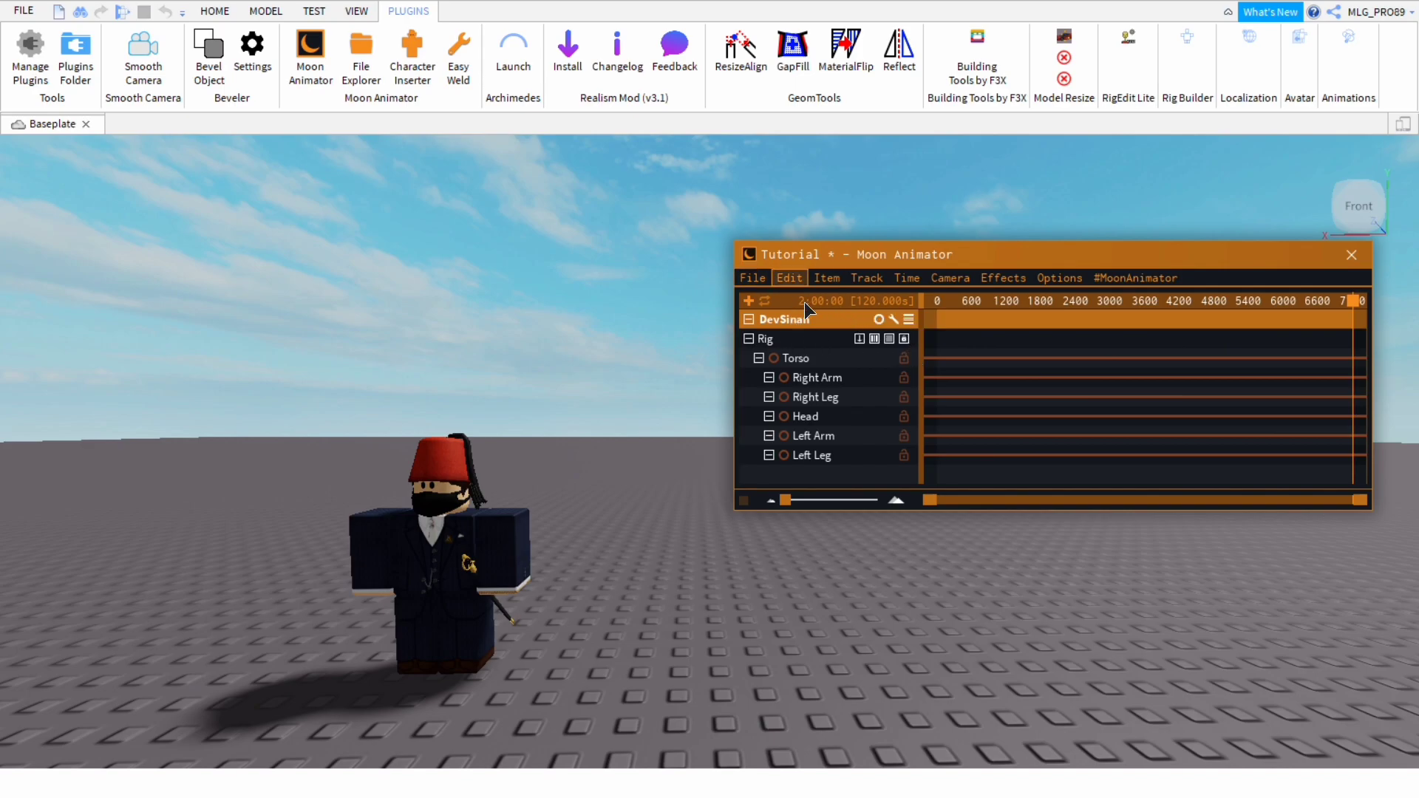
Set the animation's timeline size to 1:00:00 and scrub the playhead to the end
left_click(788, 278)
left_click(816, 316)
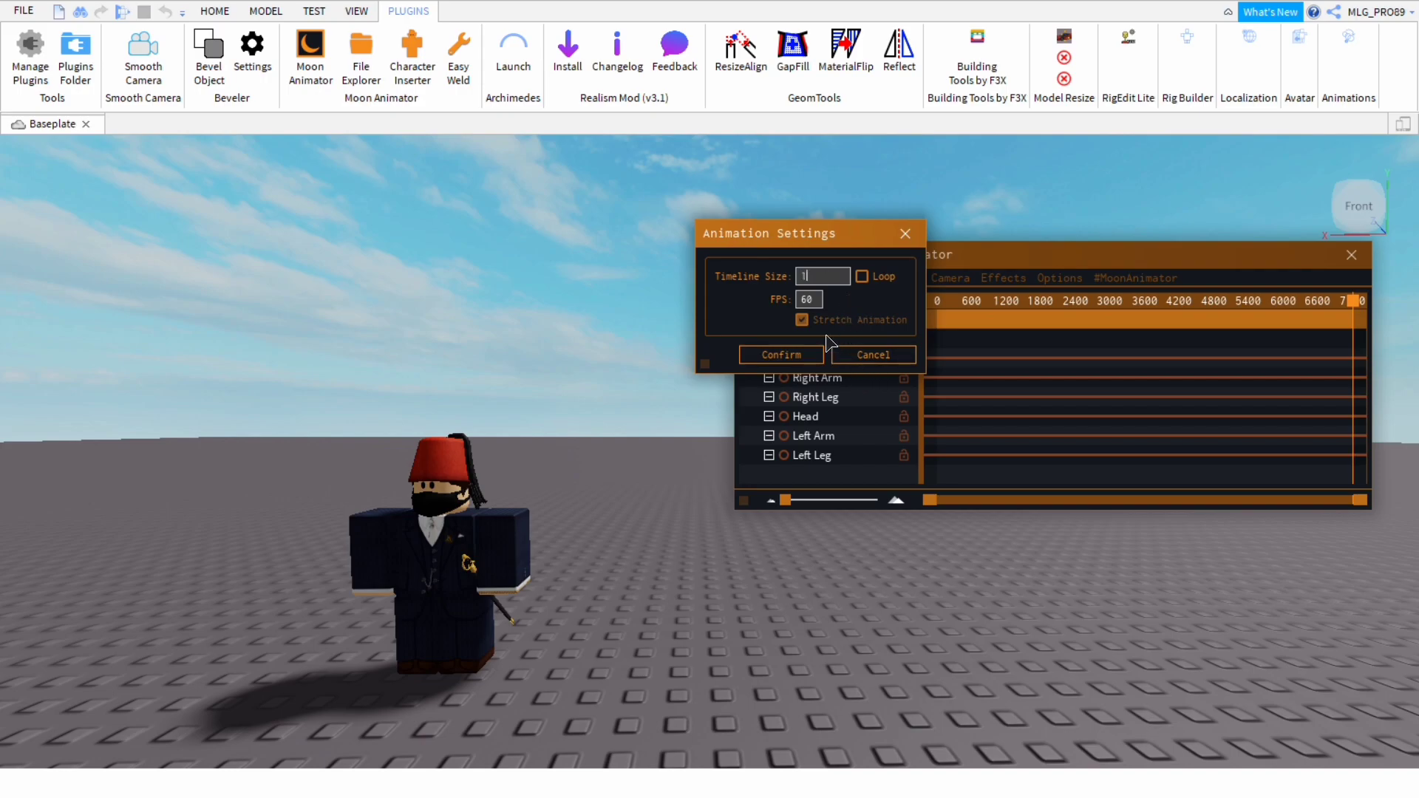
key("Return")
left_click(782, 355)
left_click_drag(1372, 318, 937, 412)
left_click_drag(960, 328, 1357, 458)
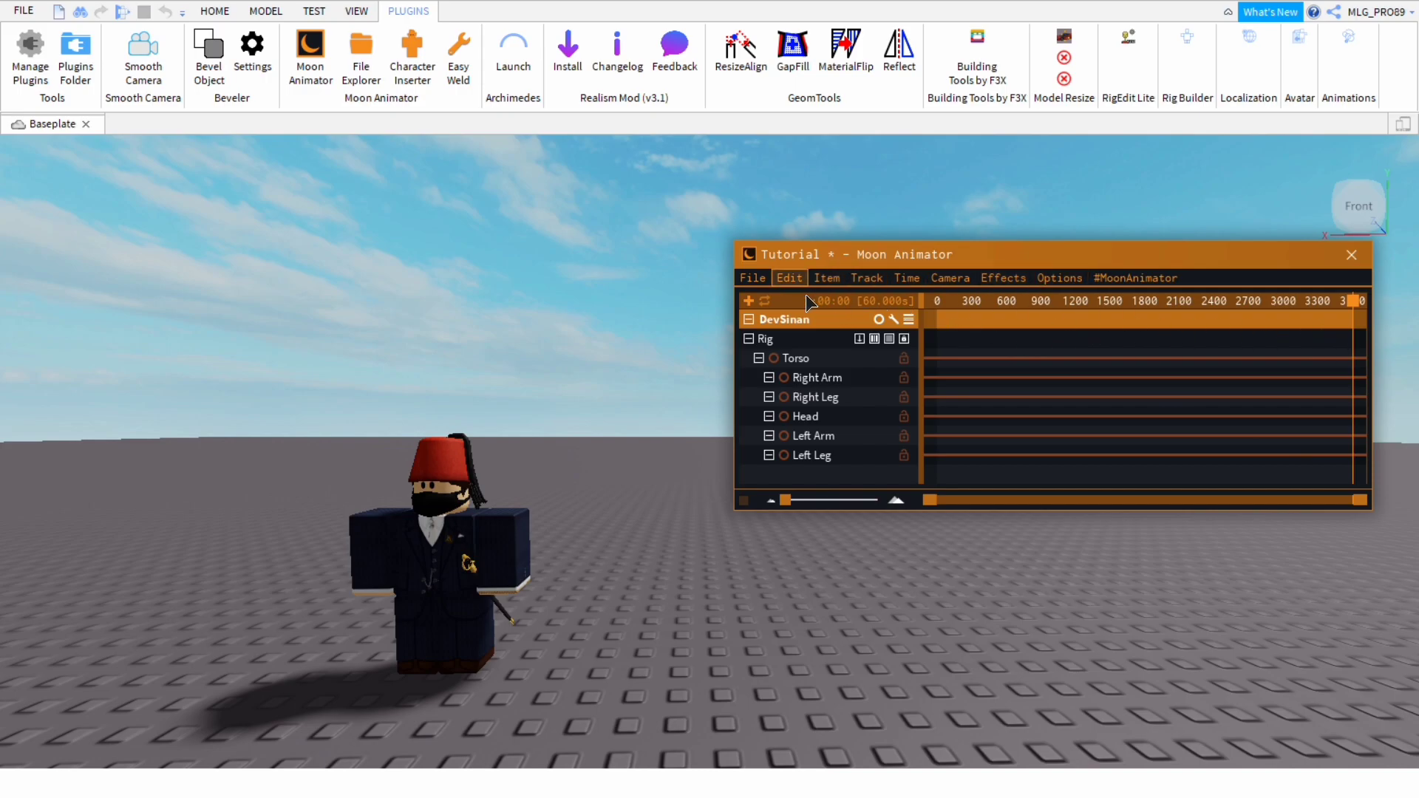
left_click(826, 278)
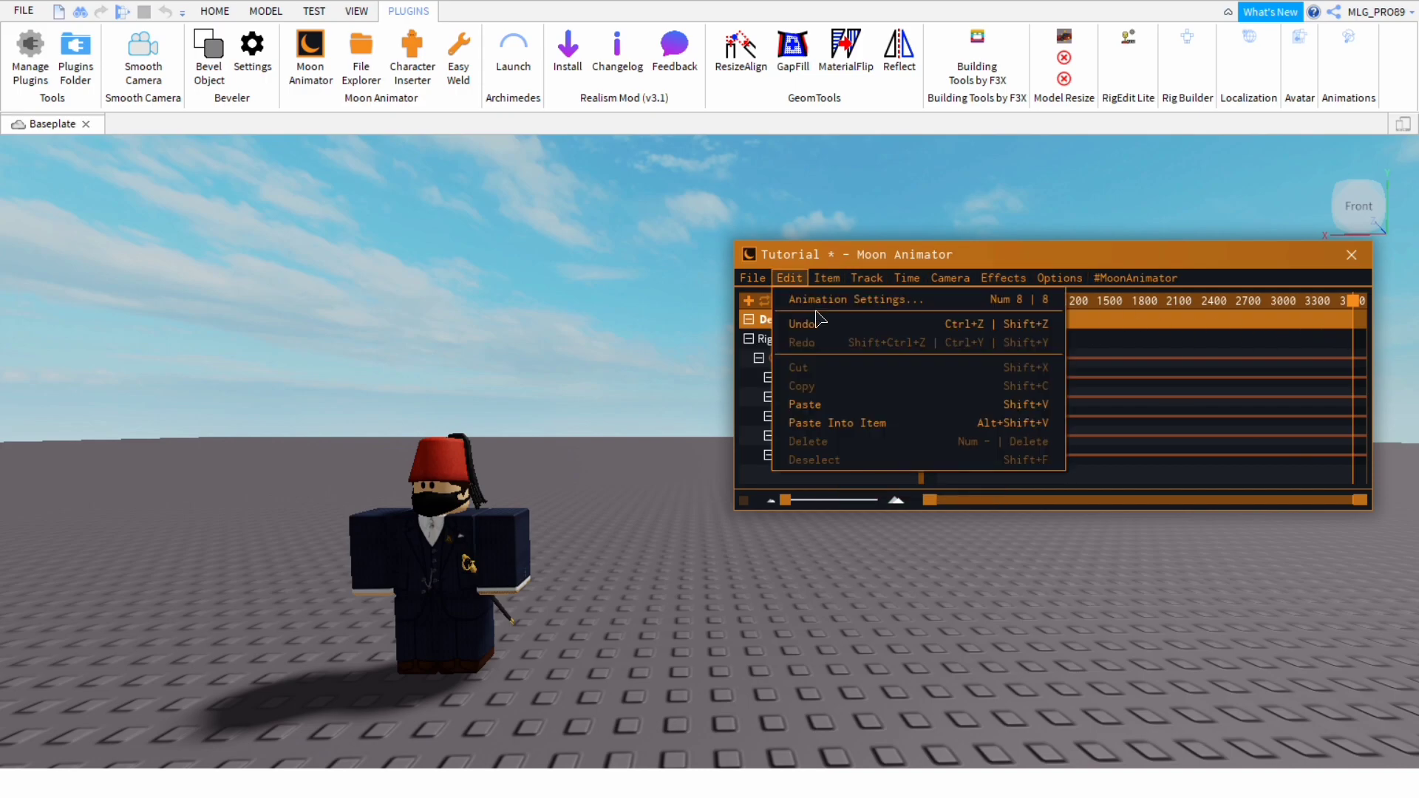
left_click(826, 320)
left_click(819, 272)
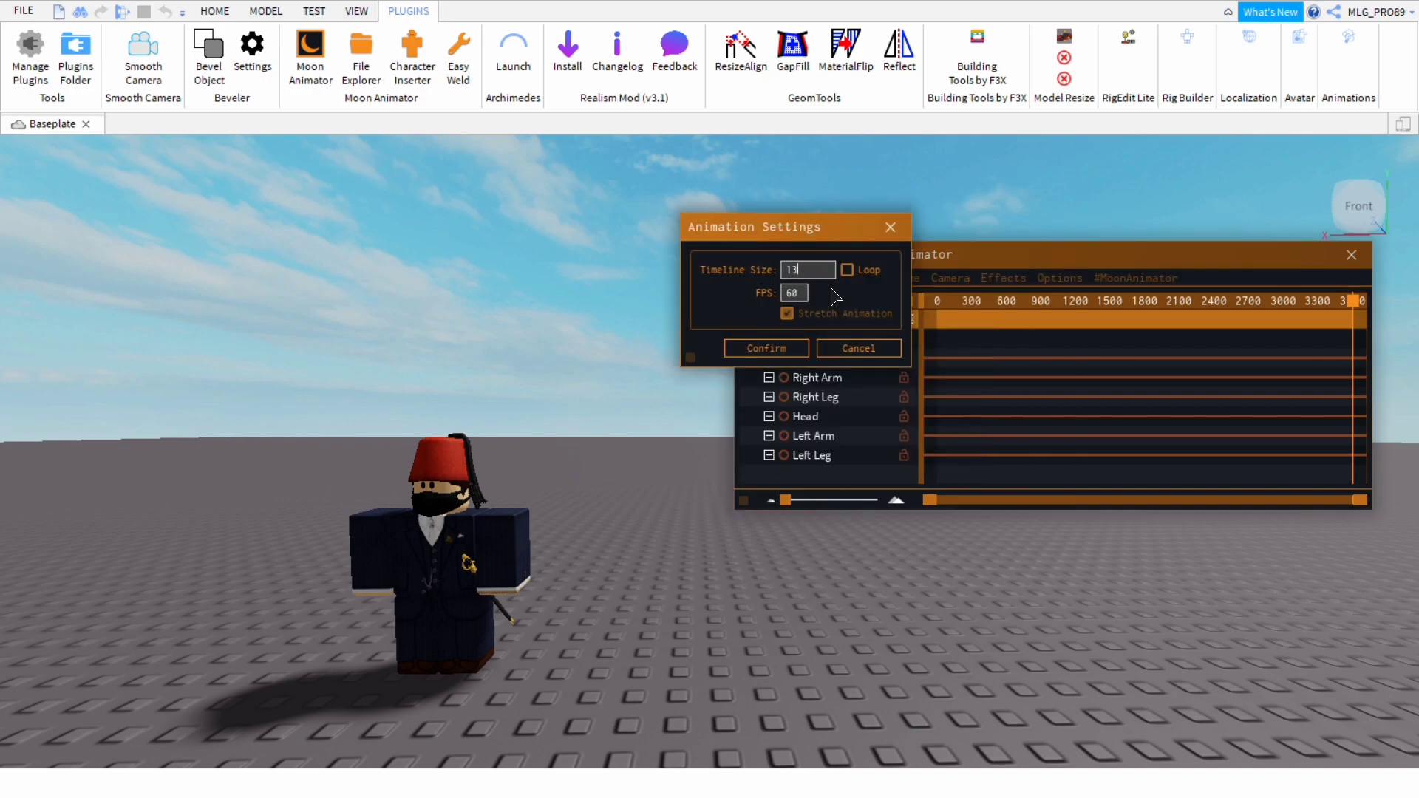
left_click(788, 349)
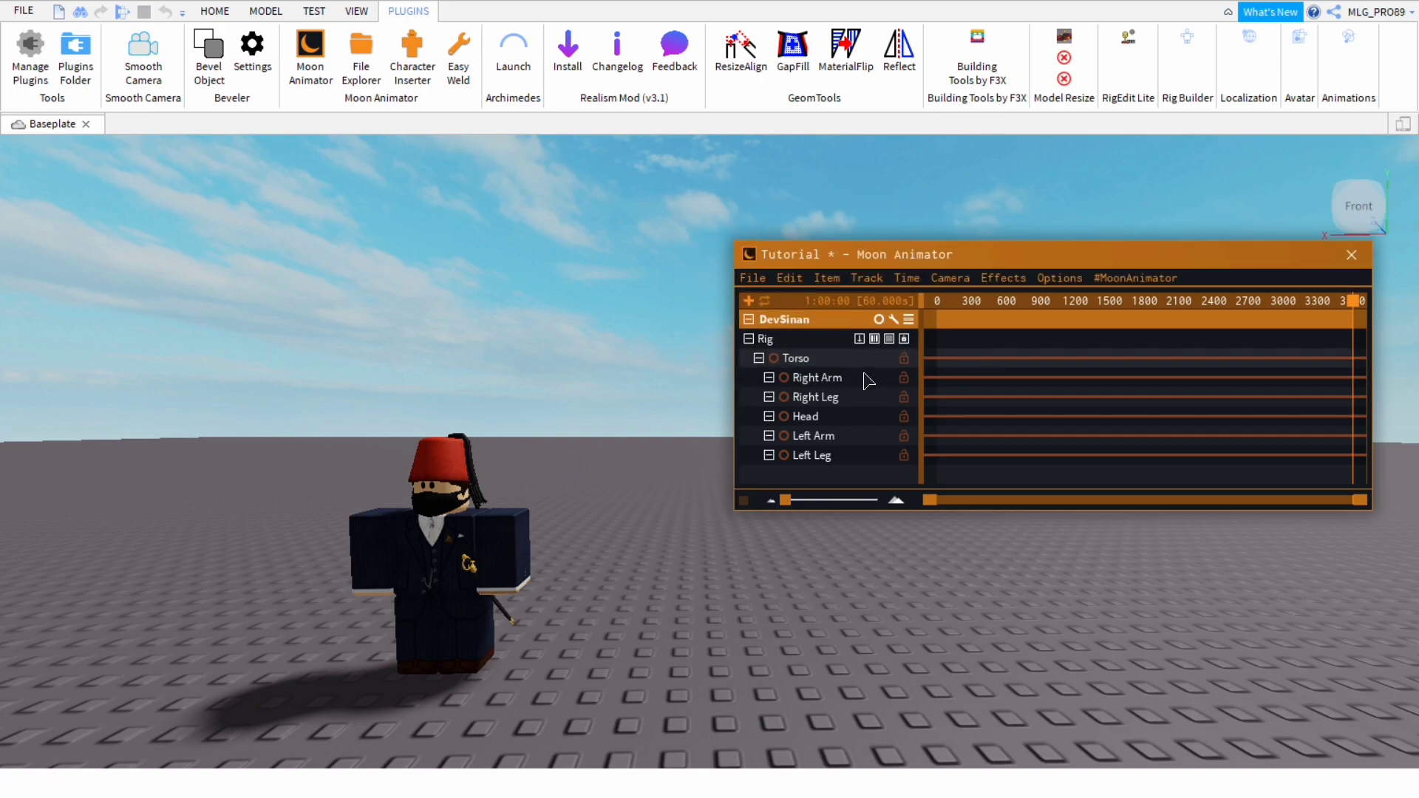
Set the animation's timeline size to 5:00 at 60 FPS
left_click(827, 278)
left_click(834, 325)
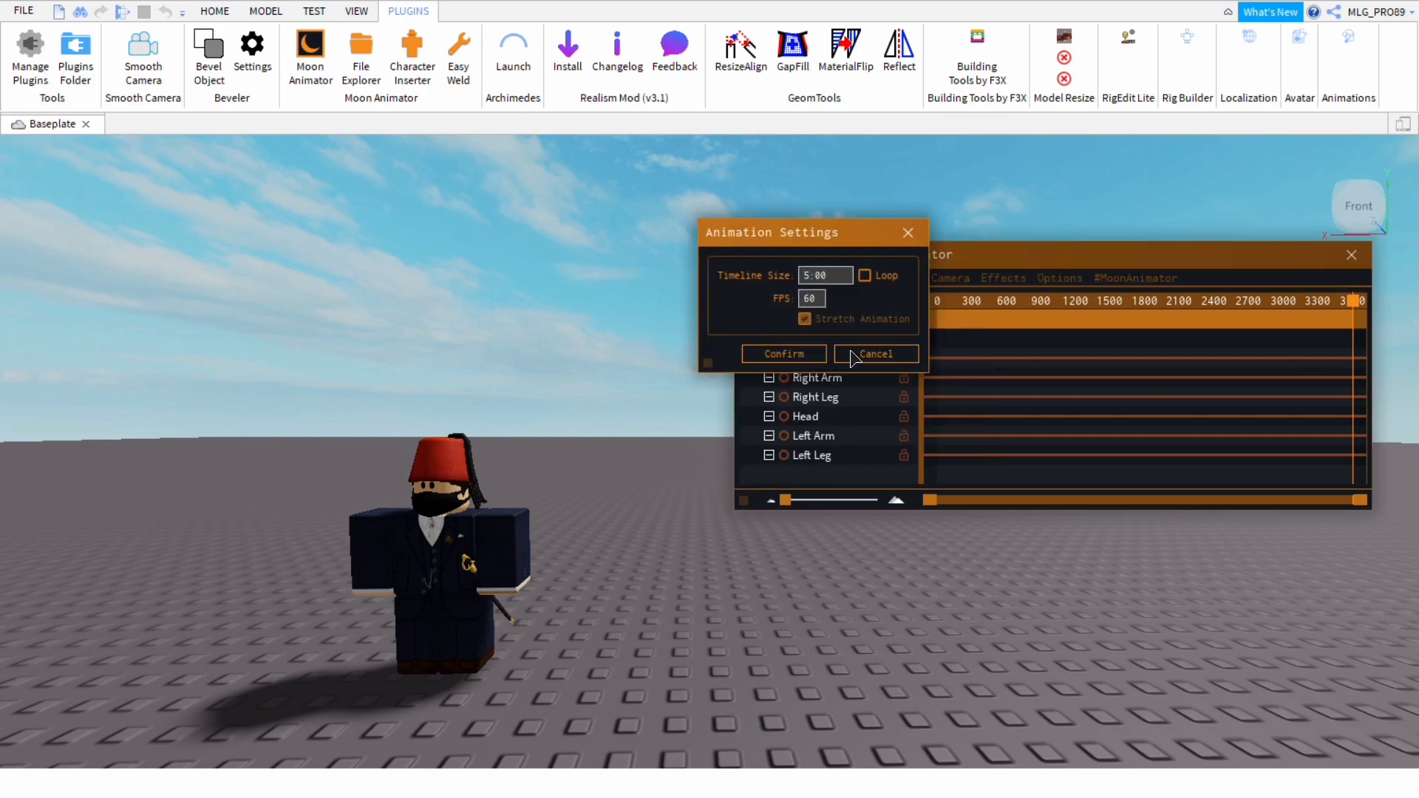
left_click(784, 354)
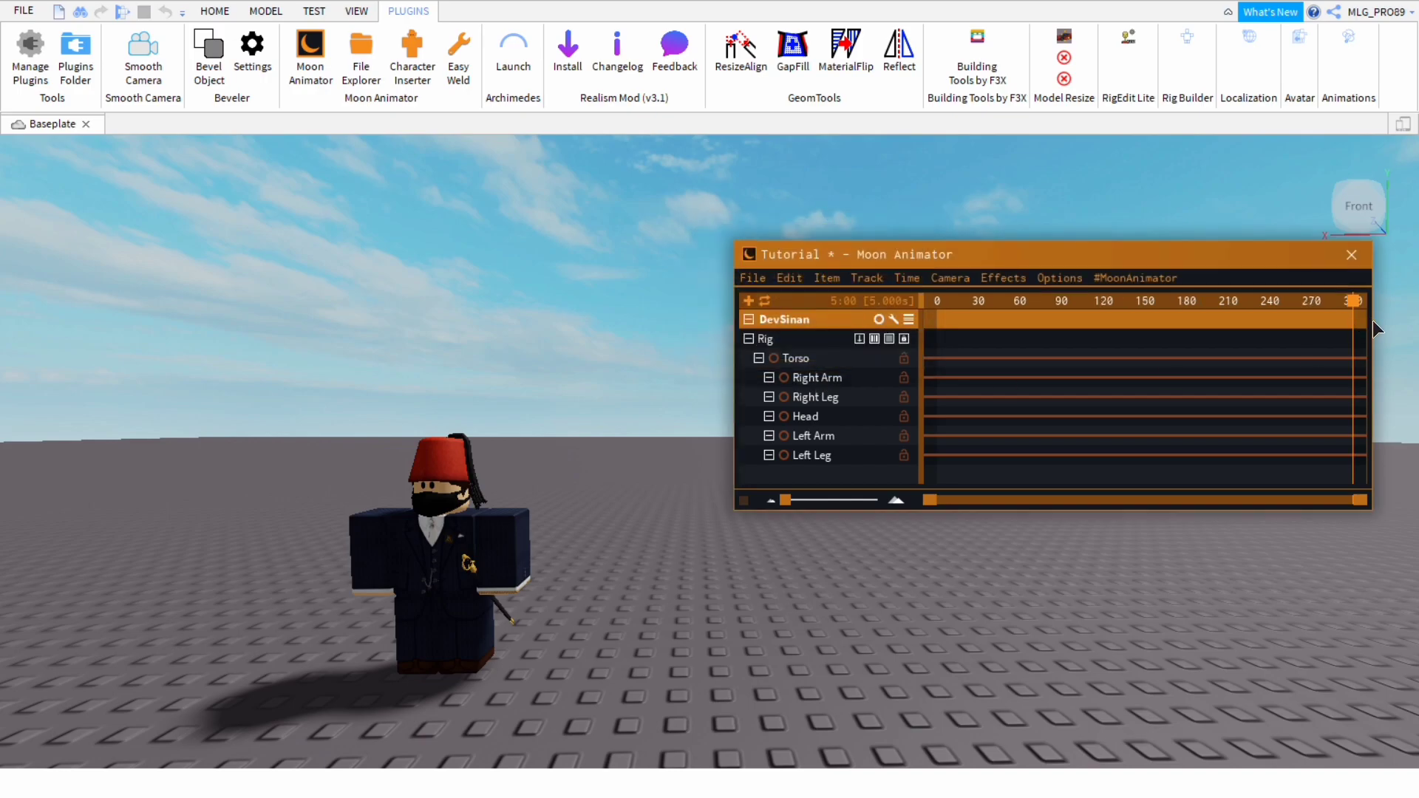
Select all parts of the rig and key them at frame 0
left_click(835, 360)
key("ctrl+a")
key("plus")
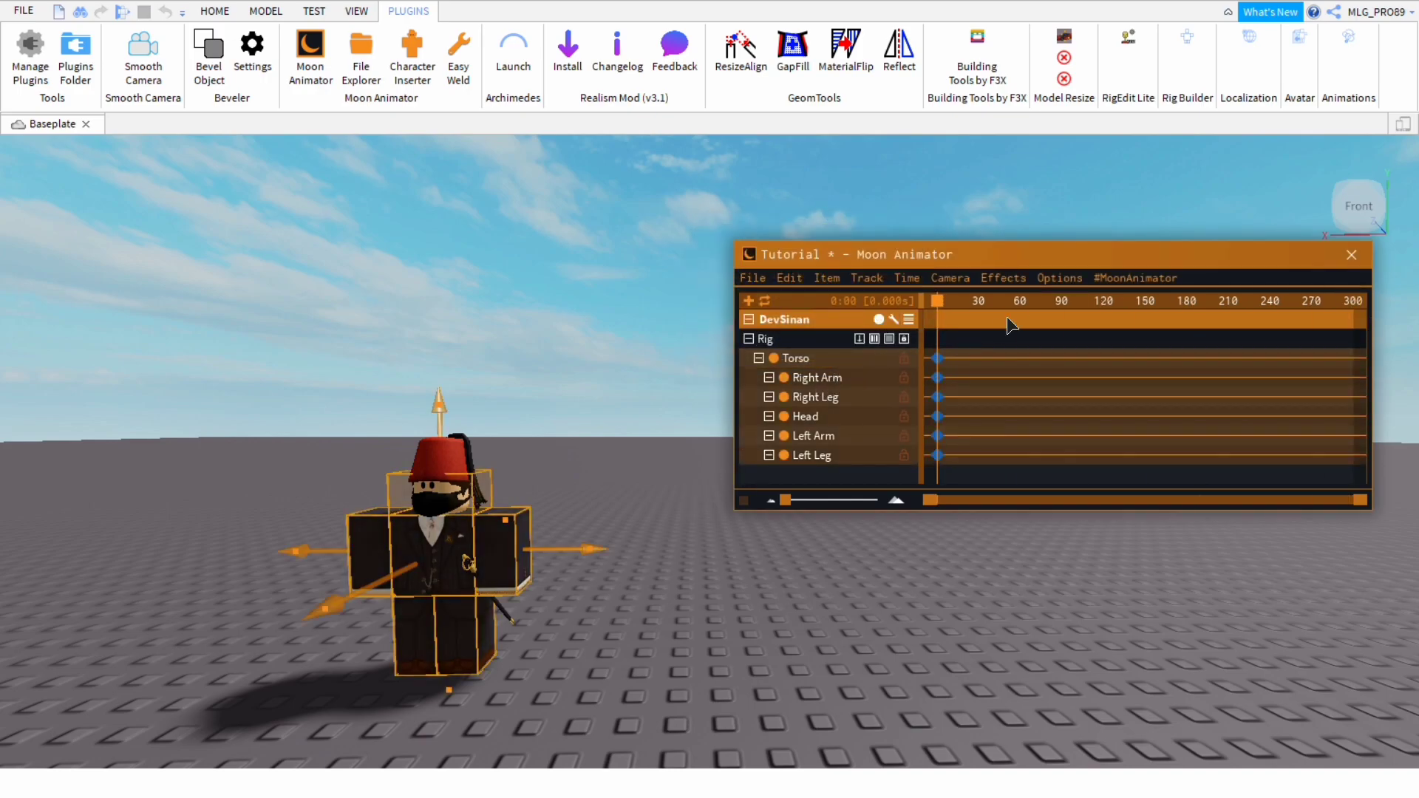
Rotate all selected rig parts at about frame 90 to pose the character, and move the playhead to 3:40
left_click(1063, 301)
key("r")
left_click_drag(570, 554, 585, 695)
left_click(1242, 301)
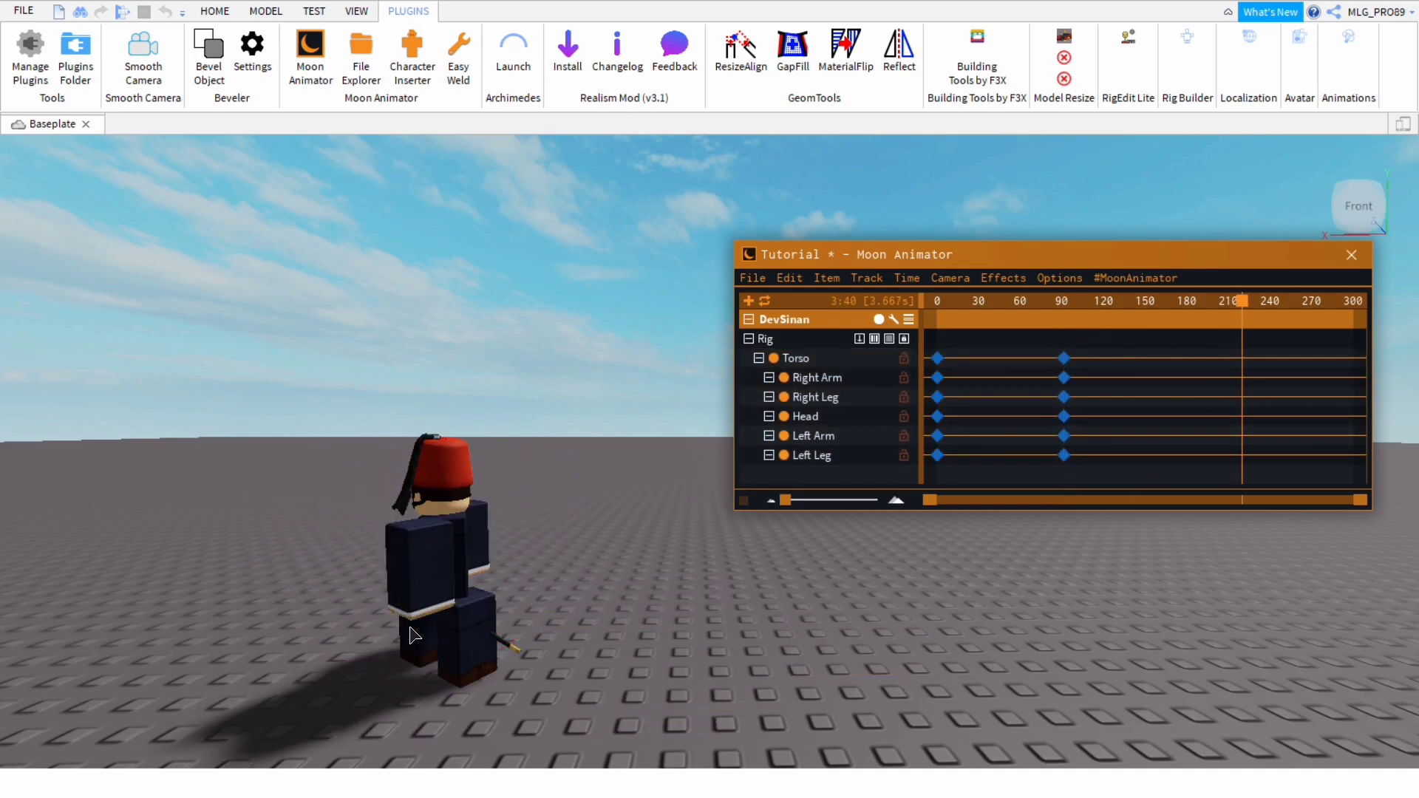
Rotate the left arm at 3:40 and again at frame 300, and play back the animation
left_click(440, 598)
left_click_drag(570, 523, 985, 606)
left_click(985, 607)
left_click(1353, 301)
left_click(474, 577)
left_click_drag(578, 535, 566, 732)
left_click(819, 650)
key("space")
right_click_drag(764, 597, 764, 597)
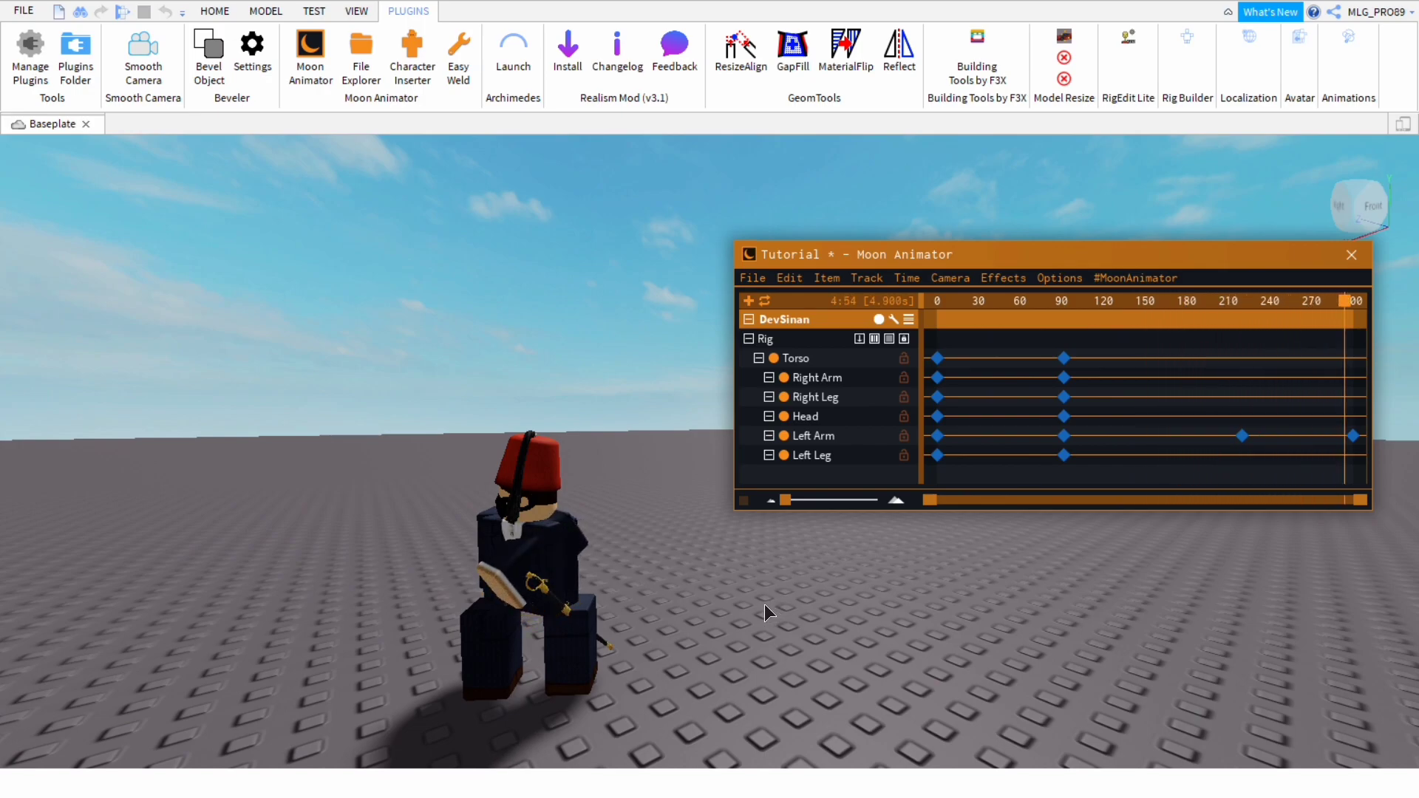
Select all keyframes on every rig track and delete them, returning the playhead to frame 0
left_click(789, 278)
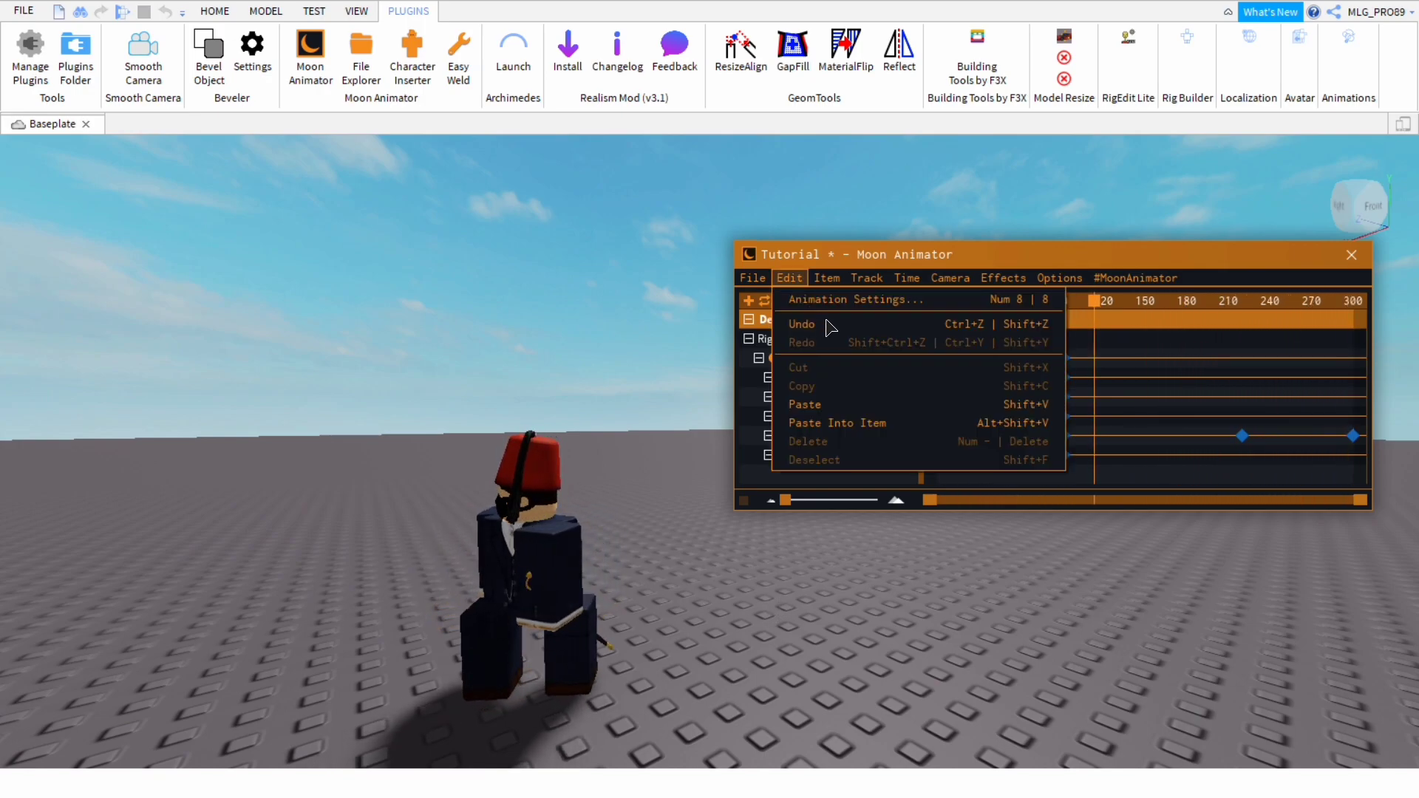
left_click(821, 302)
left_click(774, 356)
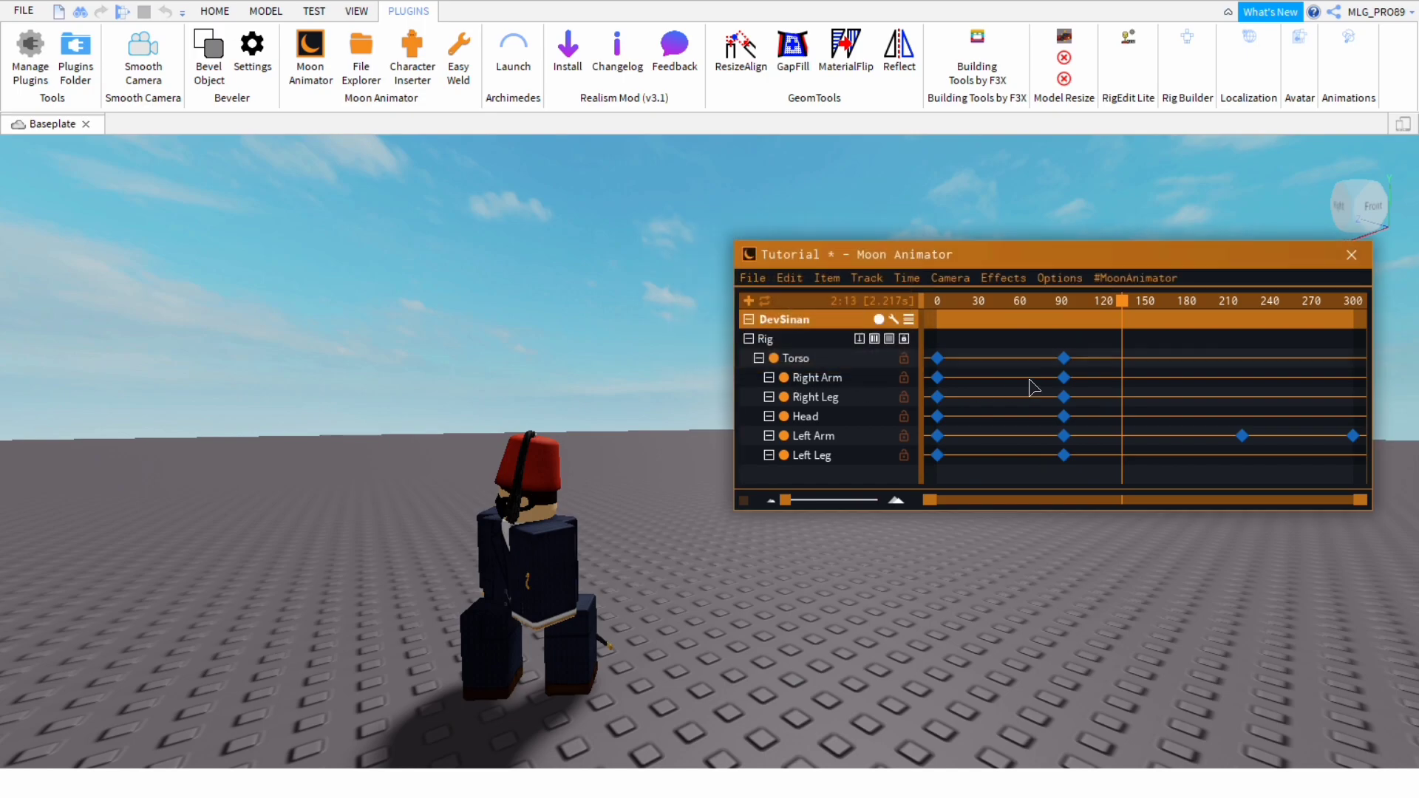
left_click_drag(929, 340, 1367, 488)
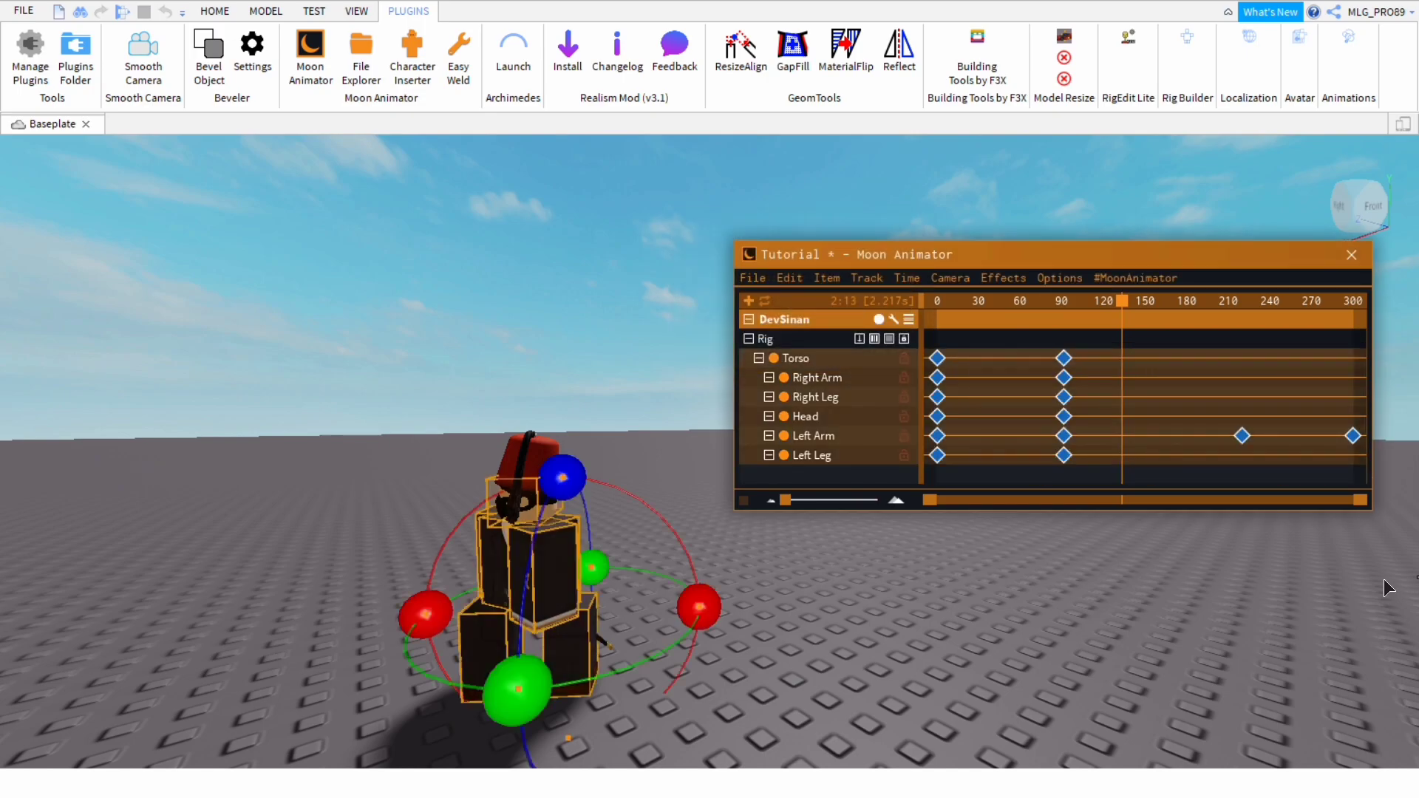
key("Delete")
key("space")
key("w")
mouse_move(706, 656)
right_mouse_down()
mouse_move(749, 664)
mouse_move(705, 664)
right_mouse_up()
key("s")
left_click(790, 278)
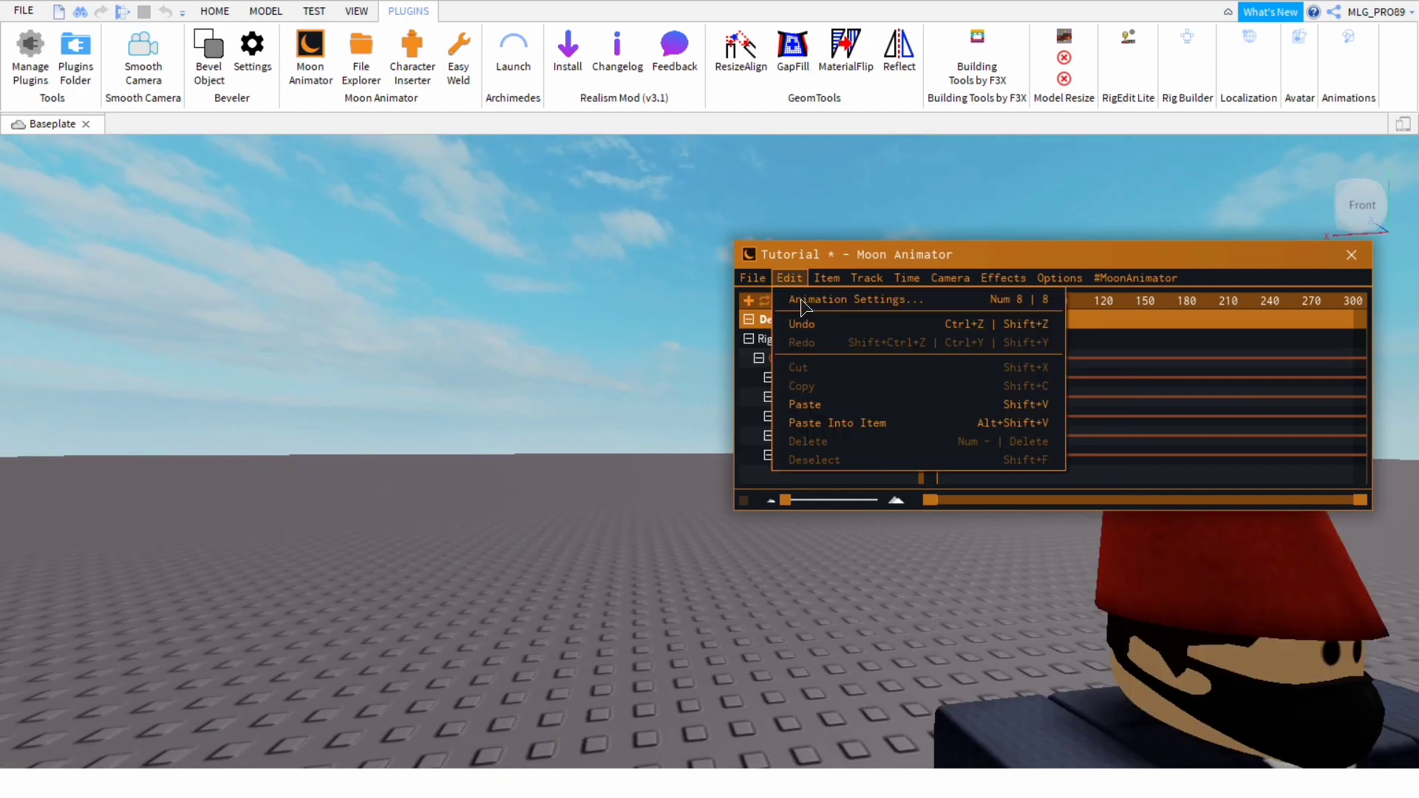
mouse_move(828, 278)
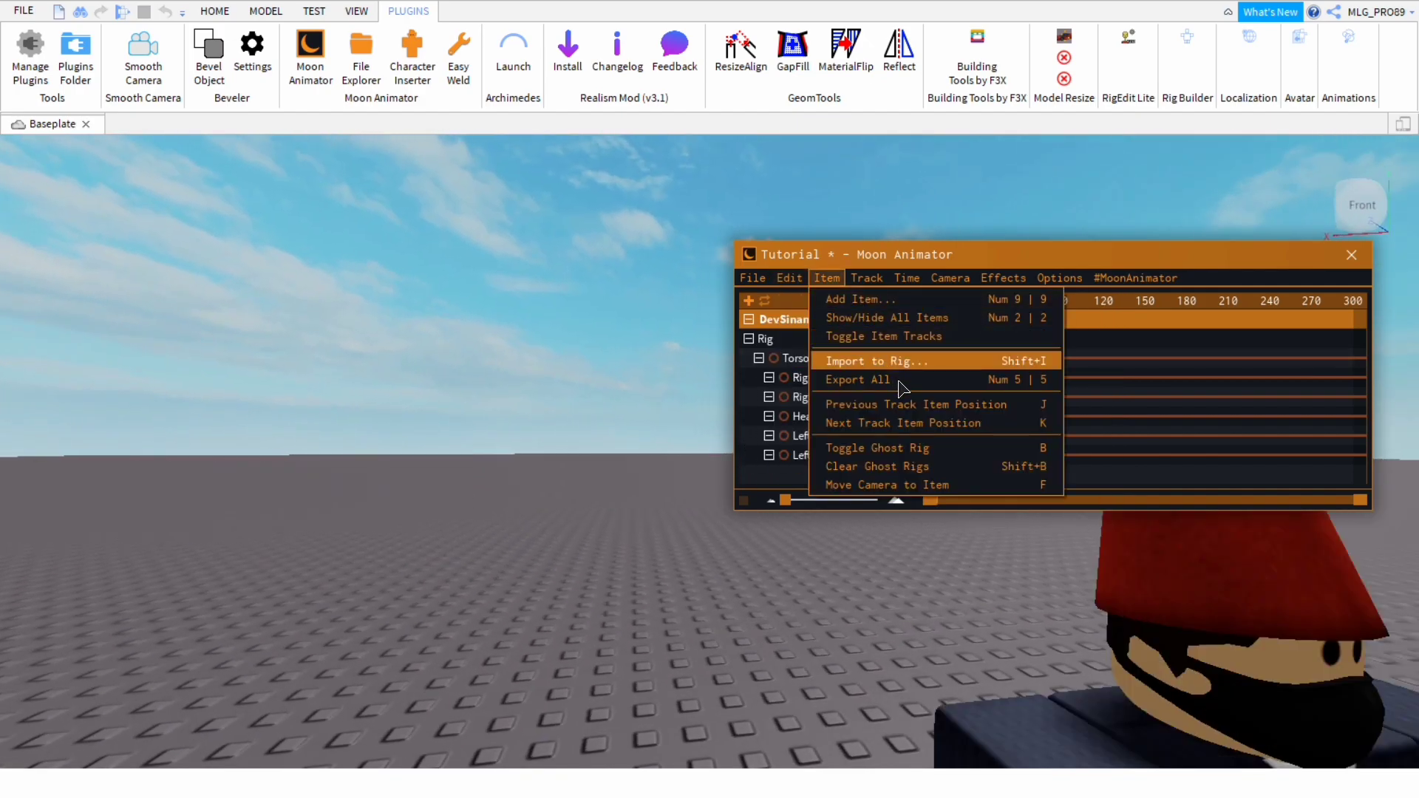
key("s")
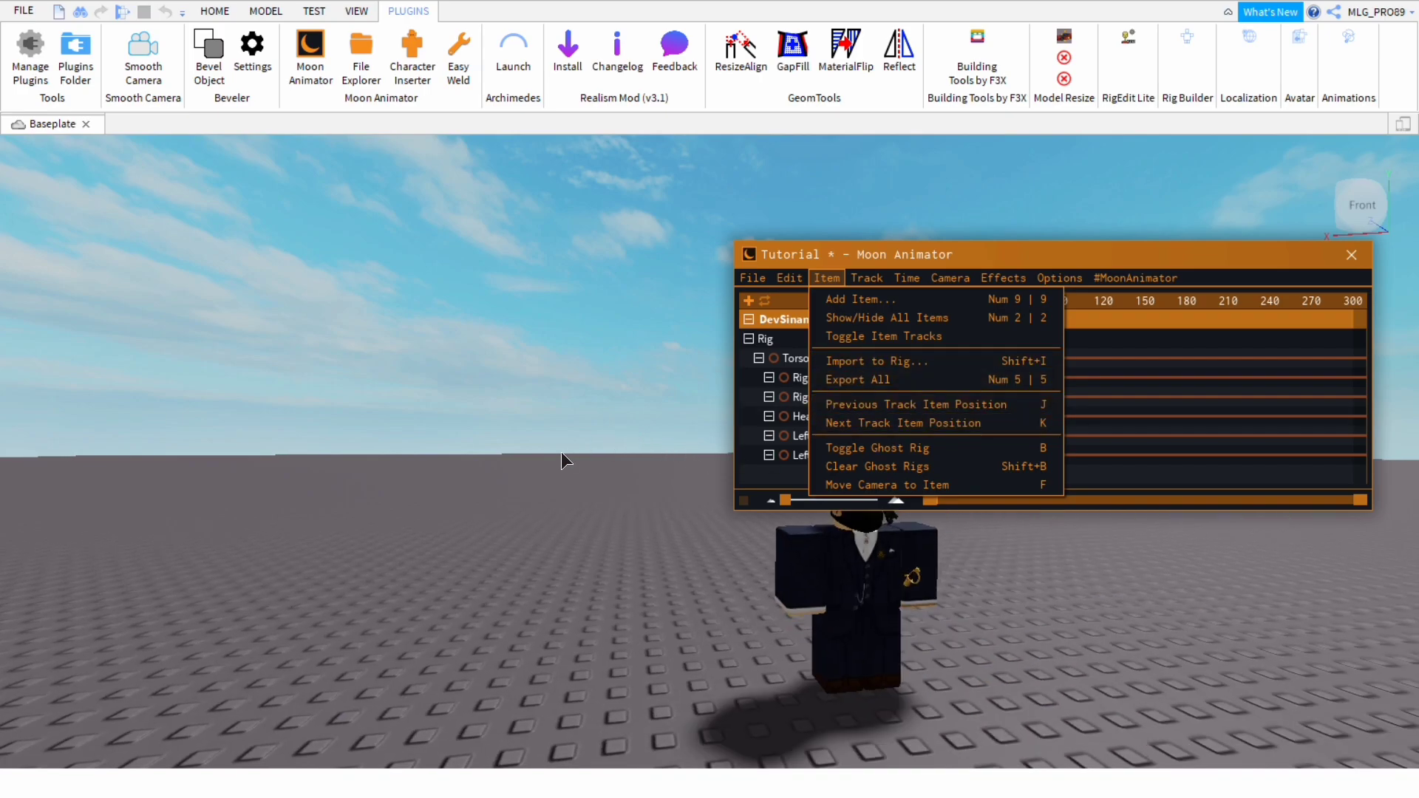
key("d")
right_click_drag(561, 451, 540, 451)
key("w")
key("s")
right_click_drag(577, 399, 769, 437)
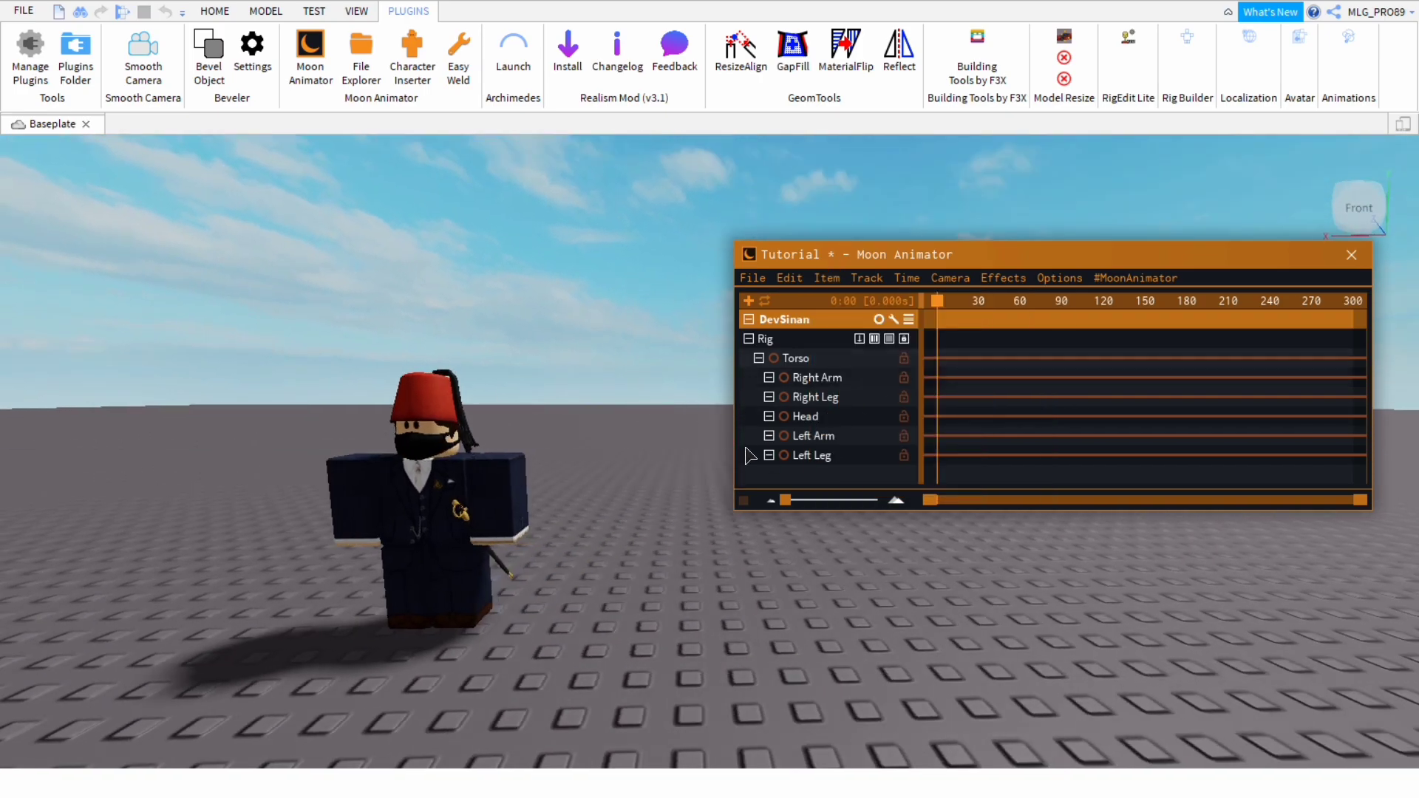
key("w")
key("s")
scroll(793, 588, "up", 3)
scroll(792, 588, "down", 2)
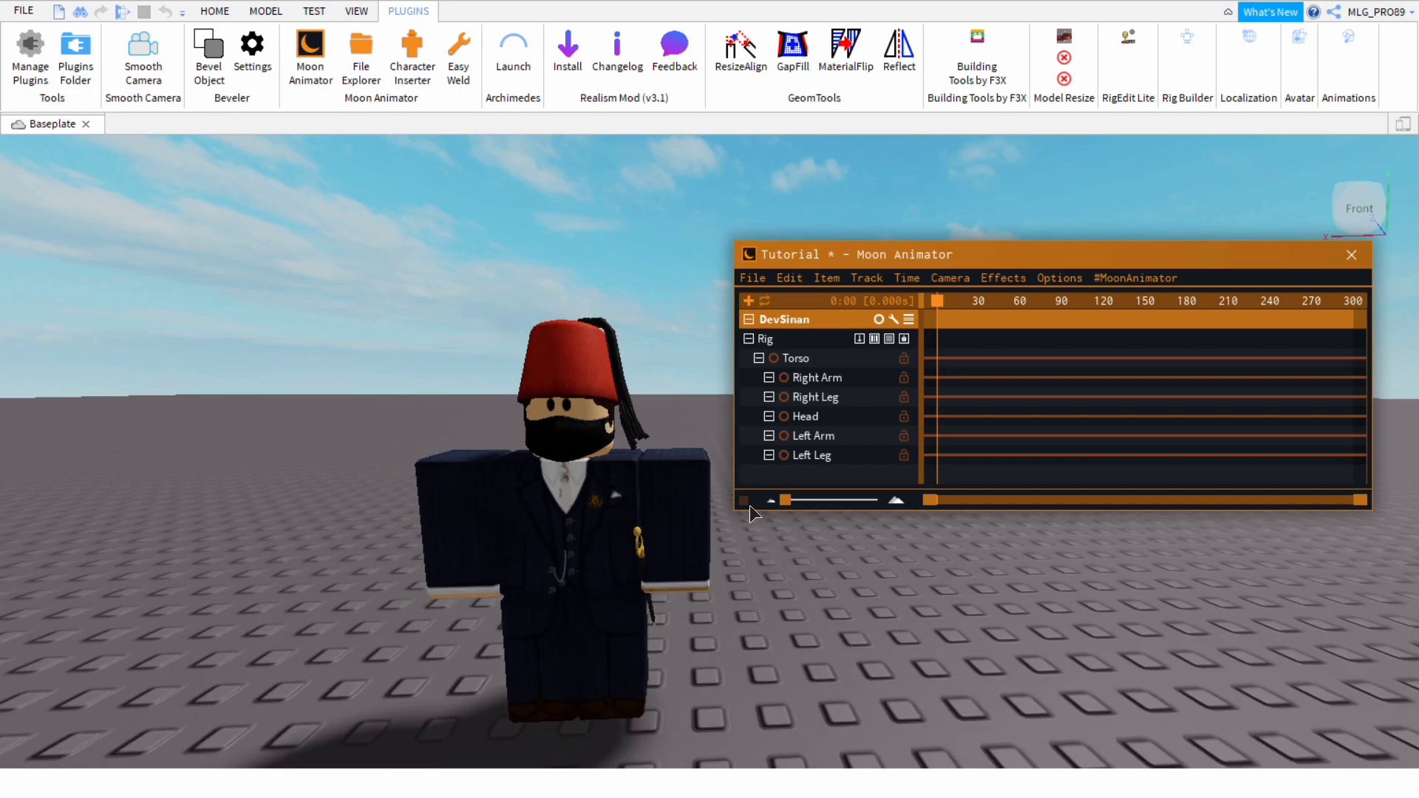
scroll(663, 496, "down", 2)
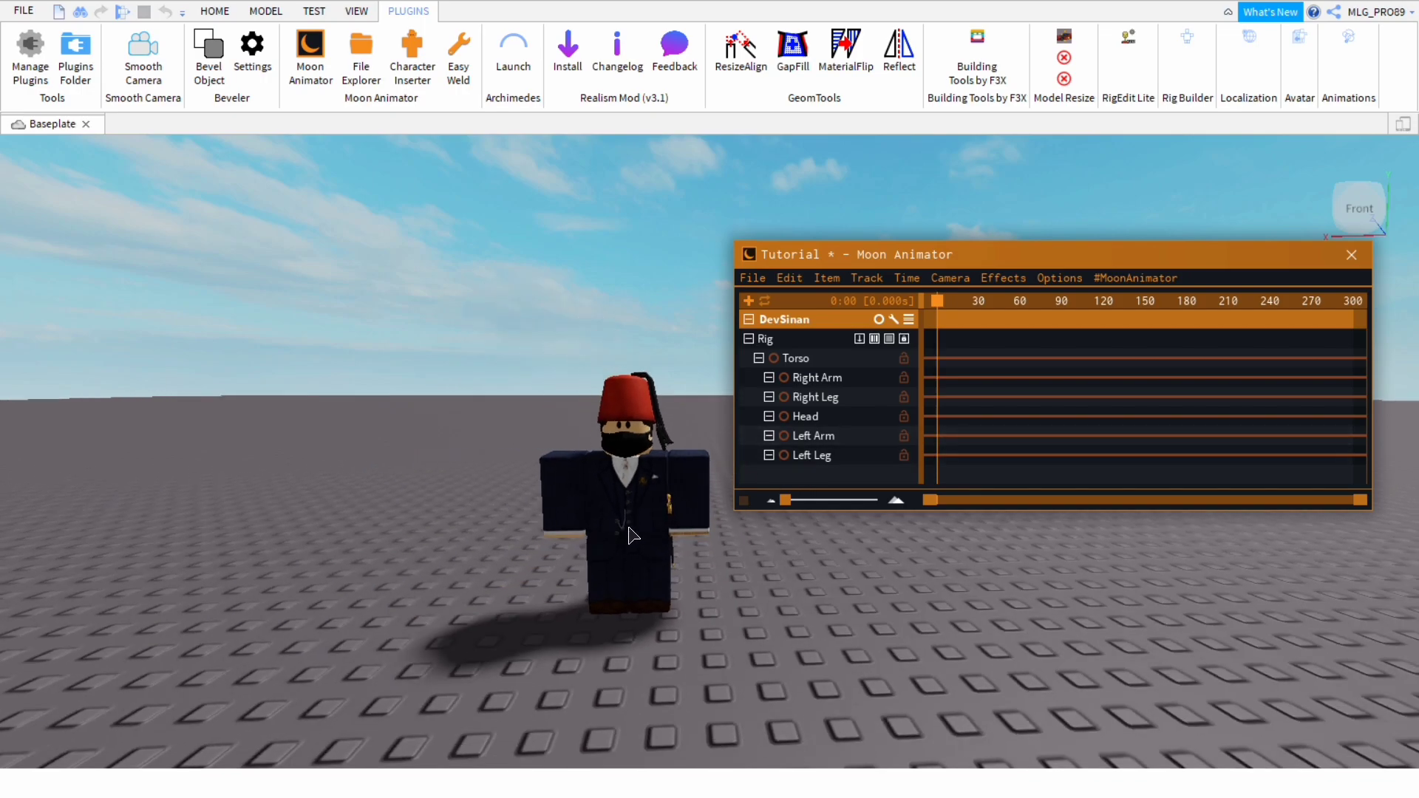
scroll(629, 534, "up", 1)
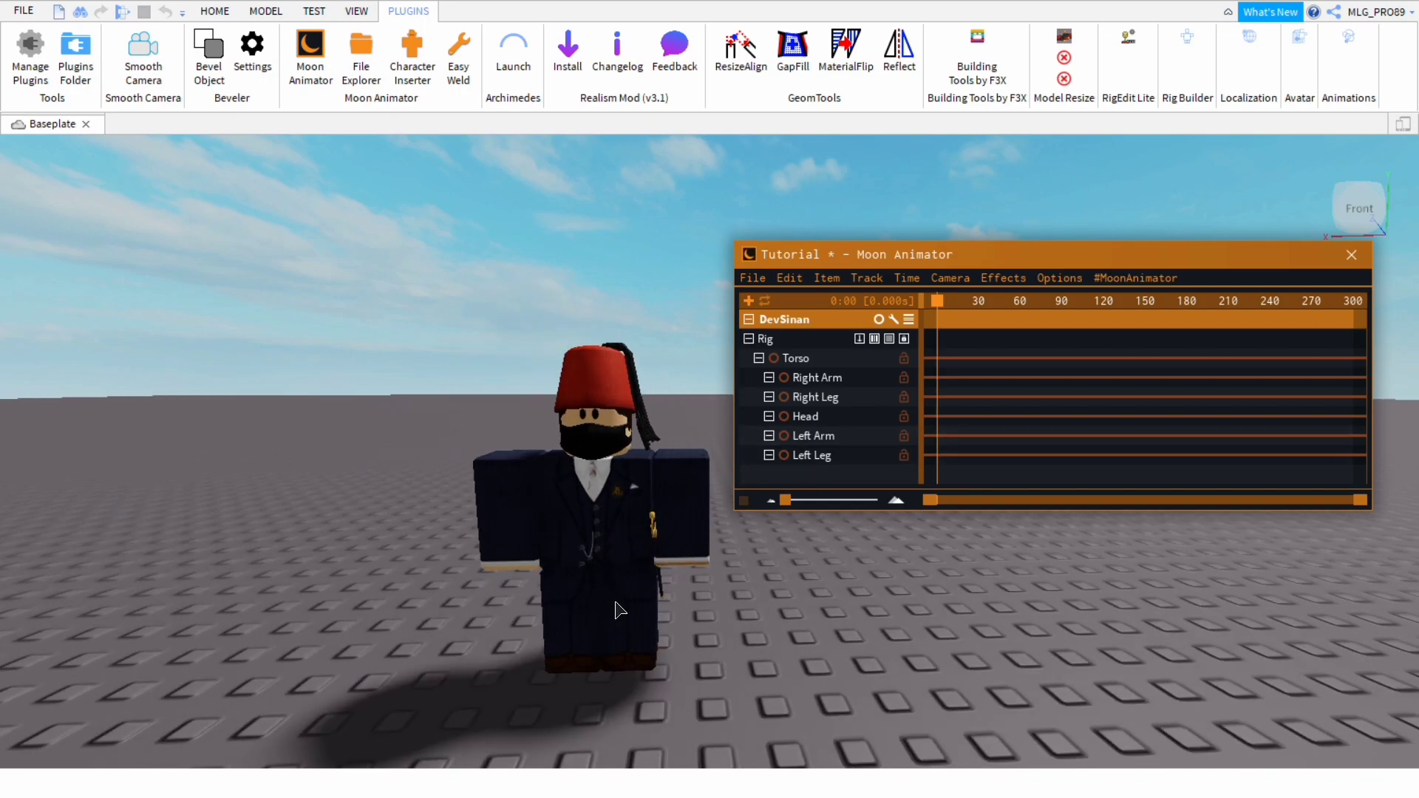
Select all rig parts, key them at frame 0, and move the playhead to 1:00
left_click(824, 361)
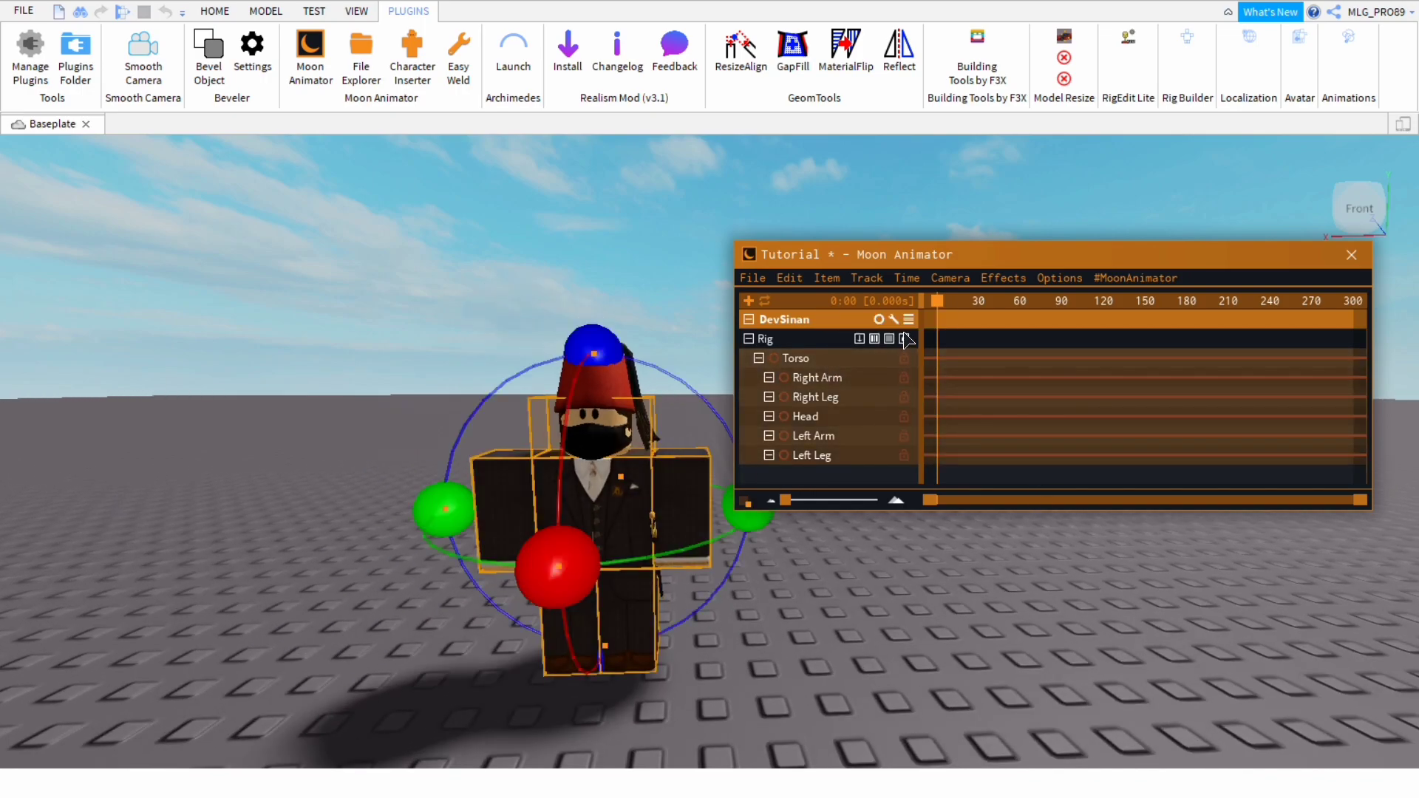
left_click(833, 356)
left_click(834, 358)
key("plus")
left_click_drag(970, 331, 1049, 356)
key("Left")
Select the right arm and the left arm in turn to examine their rotation handles
right_click_drag(871, 560, 370, 616)
left_click(246, 609)
left_click(509, 670)
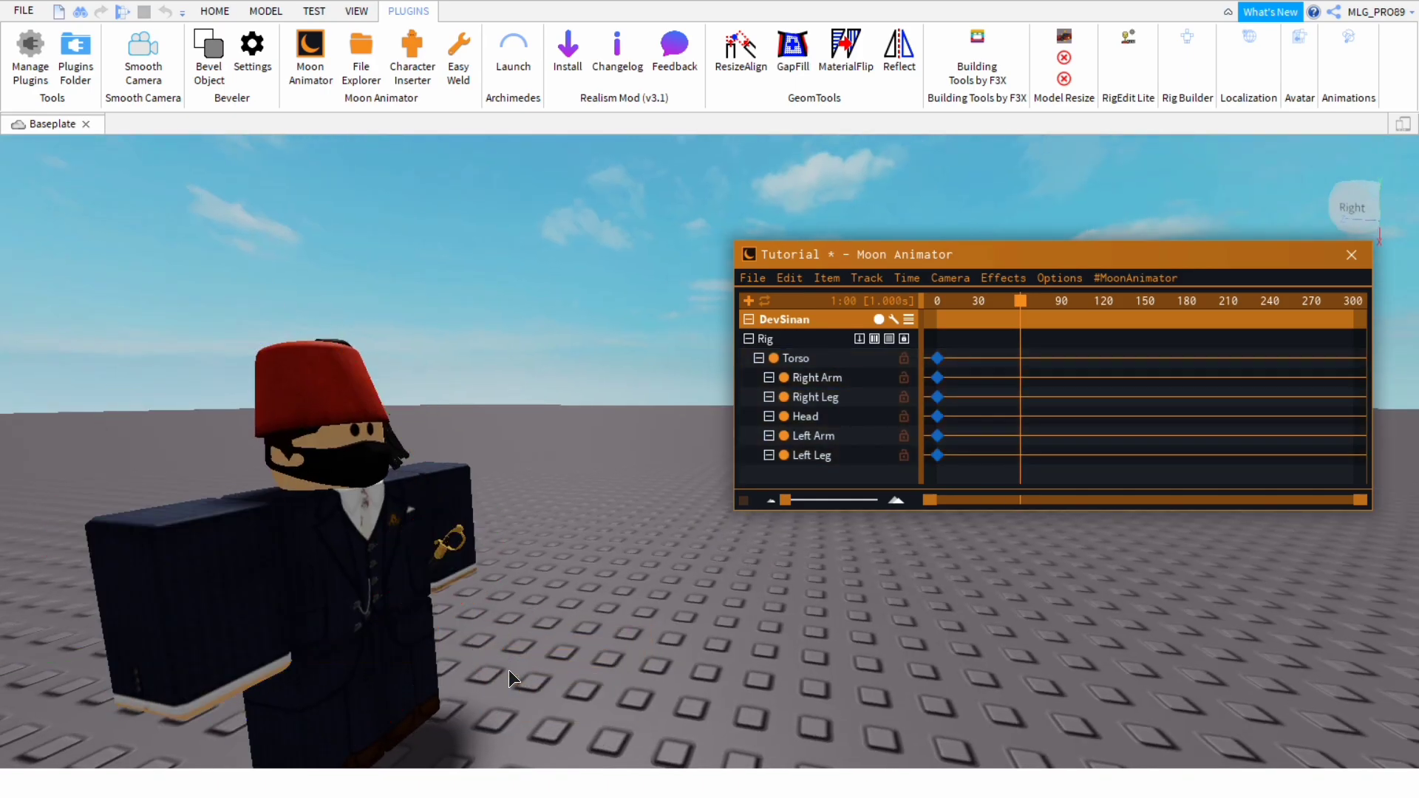
left_click(239, 615)
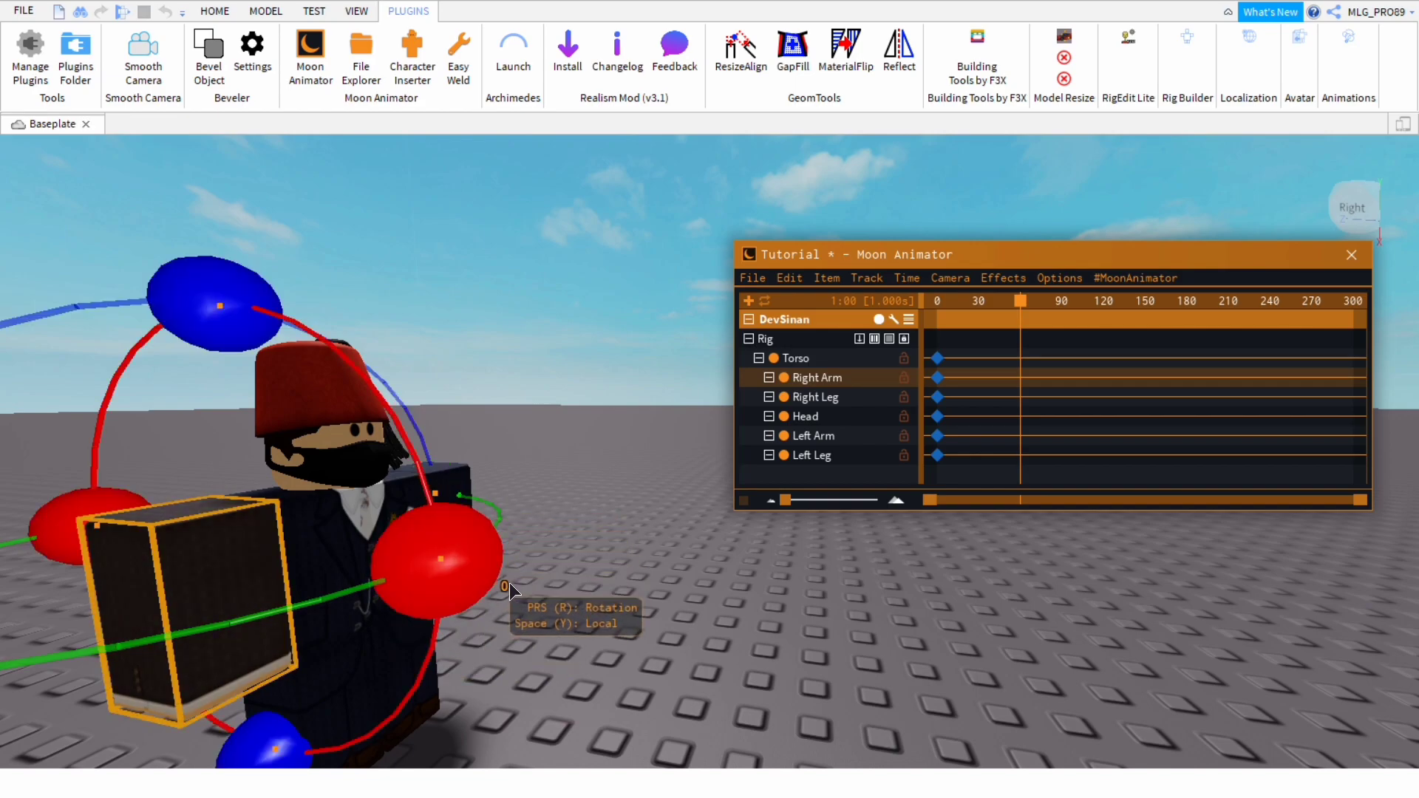
left_click(560, 603)
left_click(465, 547)
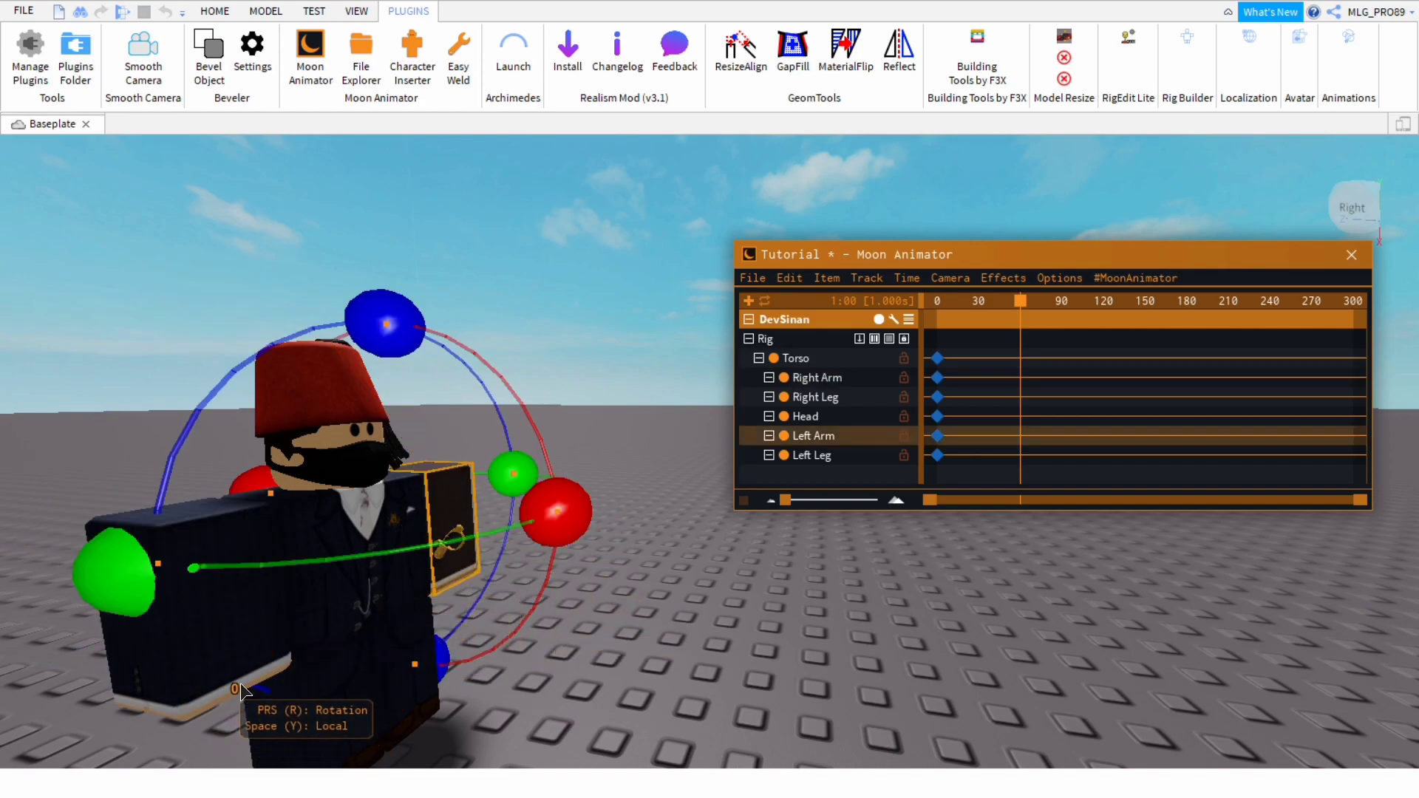
left_click(602, 637)
scroll(618, 632, "up", 5)
scroll(618, 633, "down", 5)
left_click(545, 526)
left_click(669, 645)
Rotate both arms upward together at 1:00 and tilt the head back
left_click(506, 521)
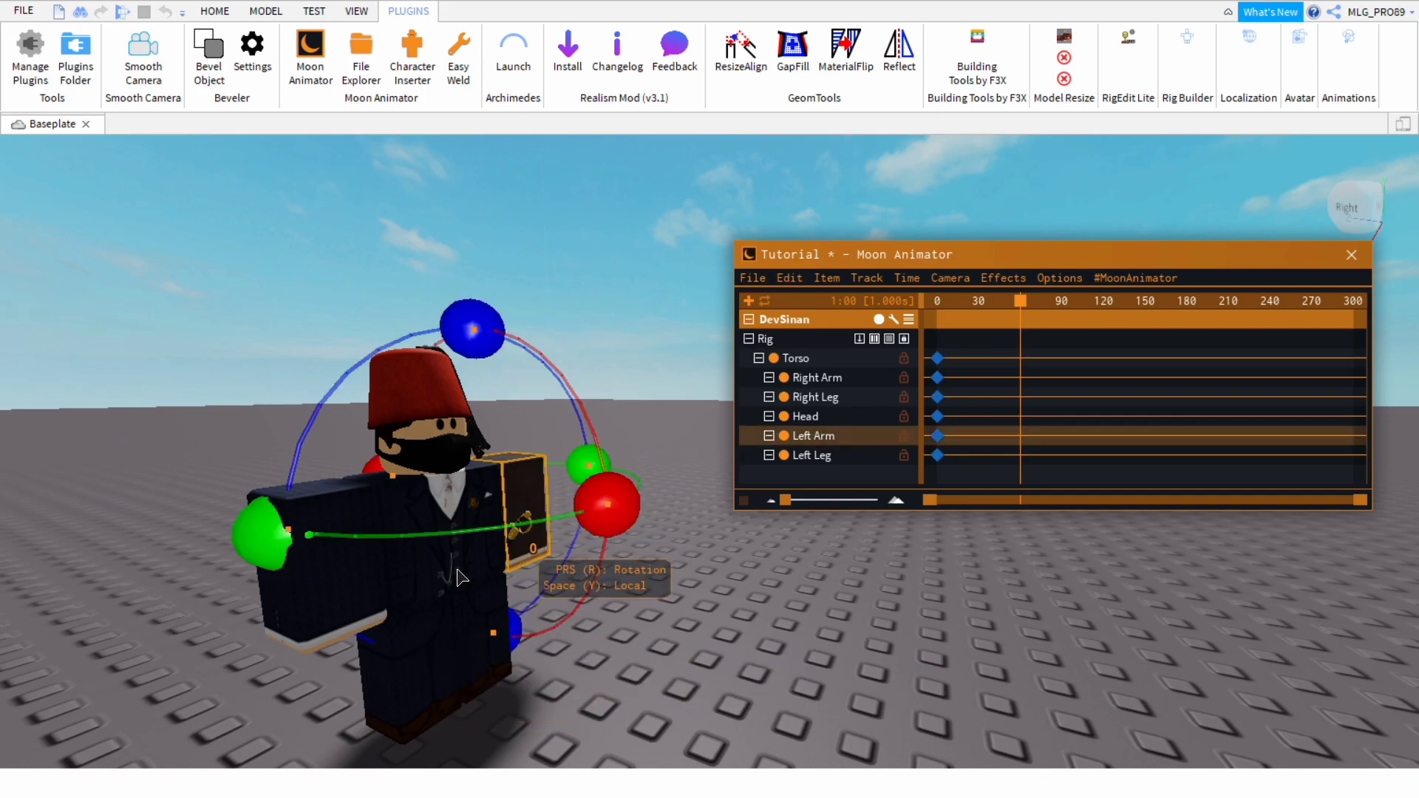
left_click(285, 584, "ctrl")
key("d")
left_click_drag(544, 517, 305, 413)
left_click(374, 462)
left_click_drag(531, 504, 494, 396)
Move the torso upward in Position mode and key all rig parts at 1:00
left_click(660, 551)
left_click(359, 642)
key("r")
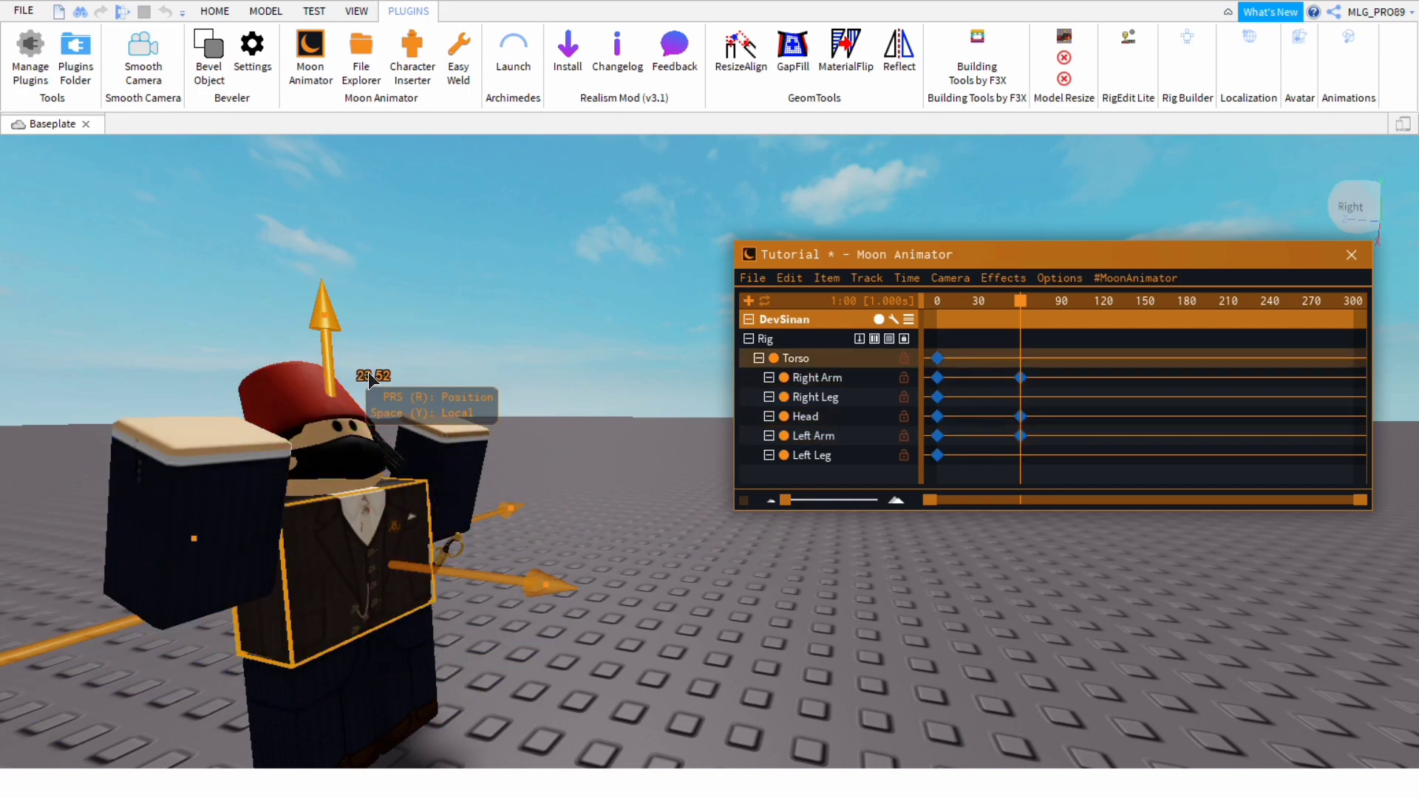
left_click_drag(368, 371, 368, 282)
left_click(462, 280)
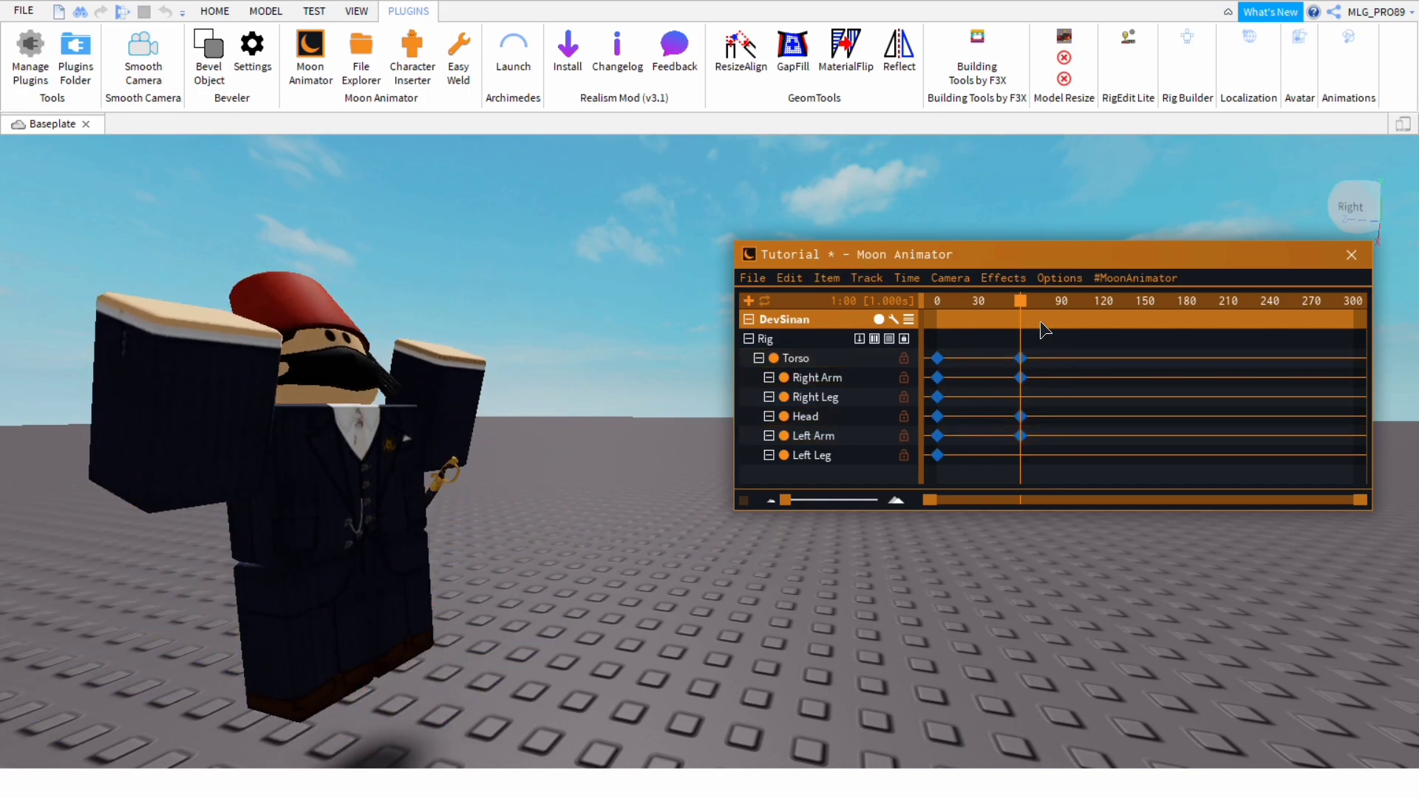
double_click(811, 366)
key("plus")
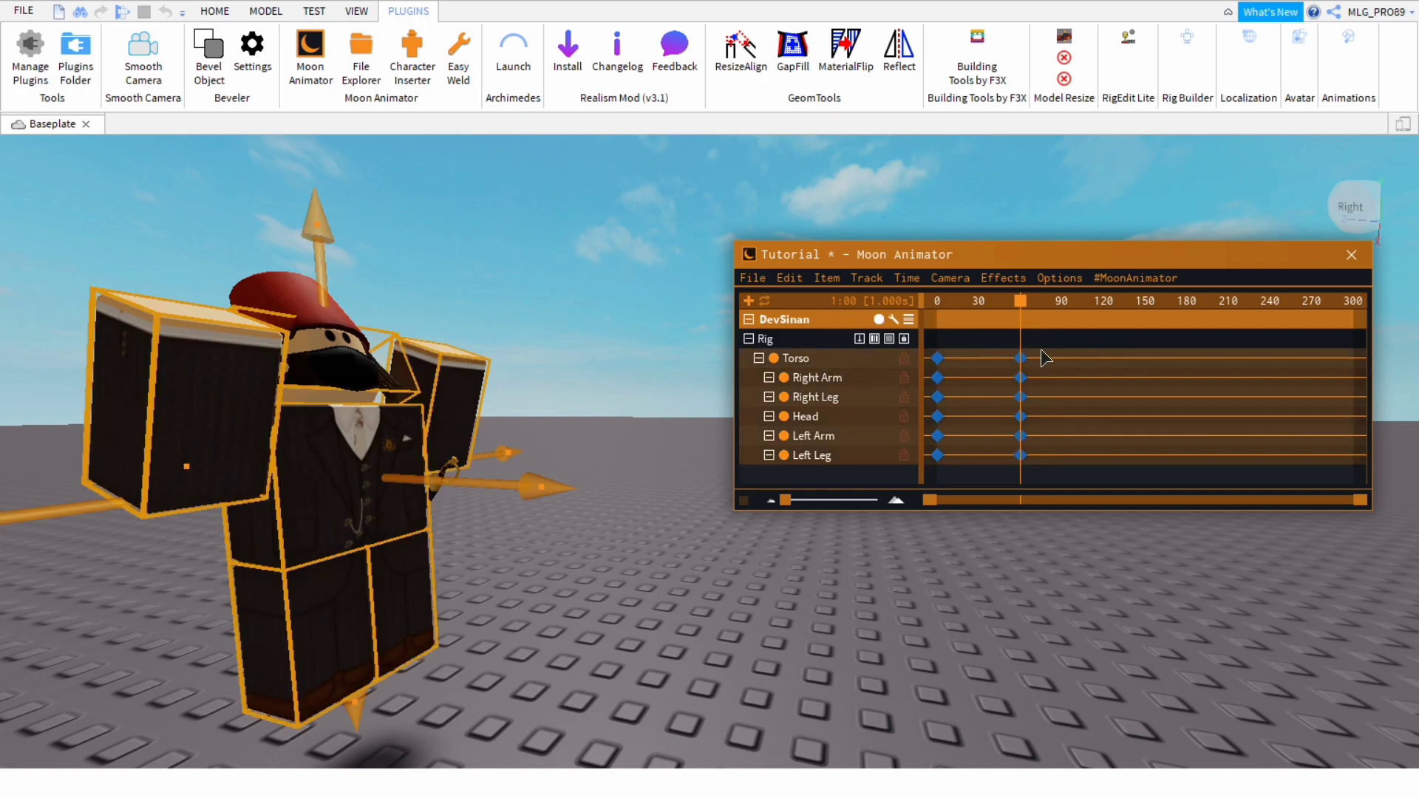
Move the playhead to 2:00
scroll(1046, 324, "down", 20)
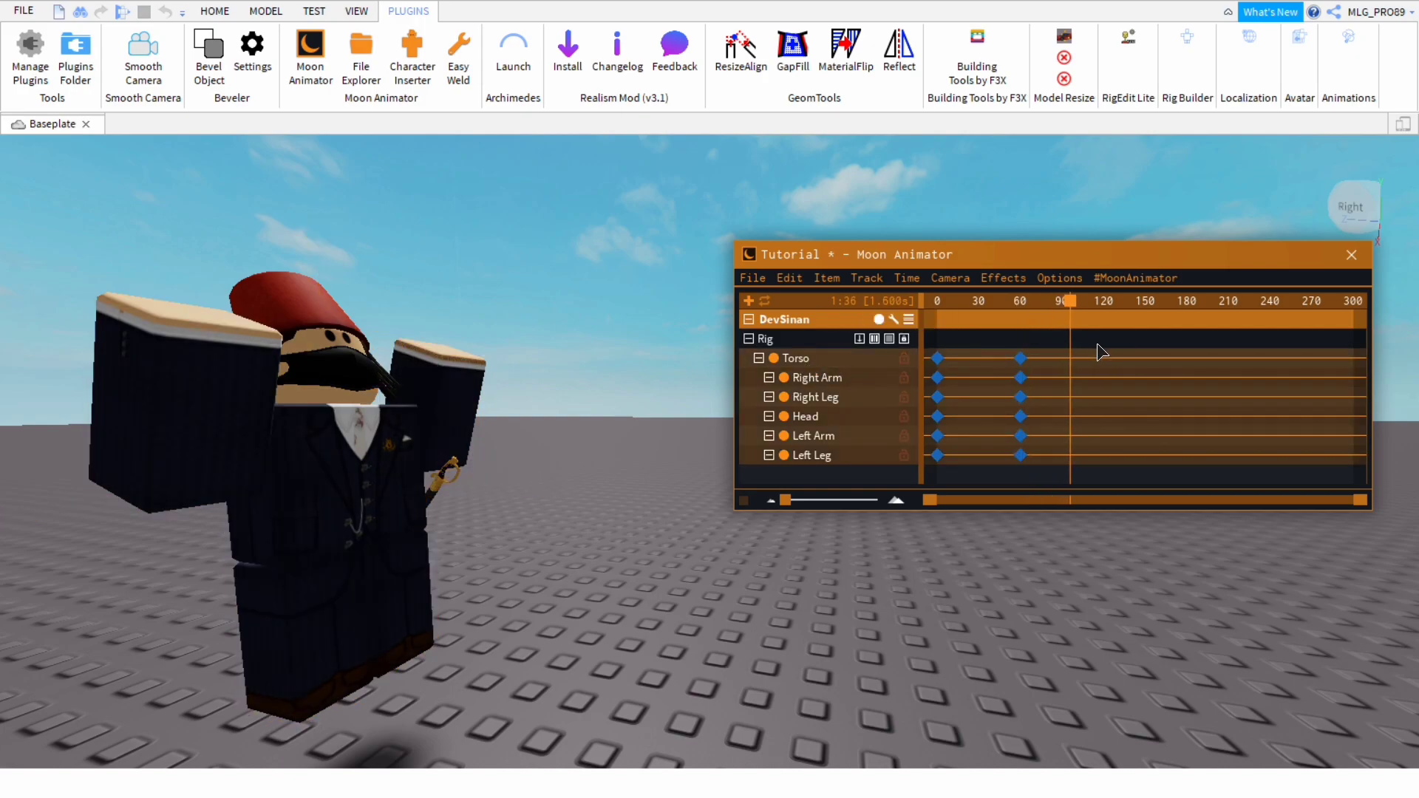
scroll(1098, 344, "down", 20)
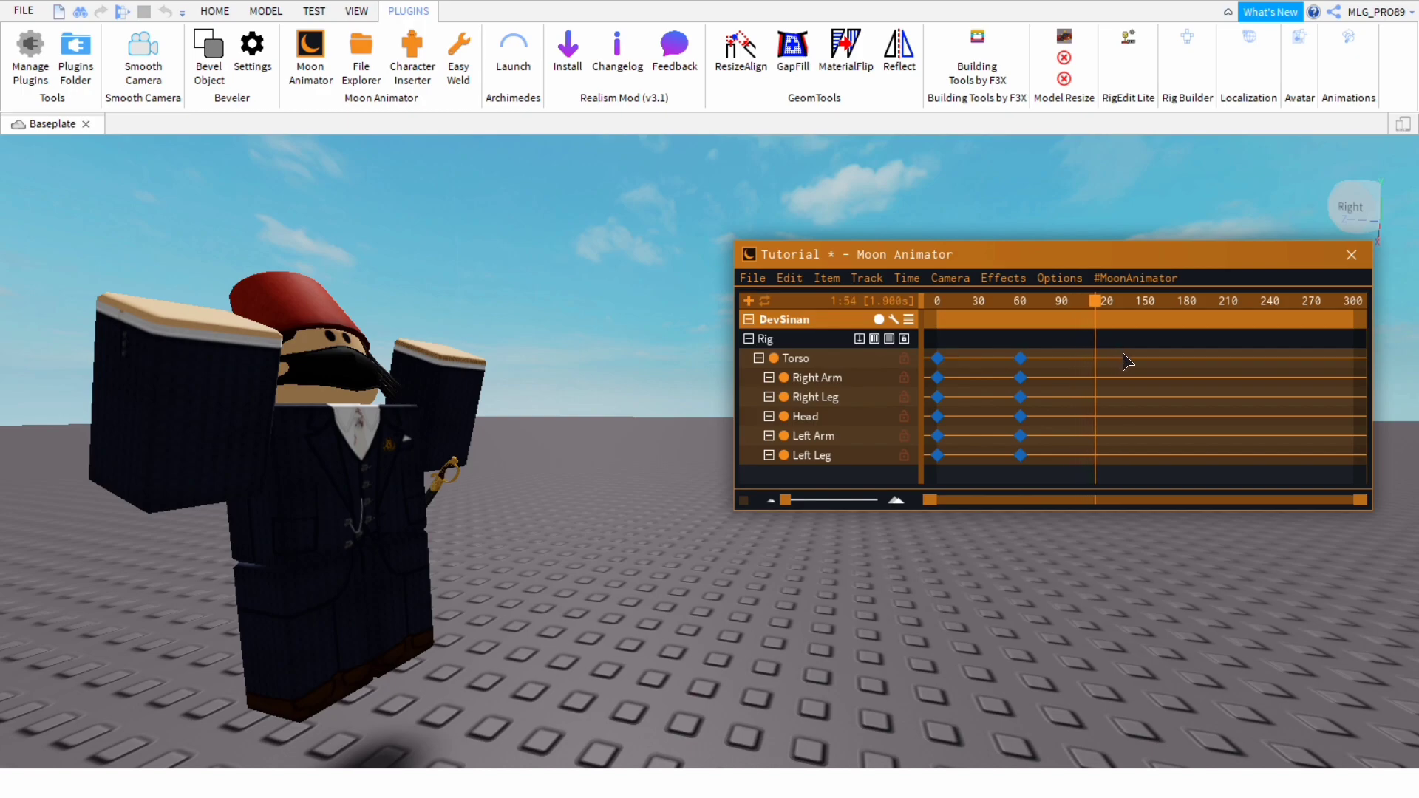
scroll(1131, 357, "up", 5)
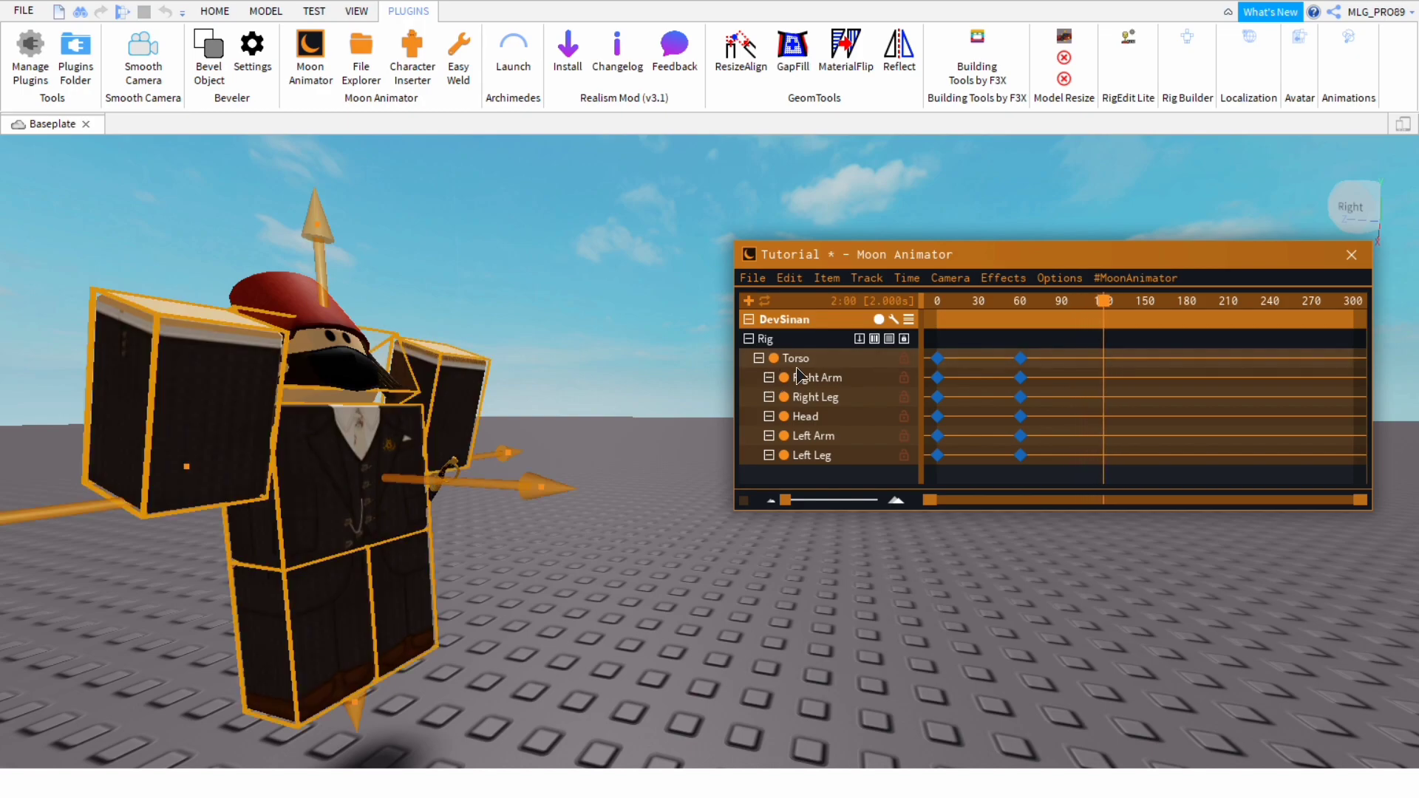
left_click_drag(966, 332, 942, 484)
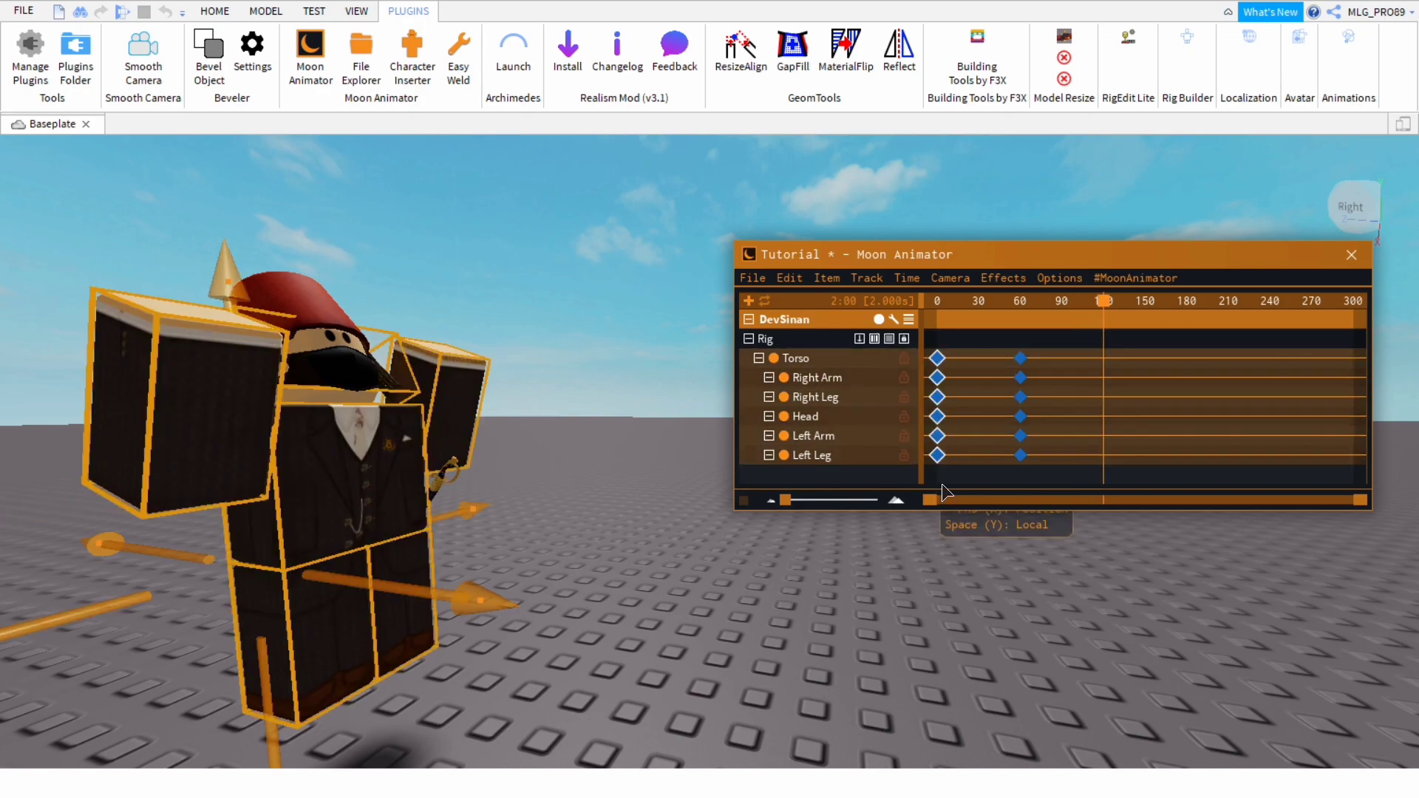
key("Delete")
key("ctrl+z")
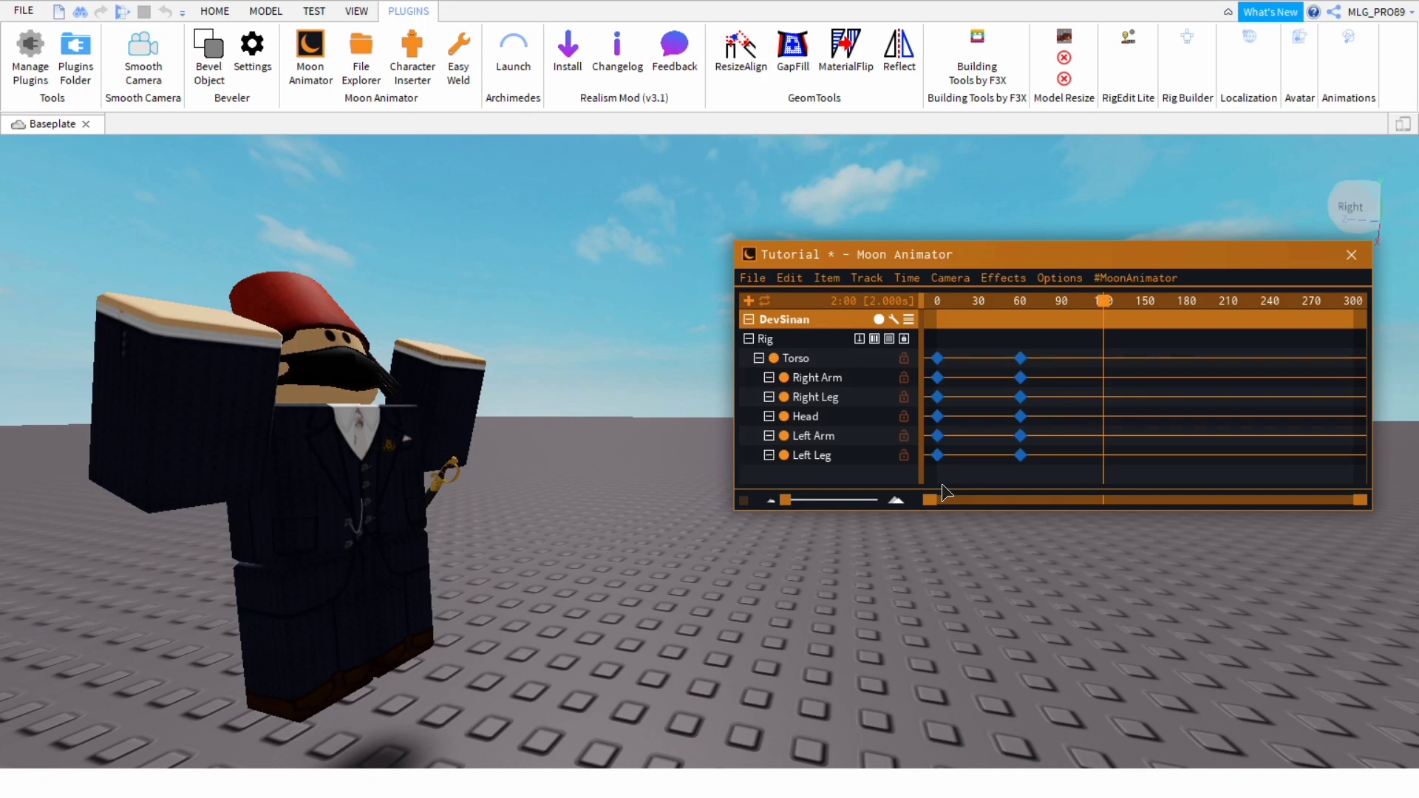
Copy the keyframes of all rig parts from frame 0 to 2:00 and play back the animation
left_click_drag(963, 337, 941, 499)
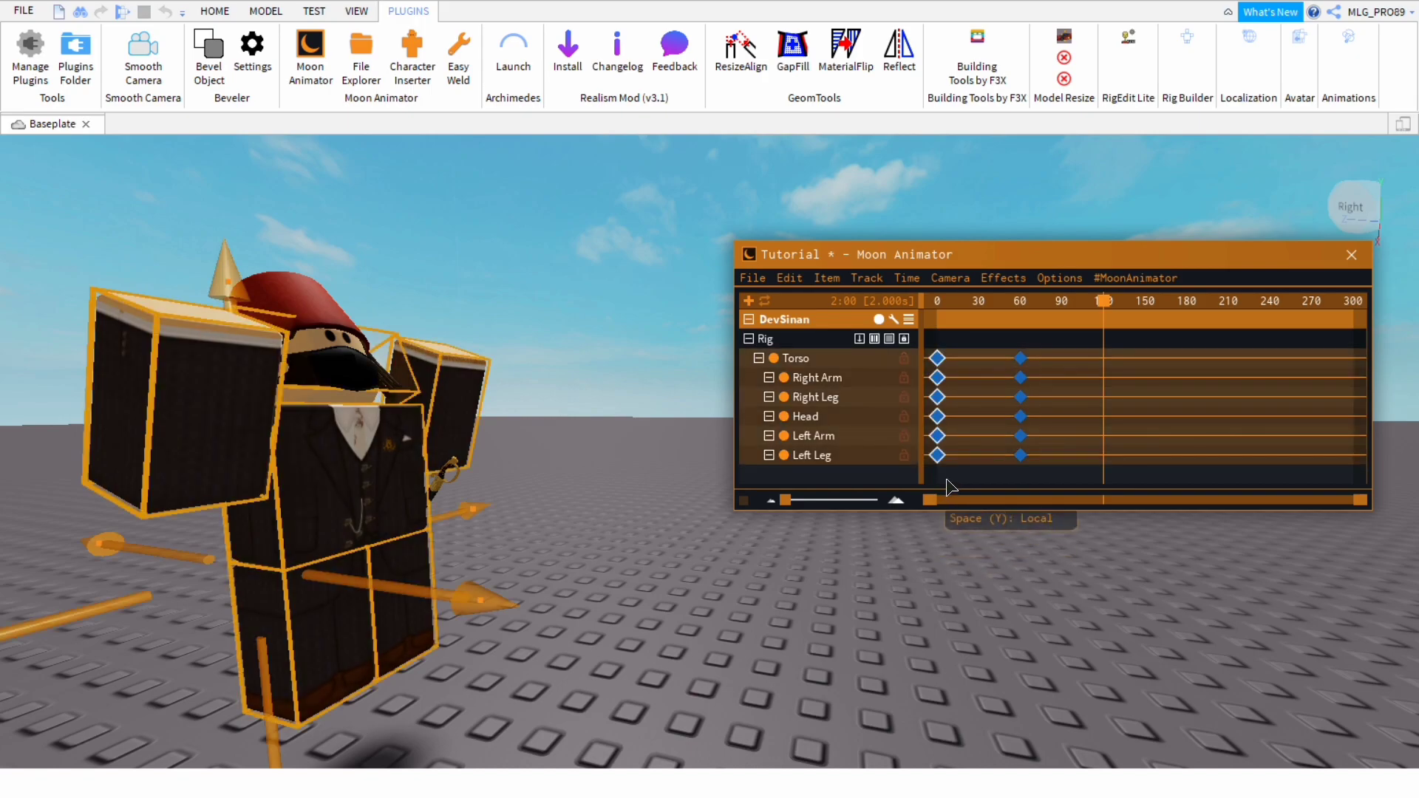
key("ctrl+c")
key("ctrl+v")
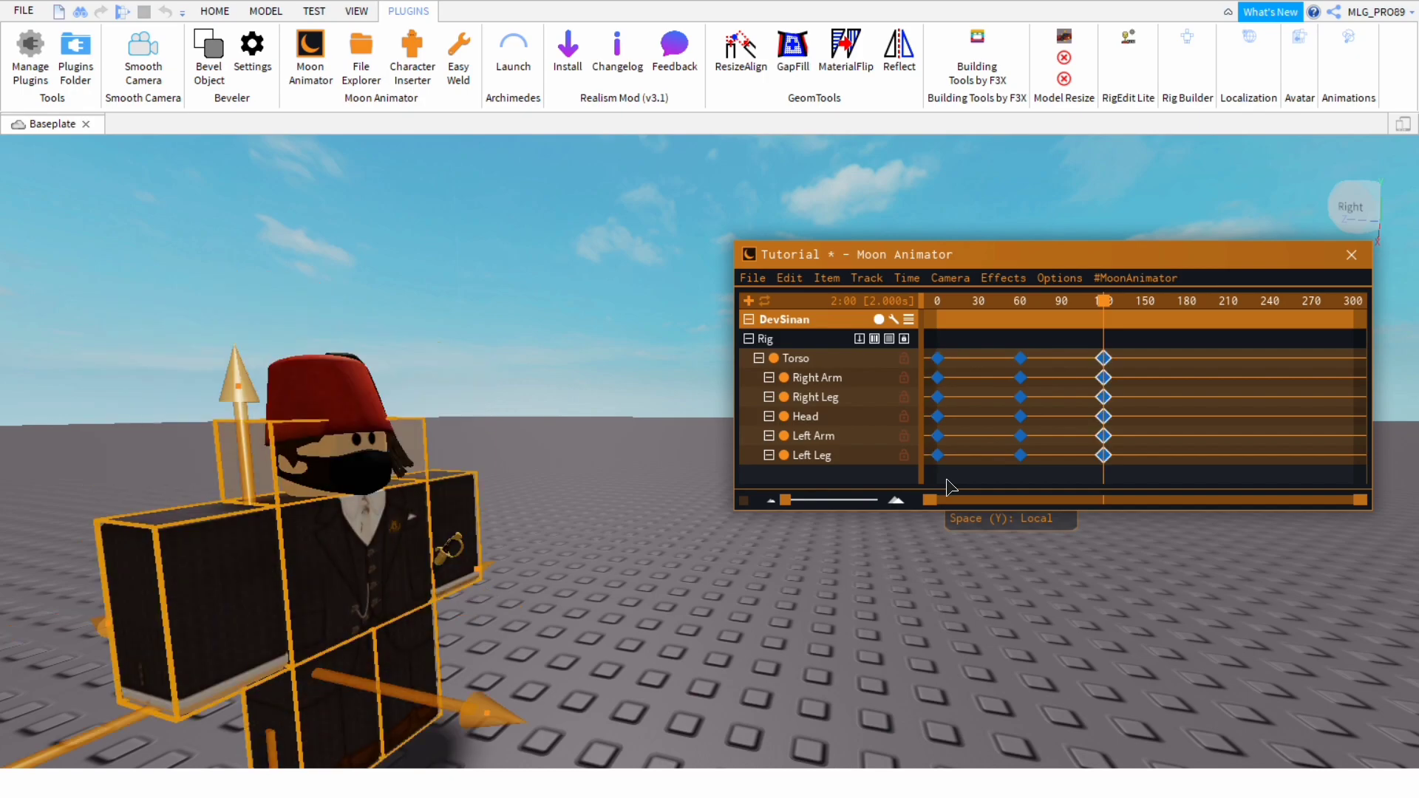
key("space")
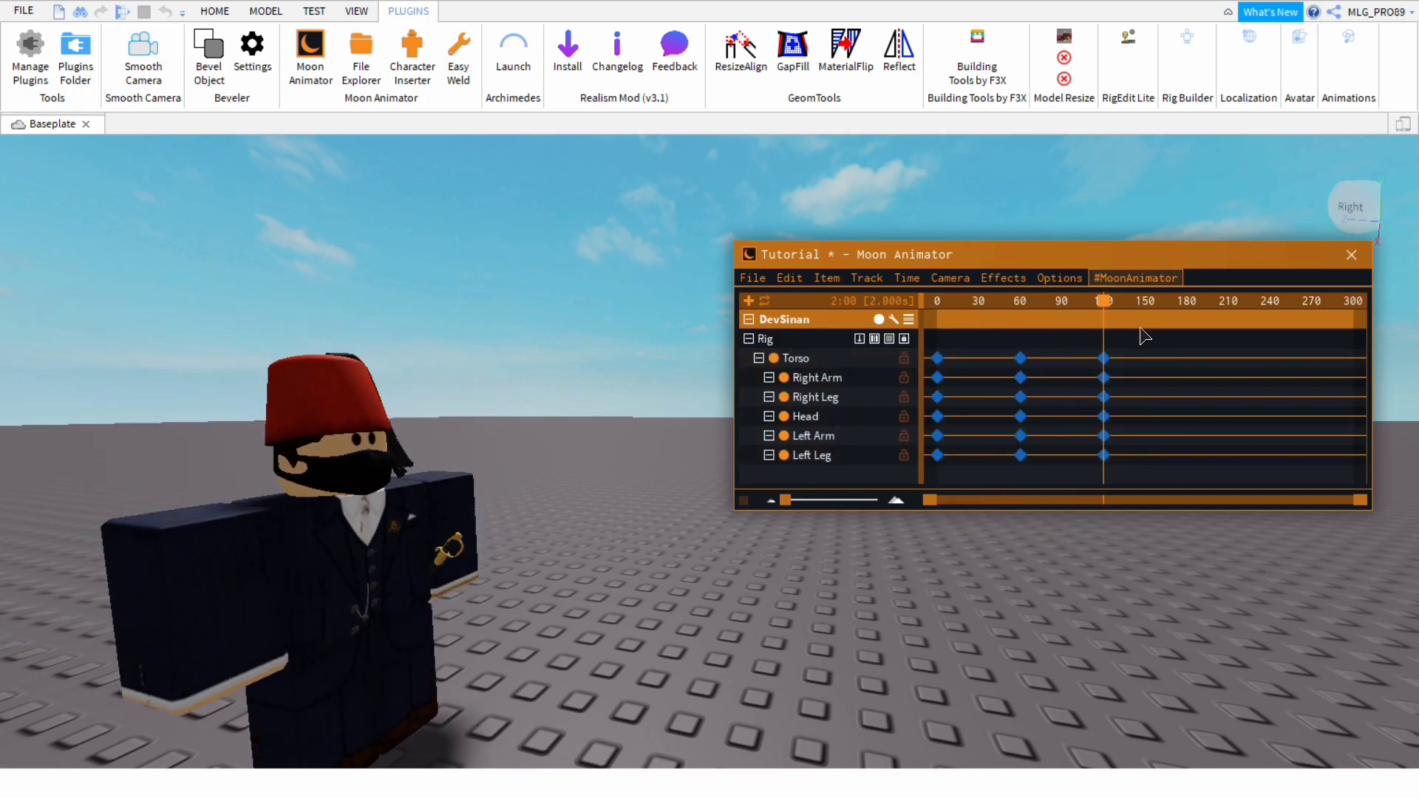
scroll(761, 665, "up", 3)
scroll(760, 658, "down", 3)
right_click_drag(761, 658, 761, 658)
key("space")
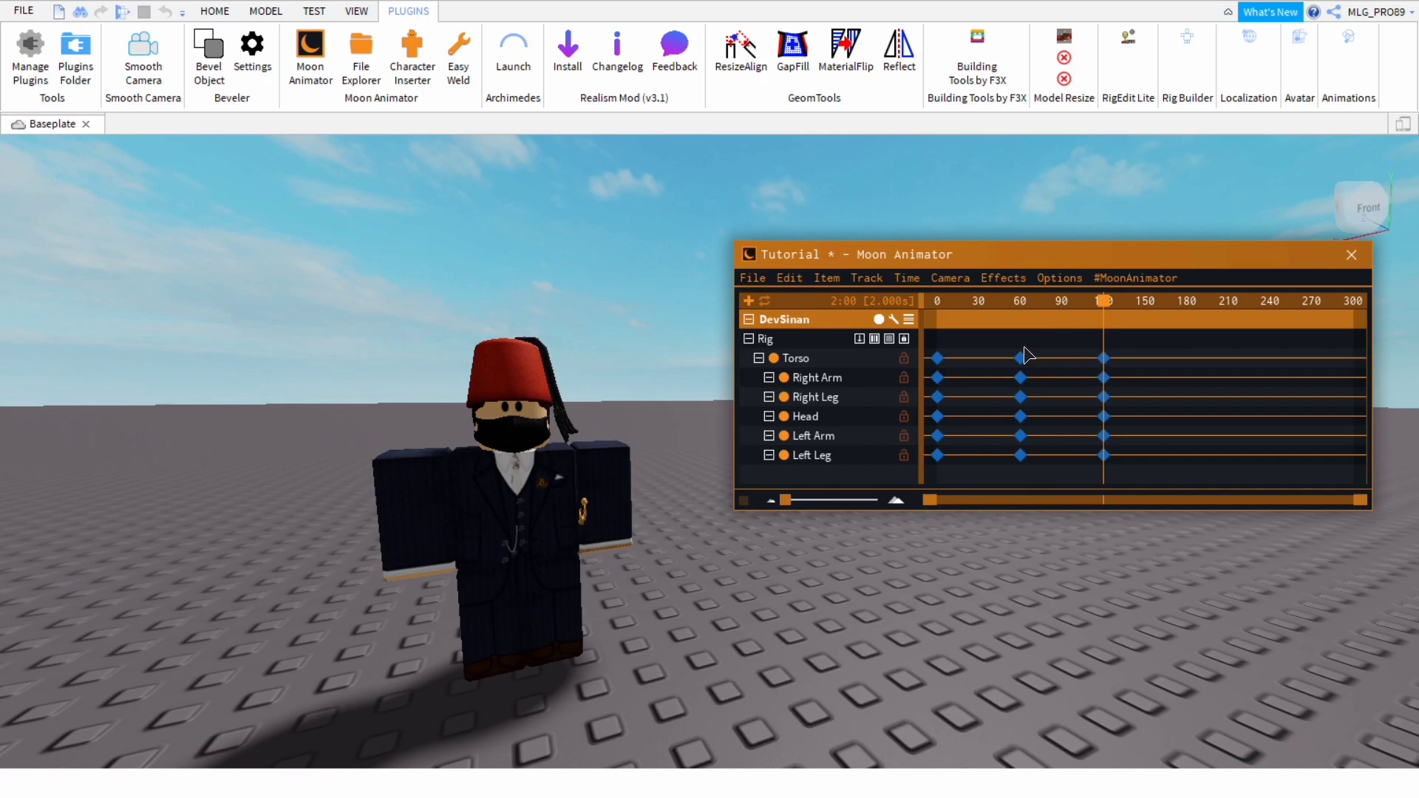
Move the middle keyframes to about frame 20 and the last ones to frame 40, playing back the faster timing
left_click_drag(1006, 342, 1200, 552)
left_click_drag(1045, 384, 993, 389)
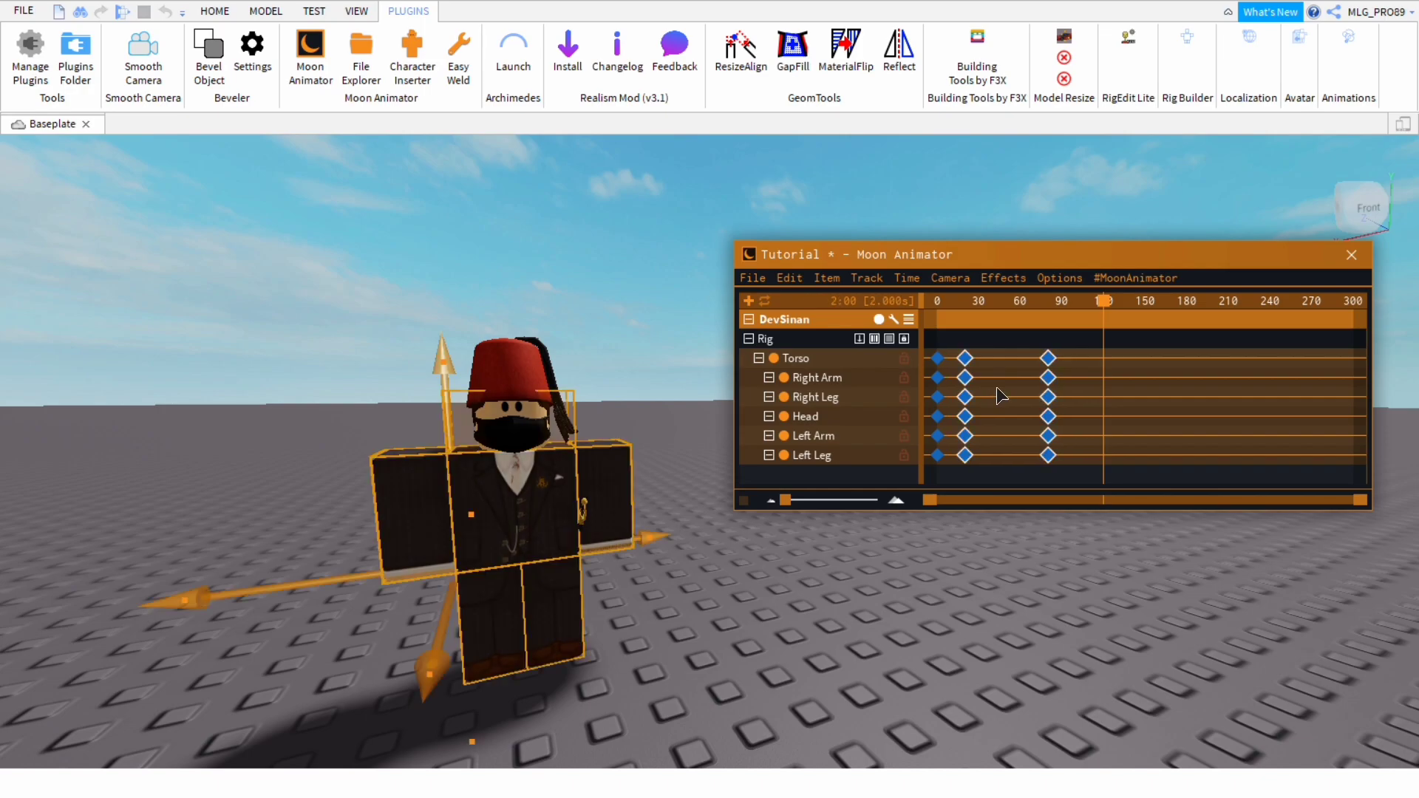
key("space")
left_click_drag(1079, 470, 1031, 348)
left_click_drag(1067, 394, 1013, 397)
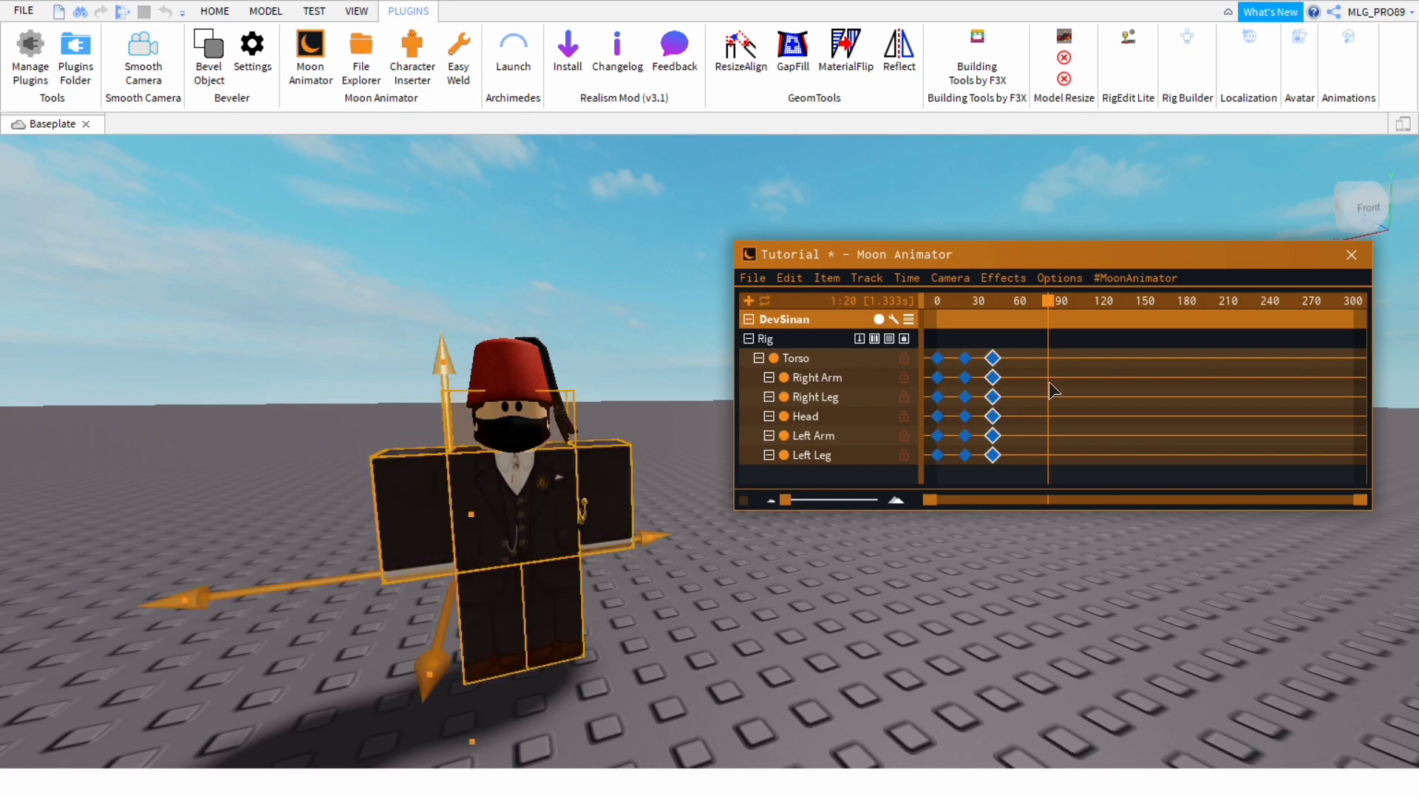
key("space")
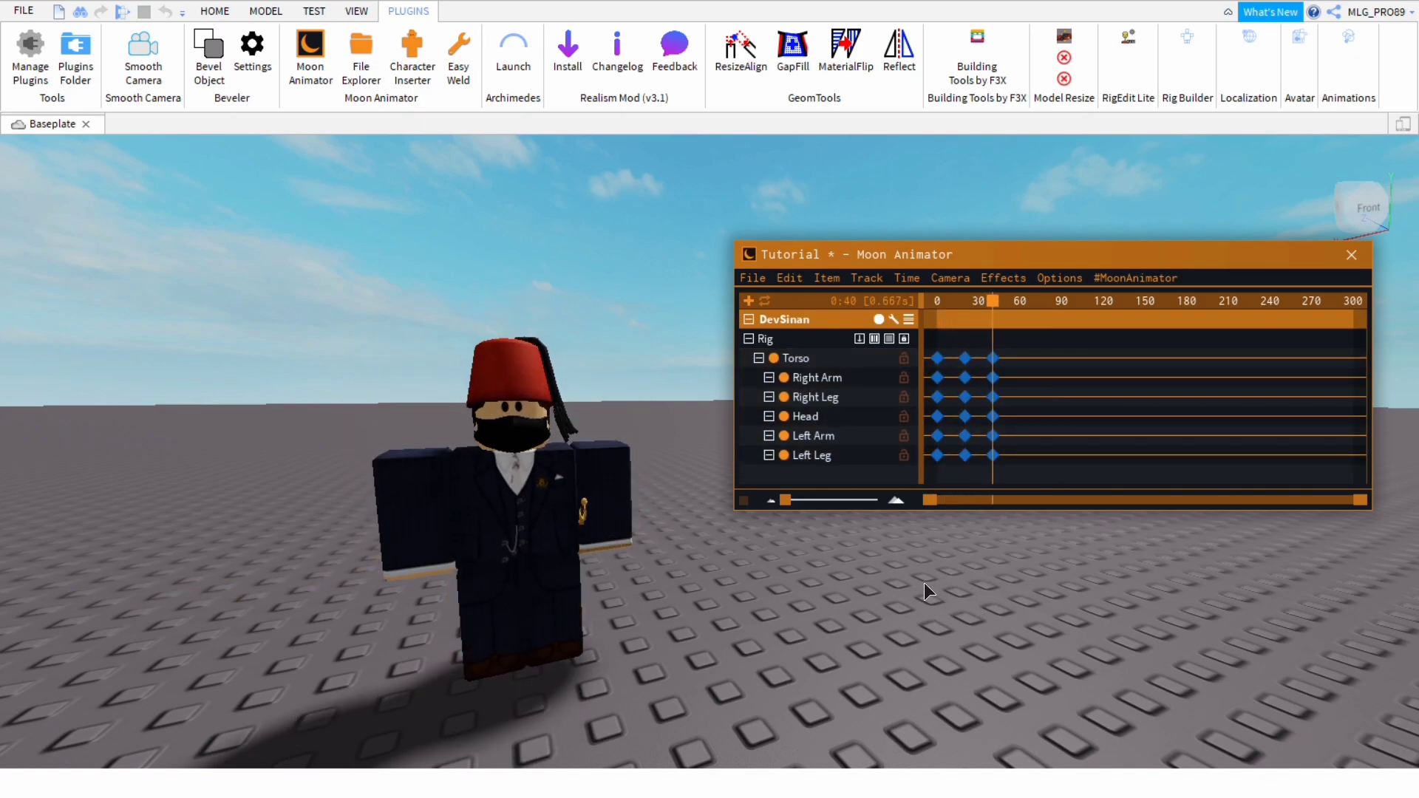
View the easing options of the keyframes at frame 0 and close them without changes
right_click_drag(924, 583, 946, 566)
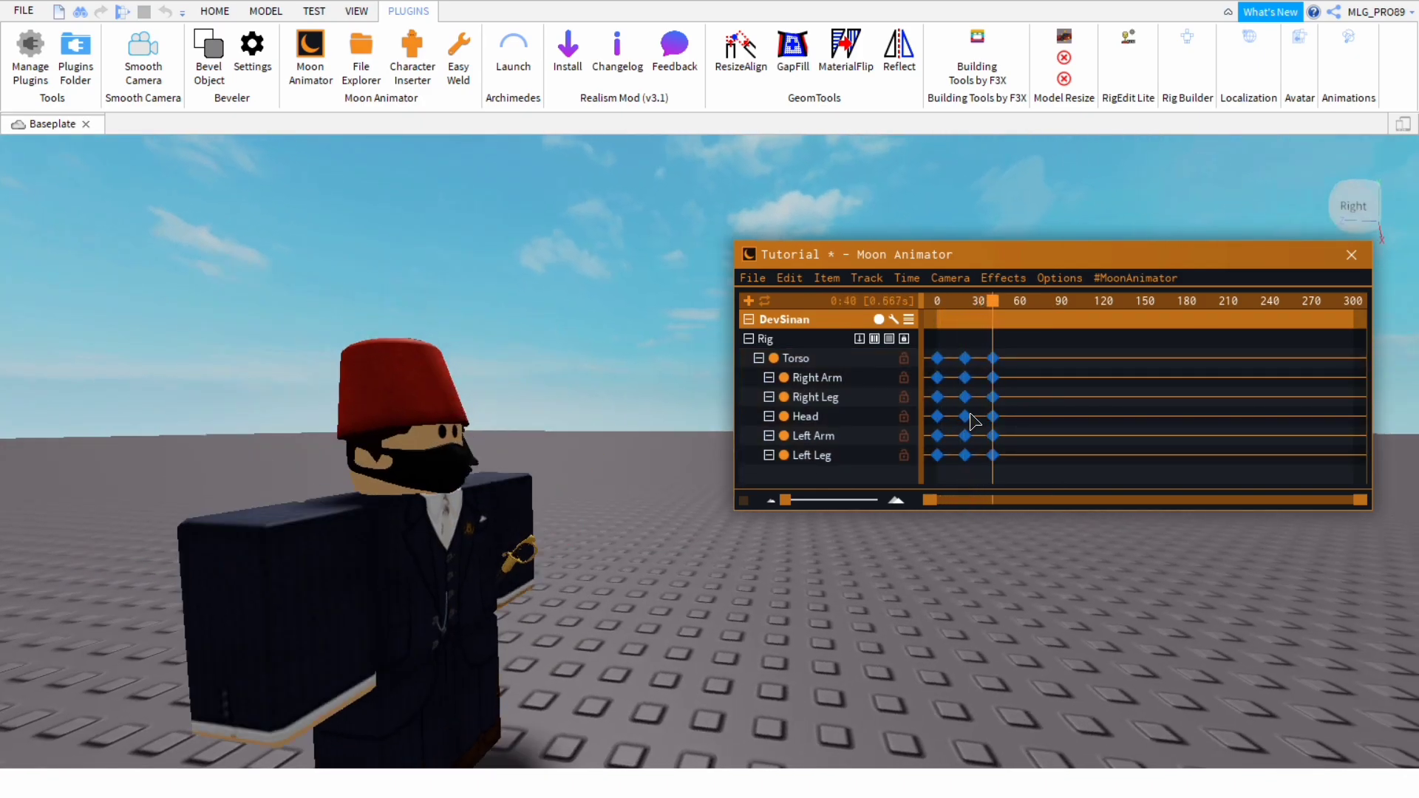
left_click_drag(925, 334, 978, 516)
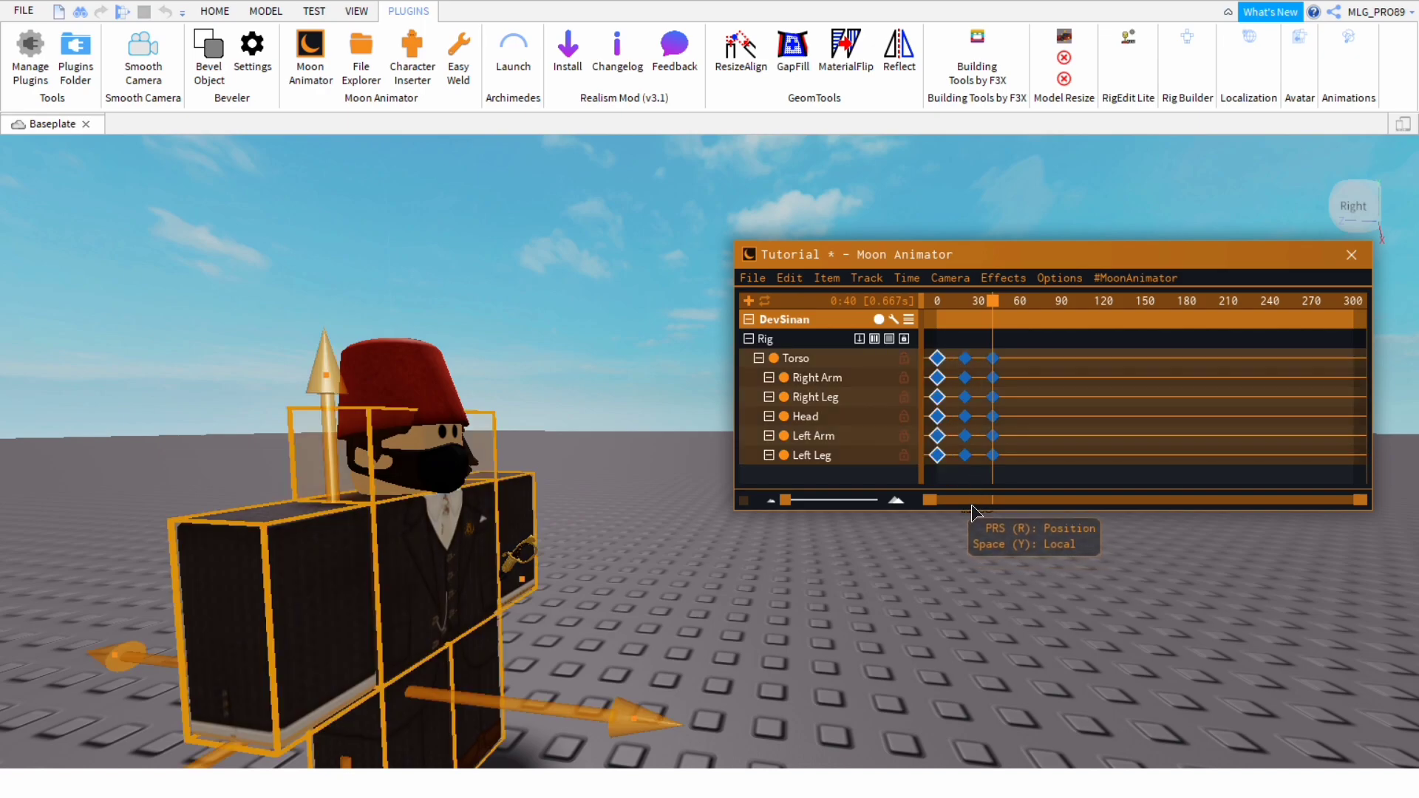
key("7")
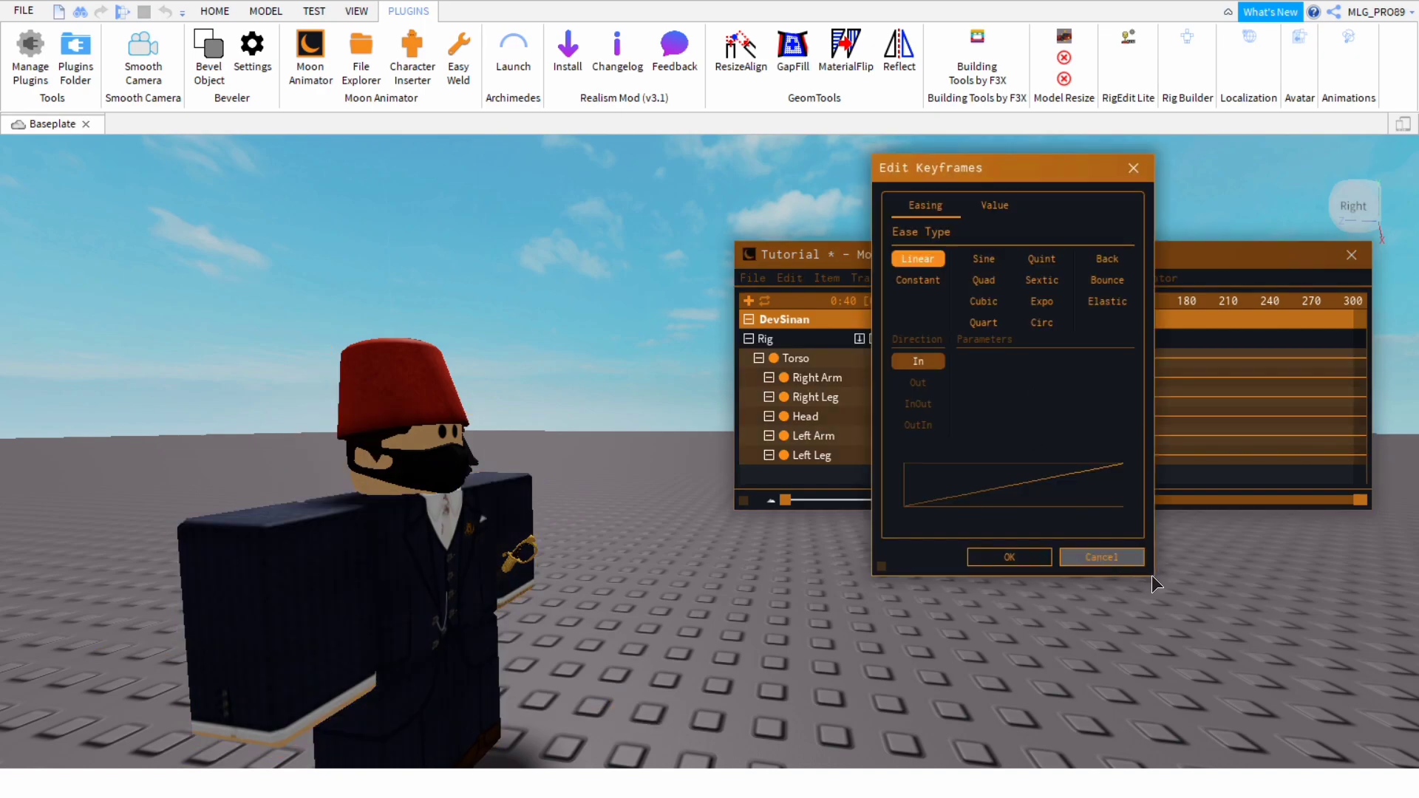
left_click(1120, 558)
left_click(1058, 453)
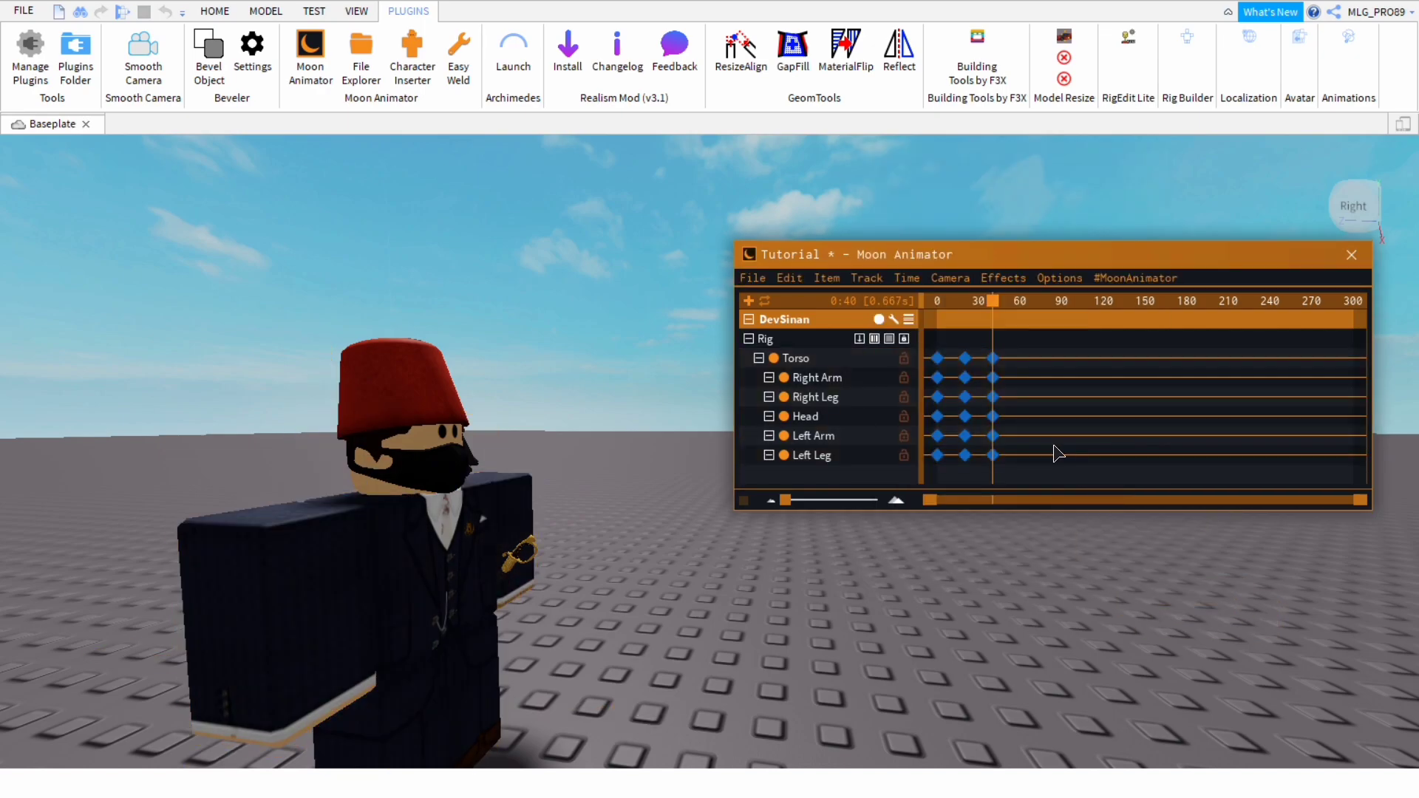
Select all keyframes on the rig tracks and clear the selection again
left_click_drag(965, 418, 971, 498)
left_click(968, 366)
left_click(938, 396, "ctrl")
left_click(937, 435, "ctrl")
key("ctrl+a")
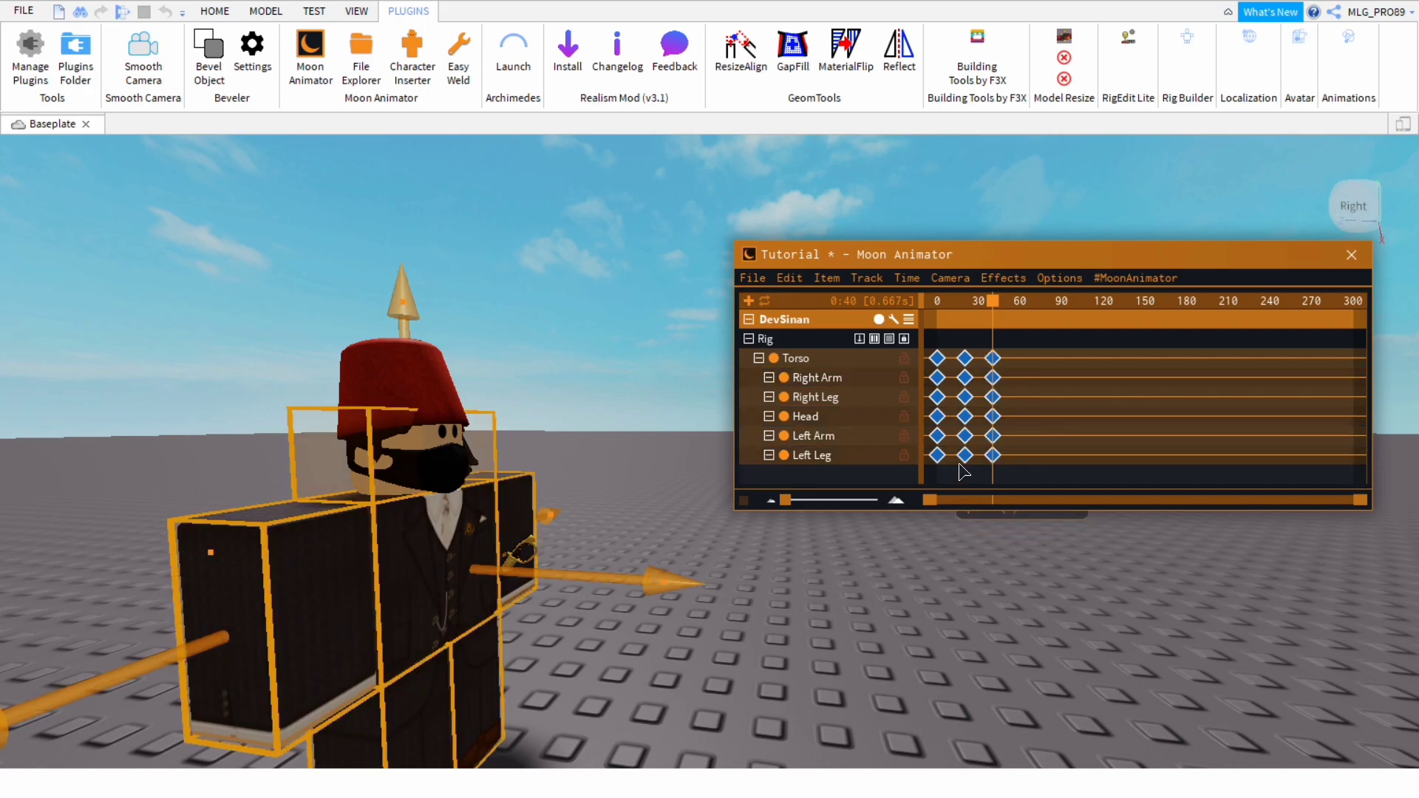
left_click(1035, 455)
Open the keyframe settings for all rig parts at frame 0 and look at their value and easing options
left_click_drag(929, 332, 971, 512)
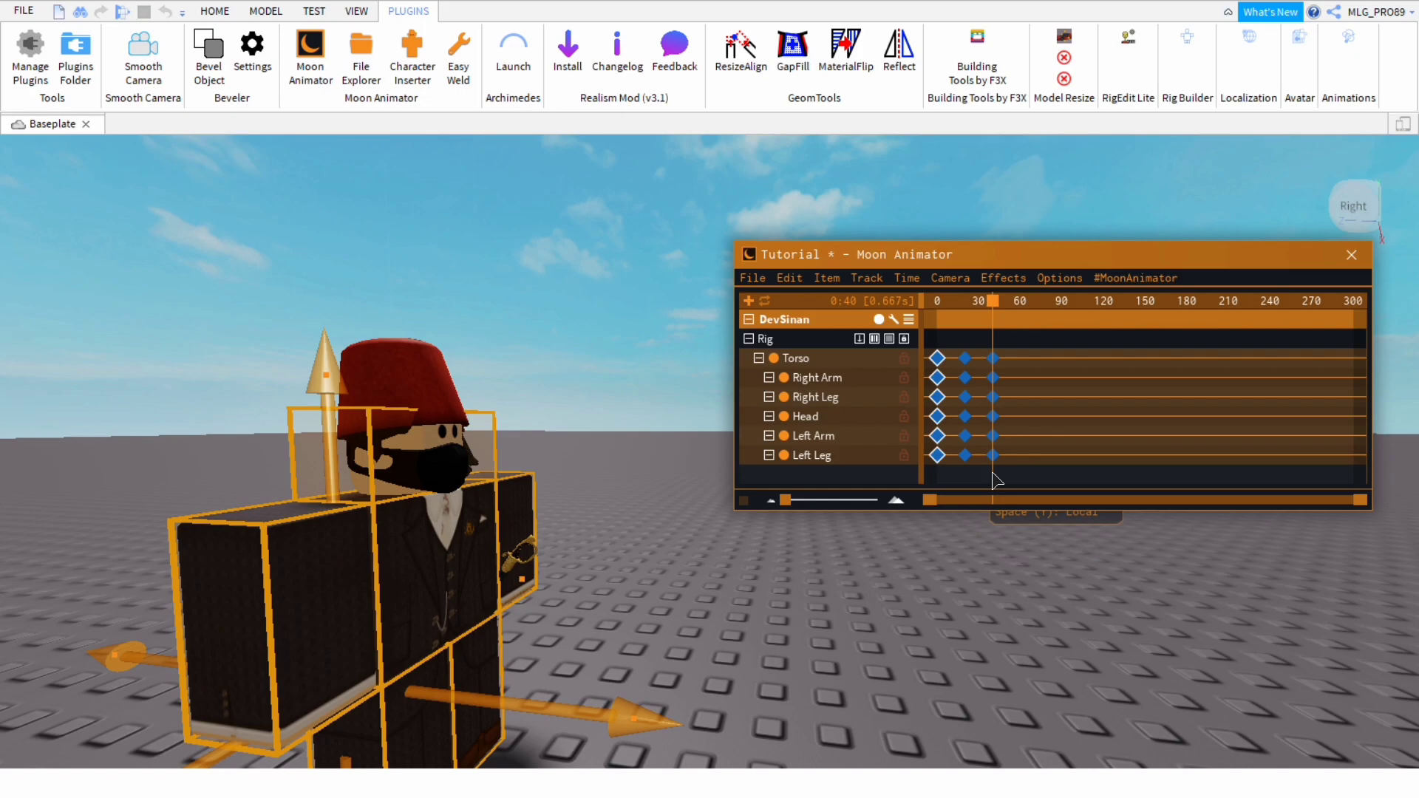
key("7")
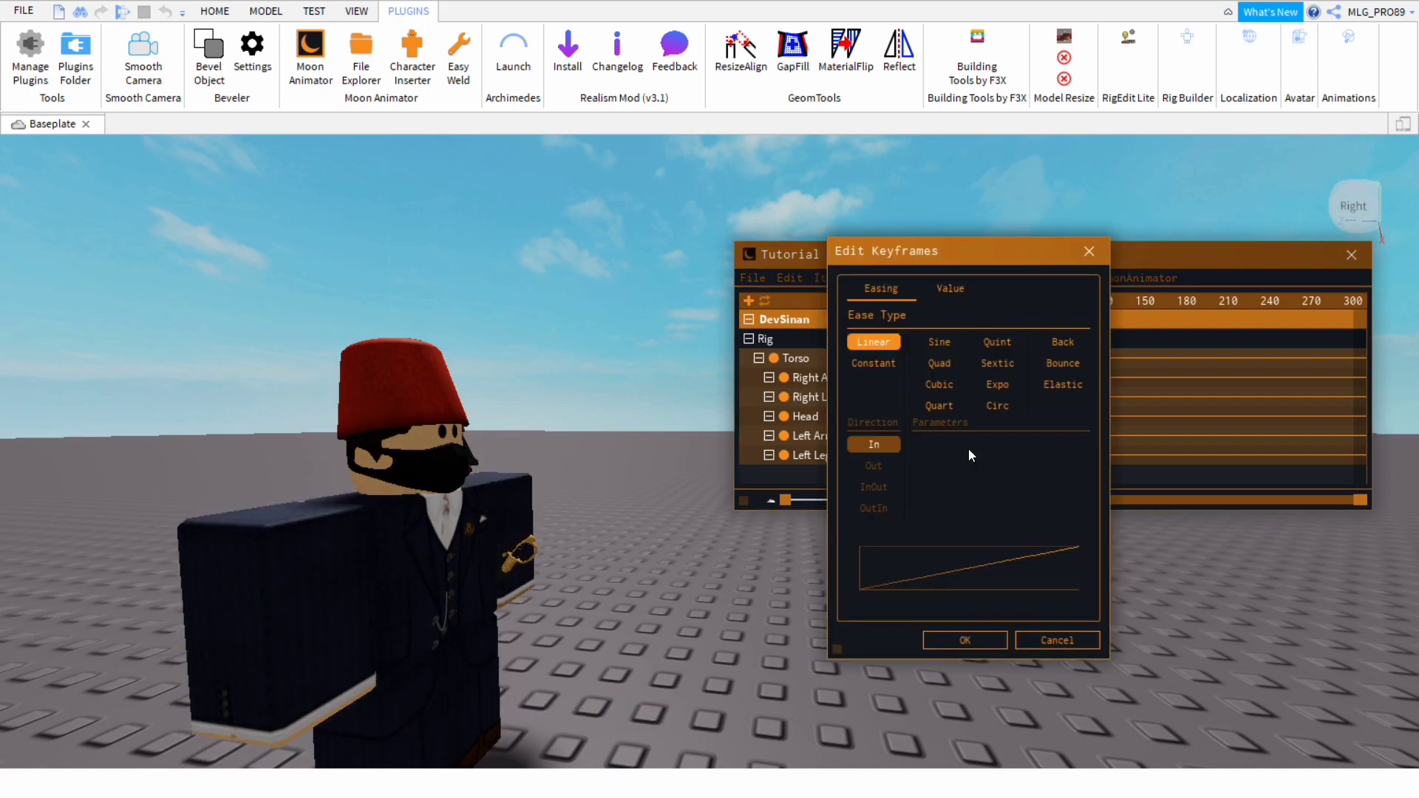
left_click(959, 292)
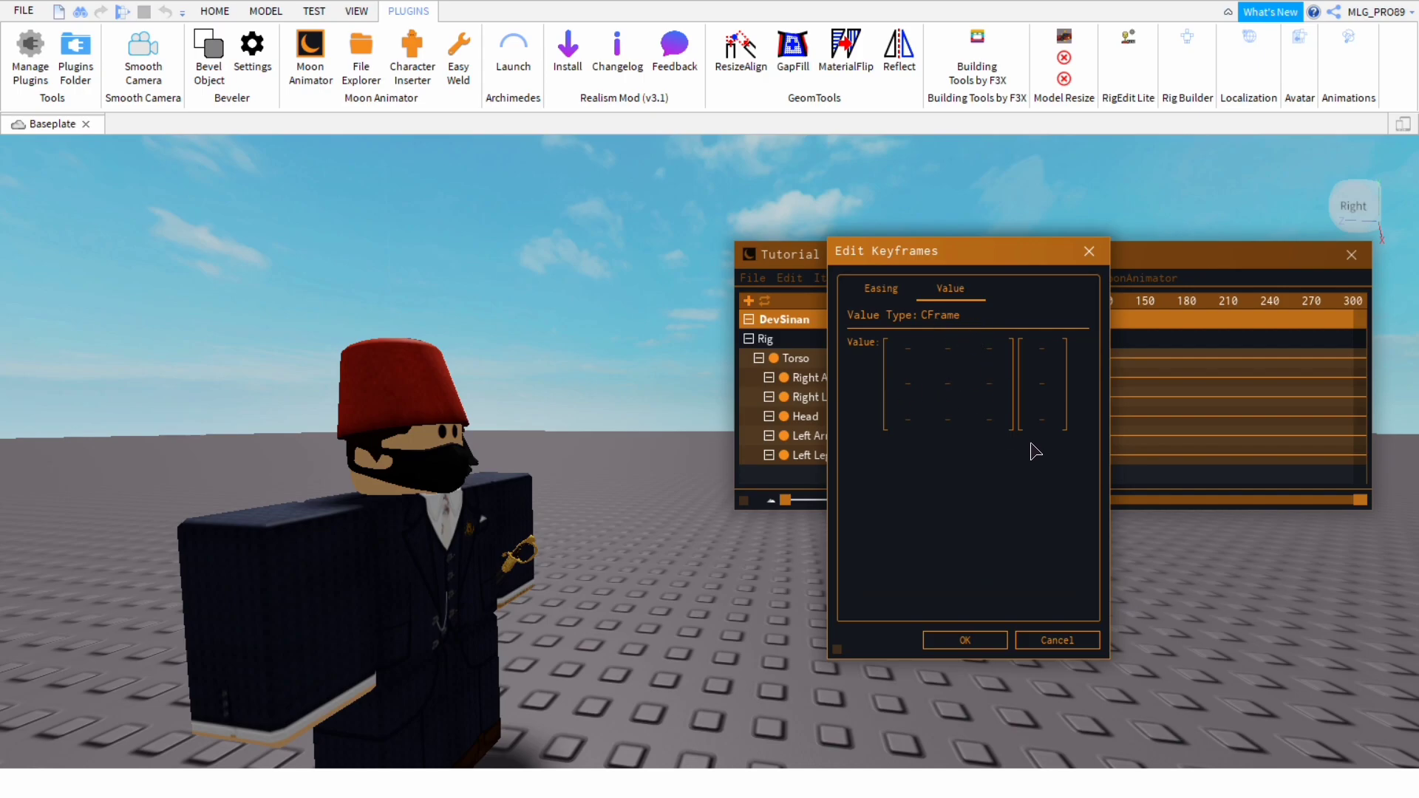
left_click(898, 292)
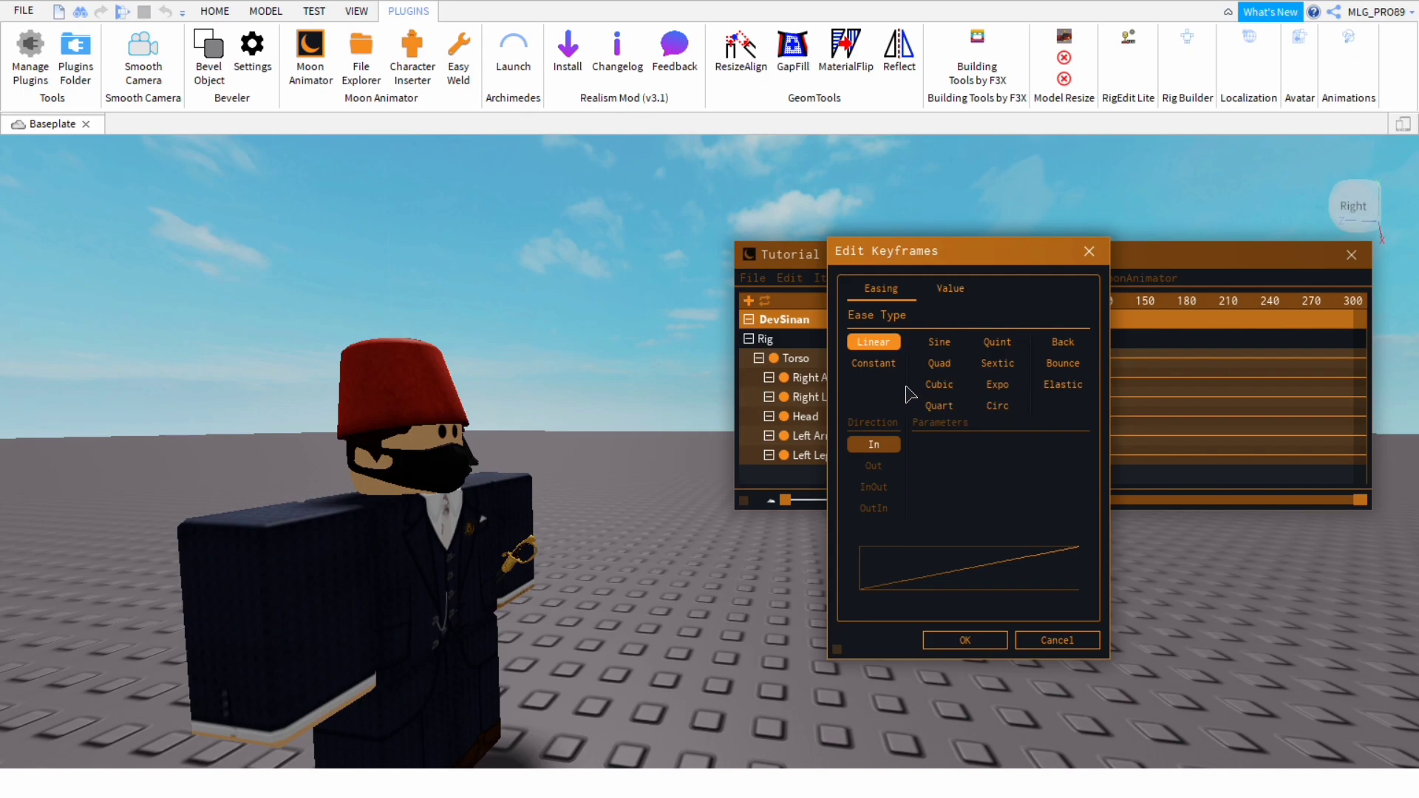
Preview the Constant, Sine, Quad and Quart ease types, keep Linear for the frame 0 keyframes, and play back the animation
left_click(894, 366)
left_click(949, 344)
left_click(952, 365)
left_click(951, 407)
left_click(891, 346)
left_click(981, 641)
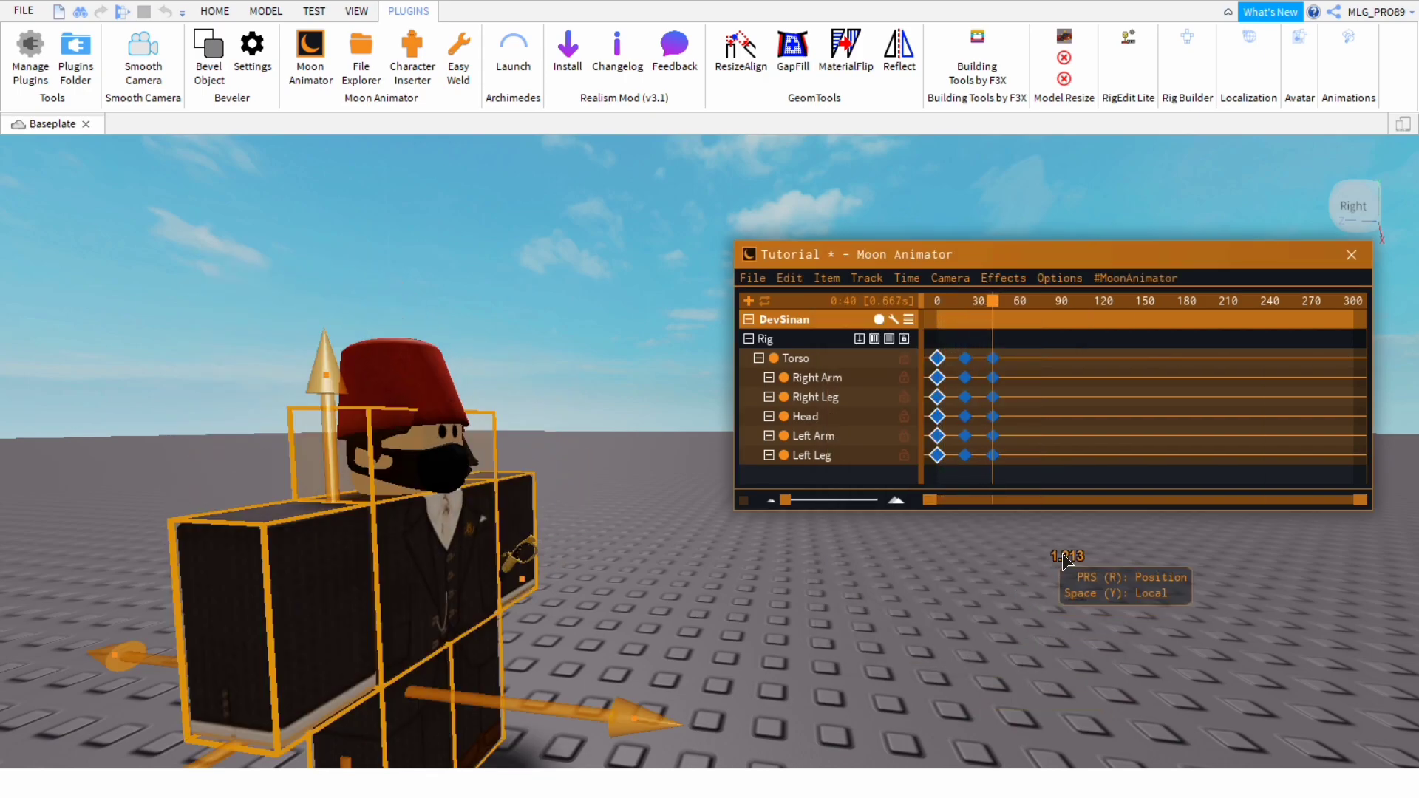
key("space")
key("space")
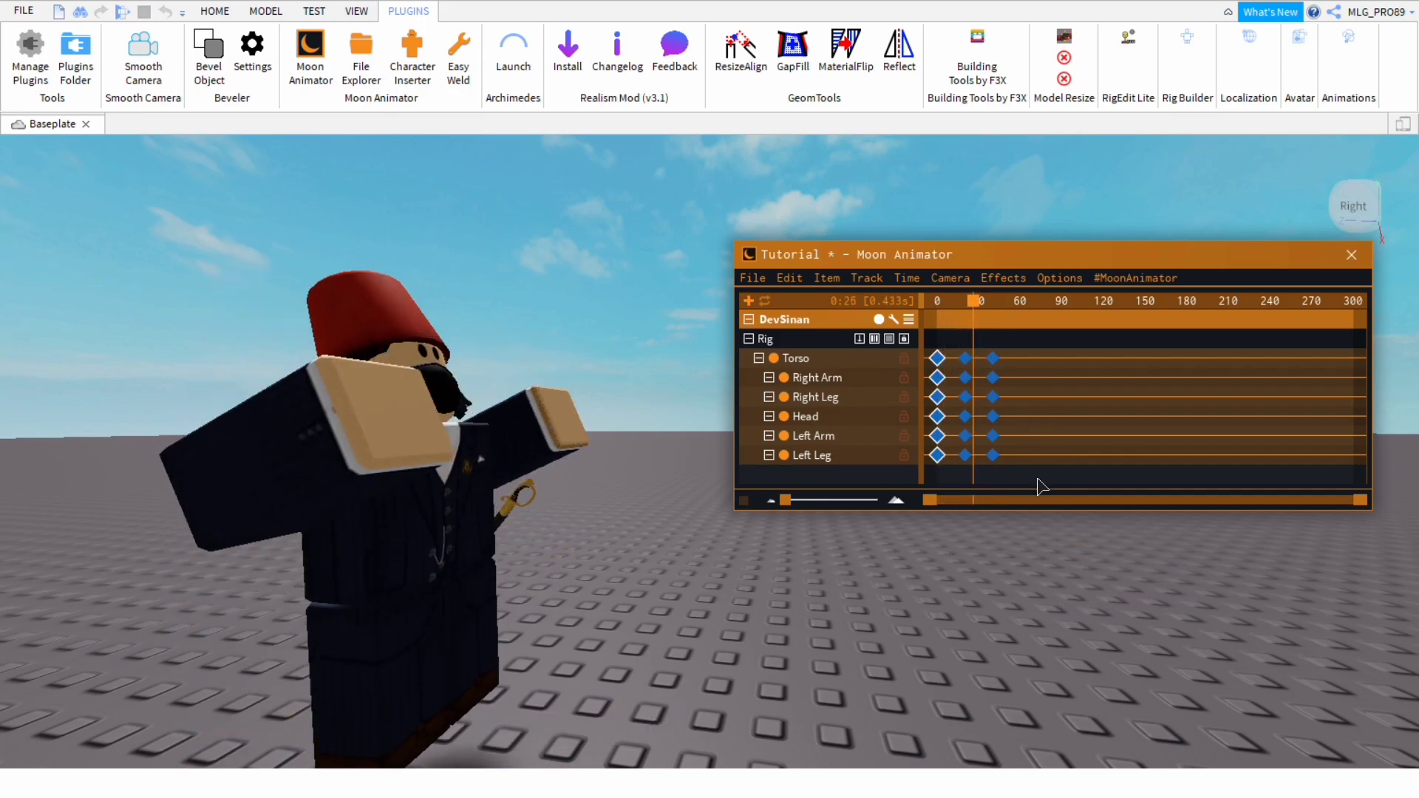
Set the ease type of all frame 0 keyframes to Constant
key("7")
left_click(917, 370)
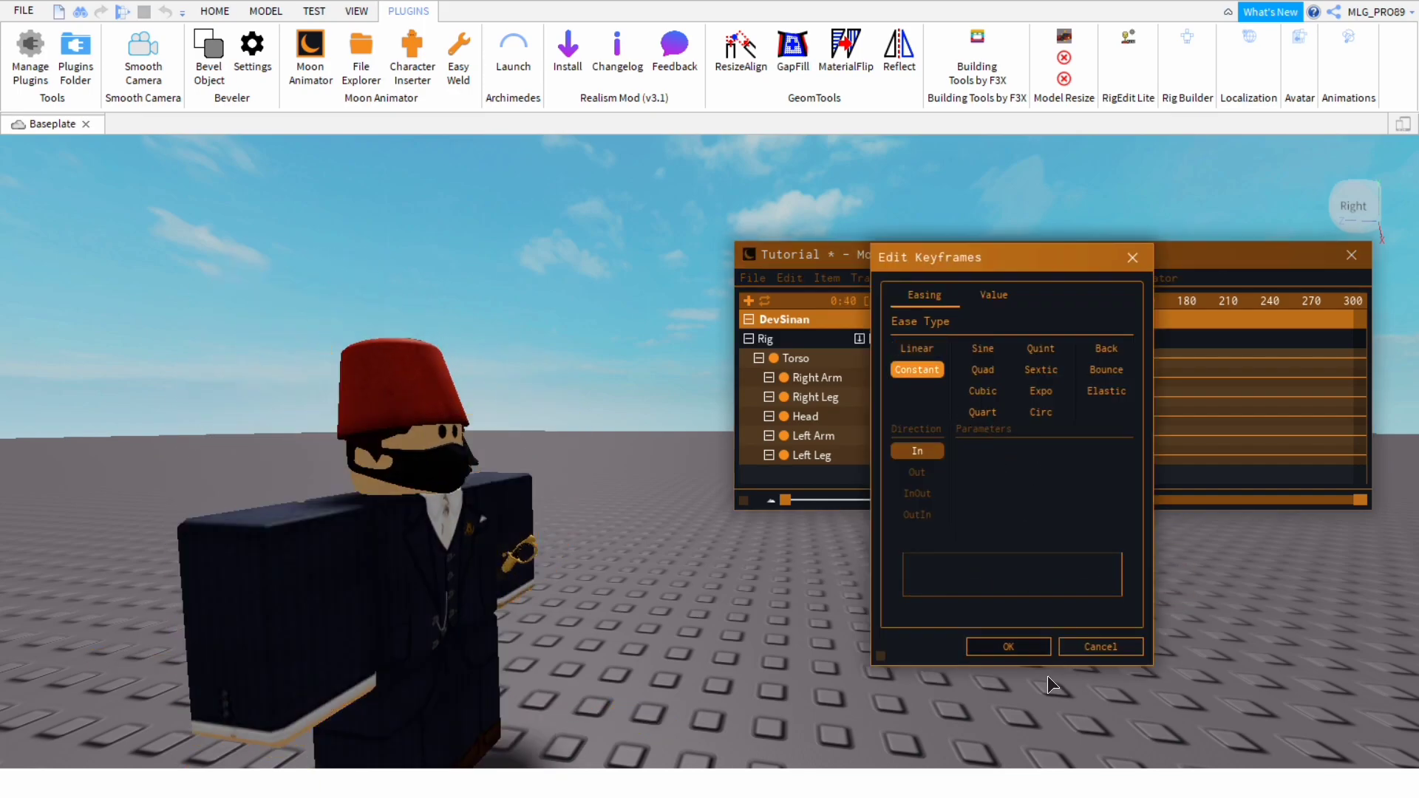
left_click(1009, 647)
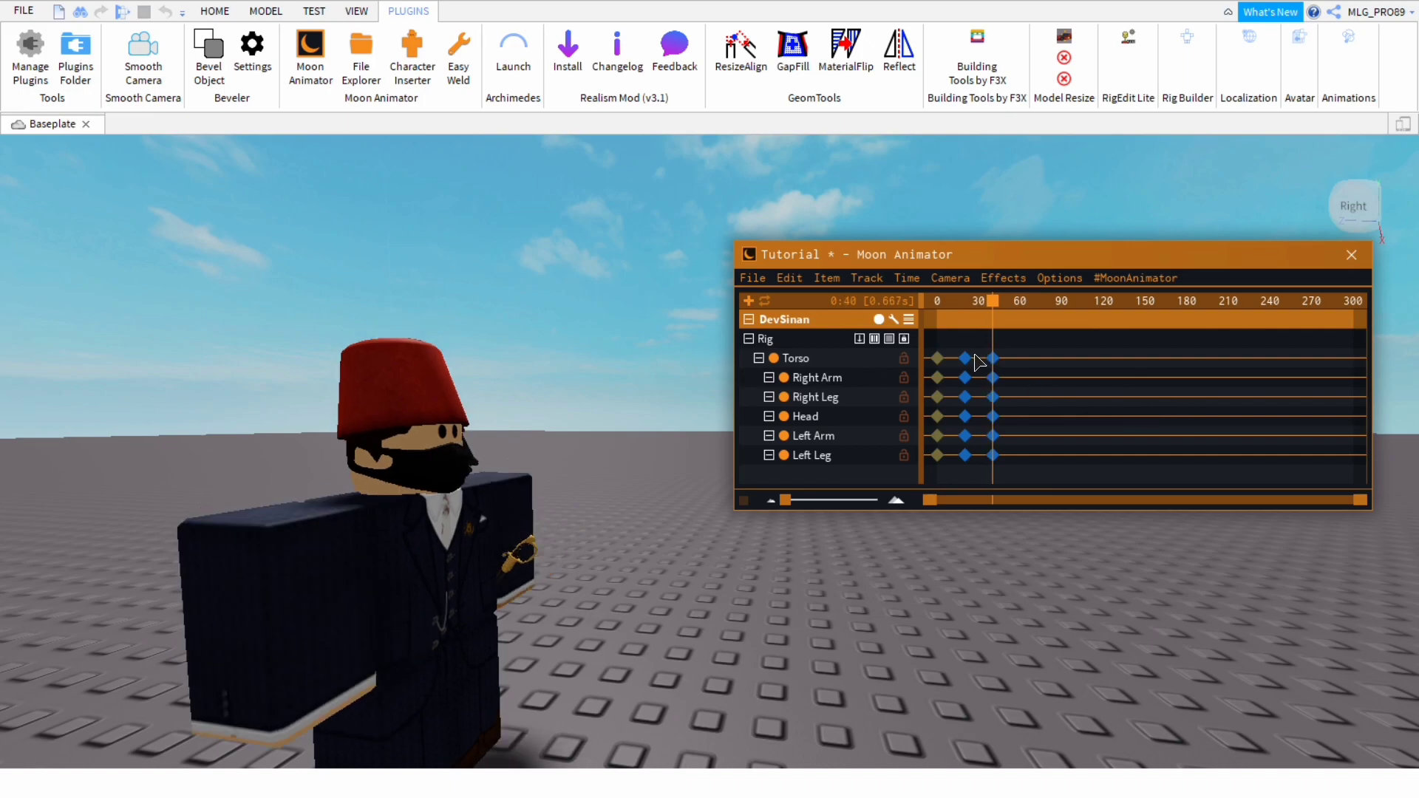
Set the middle and last keyframes of all rig parts to Constant easing and play back the animation from the front
left_click_drag(979, 362, 1059, 542)
key("7")
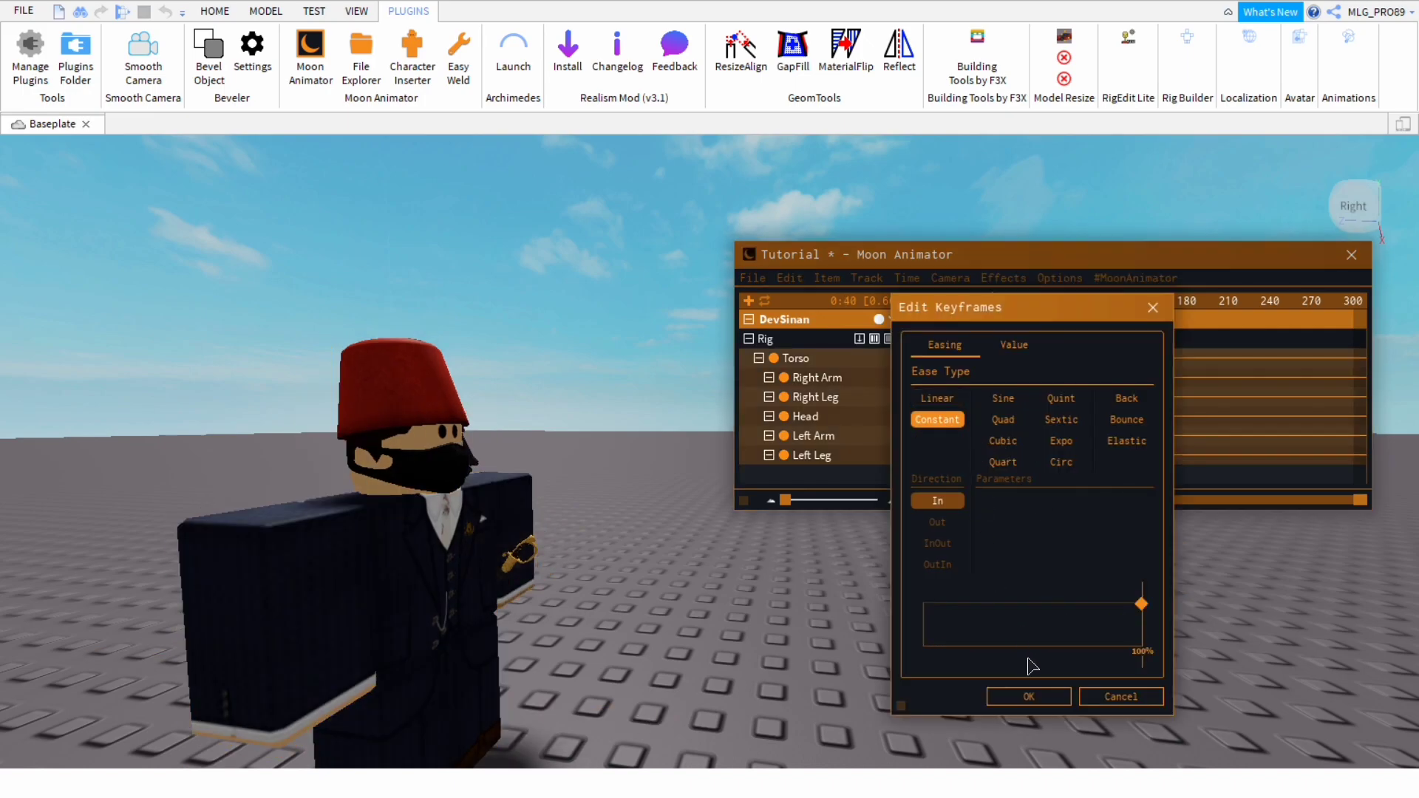
left_click(1064, 699)
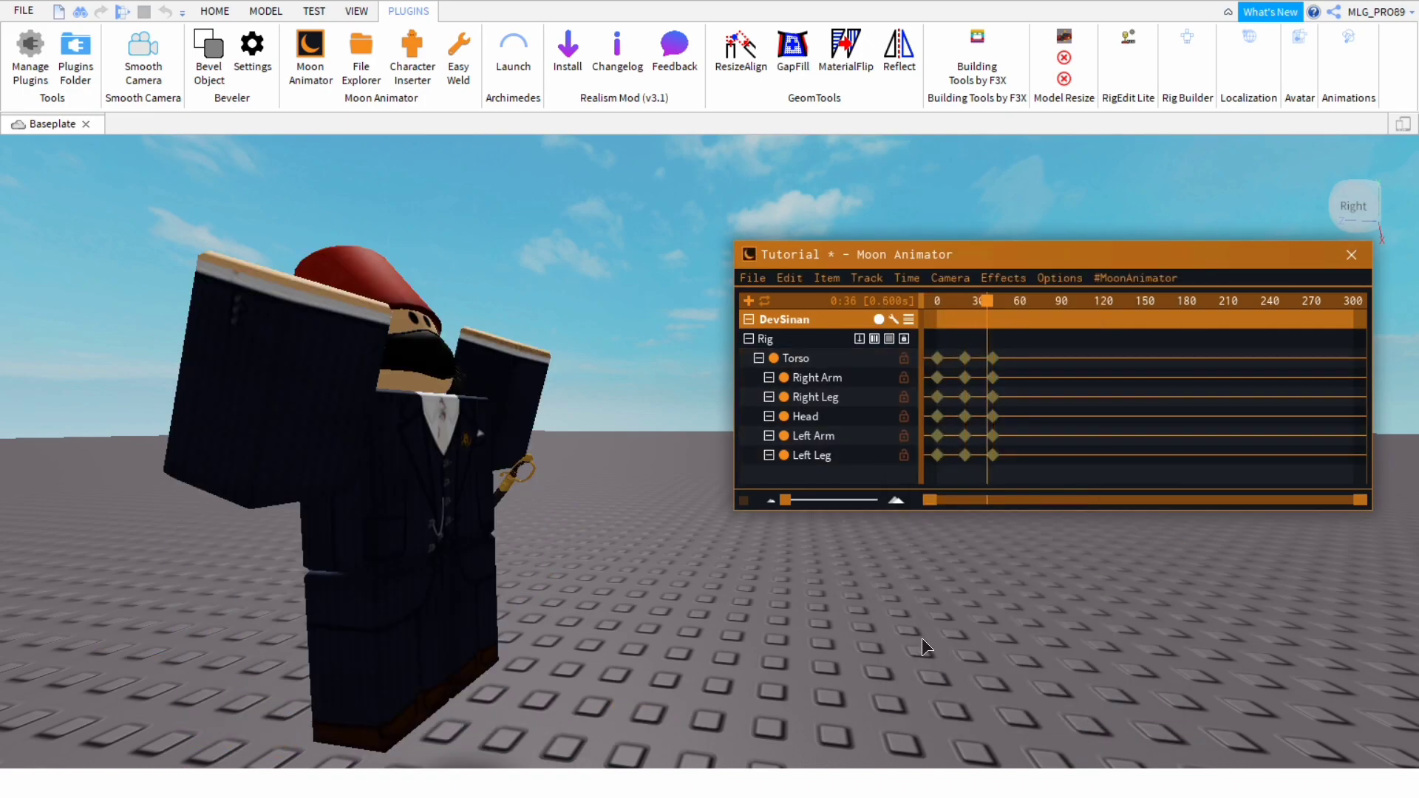
key("space")
right_click_drag(951, 619, 950, 619)
key("space")
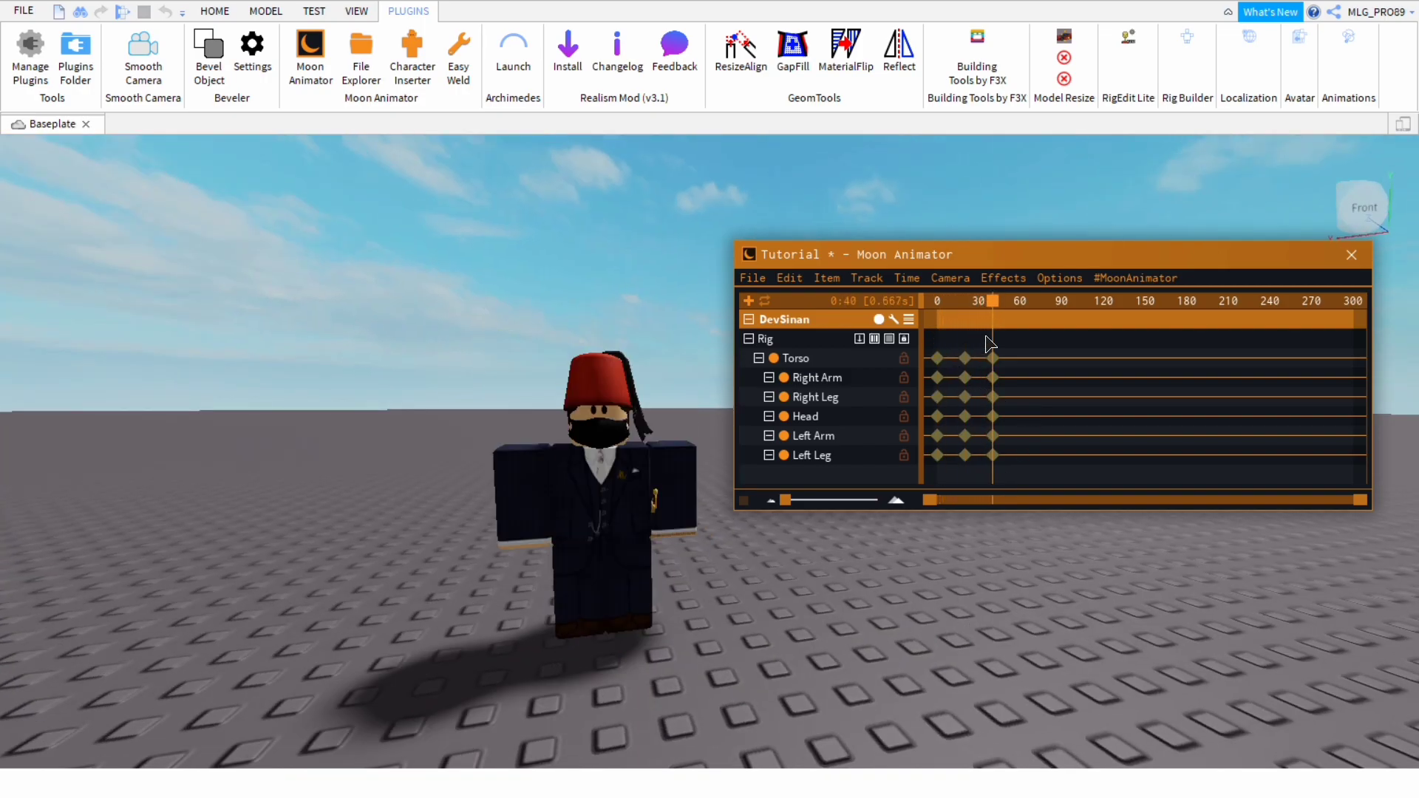
Select all keyframes on the timeline, set their ease type to Linear, and play back the animation
left_click_drag(1024, 323, 1003, 370)
left_click_drag(928, 337, 1100, 537)
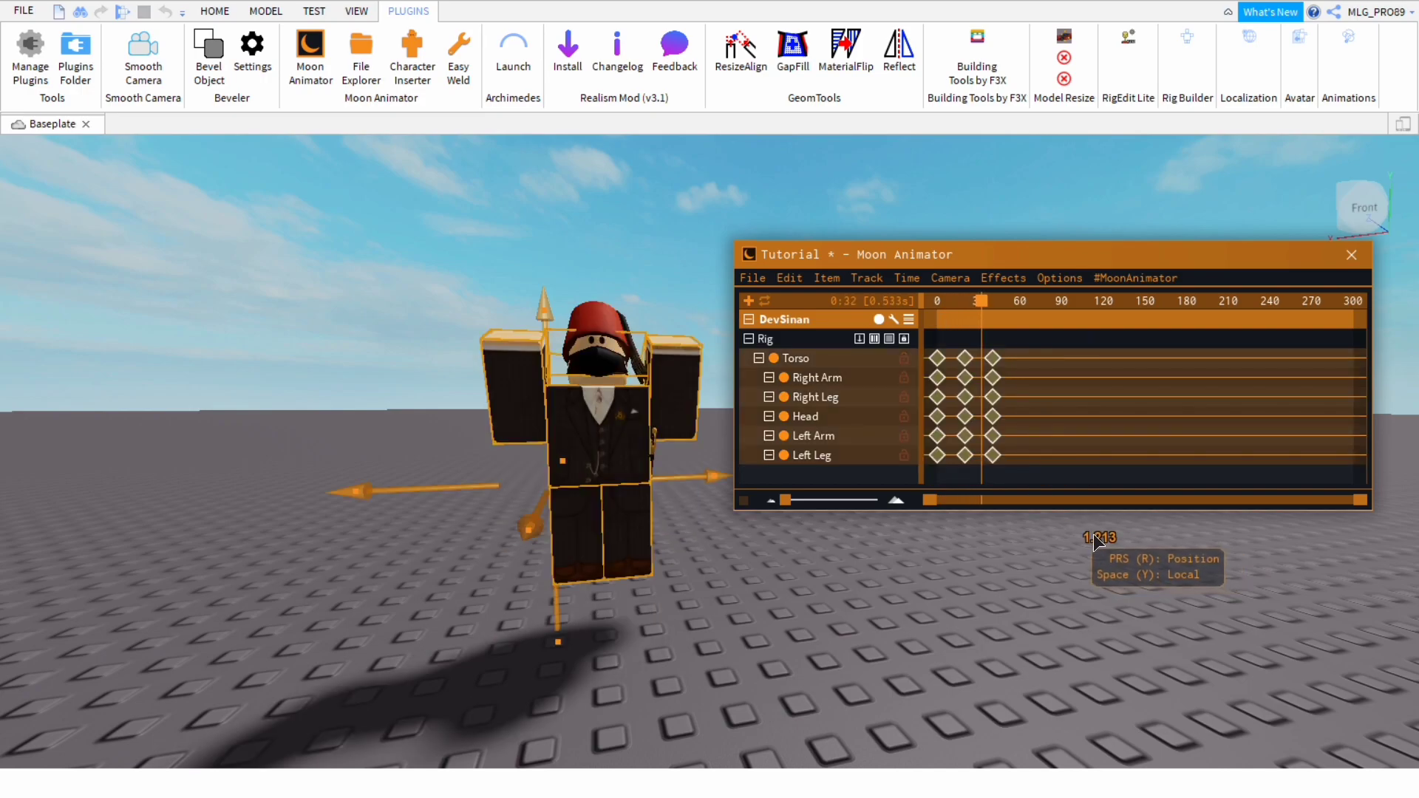
key("7")
left_click(1027, 441)
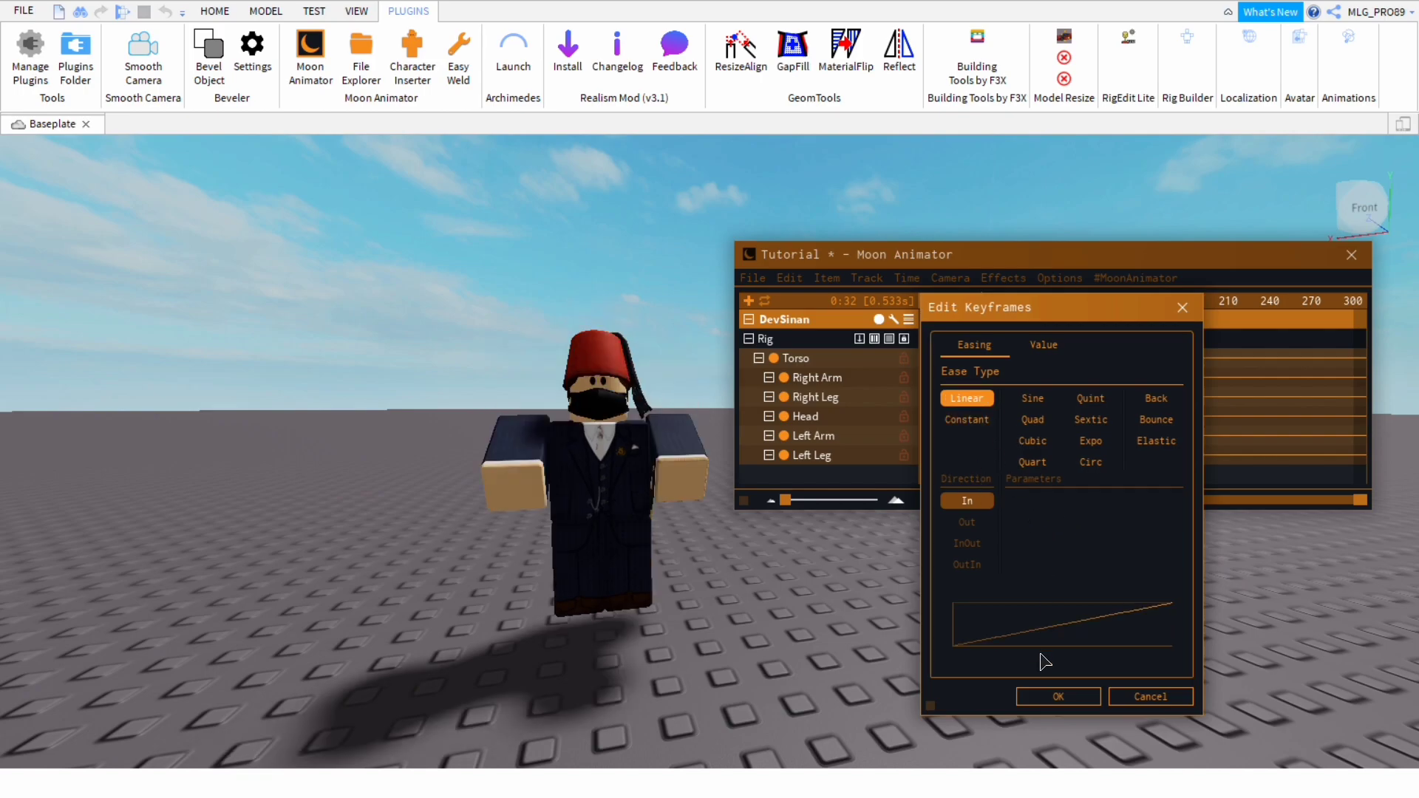
left_click(1080, 698)
key("space")
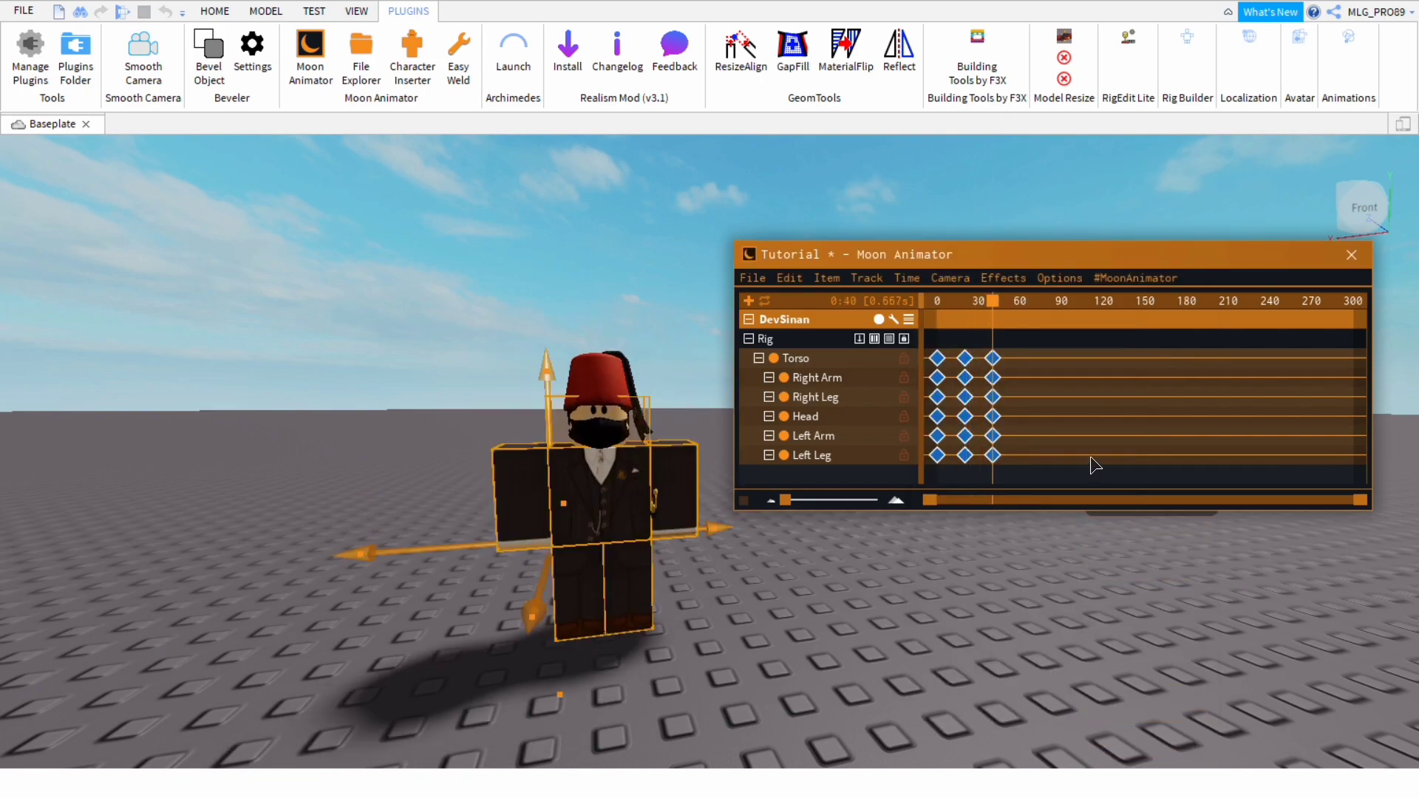
Examine the curves and parameters of the ease types from Cubic and Quart through Back, Bounce and Elastic for all keyframes
key("7")
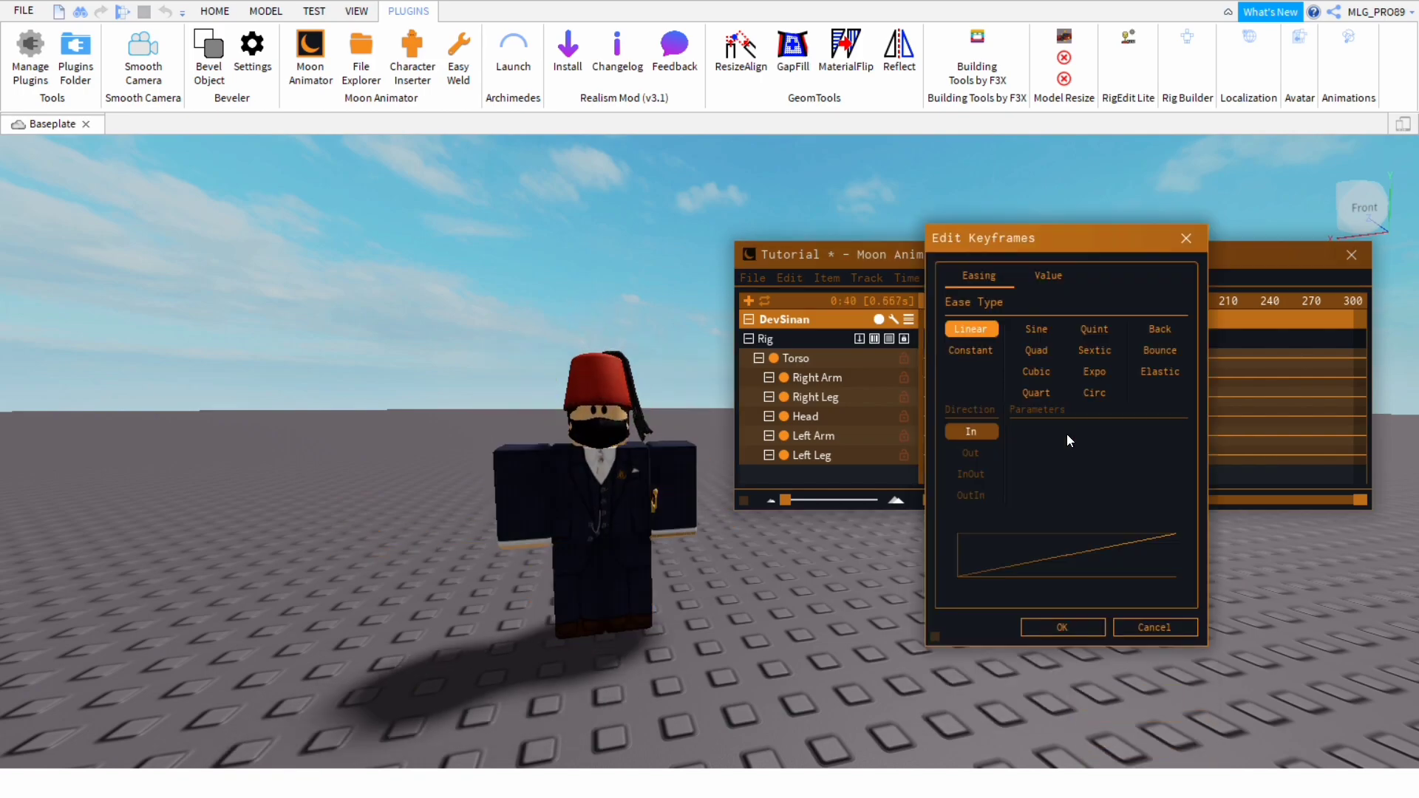
left_click(1057, 371)
left_click(1037, 393)
left_click(1095, 329)
left_click(1095, 350)
left_click(1095, 371)
left_click(1095, 393)
left_click(1161, 329)
left_click(1161, 351)
left_click(1161, 371)
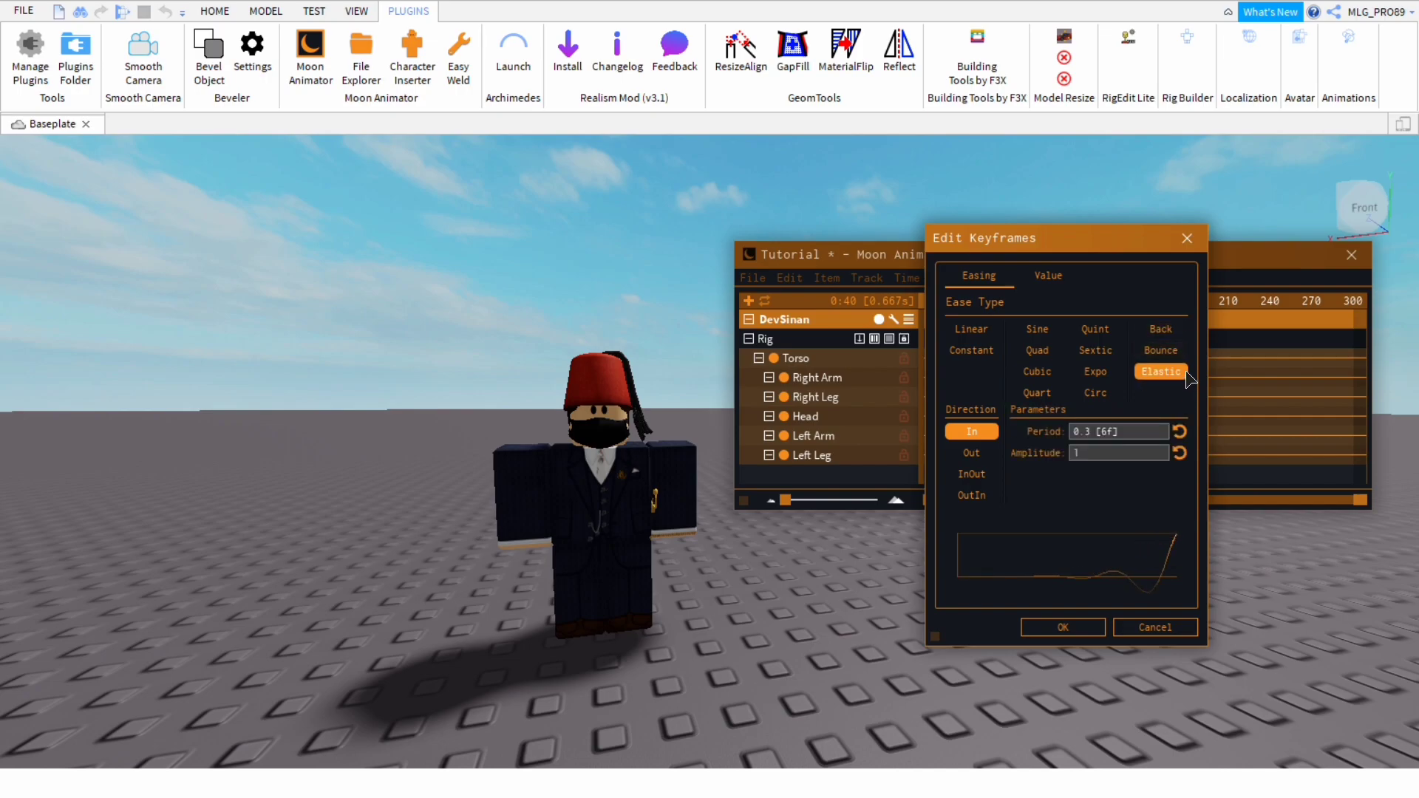
left_click(1179, 351)
left_click(1160, 330)
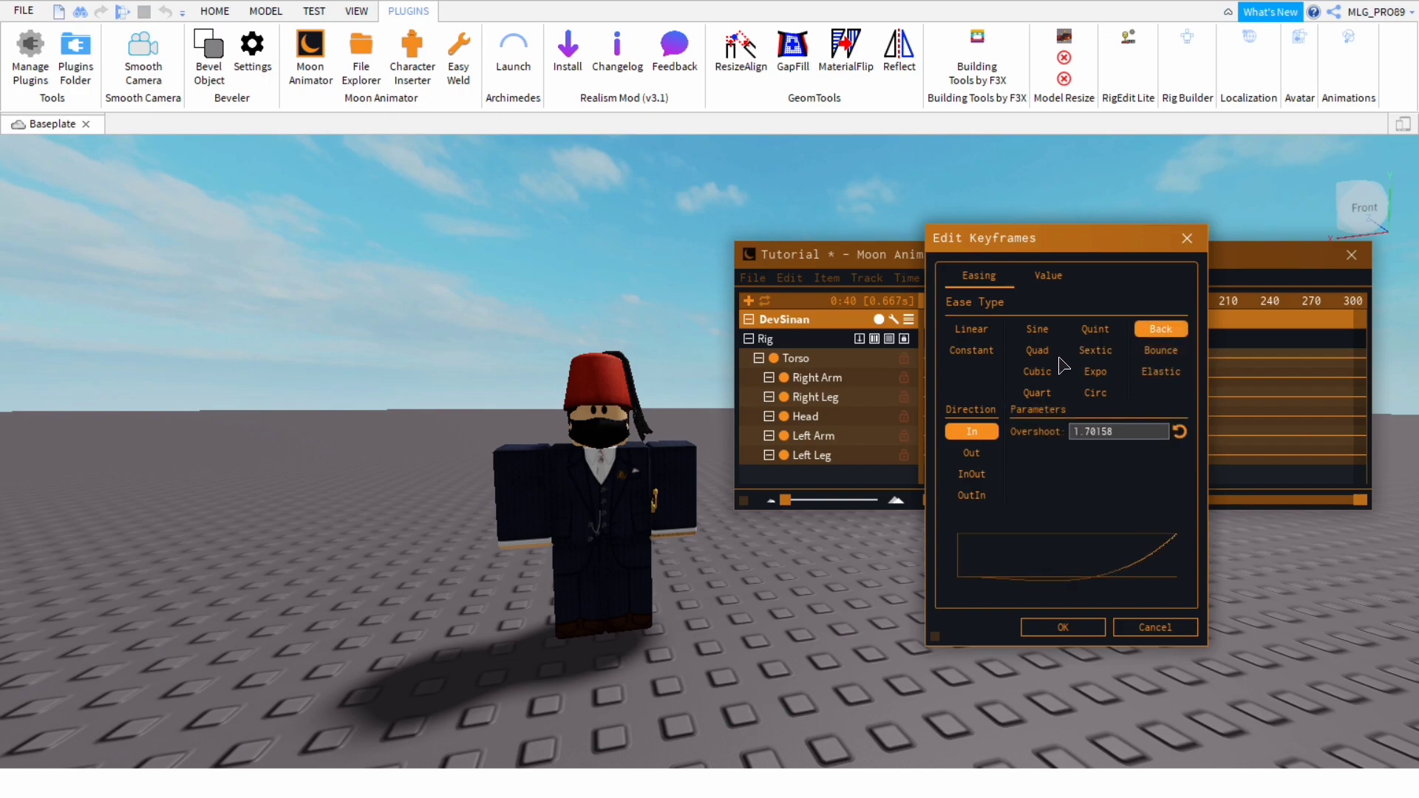
Apply Sine easing with direction In to all keyframes after comparing the In, Out, InOut and OutIn curves
left_click(1038, 329)
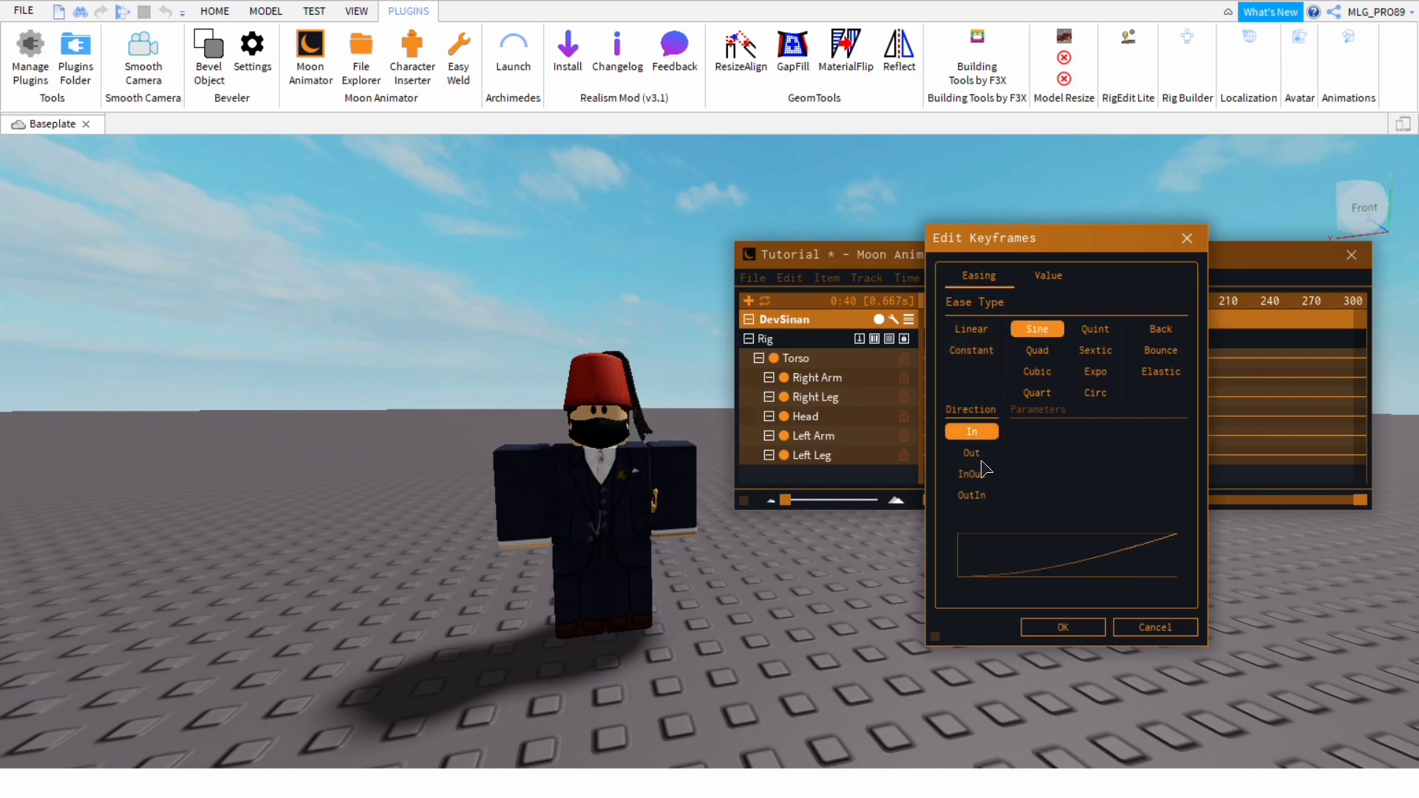
left_click(1000, 484)
left_click(1005, 506)
left_click(1005, 526)
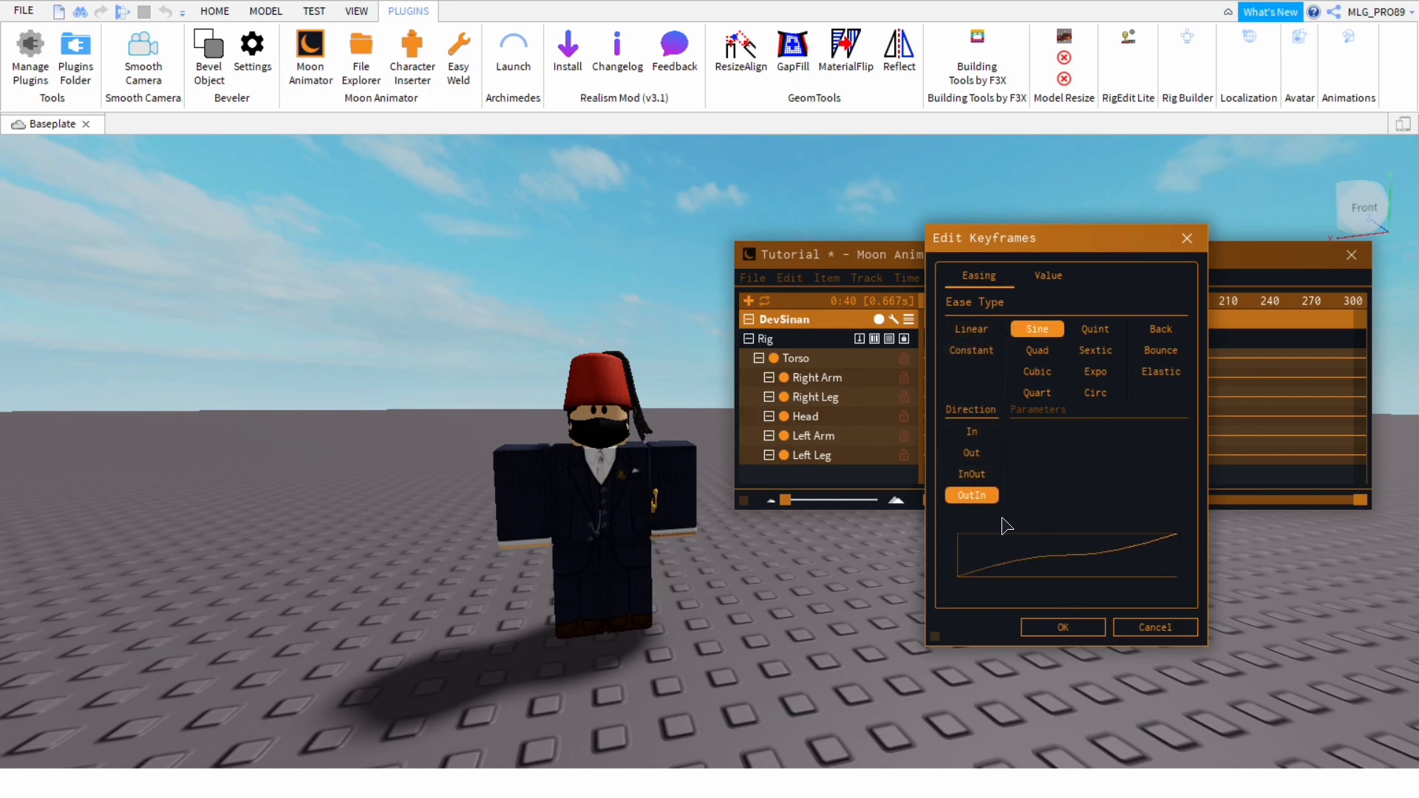
left_click(972, 432)
left_click(972, 452)
left_click(972, 432)
left_click(972, 453)
left_click(972, 473)
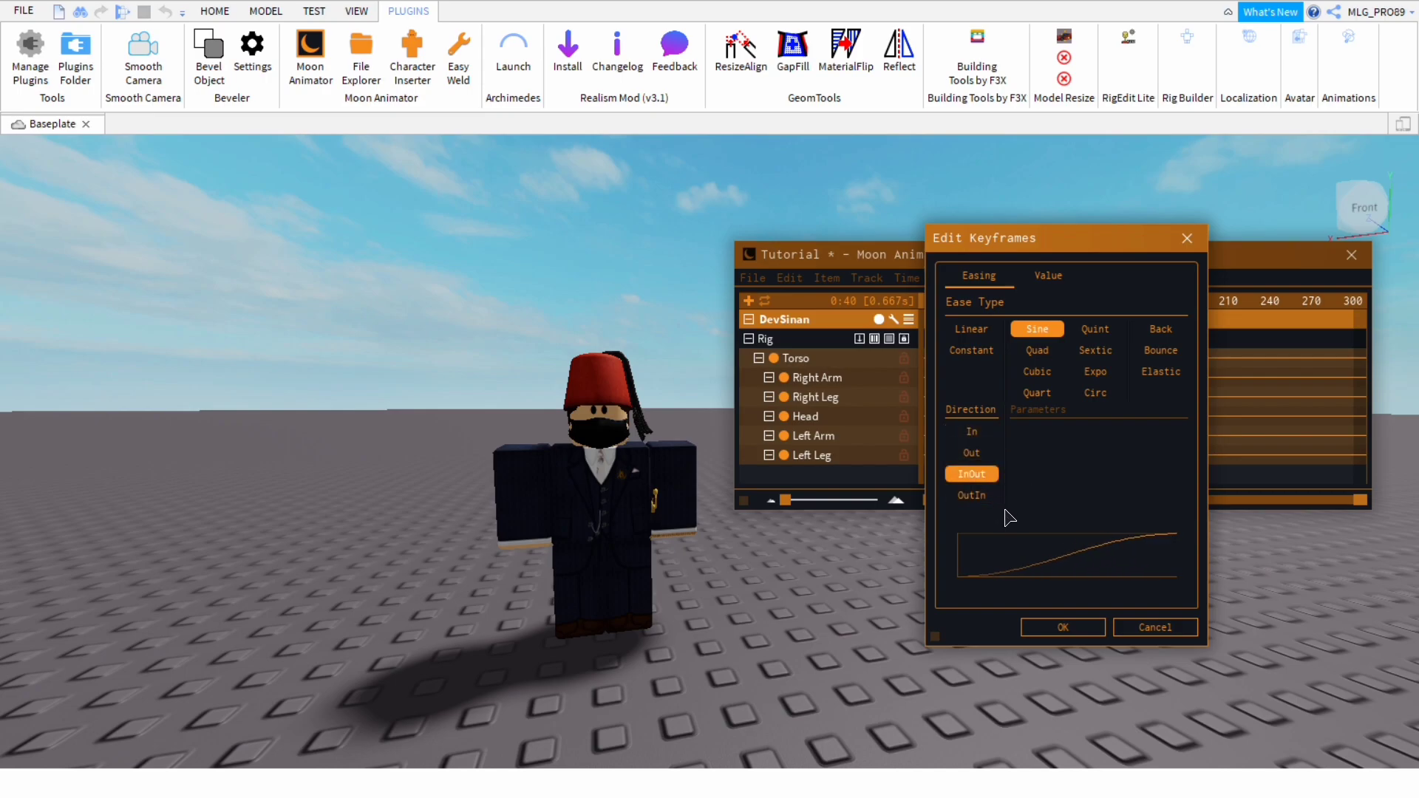
left_click(1002, 517)
left_click(1001, 507)
left_click(1001, 502)
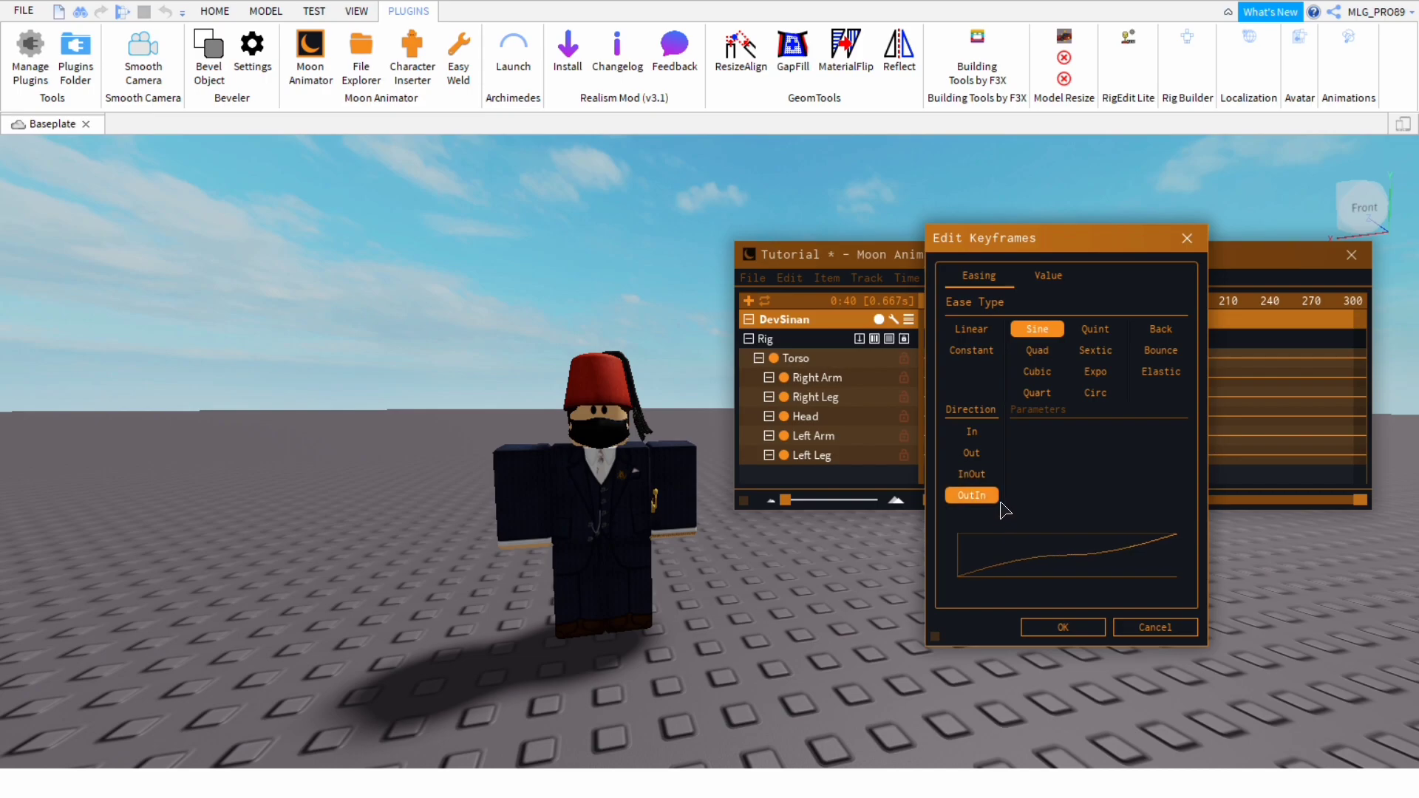
left_click(987, 458)
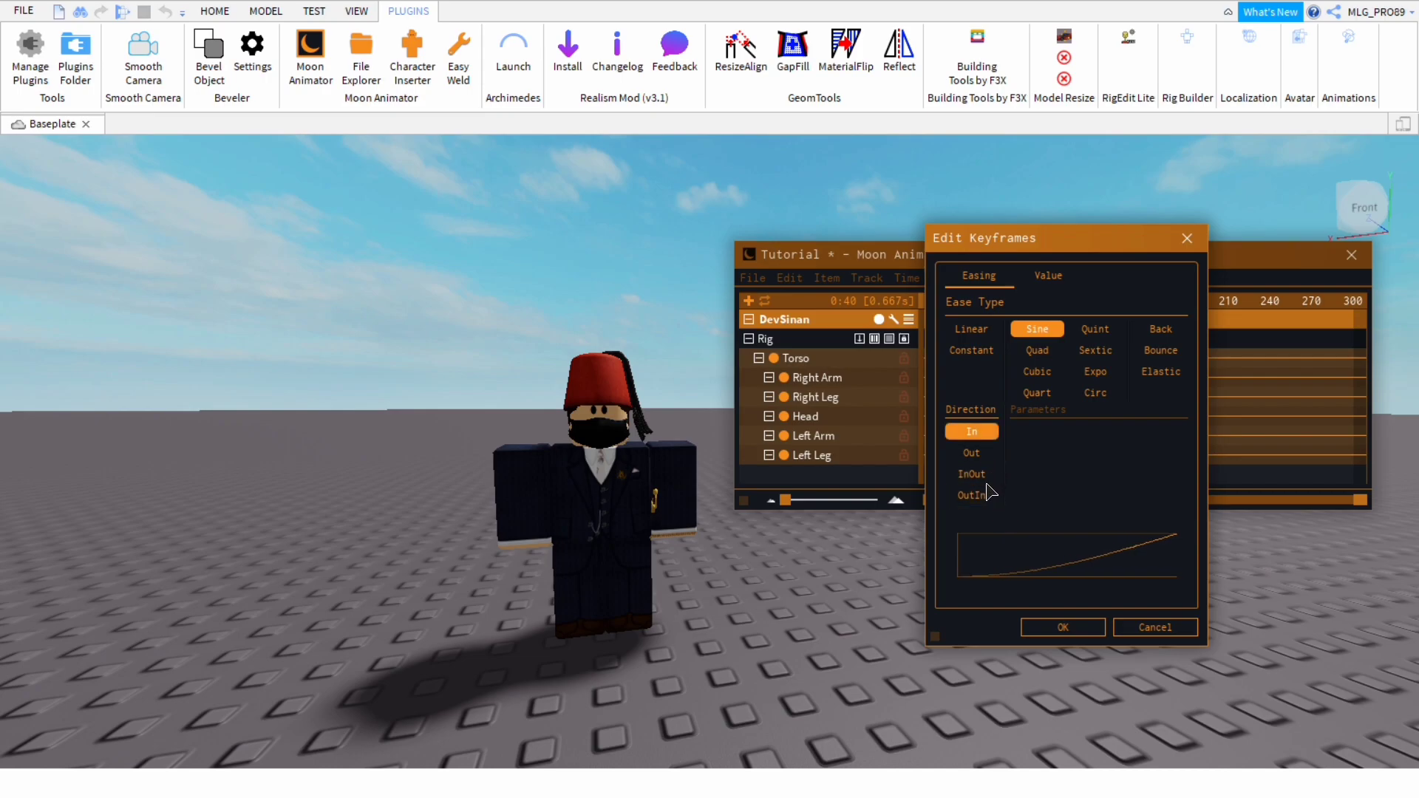
left_click(1076, 630)
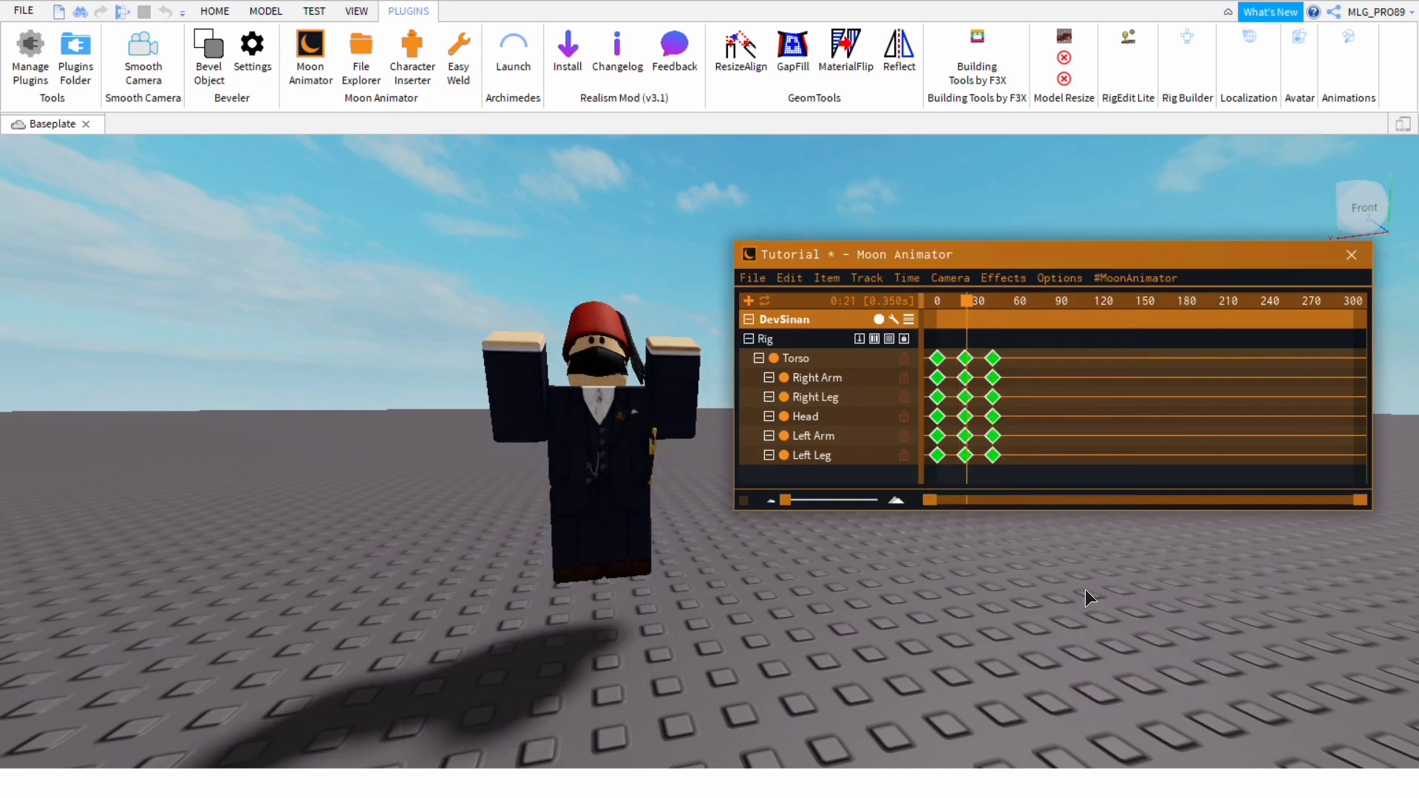
Play back the Sine-eased animation from the front and from the character's side
left_click(1020, 634)
key("space")
key("space")
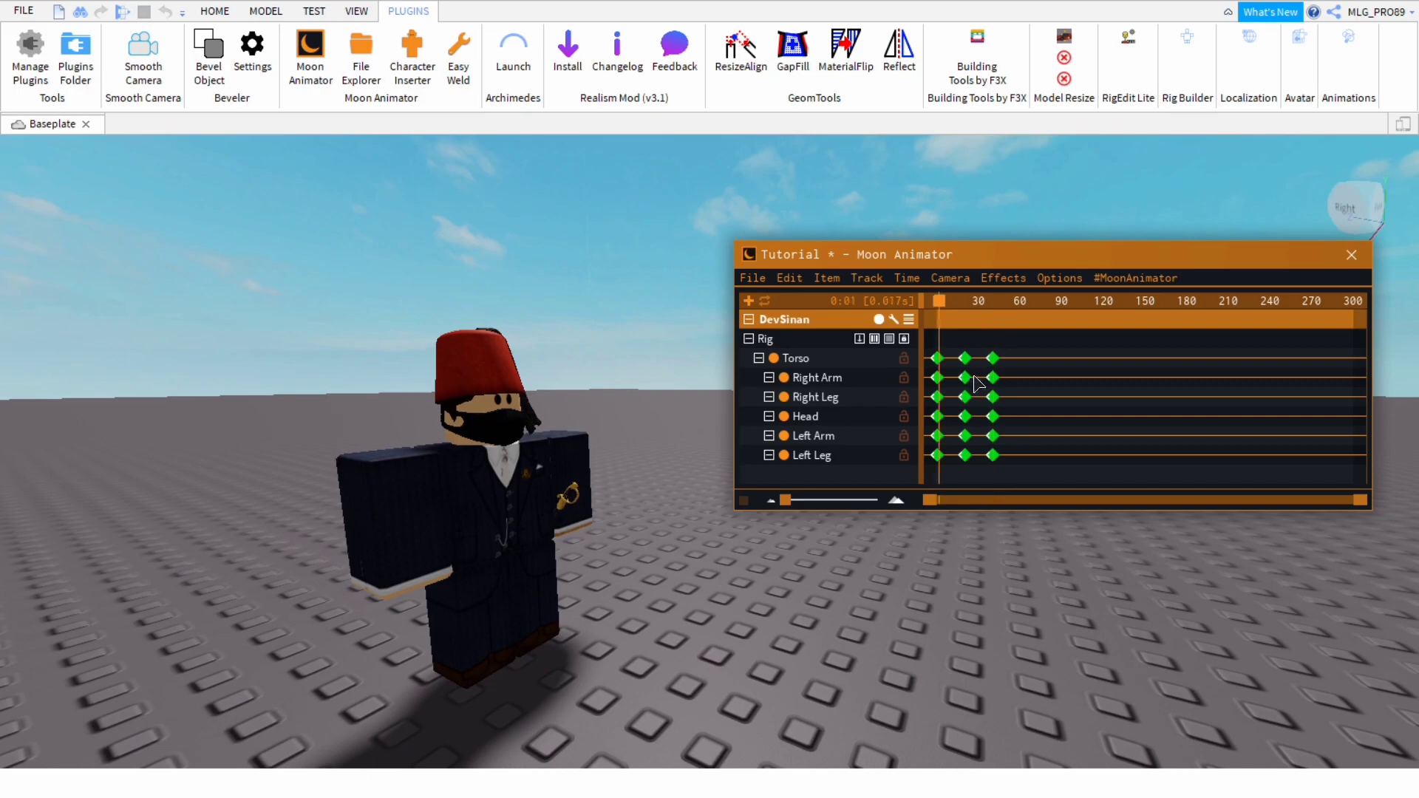
key("space")
key("space")
Set all keyframes to Linear easing and play back the animation for comparison
left_click_drag(927, 335, 1059, 516)
key("7")
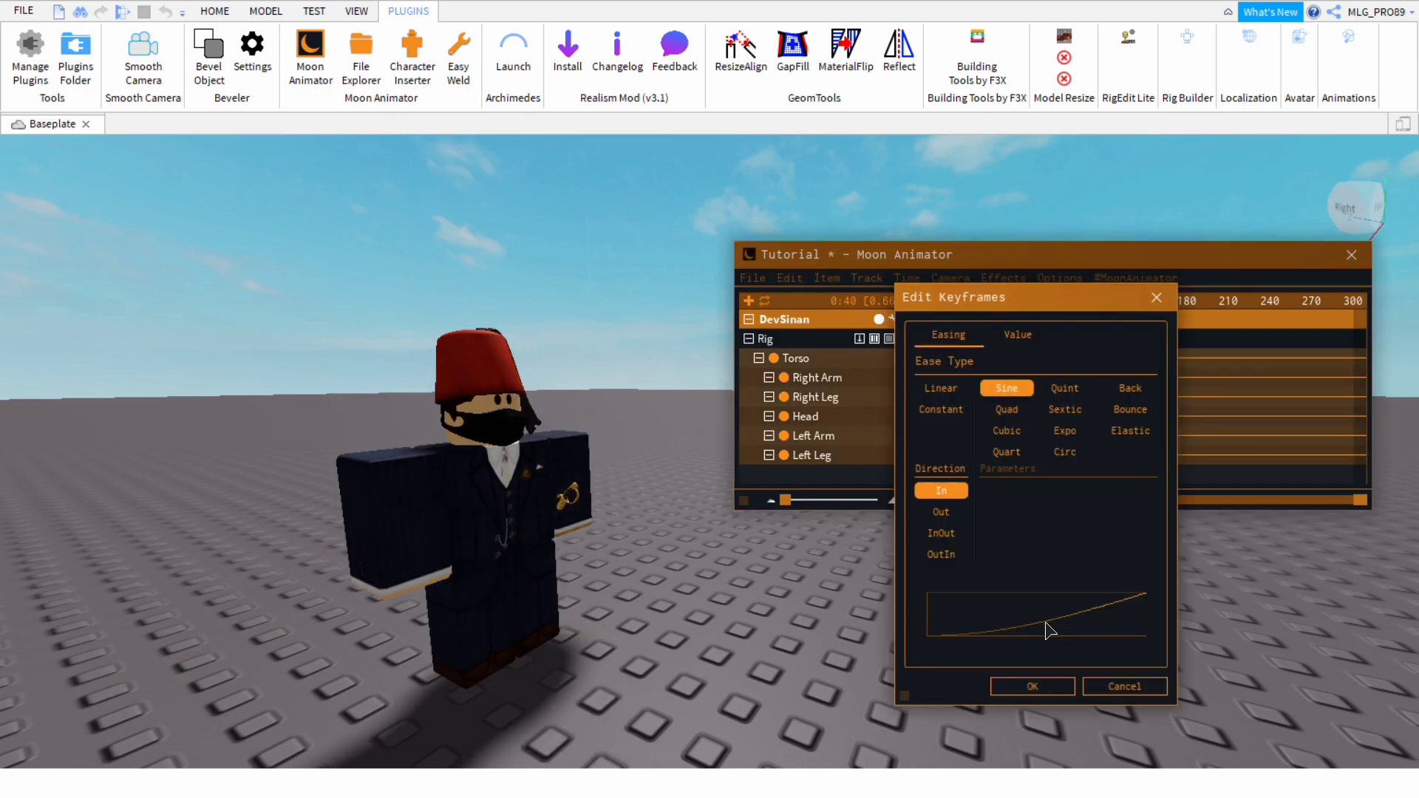
left_click(947, 518)
left_click(955, 392)
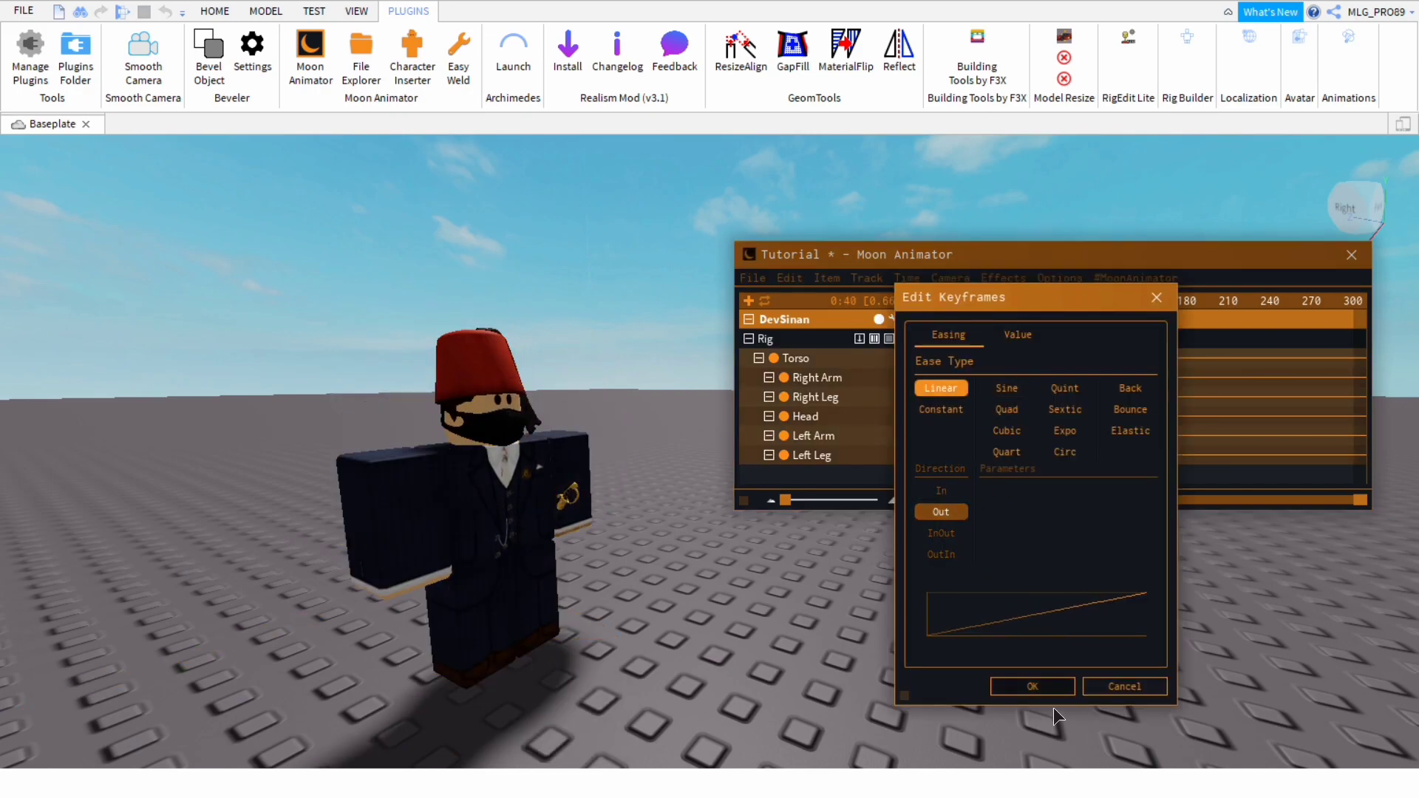
left_click(1014, 686)
left_click(1101, 441)
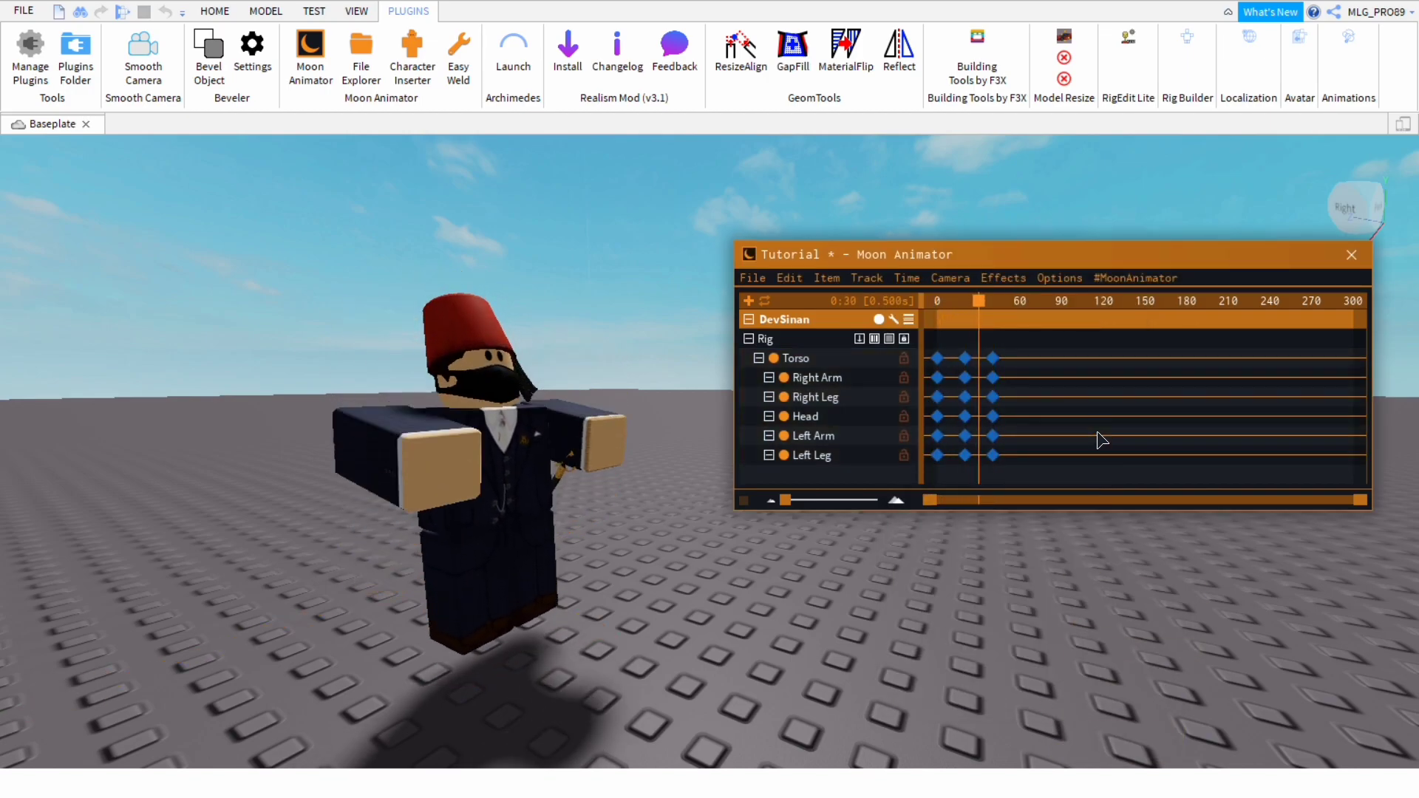
View the easing settings of all keyframes and close them without changes
left_click_drag(928, 332, 1066, 531)
key("7")
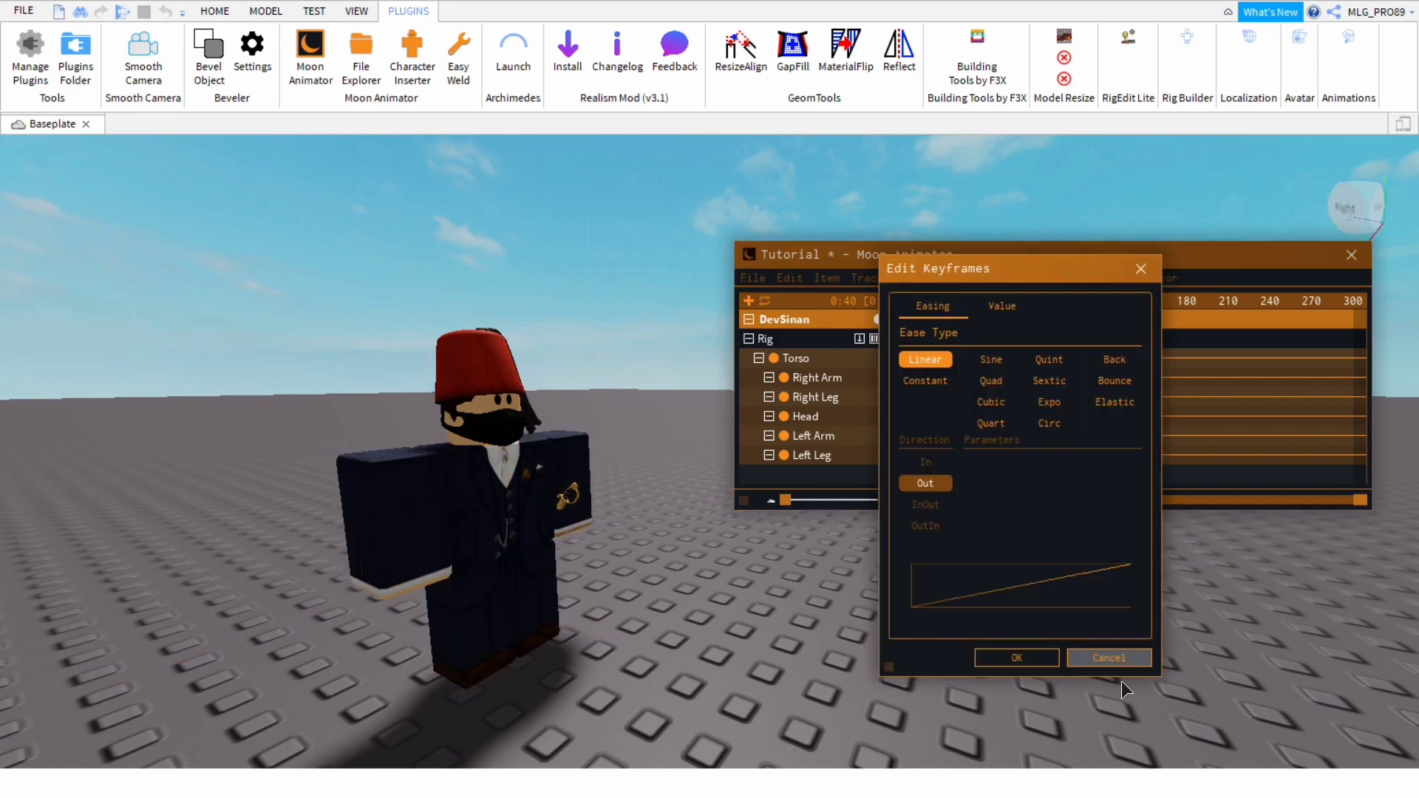
left_click(1113, 658)
Move the middle keyframes of all rig parts to about frame 60 and the last ones to about frame 115
left_click_drag(952, 340, 1057, 526)
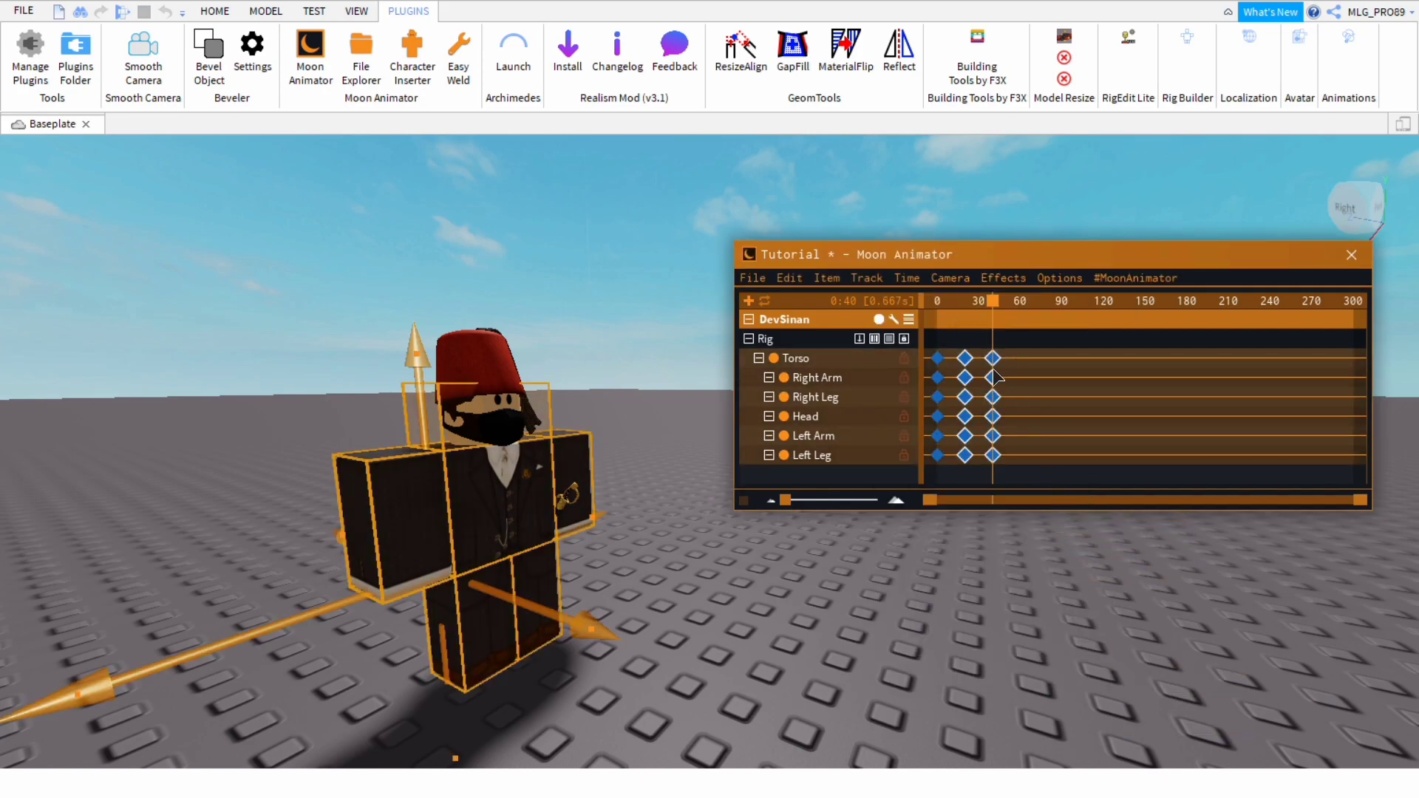
left_click_drag(990, 384, 1136, 418)
left_click(946, 361)
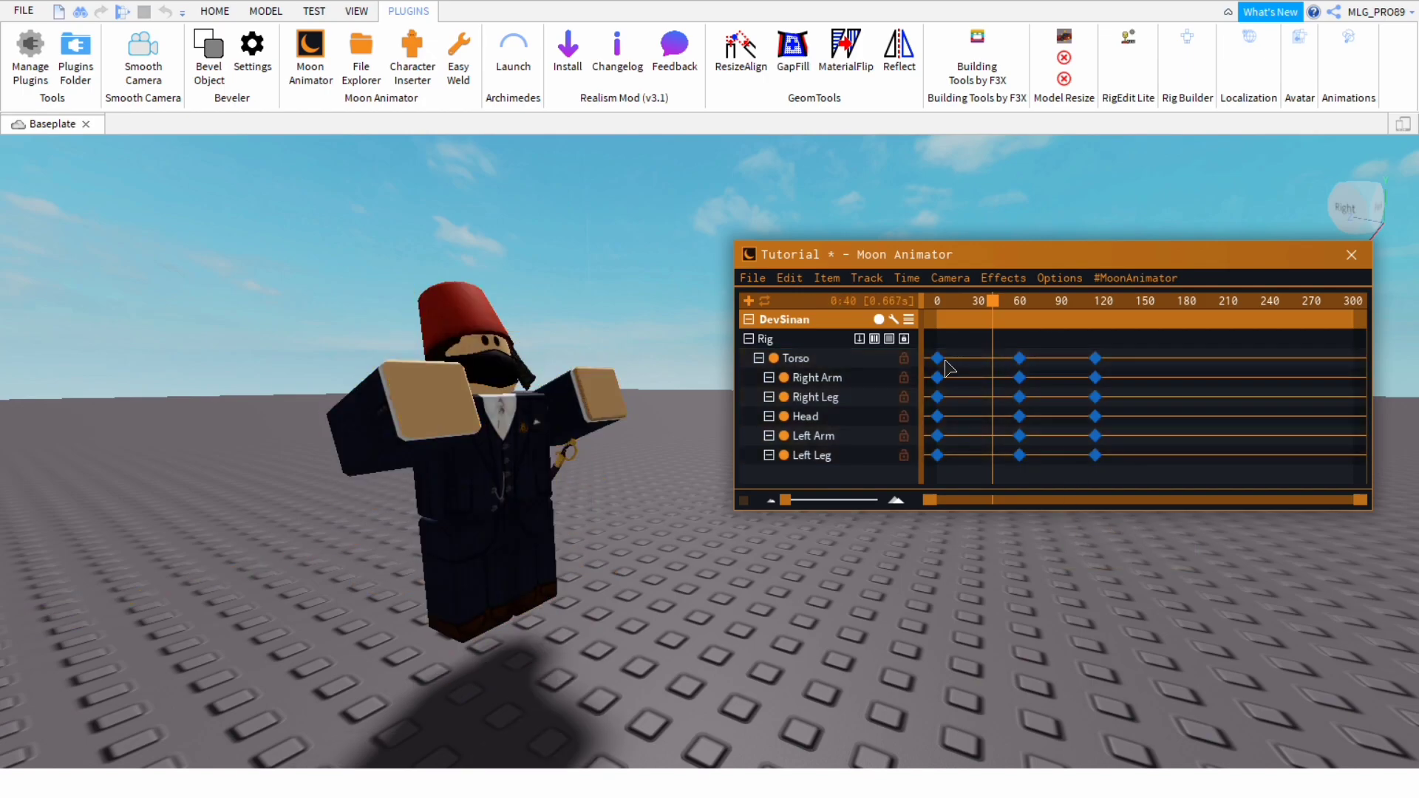
Apply Sine easing with direction In to all keyframes and play back the slower animation
left_click_drag(930, 342, 1181, 548)
key("7")
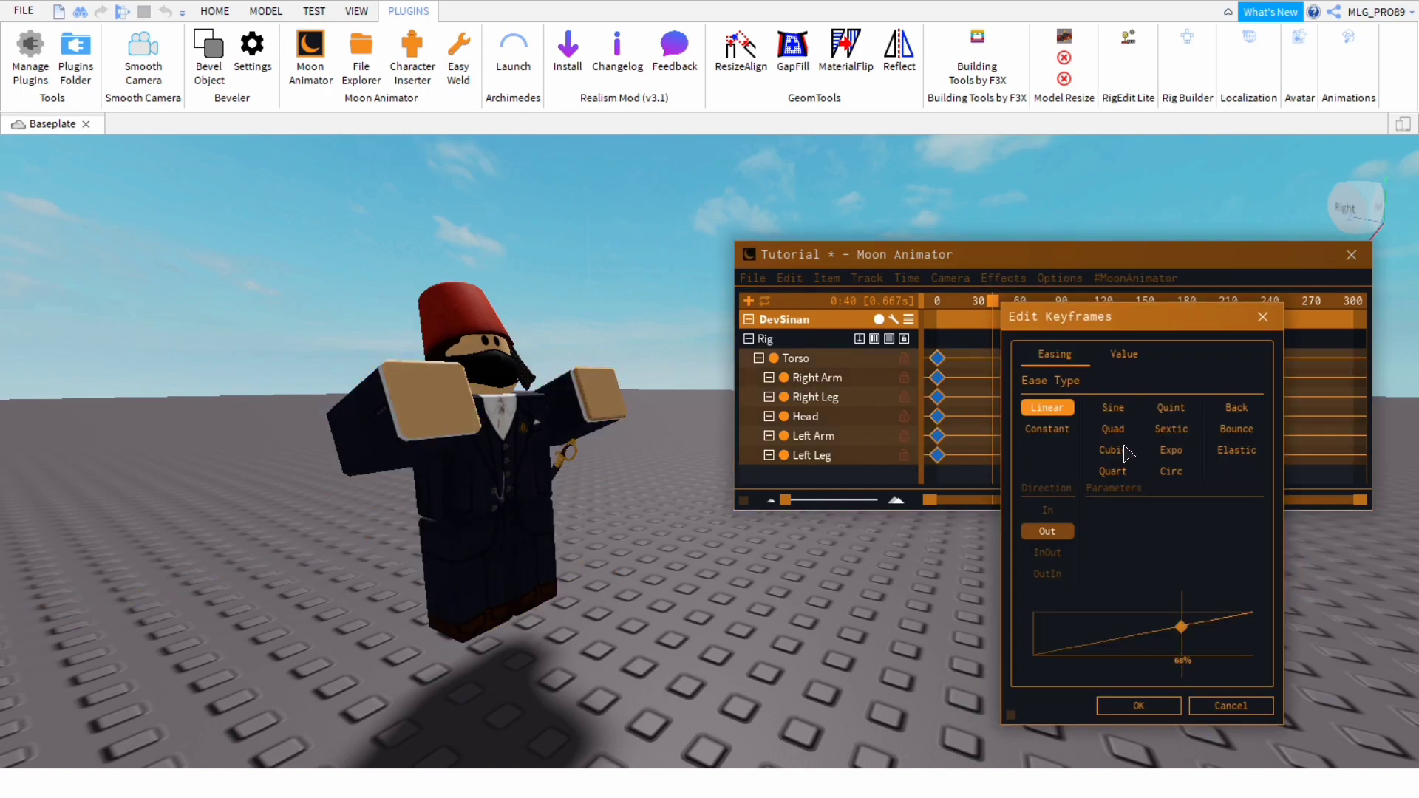
left_click(1113, 407)
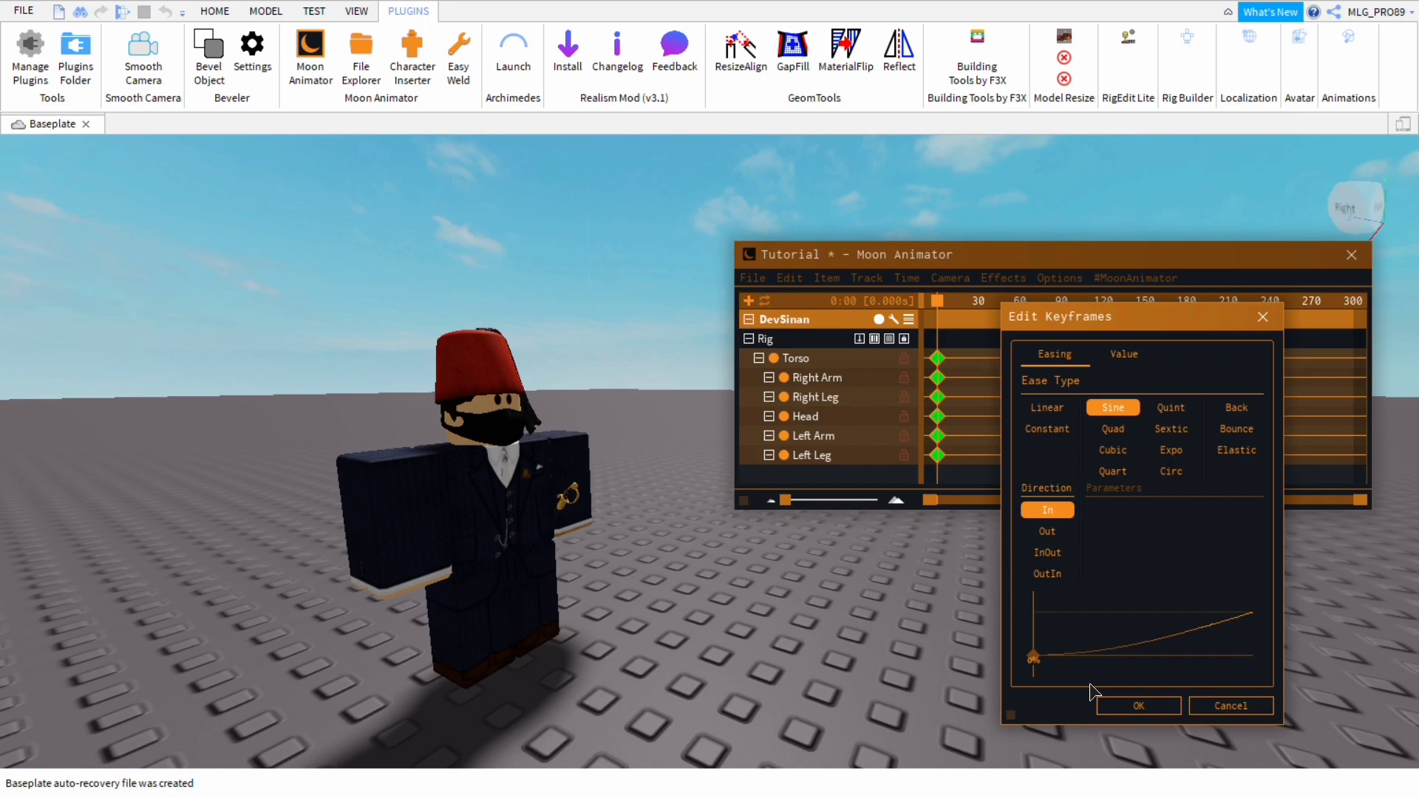
left_click(1135, 708)
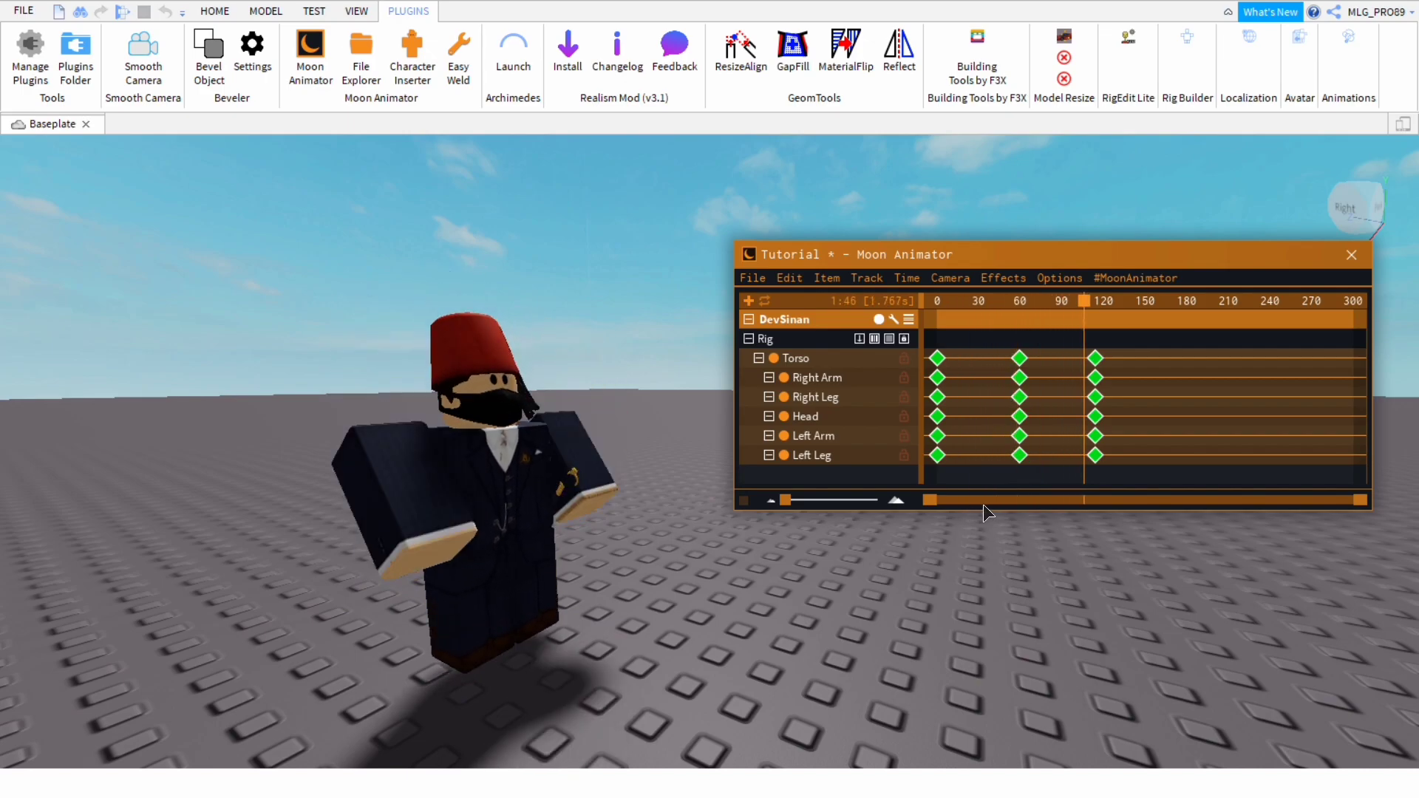
Apply Sine easing with direction Out to all keyframes and play back the animation
key("space")
key("7")
left_click(875, 500)
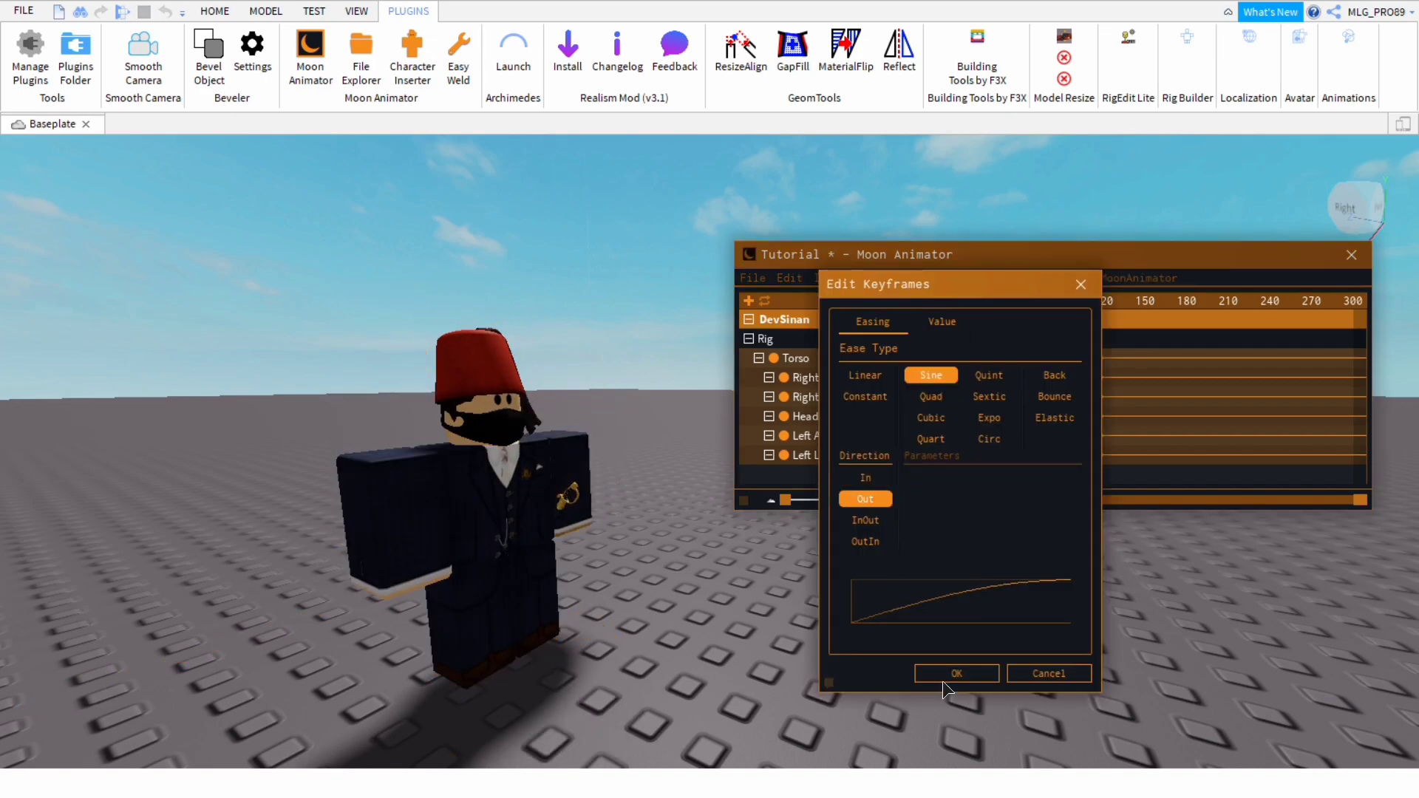
left_click(956, 674)
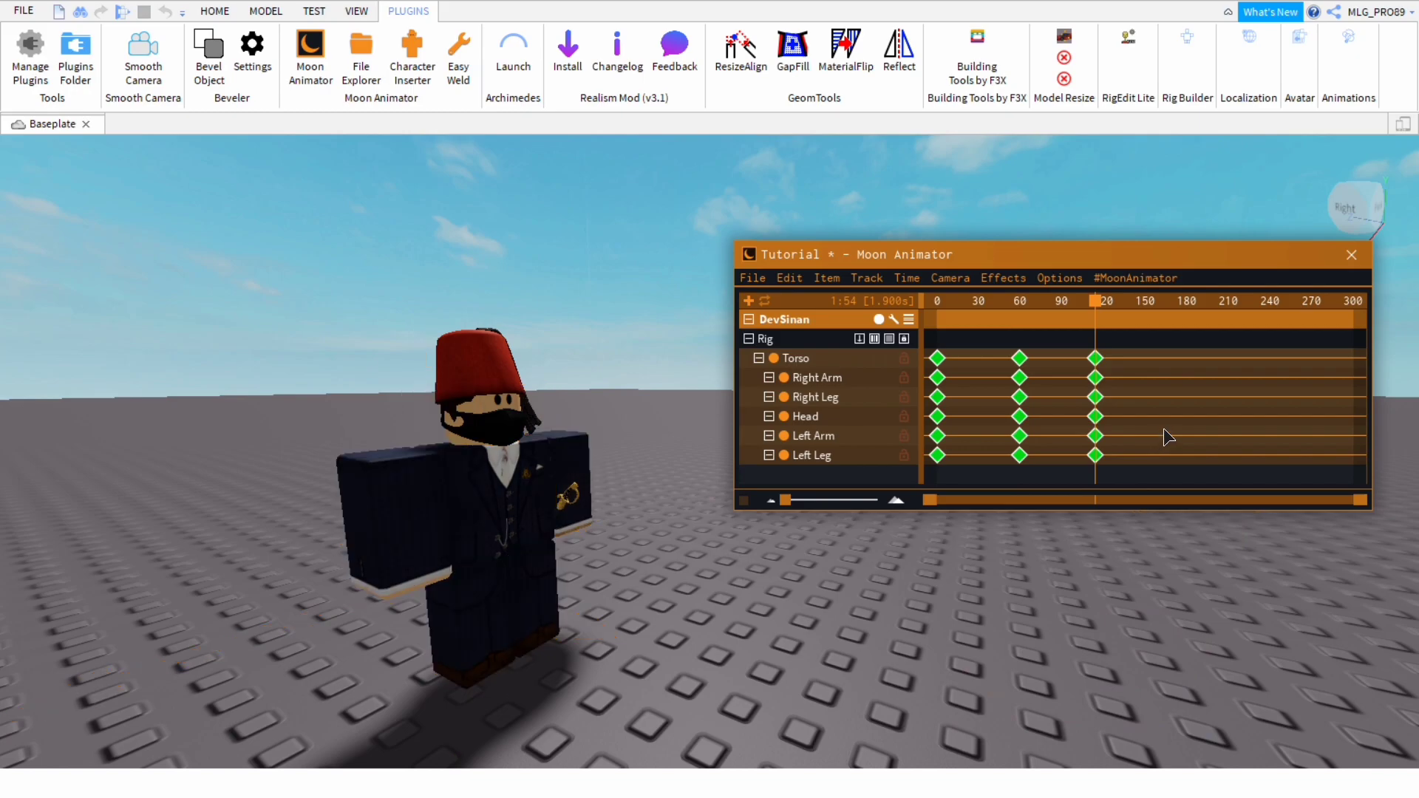
left_click(1163, 428)
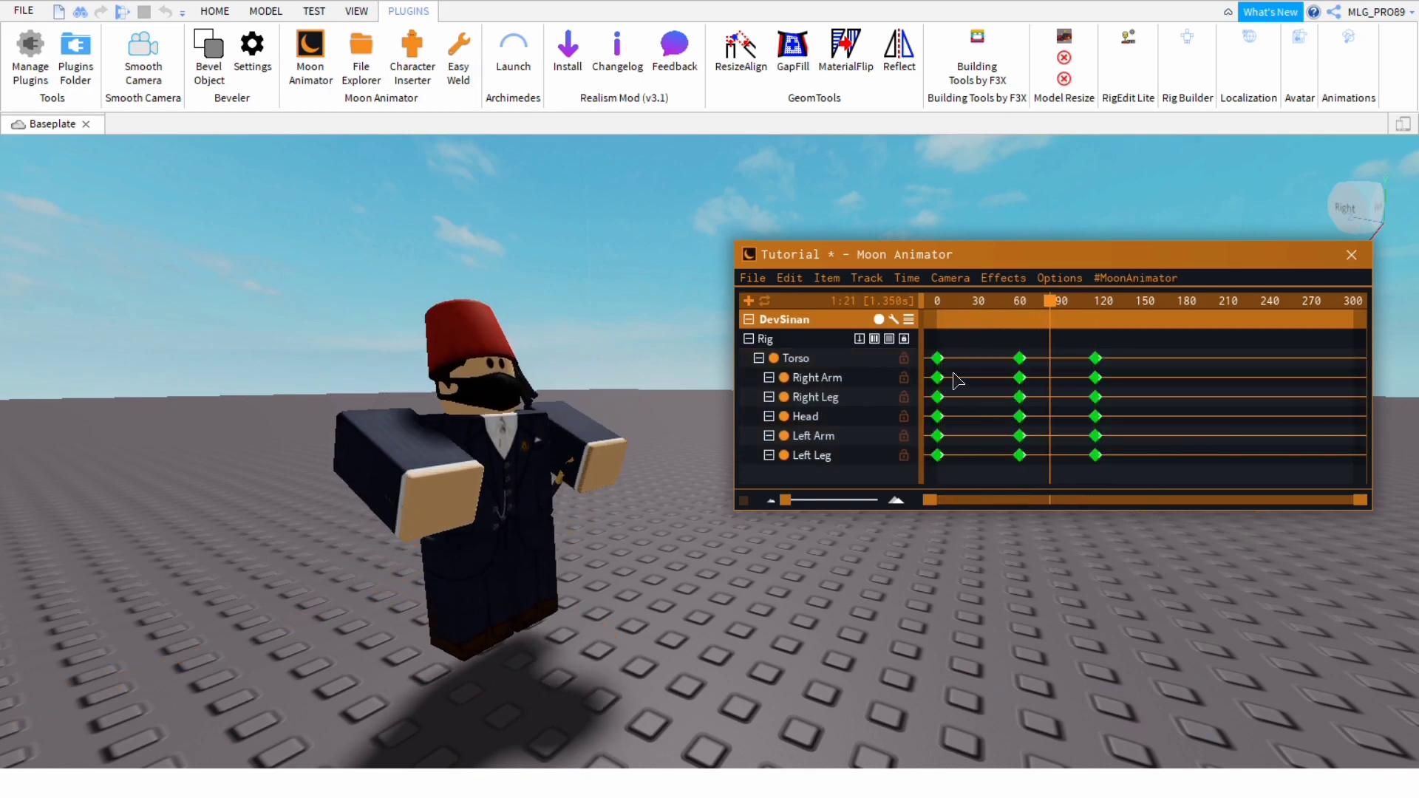
Change the direction of the Sine easing on all keyframes and play back the animation
left_click_drag(990, 484, 1196, 519)
key("7")
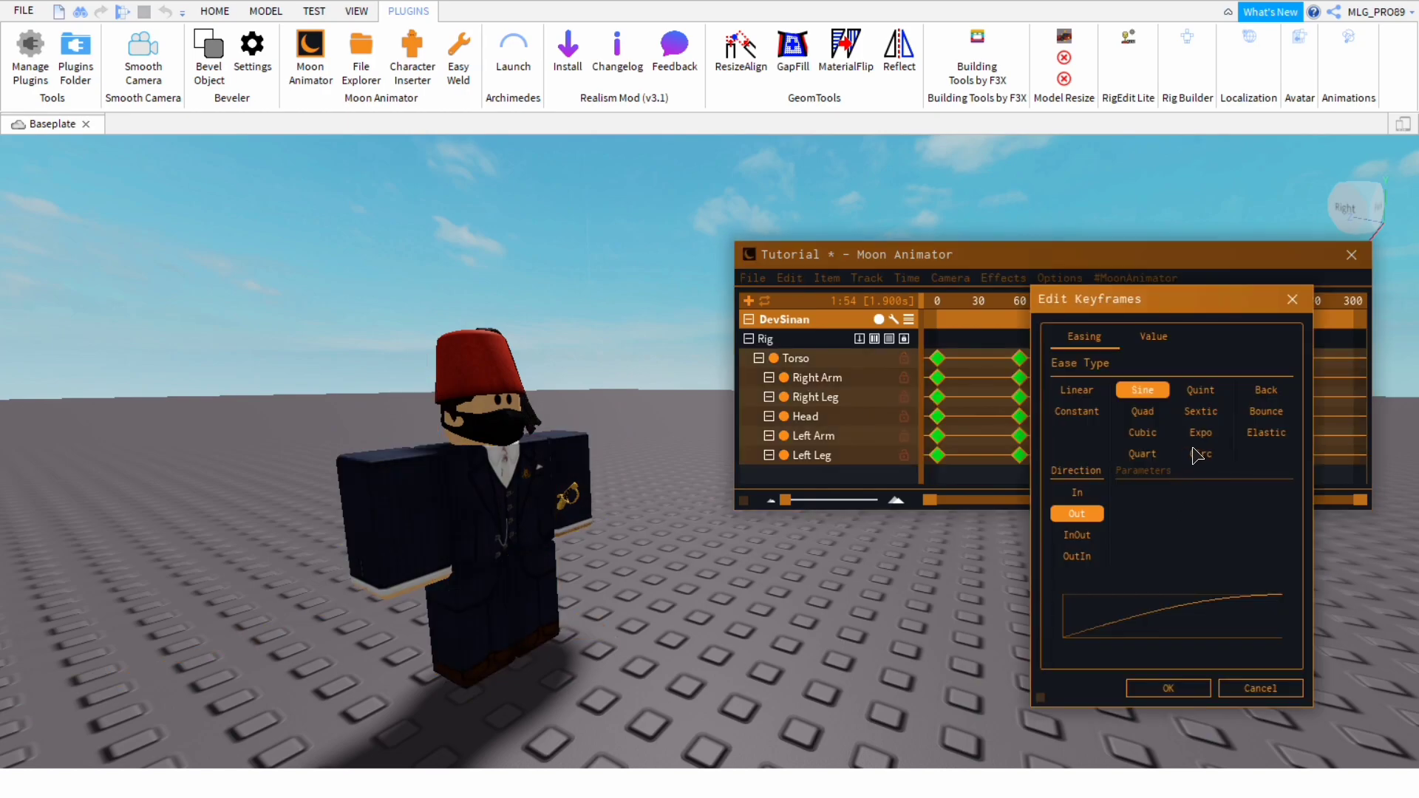
left_click(1168, 688)
left_click(1163, 526)
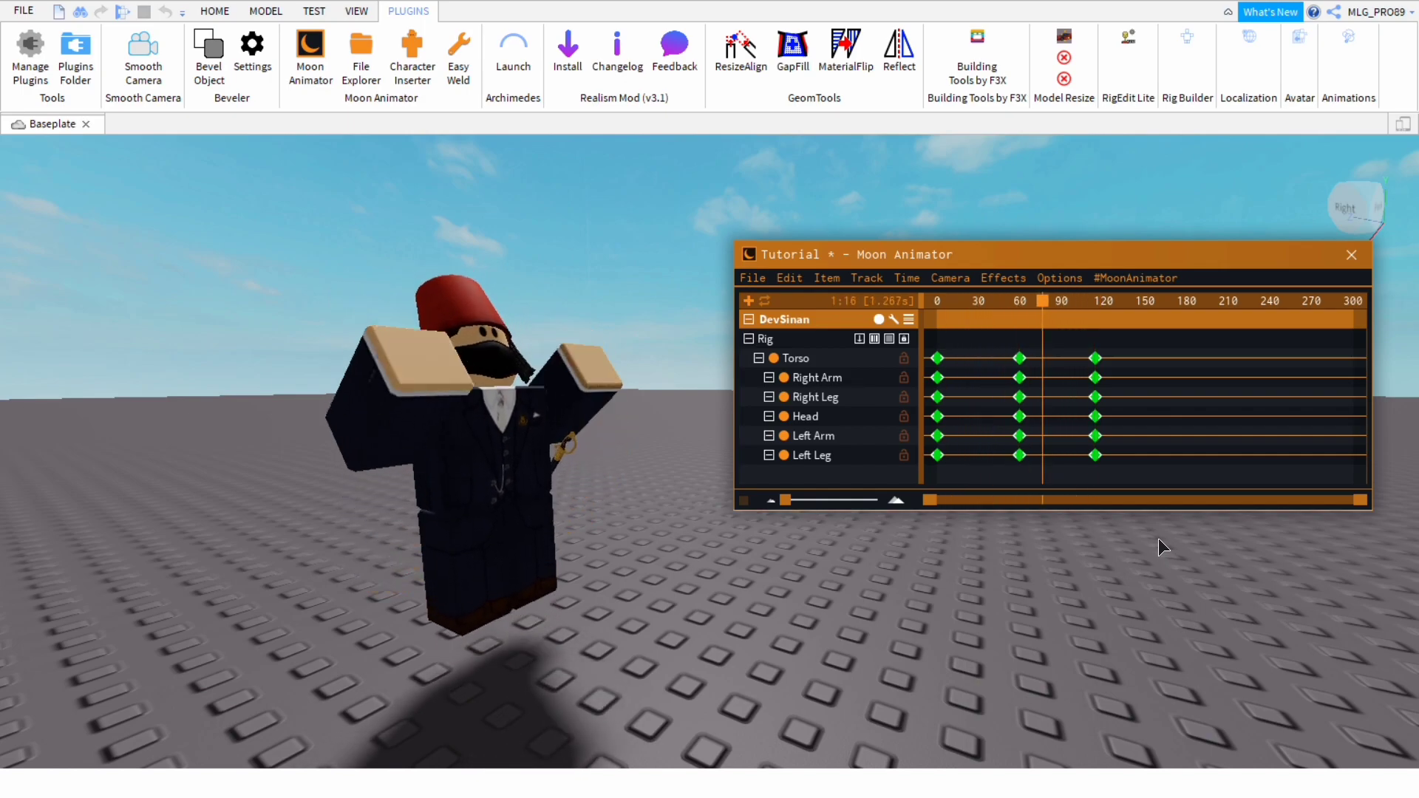
Set the Sine easing direction to OutIn for all keyframes and play back the animation
left_click_drag(927, 333, 1183, 538)
key("7")
left_click(1064, 571)
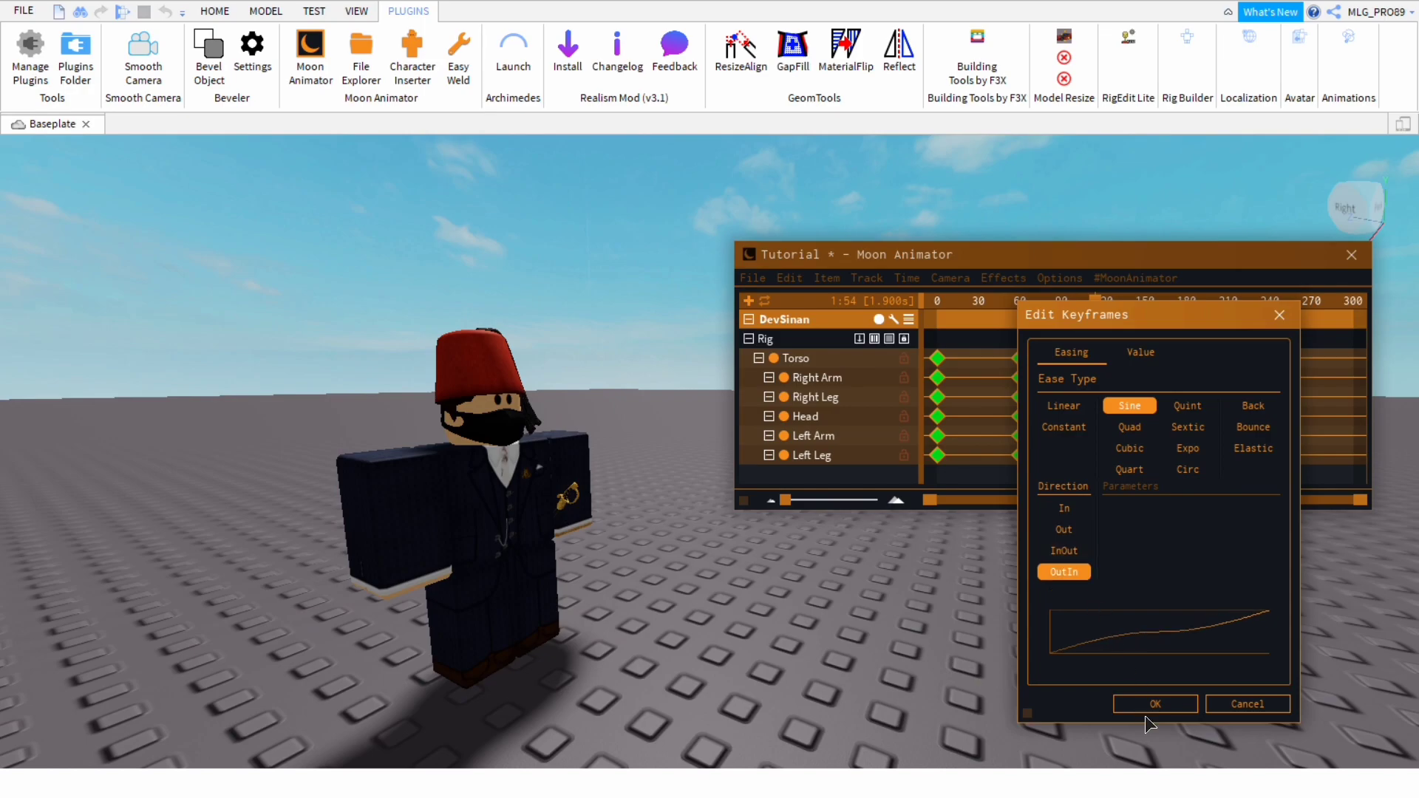
left_click(1155, 703)
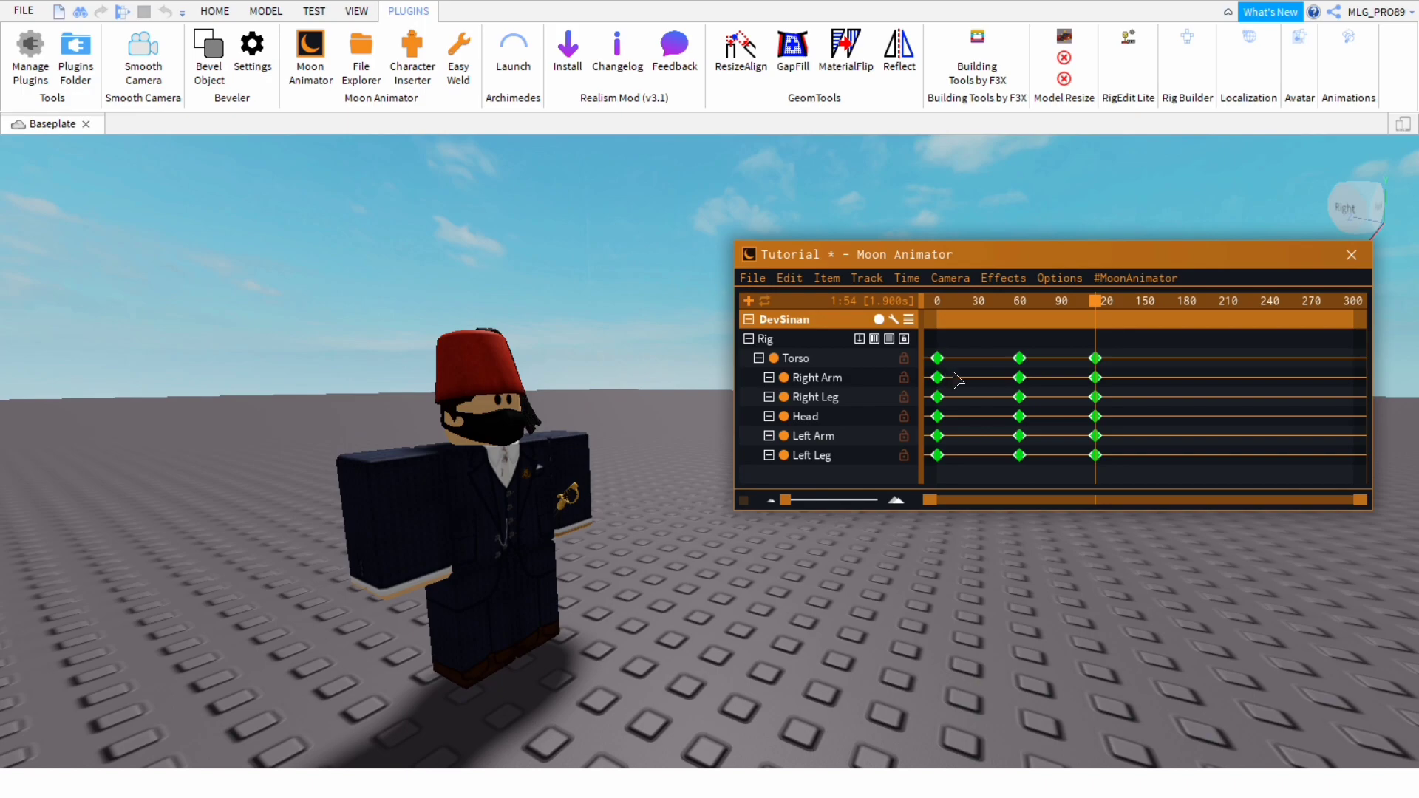
Apply Quad easing with direction In to all keyframes and play back the animation
left_click_drag(927, 340, 1195, 512)
key("7")
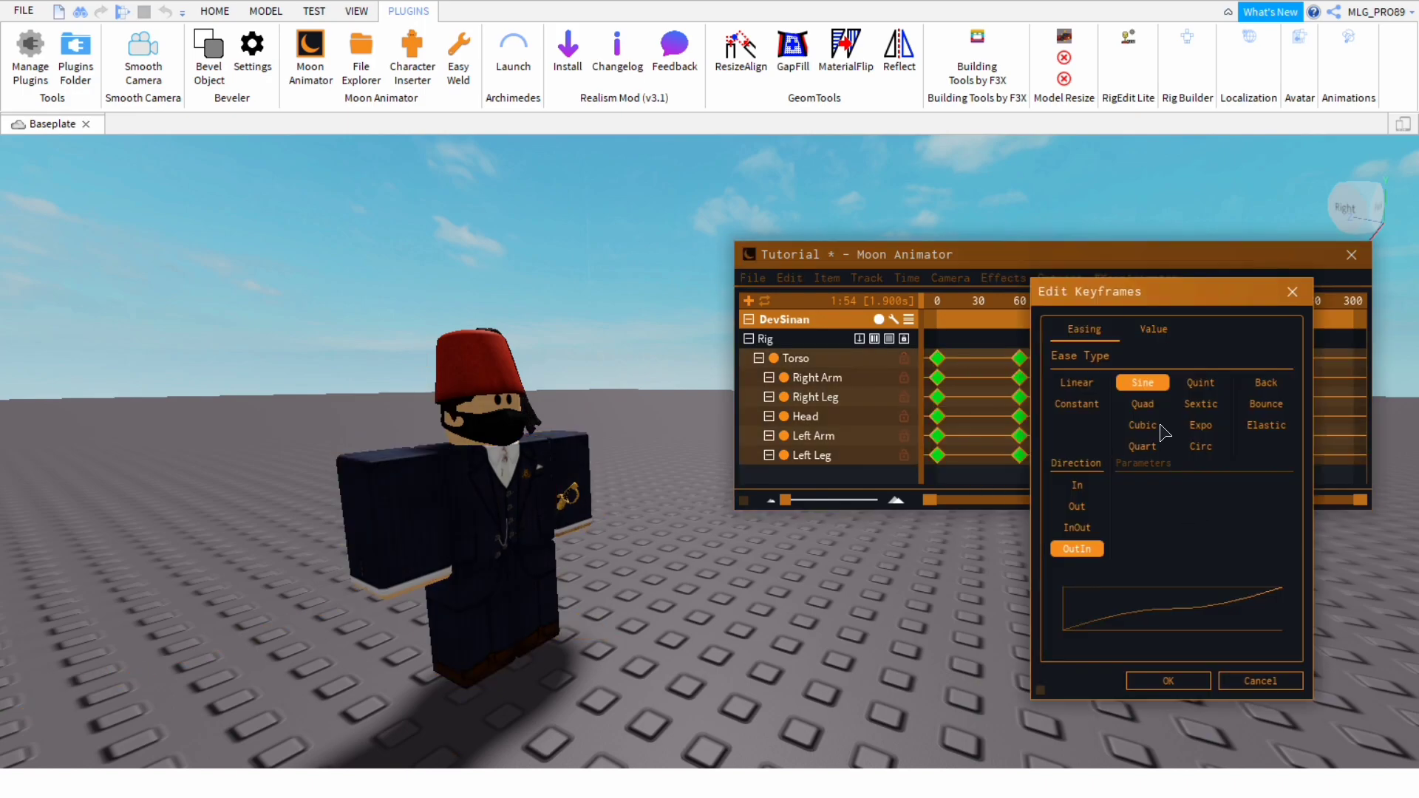
left_click(1143, 404)
left_click(1077, 485)
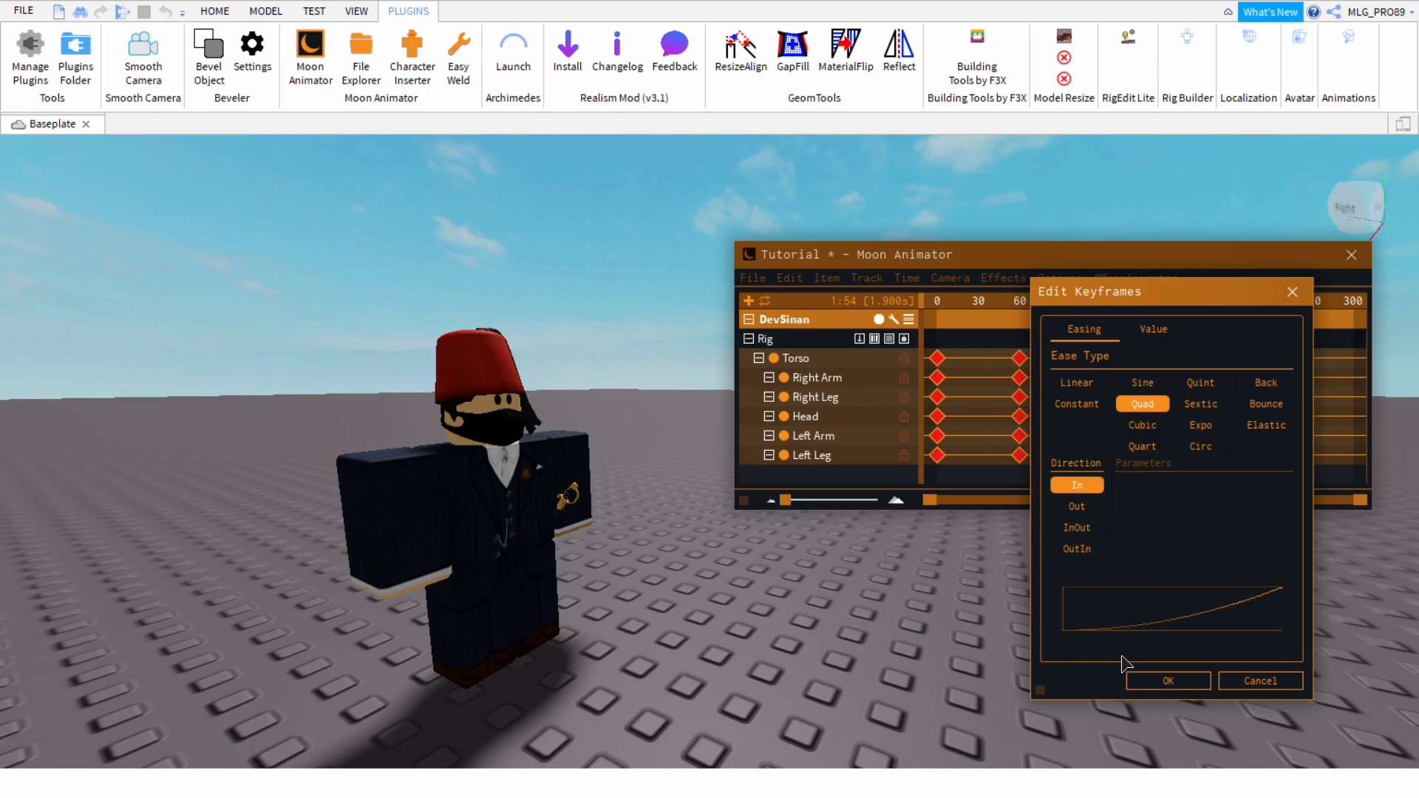
left_click(1168, 681)
key("space")
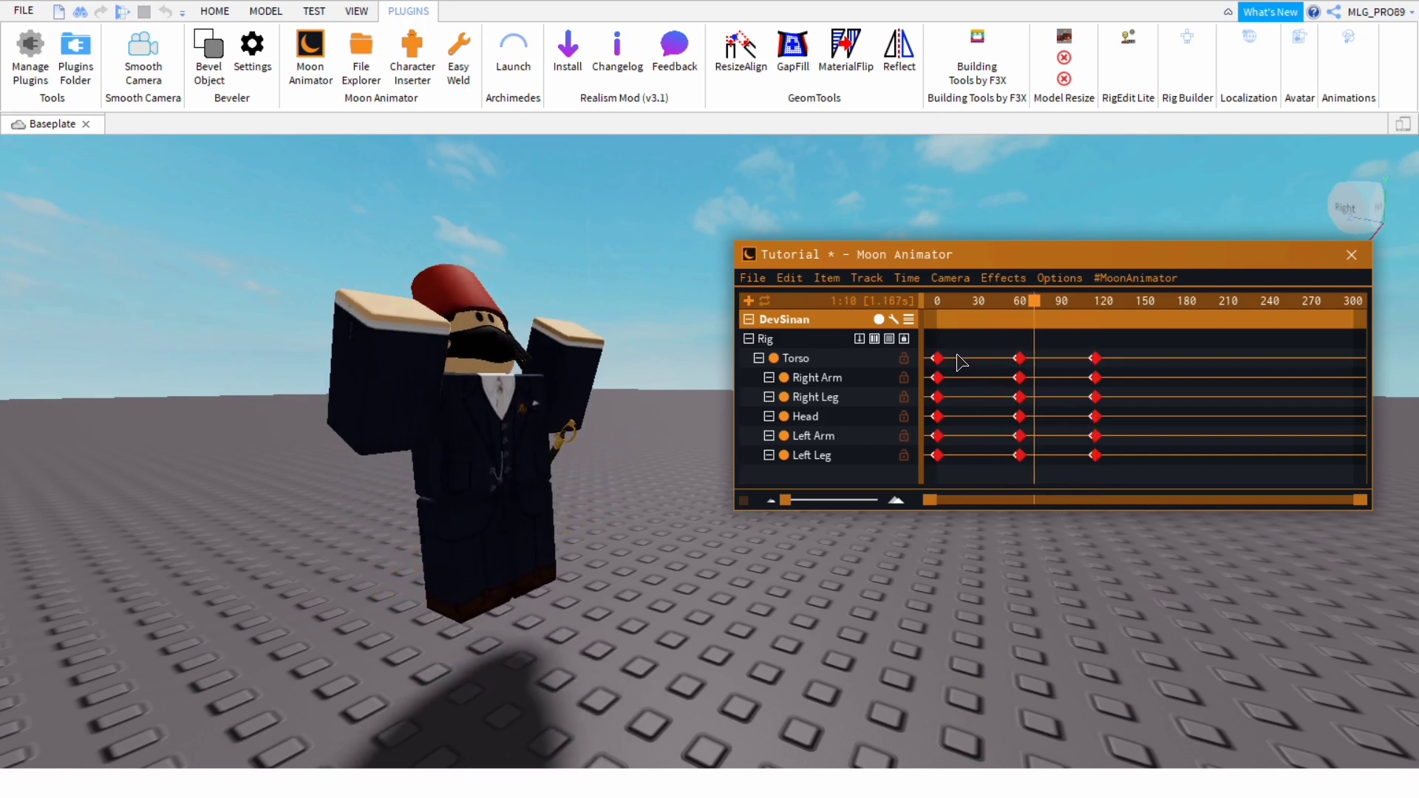
Set the Quad easing direction to Out for all keyframes and play back the animation
left_click_drag(928, 342, 1200, 526)
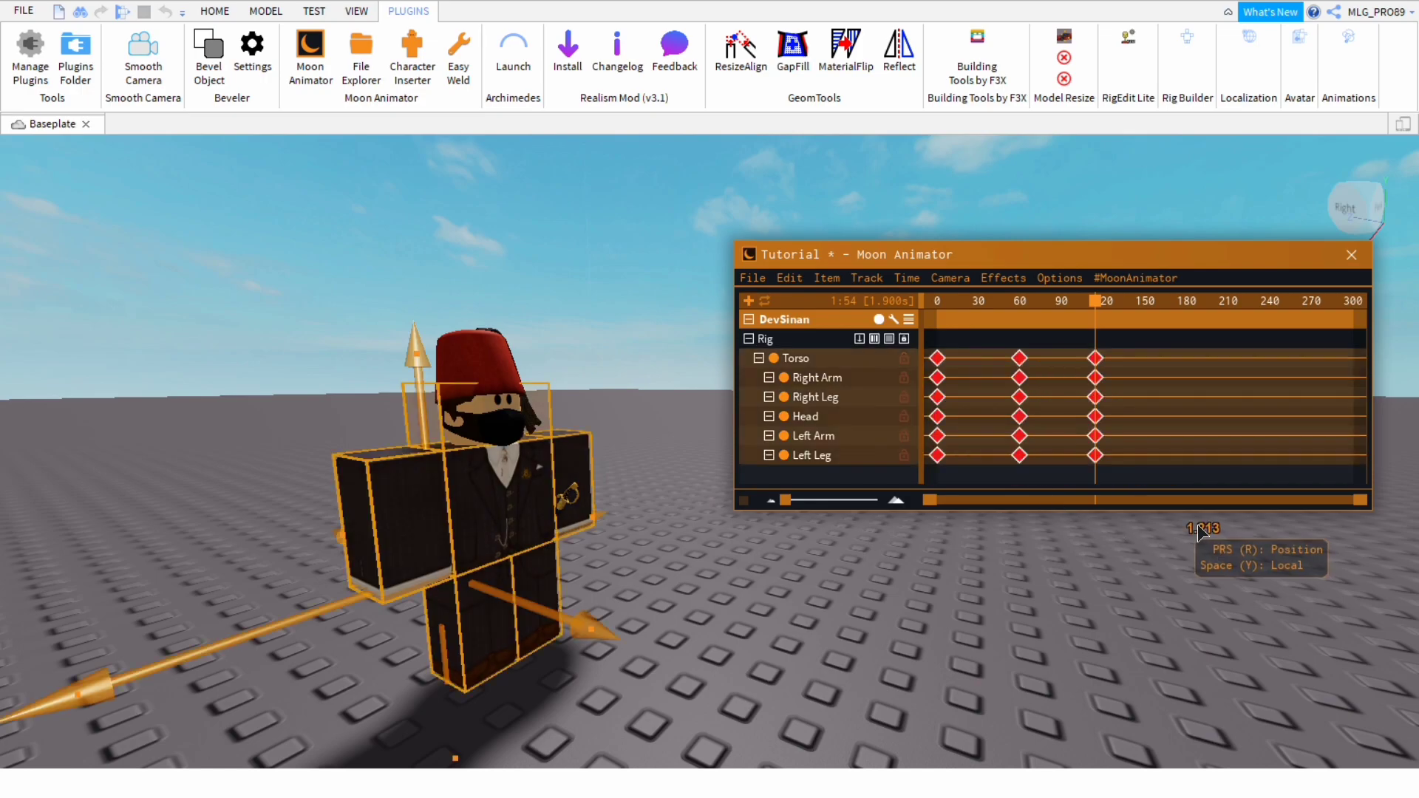
key("7")
left_click(1091, 520)
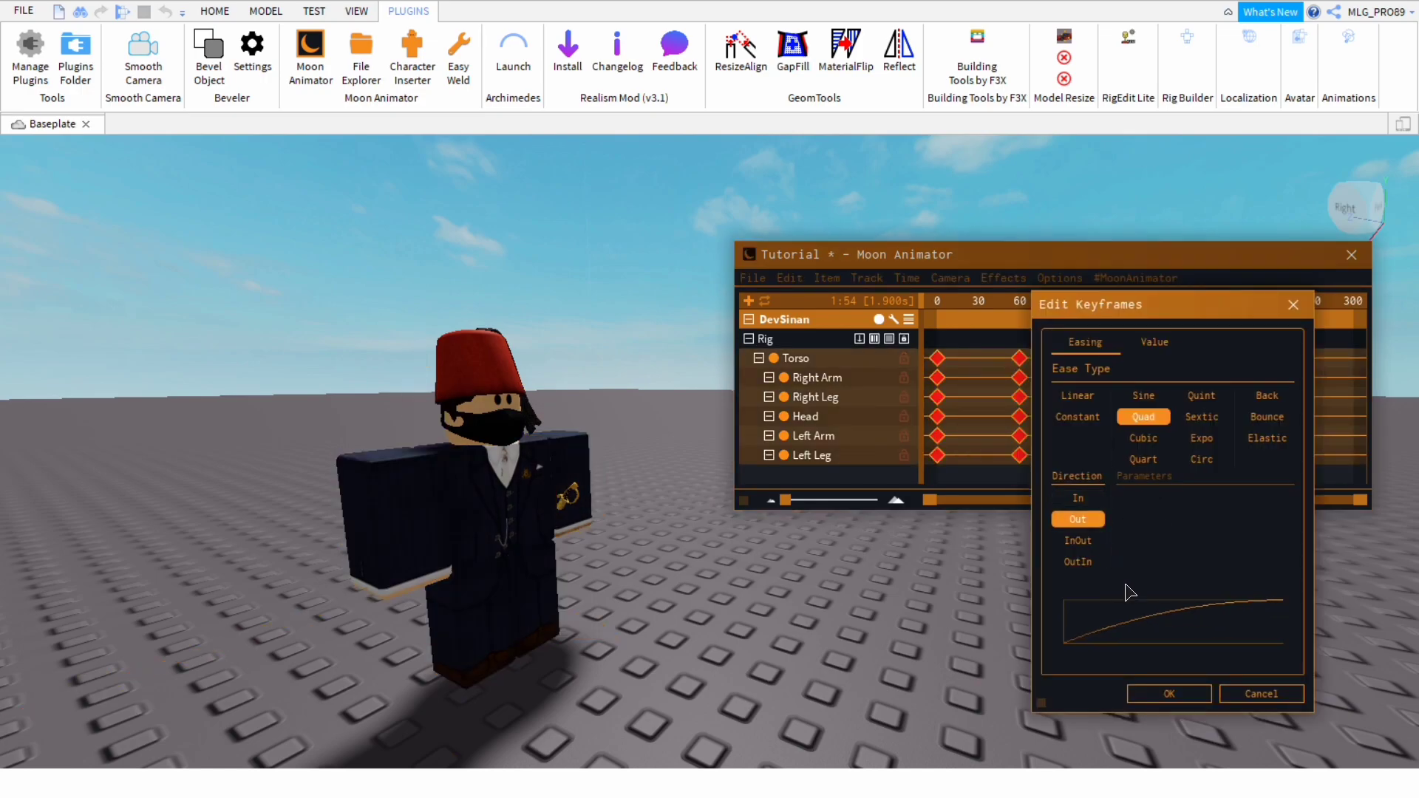
left_click(1168, 694)
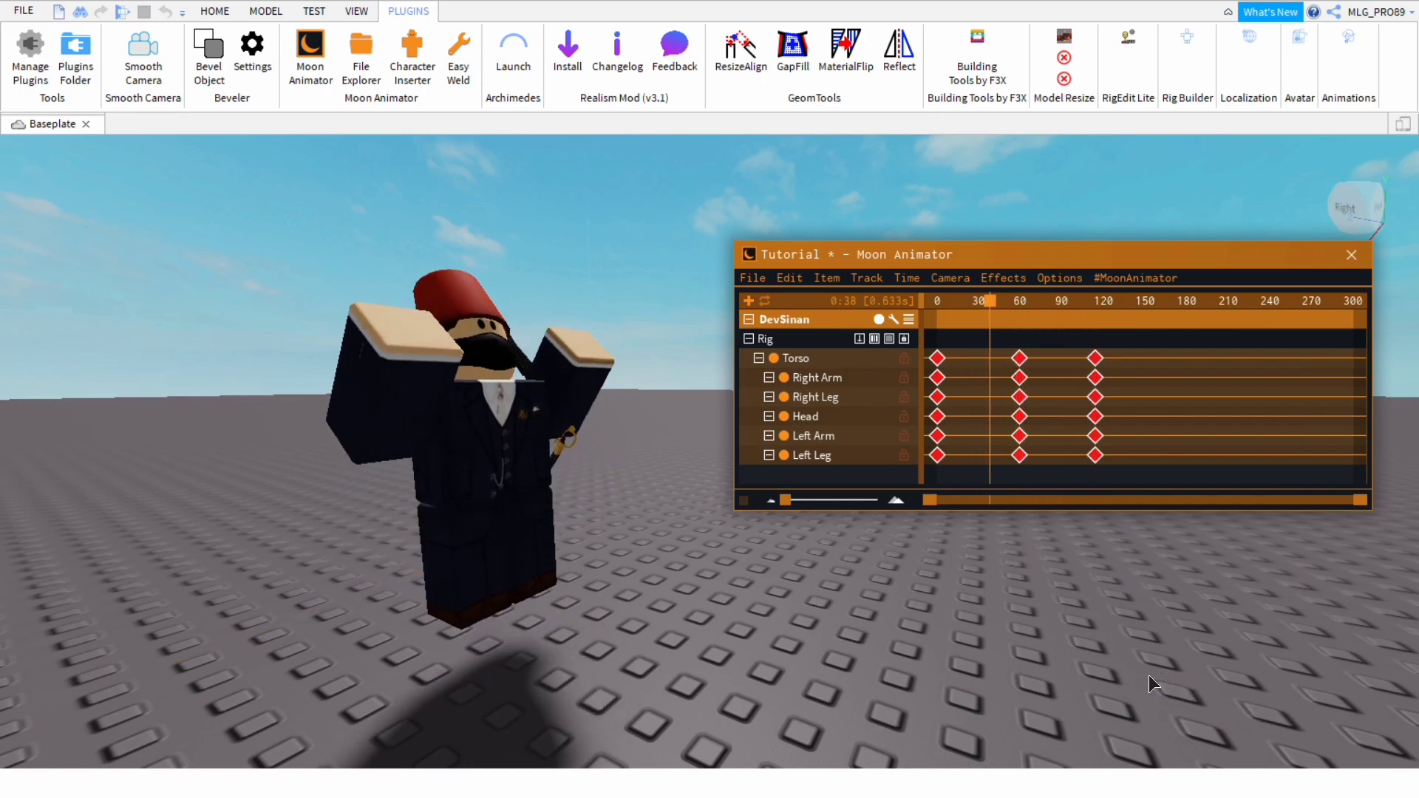
Set the Quad easing direction to InOut for all keyframes and play back the animation
key("7")
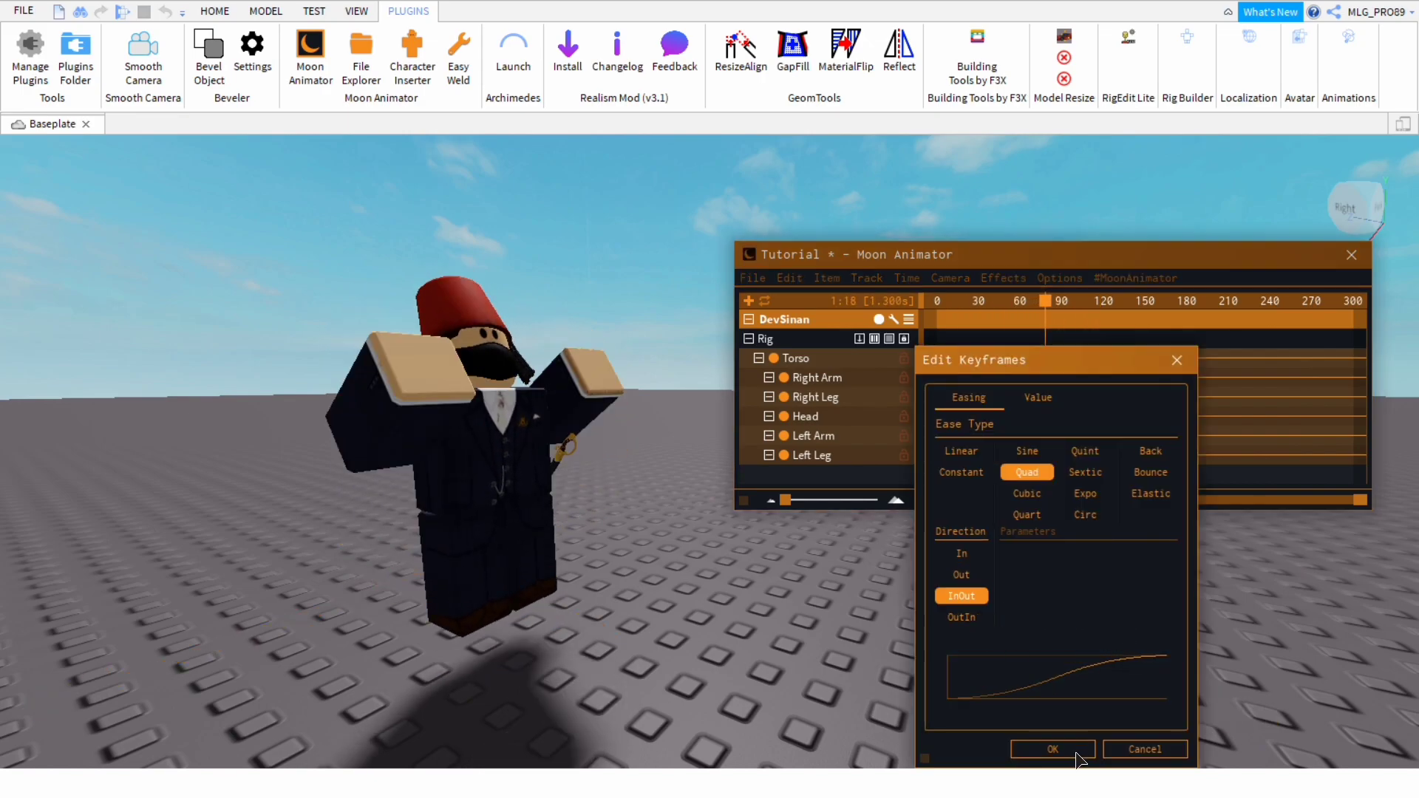
left_click(1068, 750)
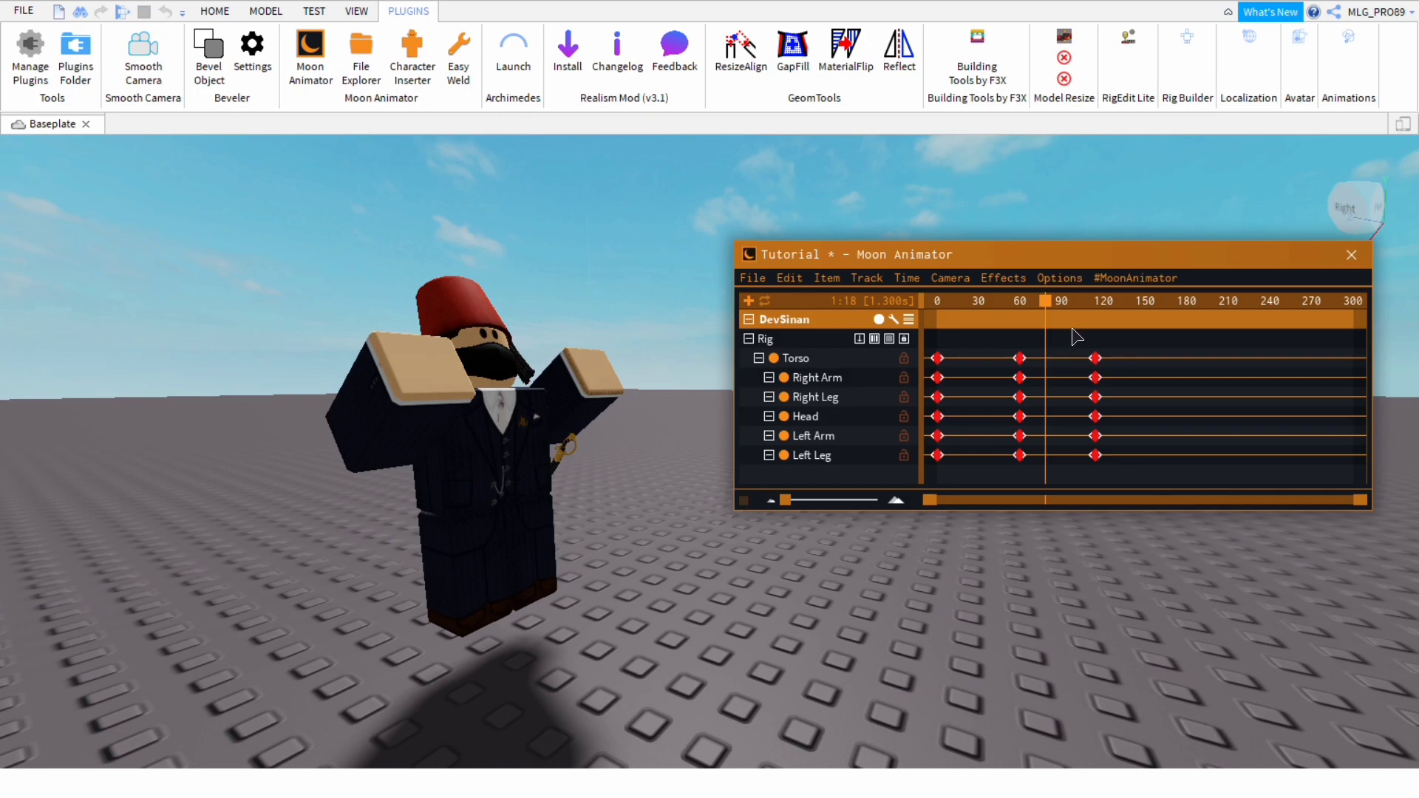
key("space")
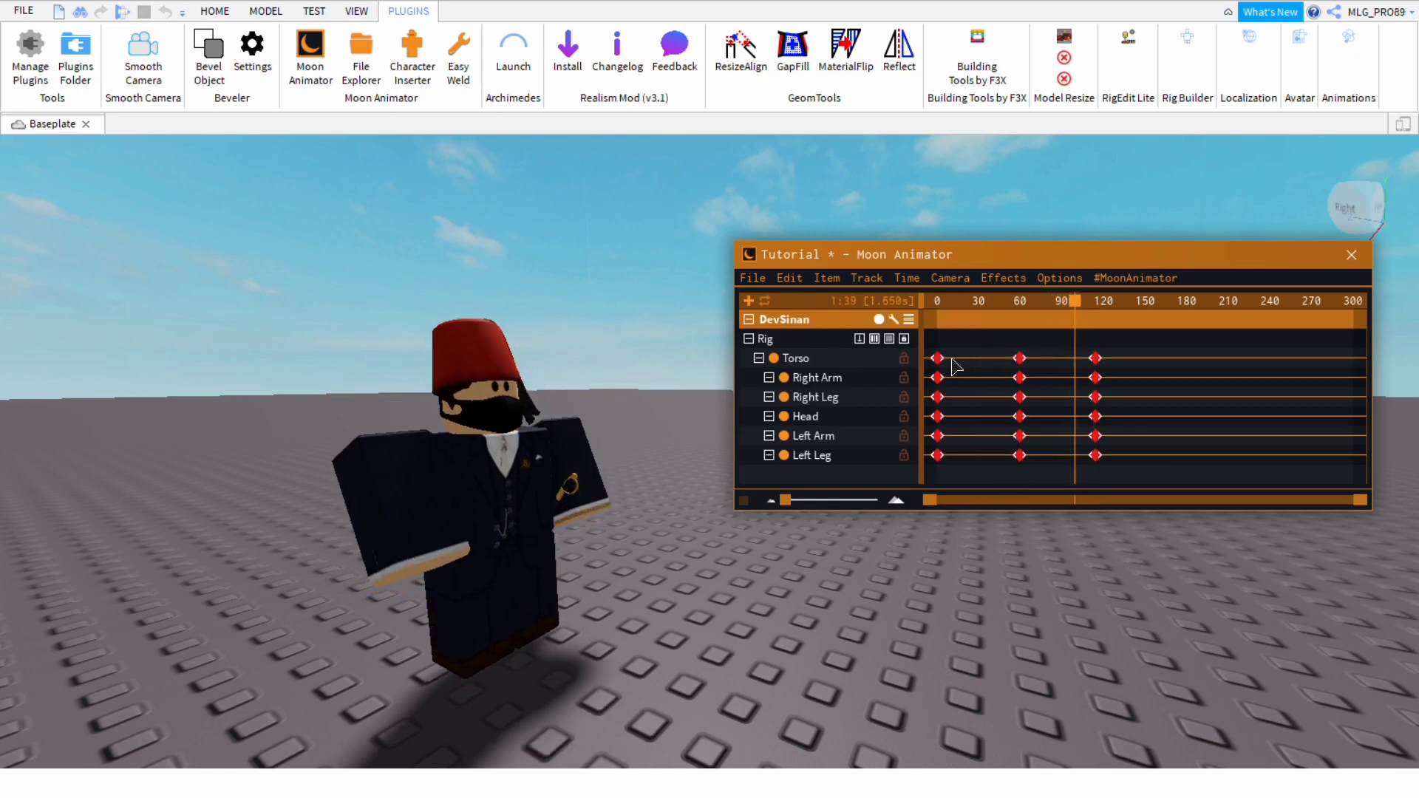
Apply Quint easing with direction In to all keyframes and play back the animation
left_click_drag(934, 328, 1160, 500)
key("7")
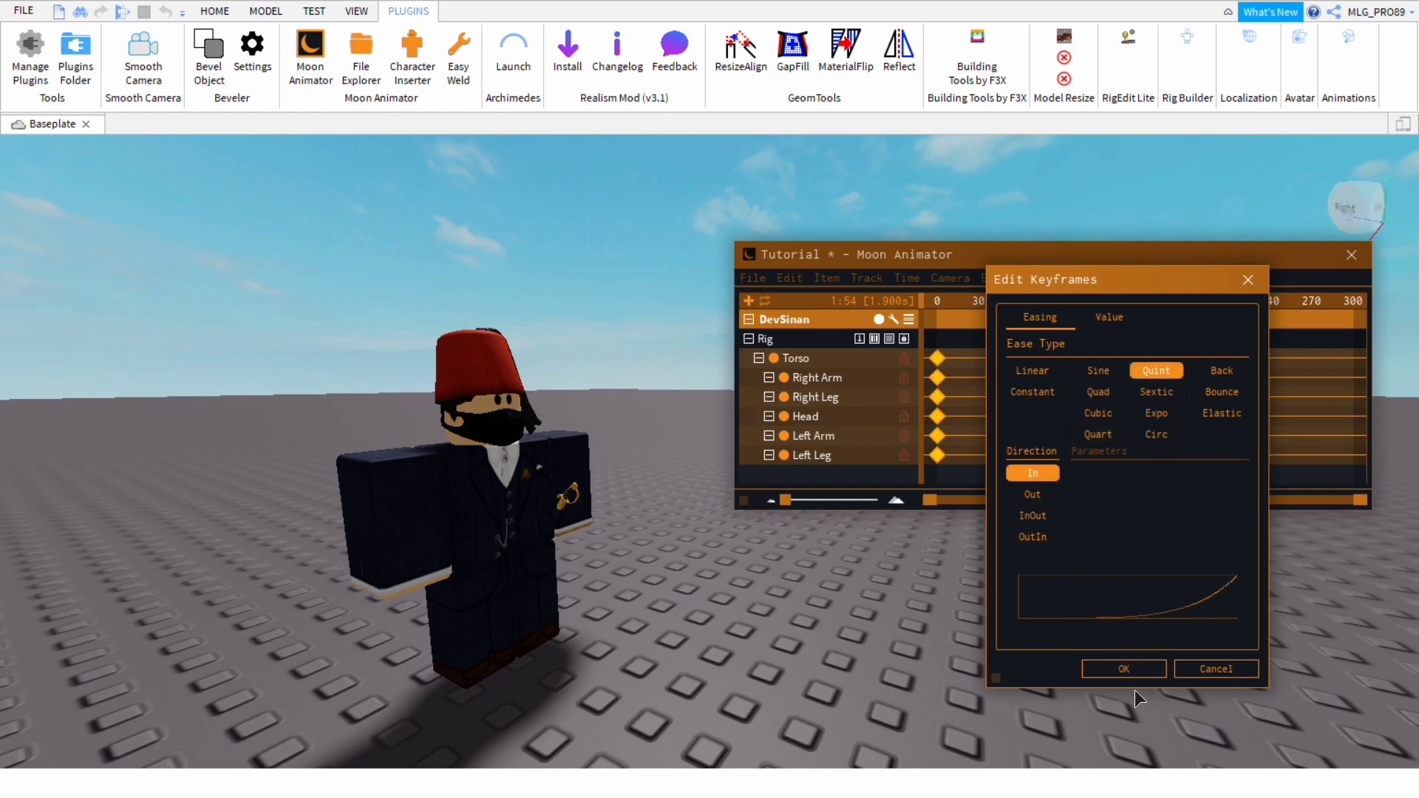
left_click(1127, 665)
left_click(1190, 430)
key("space")
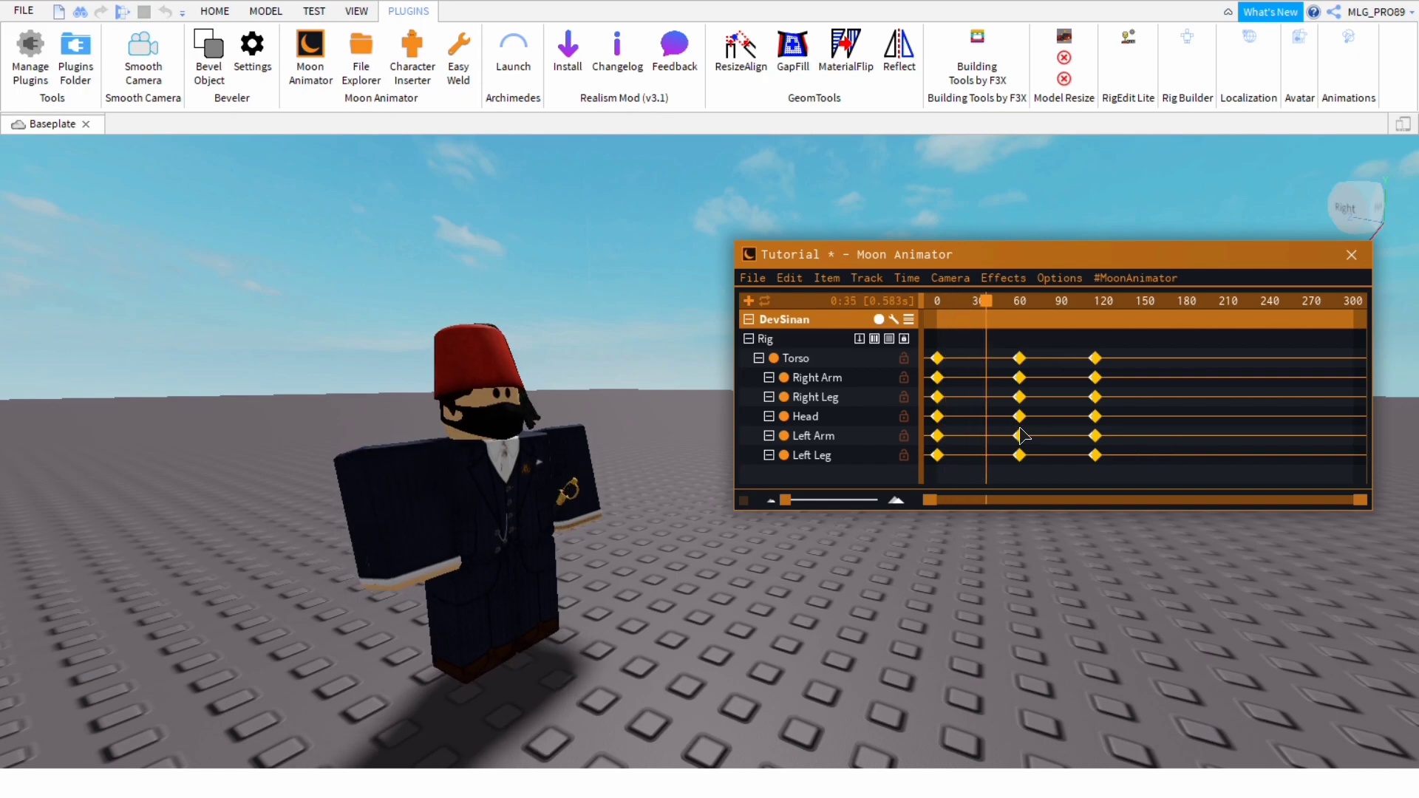
Try Expo easing with direction In on all keyframes and apply Circ easing instead
left_click_drag(926, 336, 1171, 520)
key("7")
left_click(1176, 435)
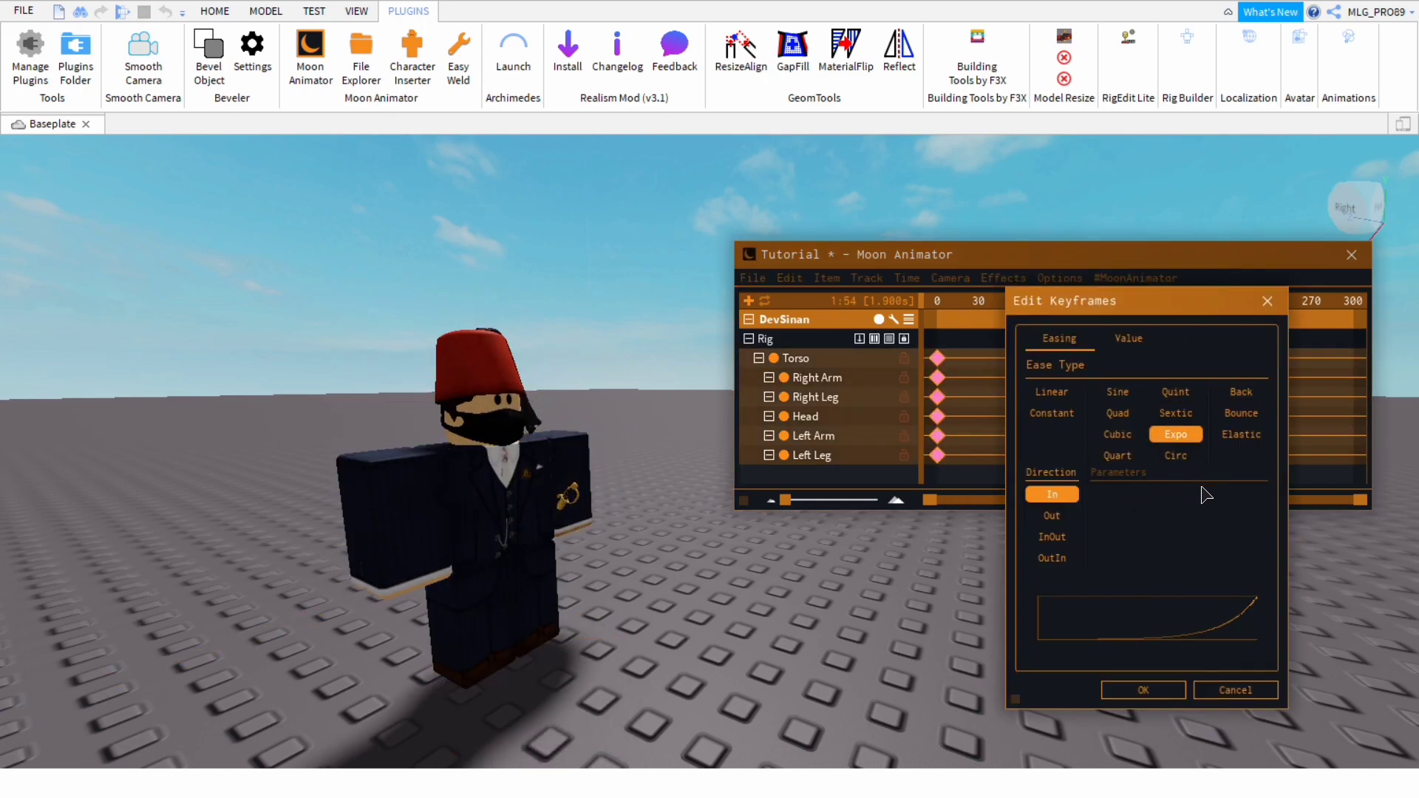
left_click(1176, 689)
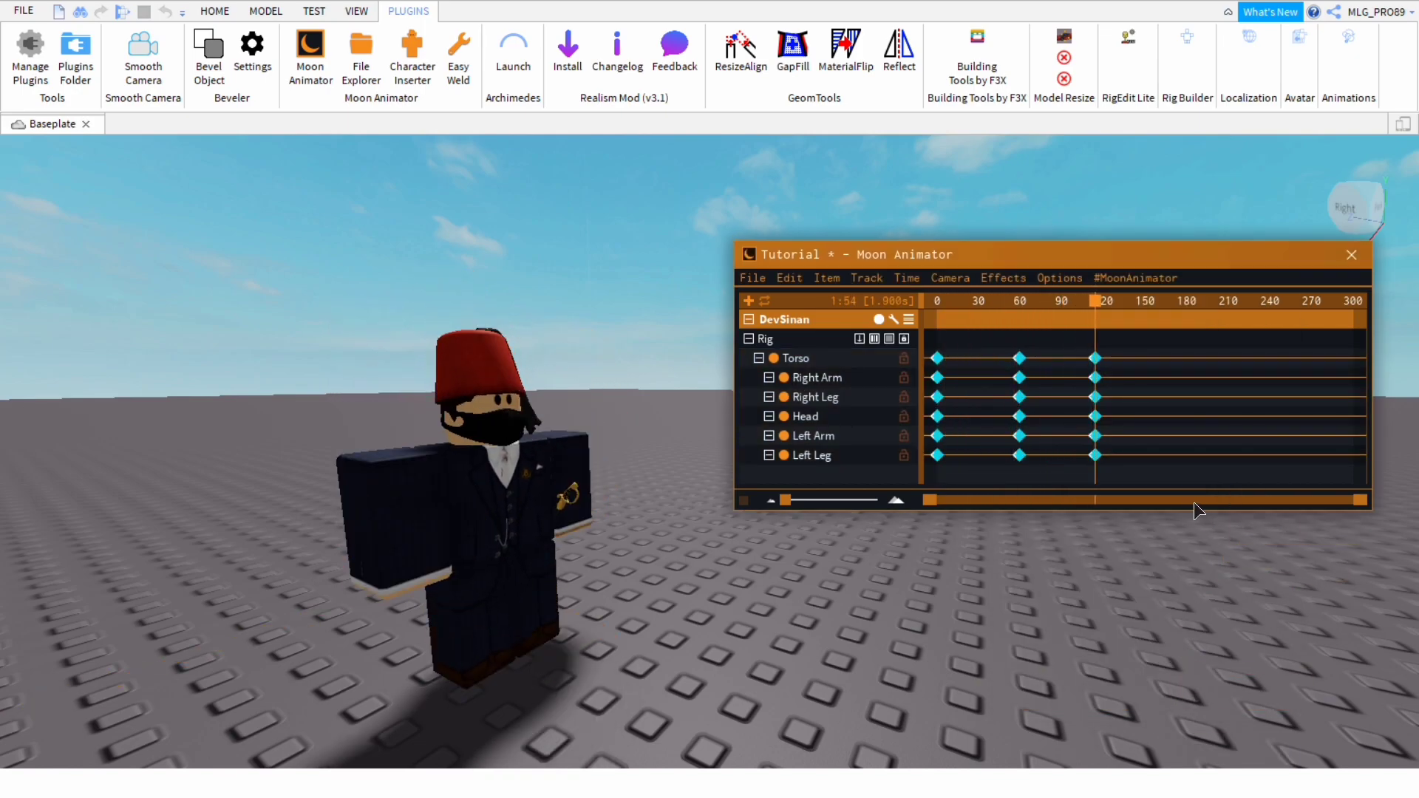
Set the Circ easing direction to Out for all keyframes and play back the animation
left_click_drag(1076, 494, 1190, 516)
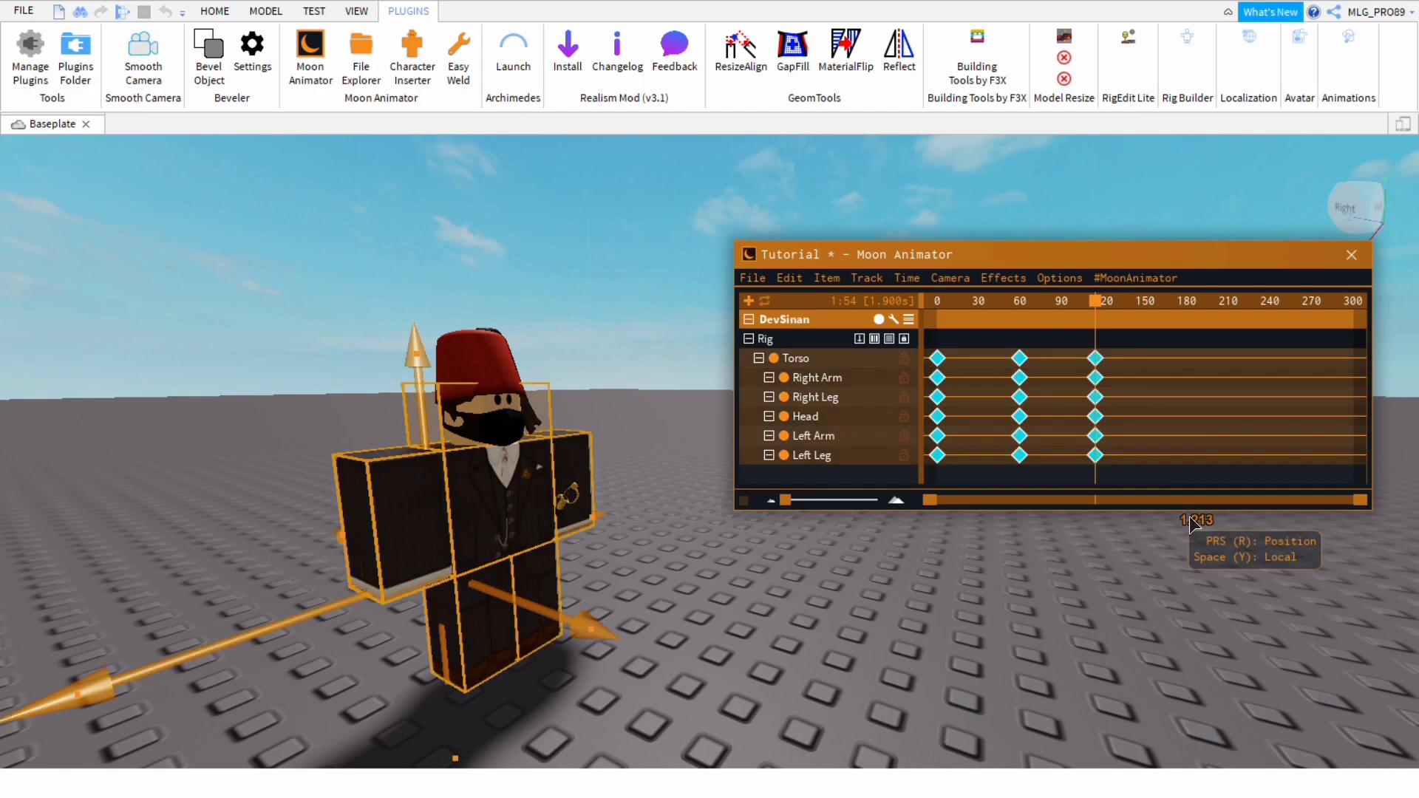
key("e")
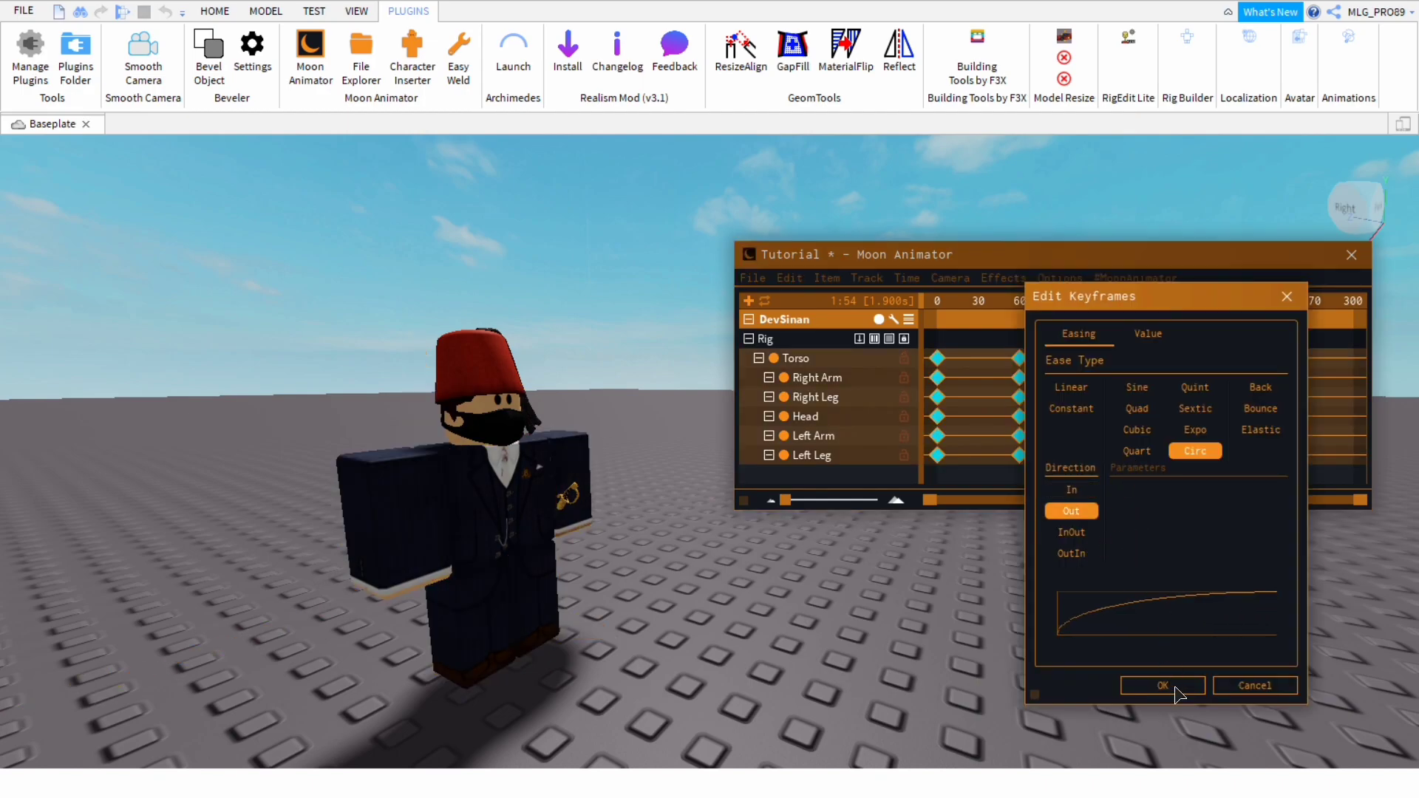
key("space")
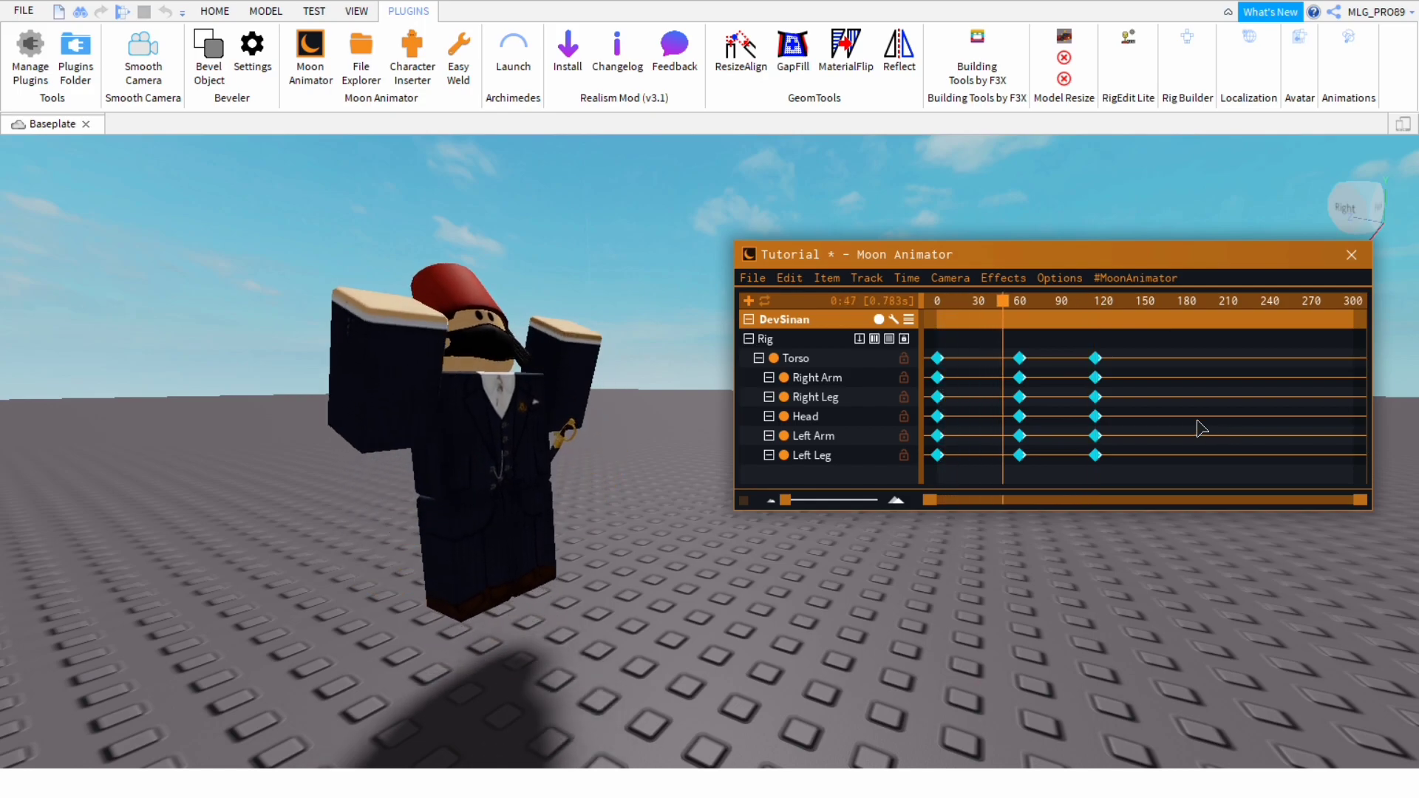
Compare the easing curves of Sextic Out, Expo Out and Circ In for all keyframes
left_click_drag(931, 335, 1193, 524)
key("7")
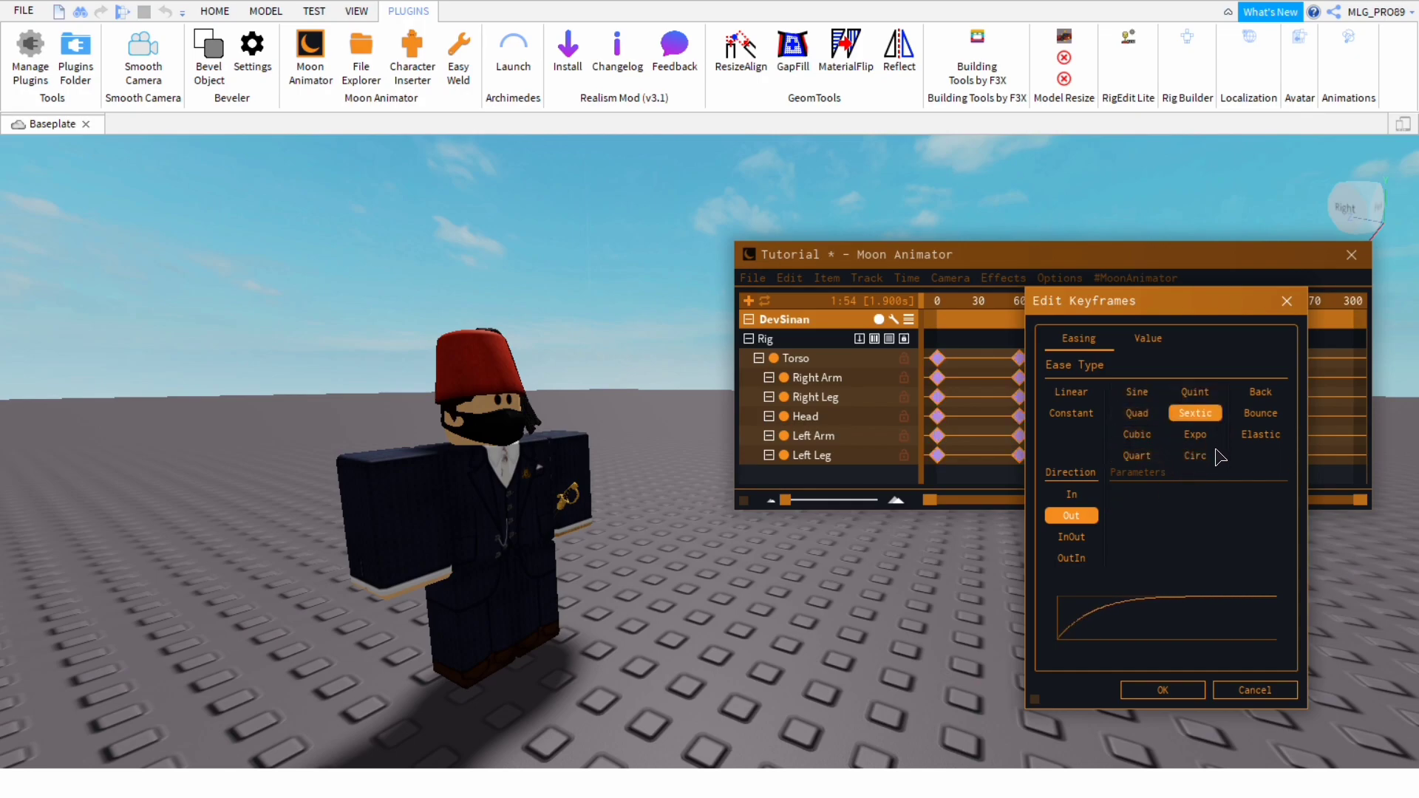
mouse_move(1097, 637)
left_mouse_down()
mouse_move(1140, 634)
mouse_move(1053, 665)
mouse_move(1169, 620)
mouse_move(1007, 642)
left_mouse_up()
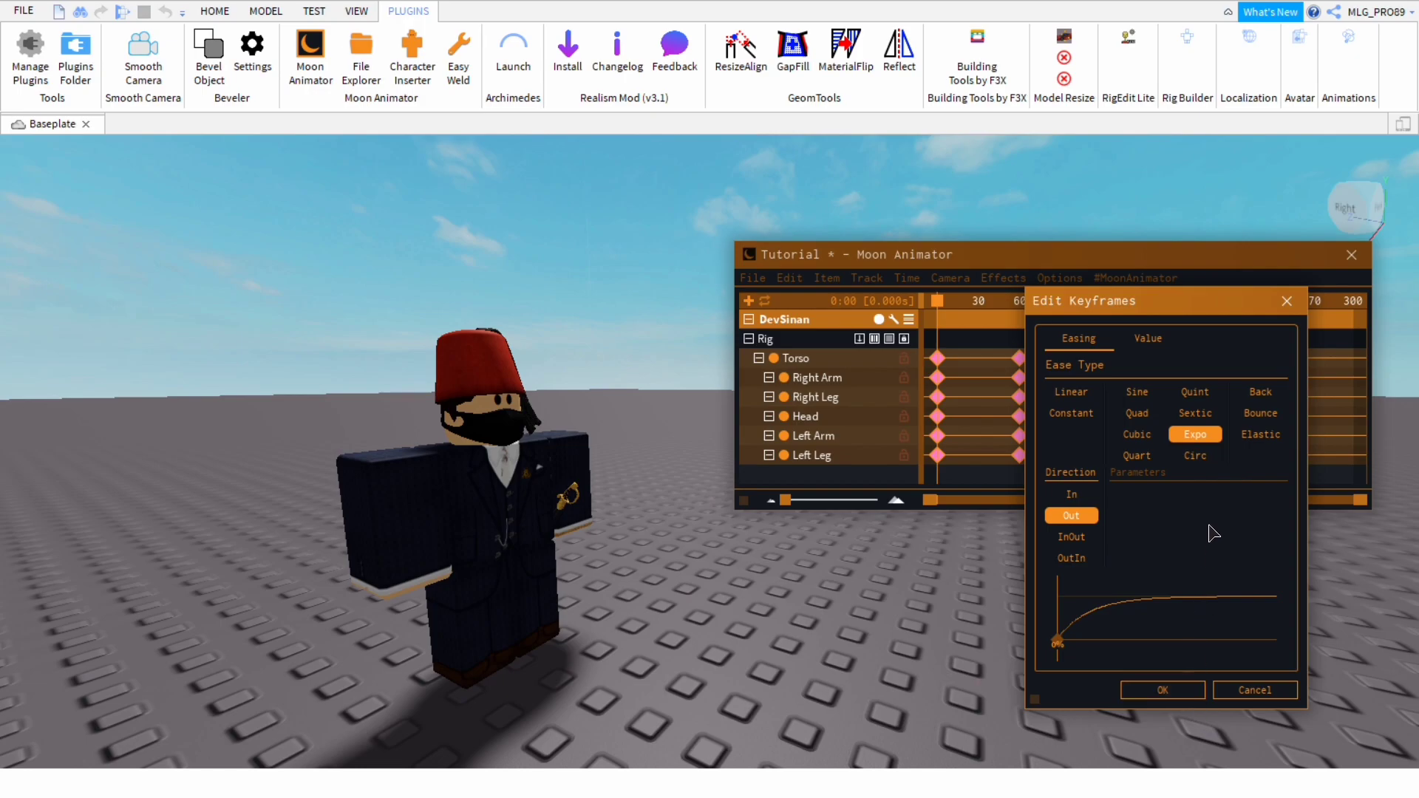
mouse_move(1106, 658)
left_mouse_down()
mouse_move(1086, 659)
mouse_move(1138, 652)
mouse_move(1056, 653)
mouse_move(1197, 668)
mouse_move(1277, 648)
mouse_move(1307, 615)
left_mouse_up()
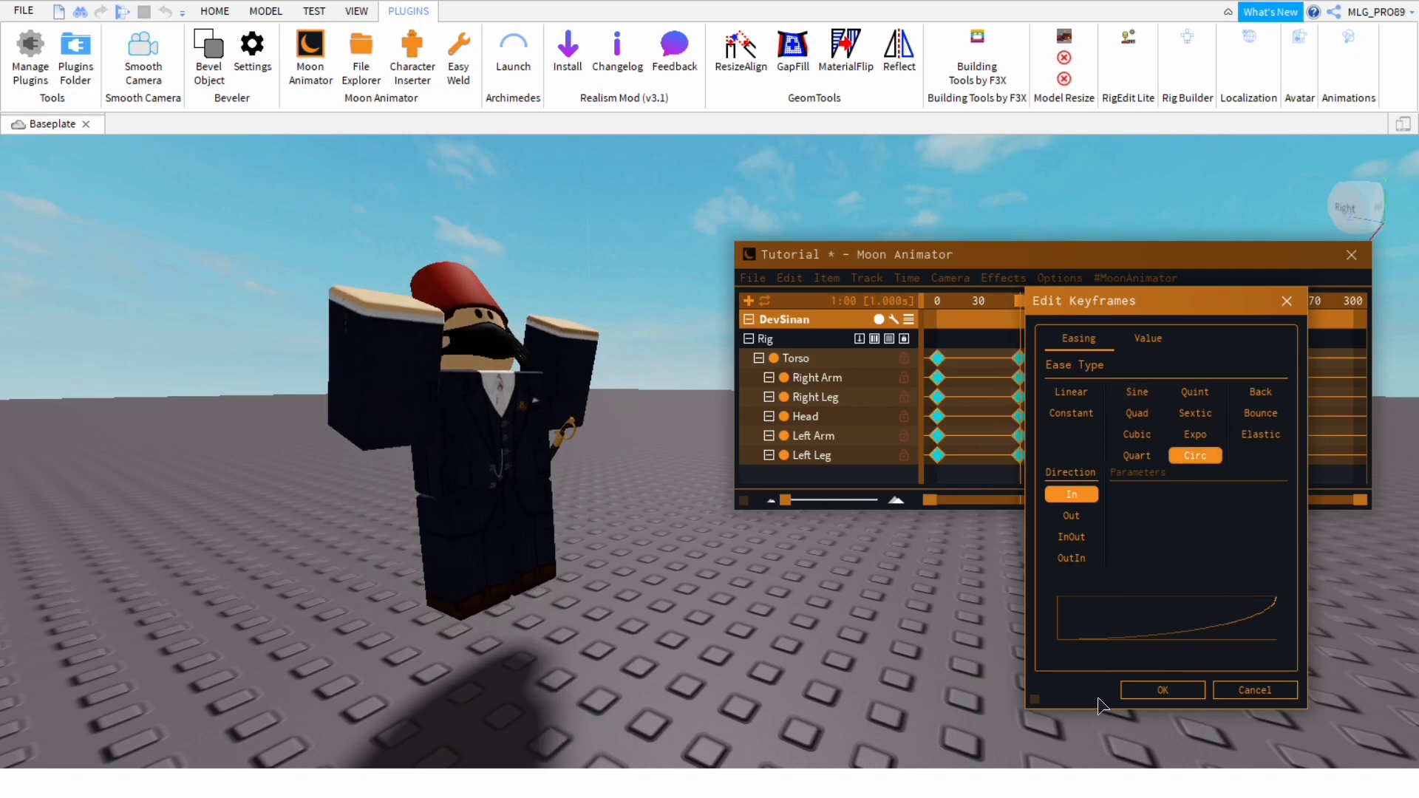
mouse_move(1197, 650)
left_mouse_down()
mouse_move(1251, 648)
mouse_move(1314, 572)
left_mouse_up()
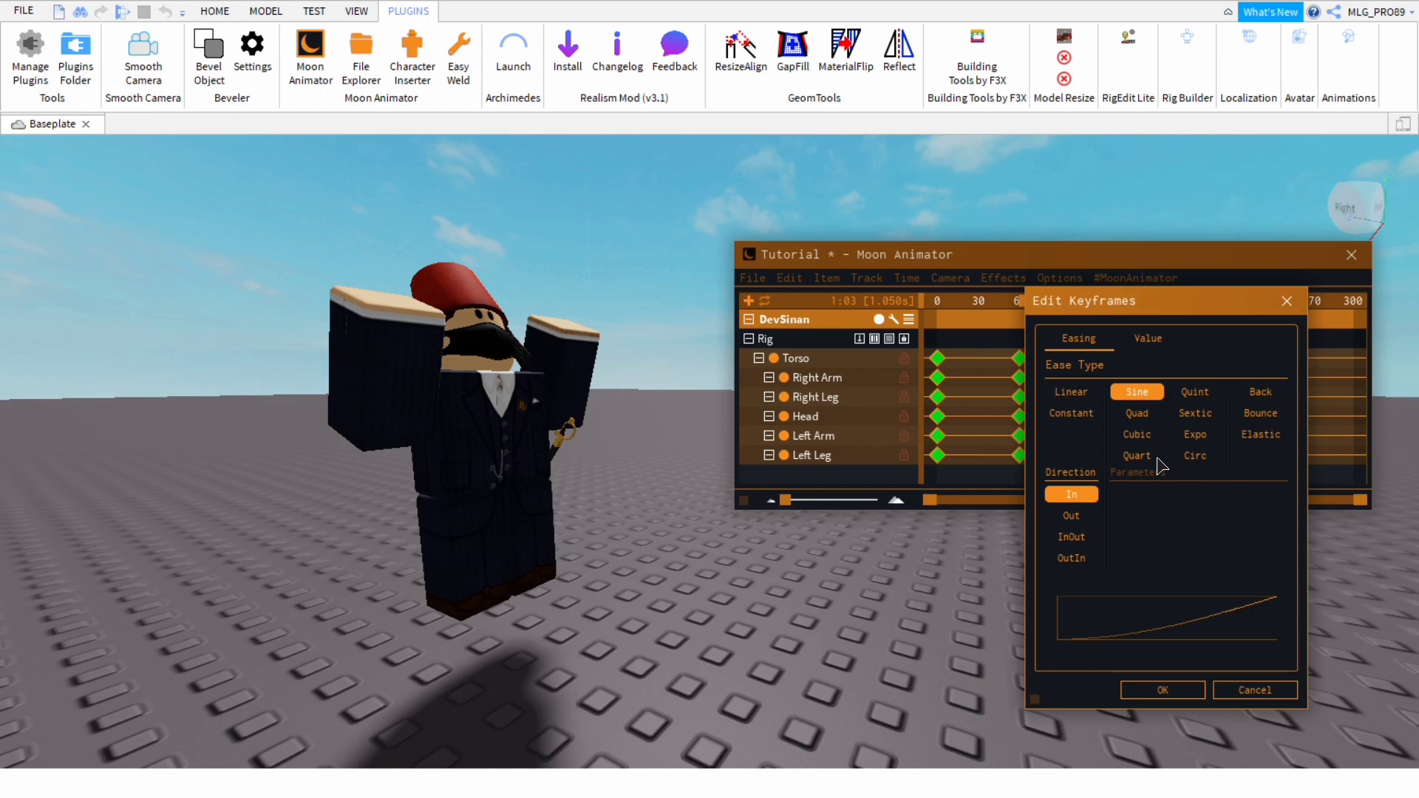
Compare the Sine and Sextic In curves, apply Quint easing with direction In to all keyframes, and play back the animation
left_click(1159, 436)
left_click(1158, 418)
left_click(1159, 439)
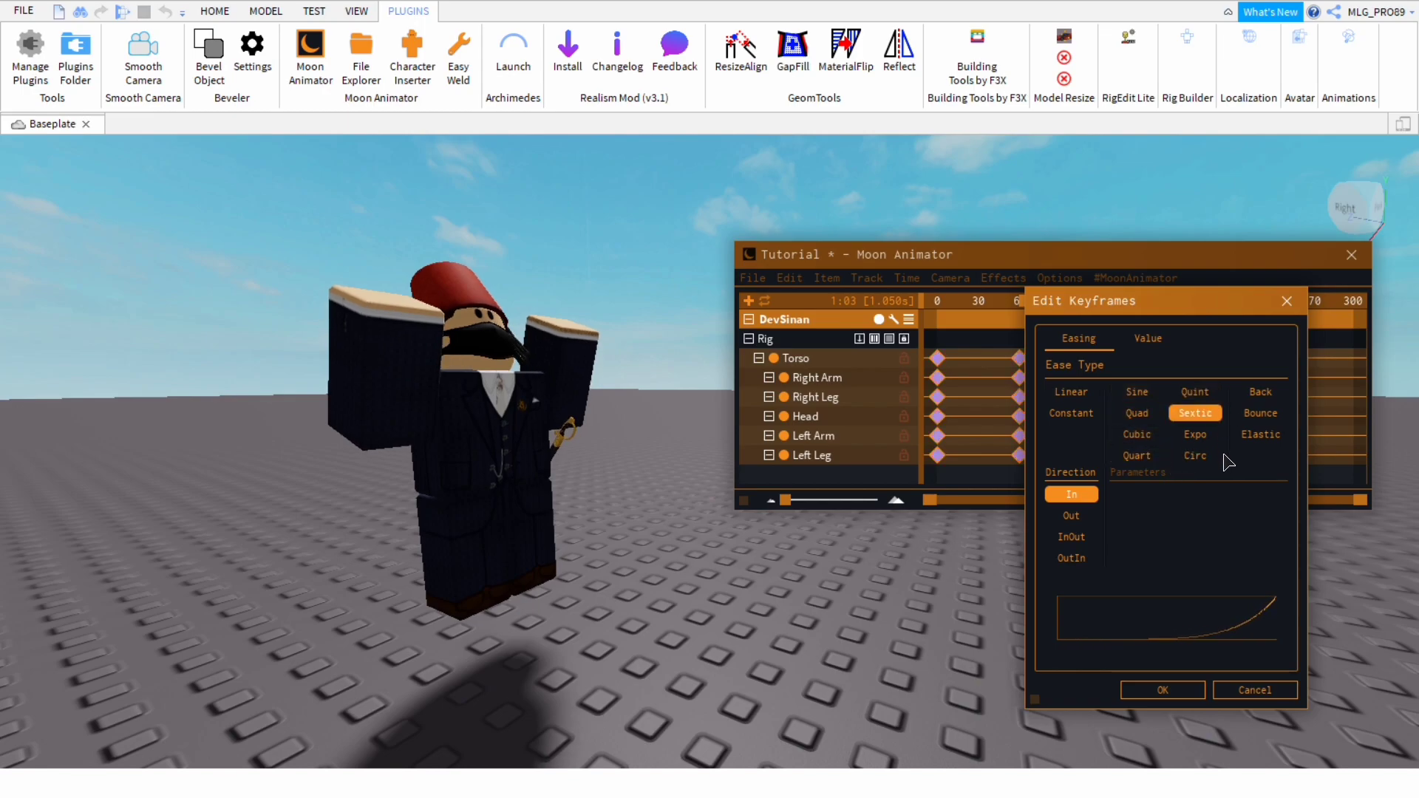
left_click(1146, 396)
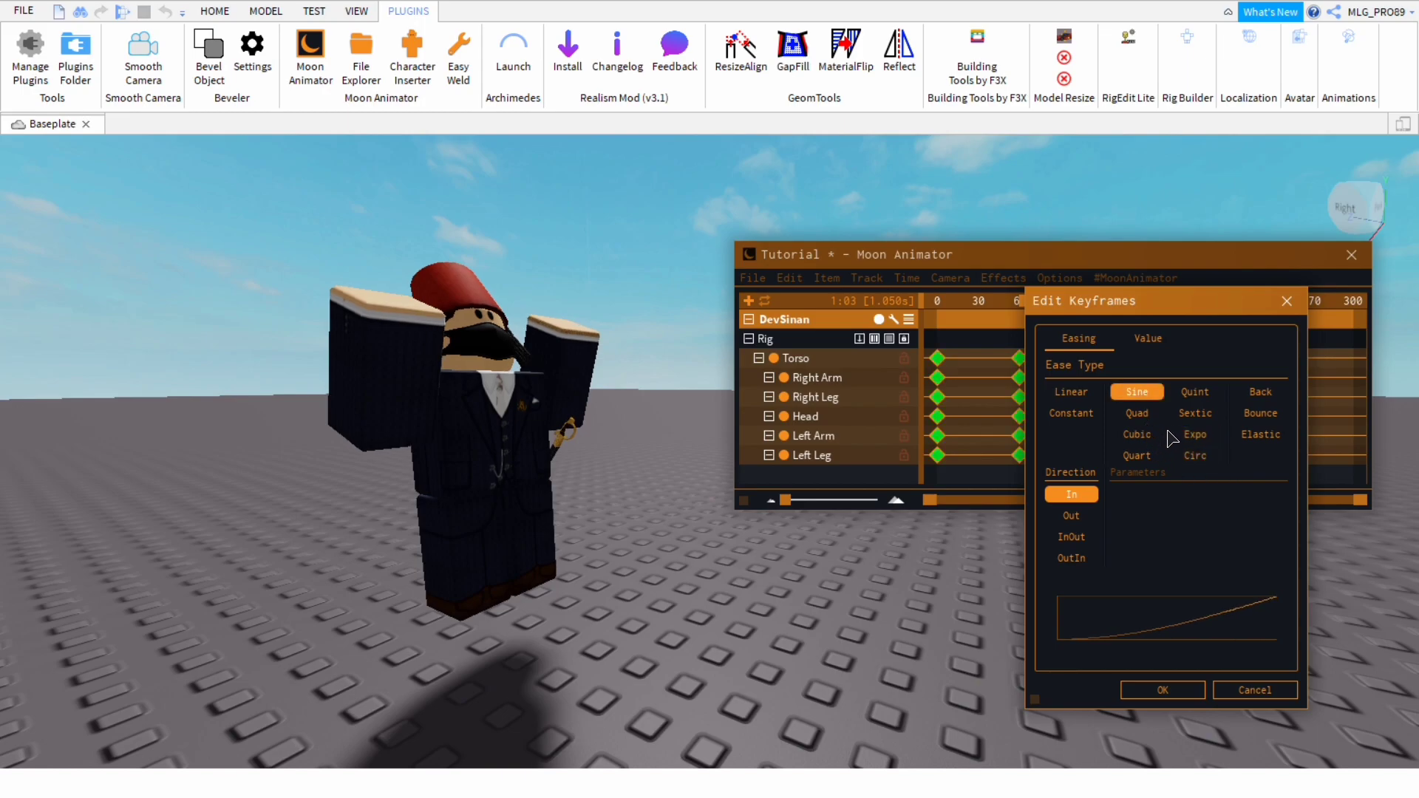
left_click(1146, 456)
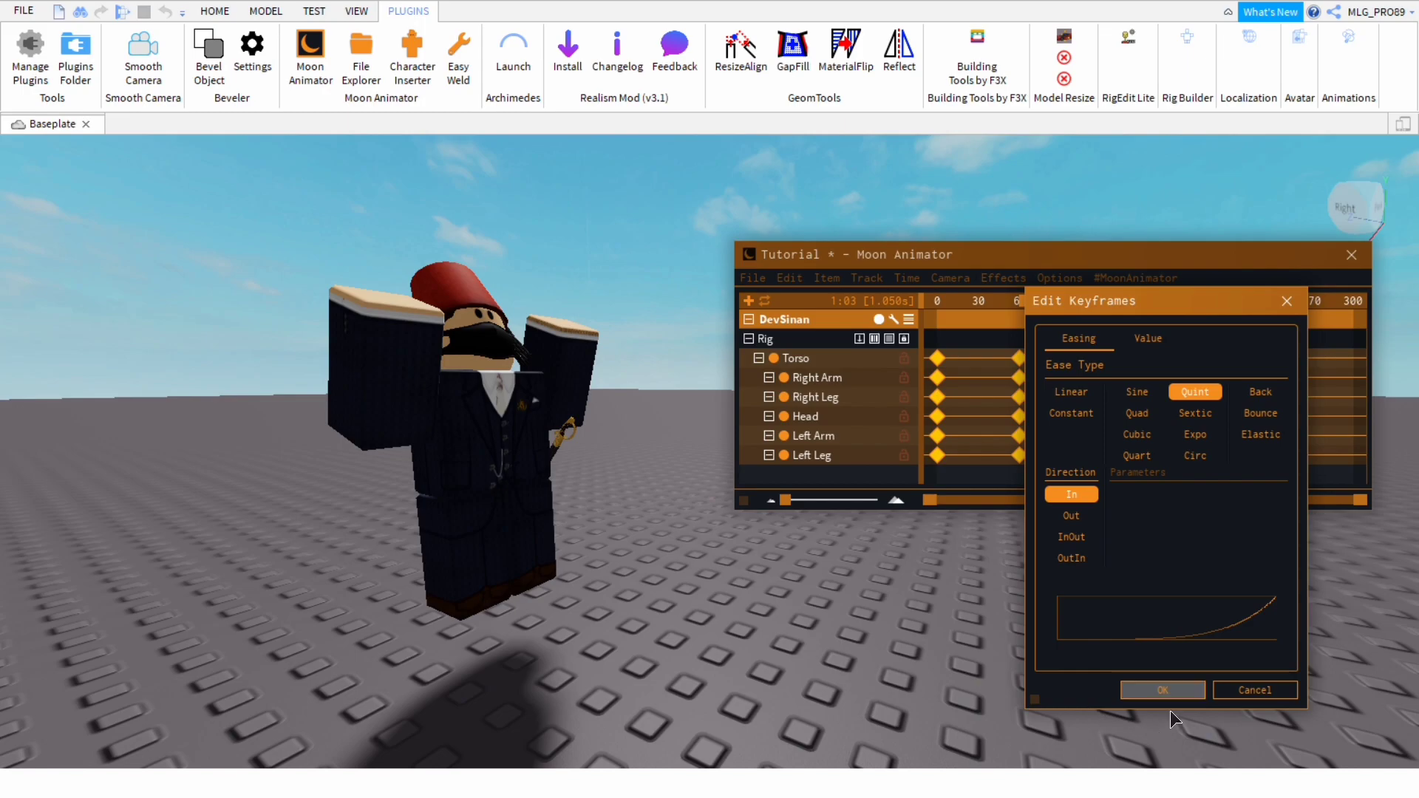
left_click(1166, 691)
key("space")
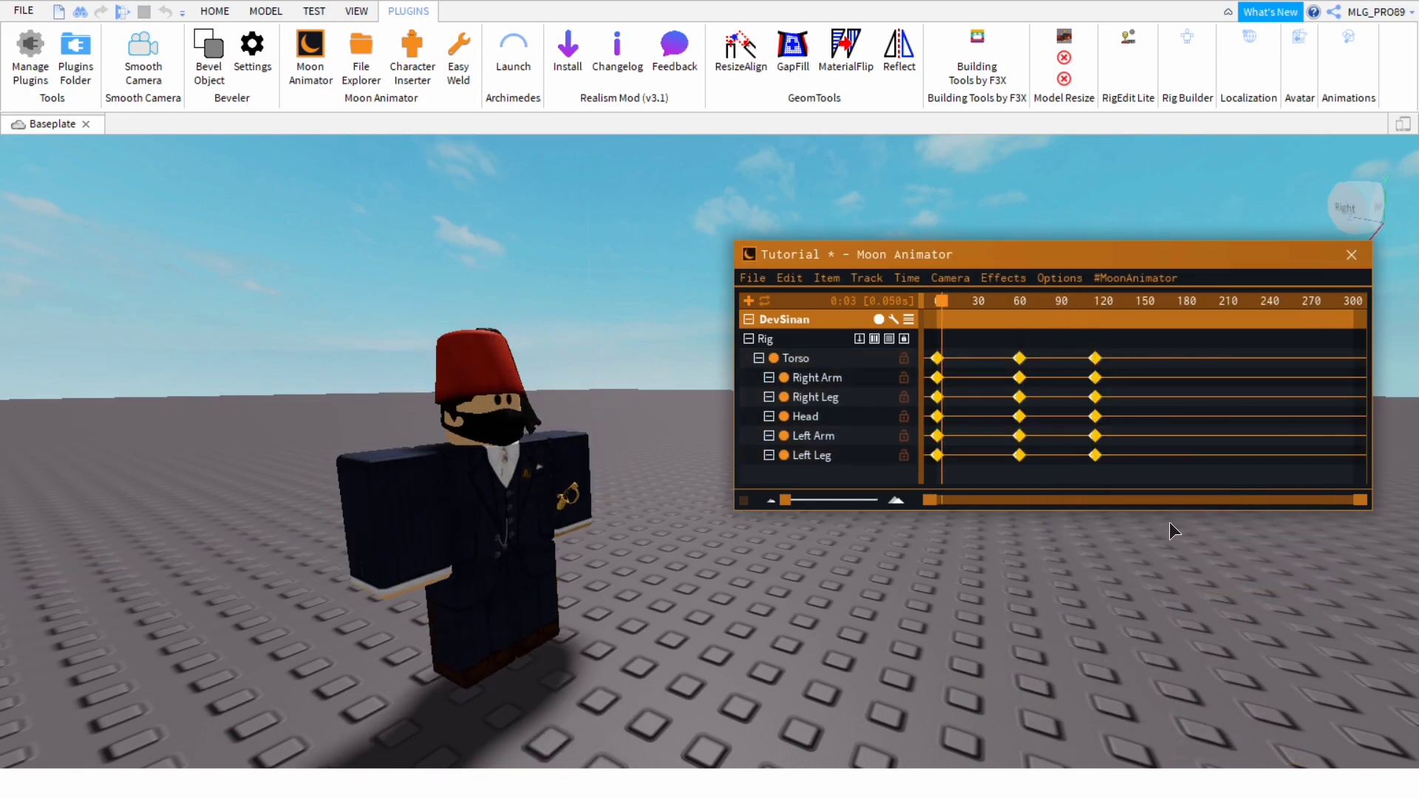
Switch all keyframes to Quad easing with direction In and play back the animation again
left_click_drag(990, 422, 1190, 515)
key("7")
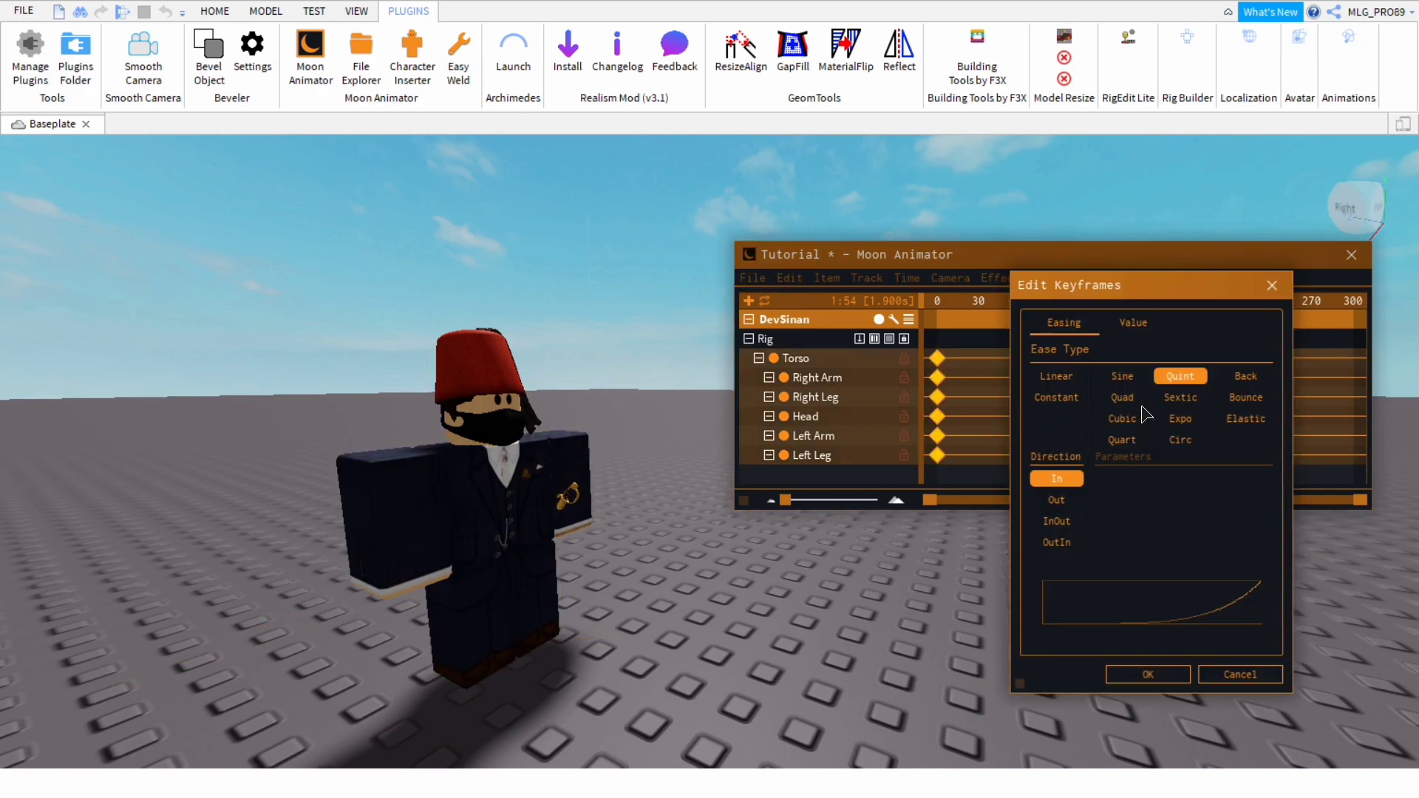
left_click(1148, 674)
left_click(1210, 454)
key("space")
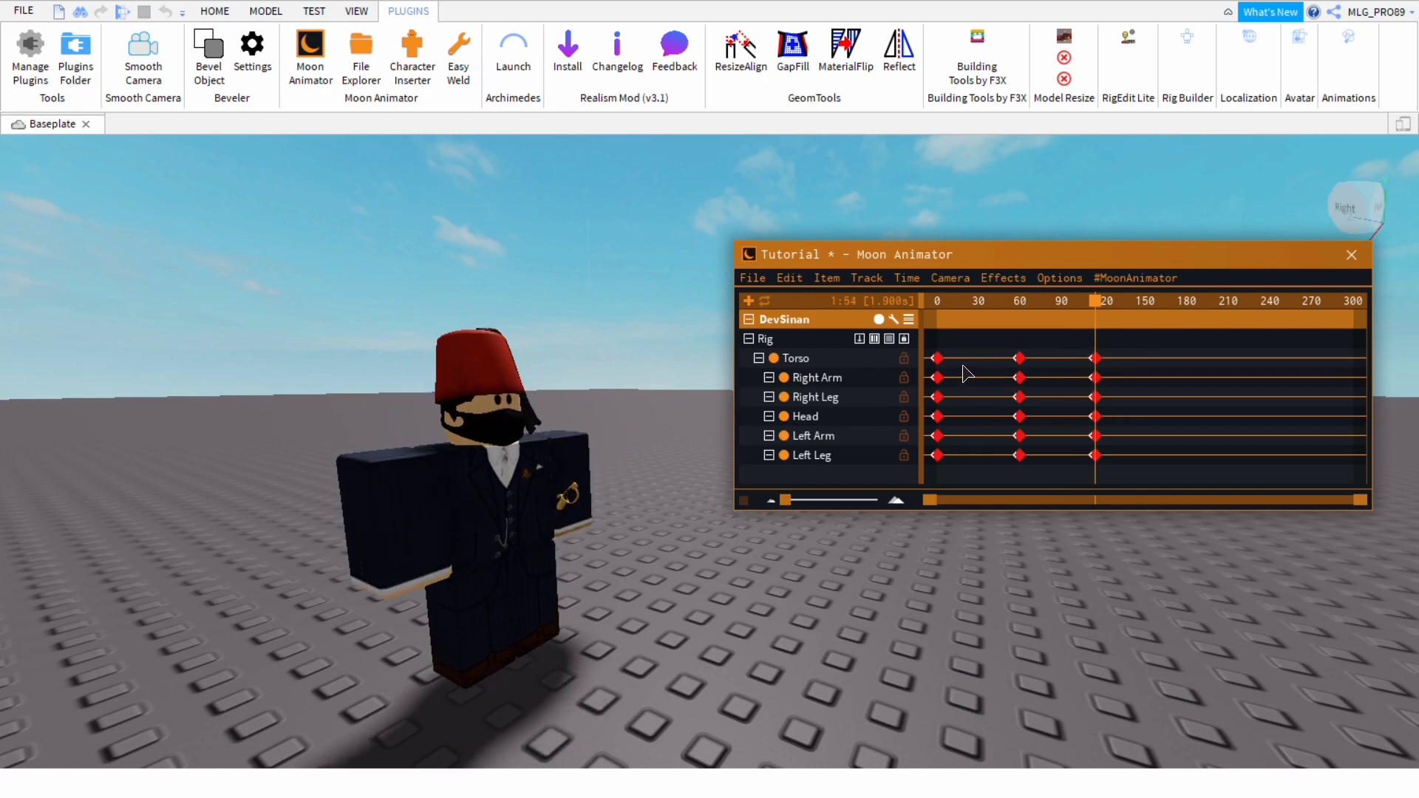
Delete all keyframes of every rig part from the timeline
right_click_drag(949, 602, 952, 603)
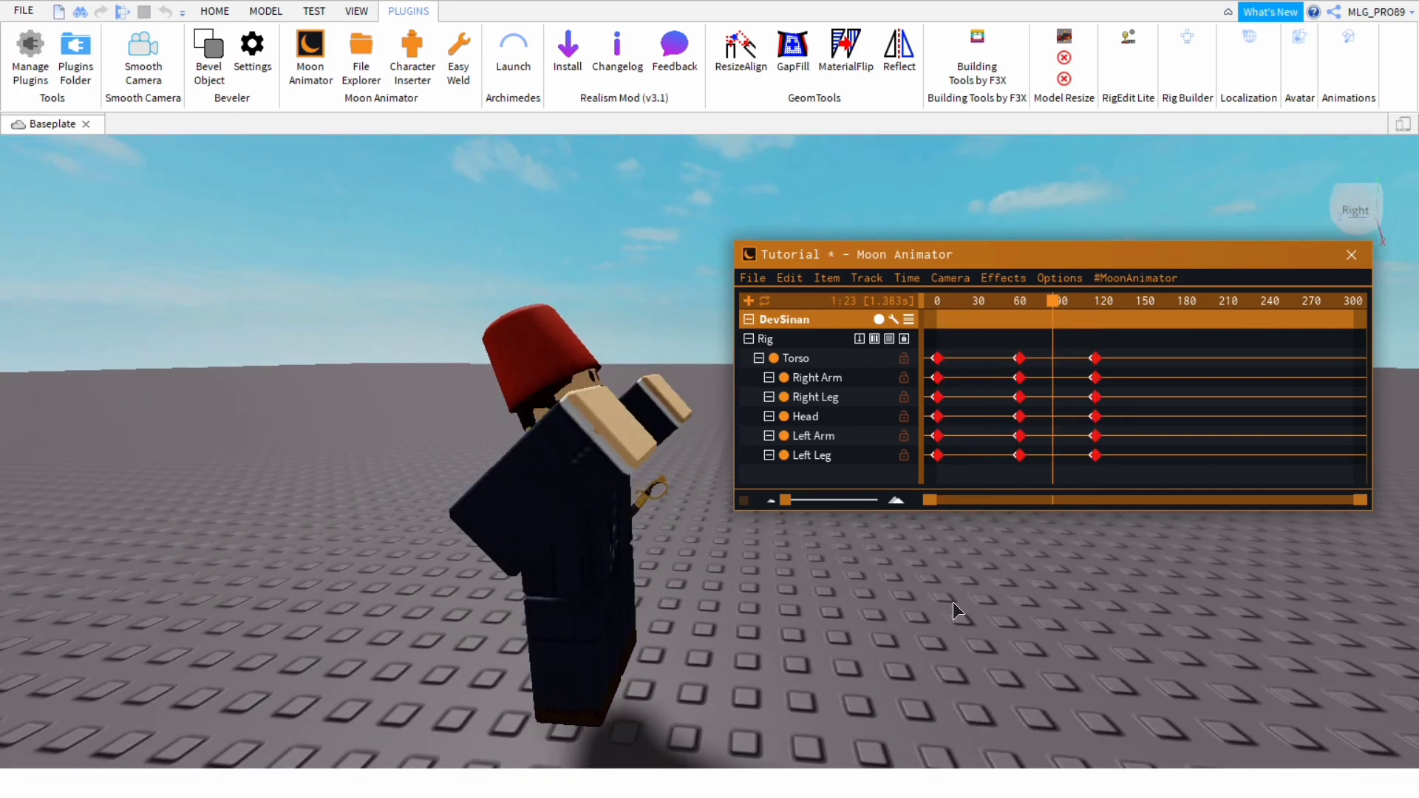
scroll(979, 286, "down", 2)
left_click_drag(928, 334, 1210, 513)
key("Delete")
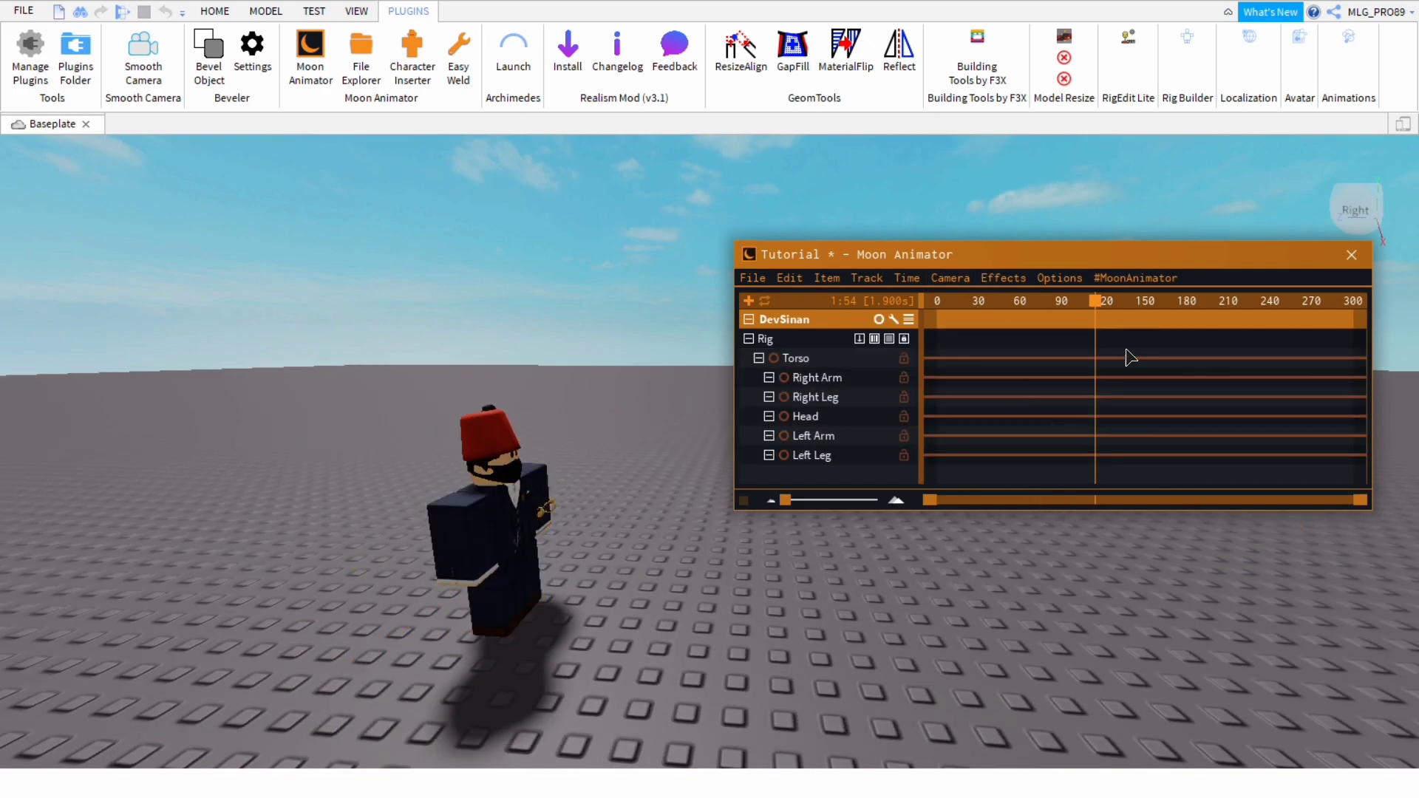
Add starting keyframes for every rig part at frame 0
double_click(811, 363)
key("plus")
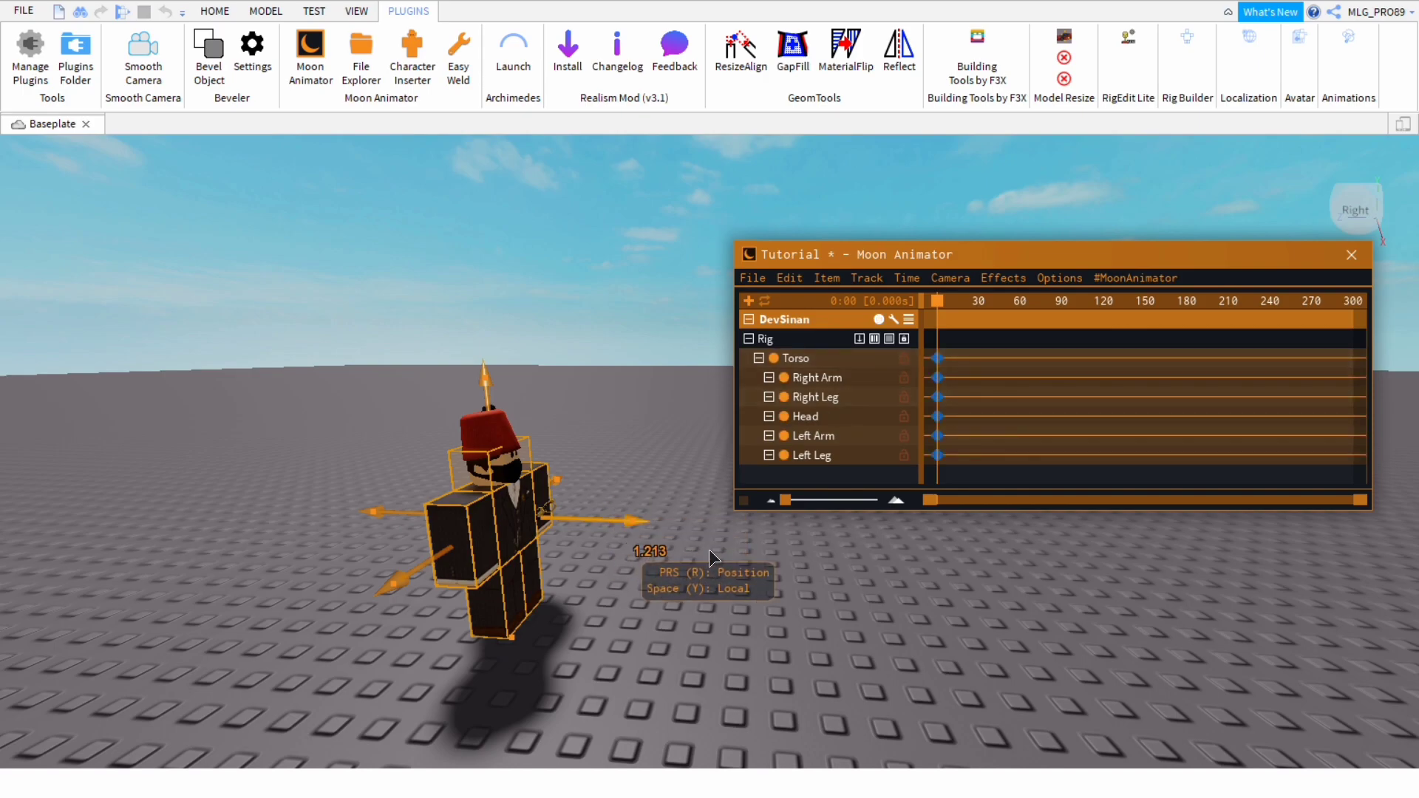
left_click(789, 559)
scroll(960, 332, "up", 4)
scroll(965, 333, "down", 4)
key("space")
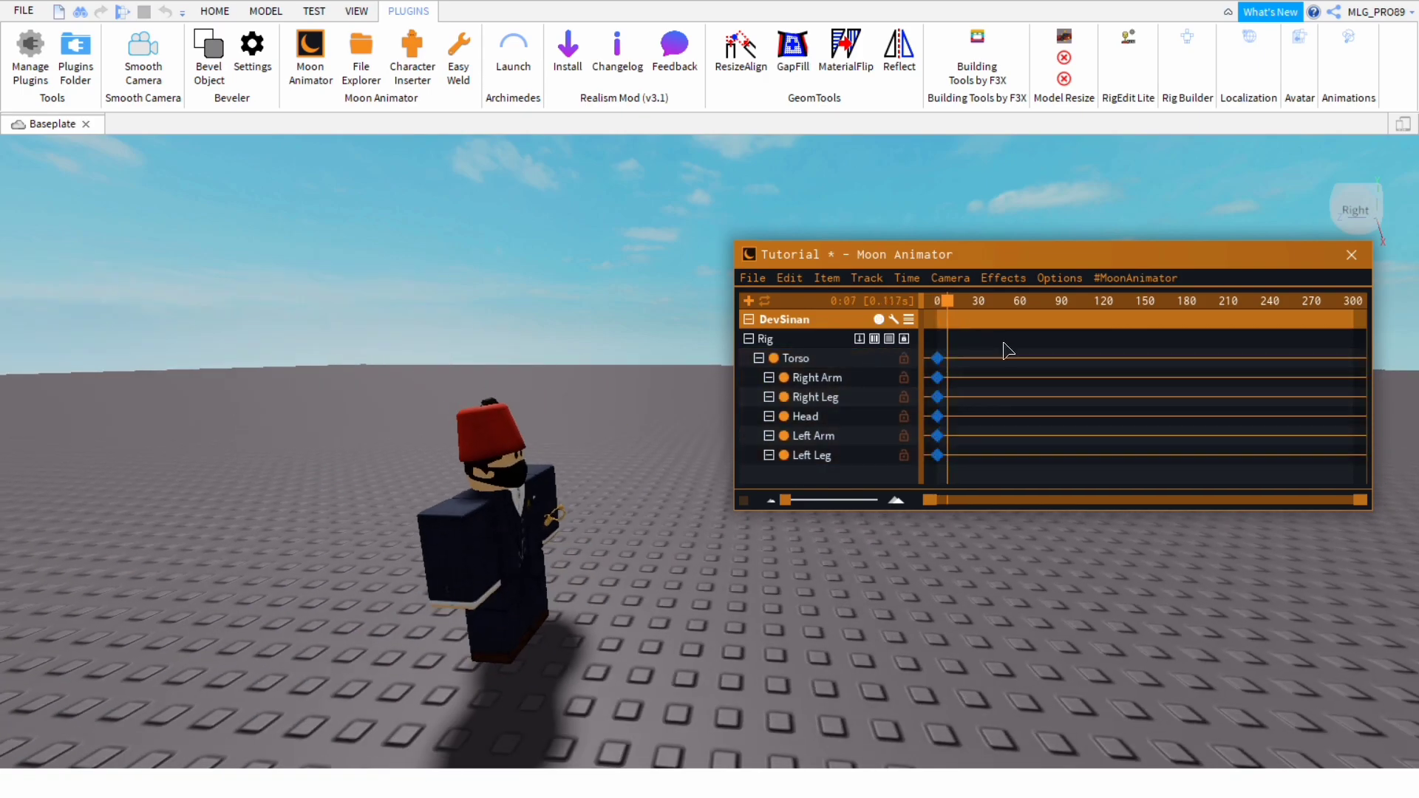
Move the playhead to frame 30 and rotate the left leg forward by about 7.8 degrees
scroll(621, 637, "up", 3)
scroll(664, 638, "down", 3)
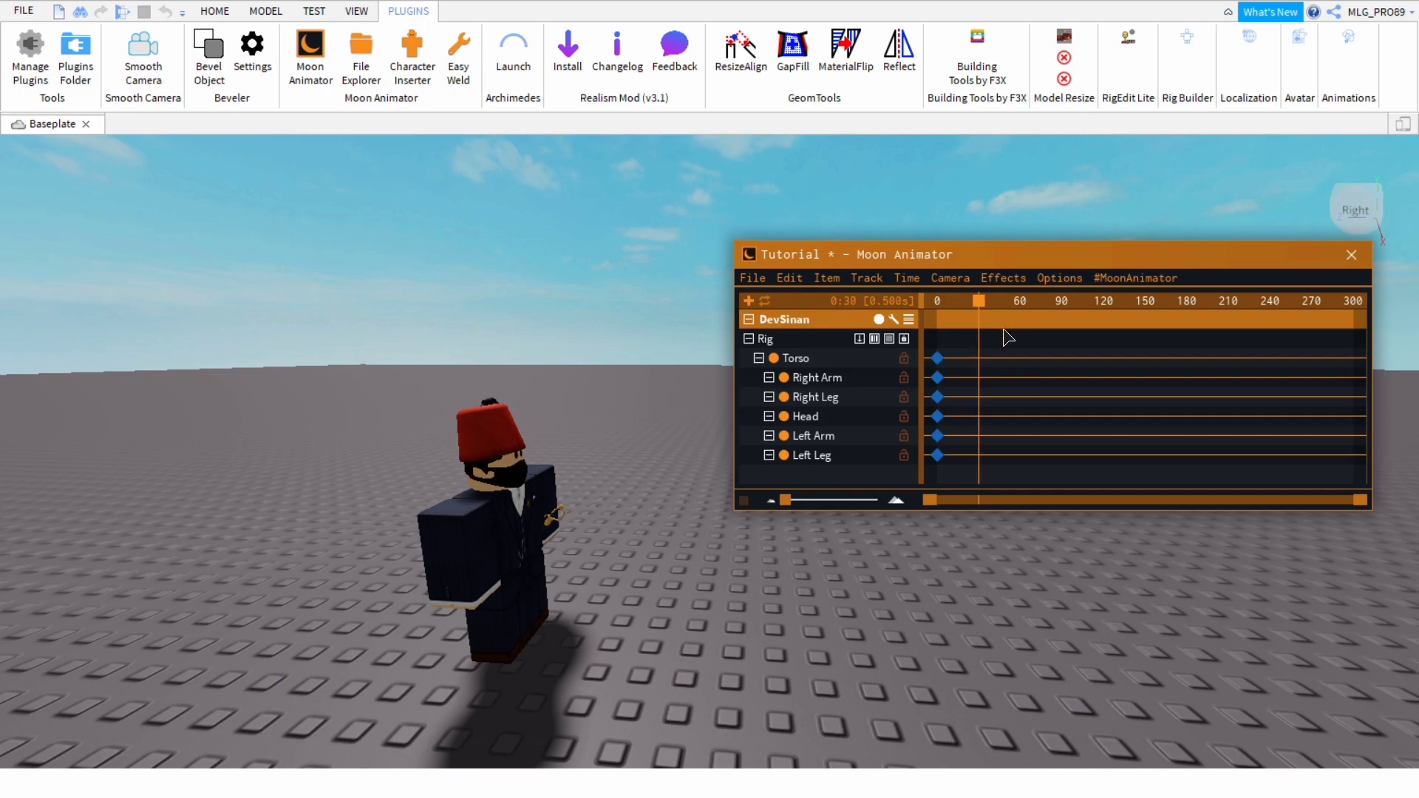
scroll(714, 628, "up", 4)
scroll(713, 628, "down", 3)
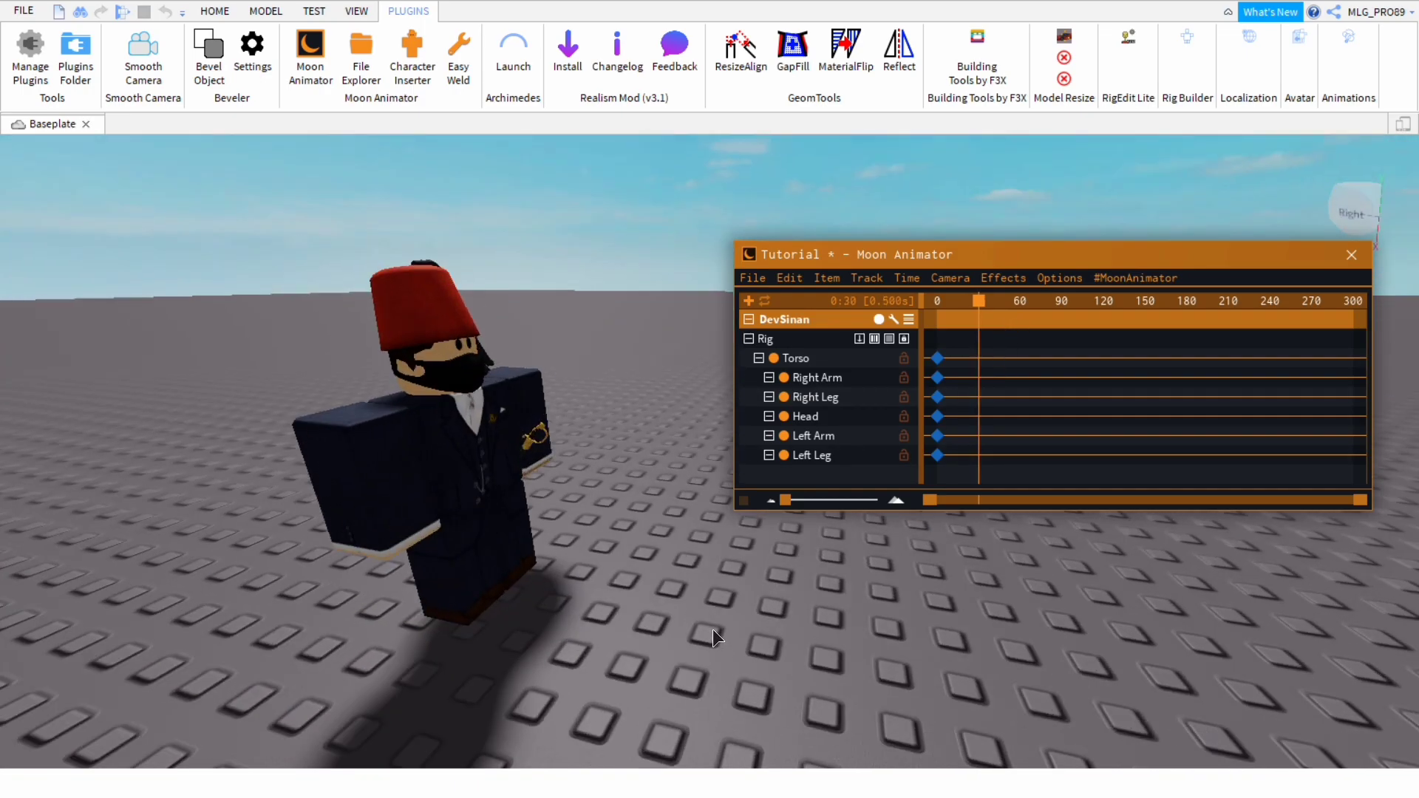
right_click_drag(713, 628, 715, 629)
scroll(715, 628, "up", 3)
scroll(716, 628, "down", 3)
left_click(477, 676)
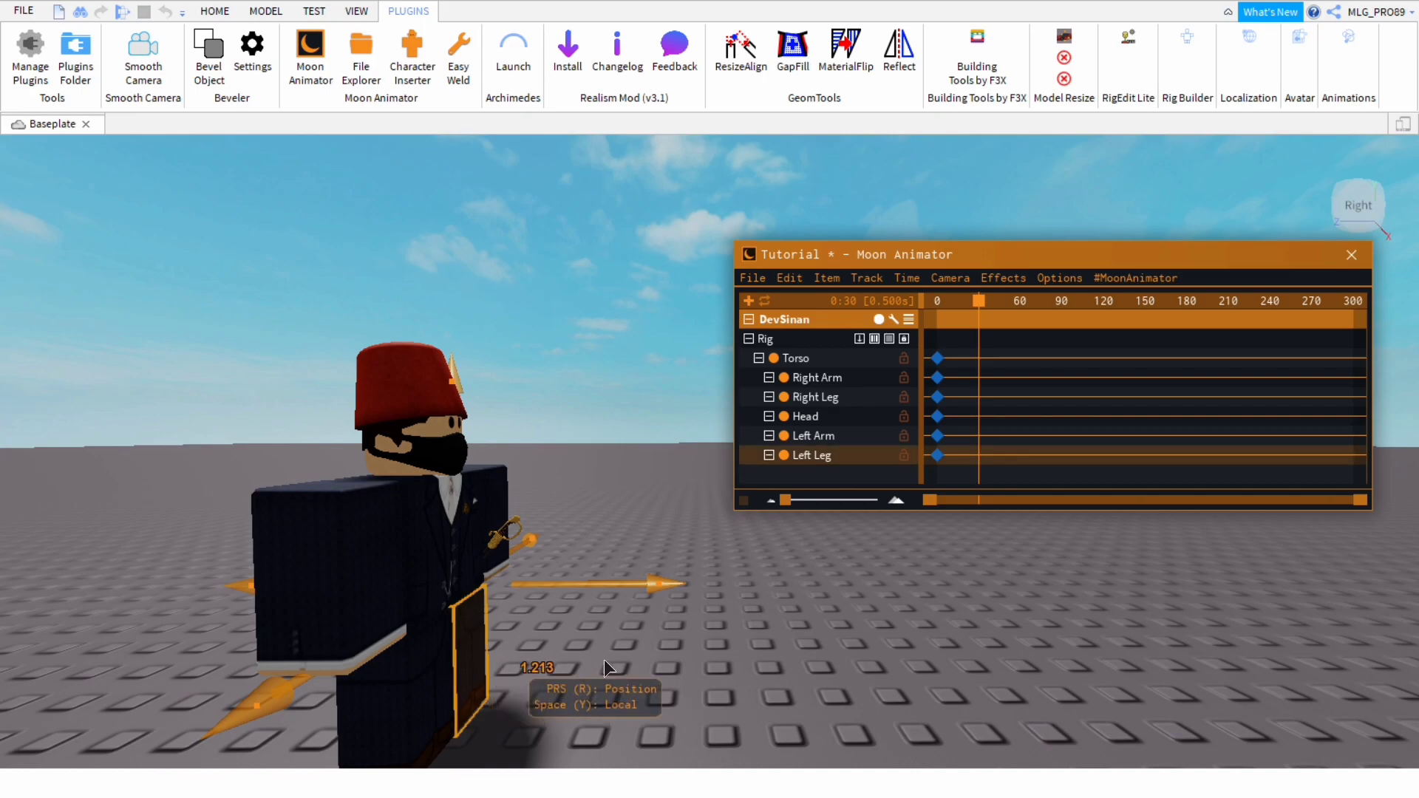
key("r")
left_click_drag(671, 619, 665, 575)
Rotate the right leg backward and pose both arms at frame 30
left_click(473, 735)
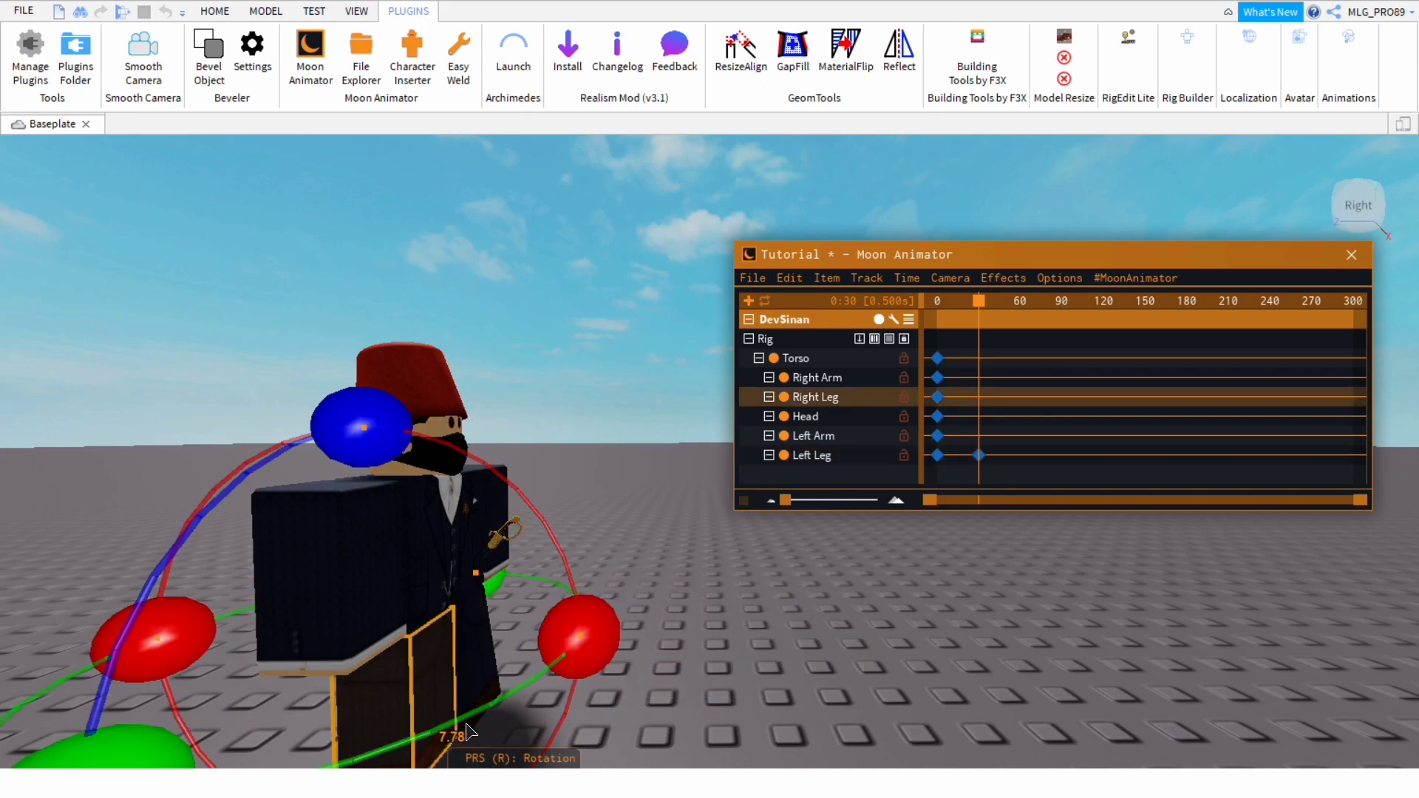
left_click_drag(621, 648, 640, 705)
left_click(730, 689)
right_click_drag(730, 689, 731, 689)
left_click(685, 671)
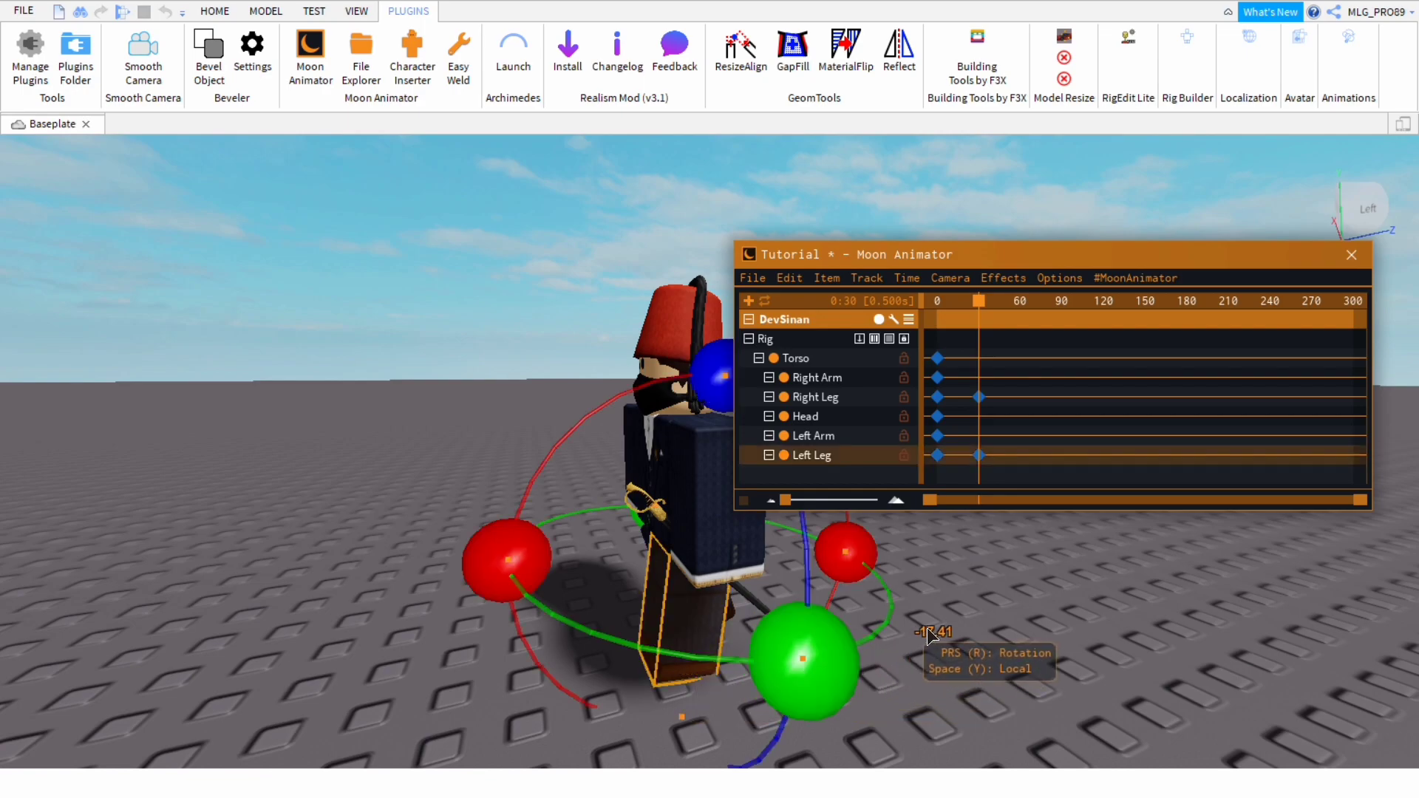
left_click(978, 632)
right_click_drag(978, 633, 978, 633)
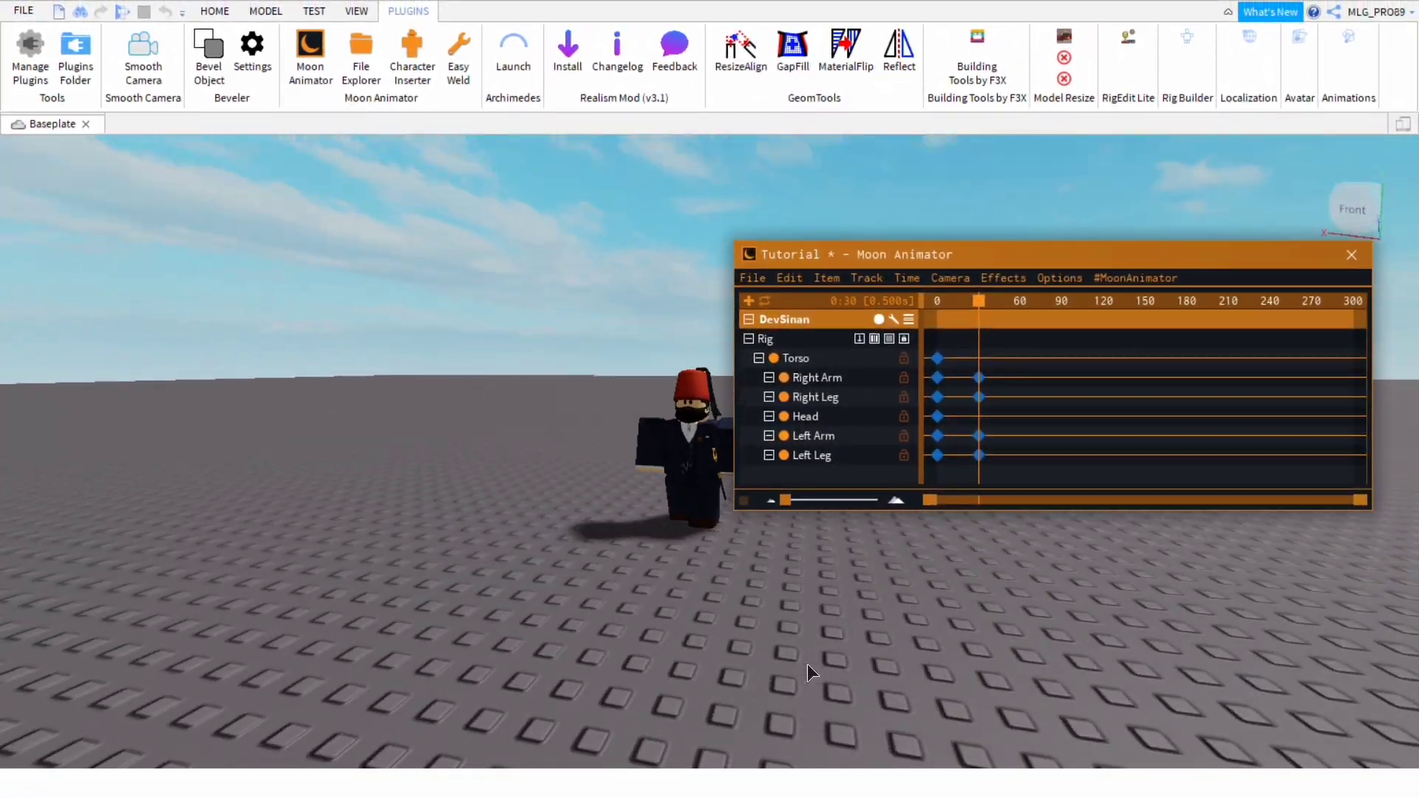
Adjust the left leg's position and forward rotation at frame 30 for the stride pose
right_click_drag(808, 664, 808, 665)
key("w")
key("d")
key("s")
right_click_drag(704, 495, 704, 495)
key("d")
key("w")
key("a")
key("d")
right_click_drag(513, 575, 392, 573)
key("e")
key("d")
left_click(391, 573)
key("a")
right_click_drag(522, 563, 794, 551)
key("r")
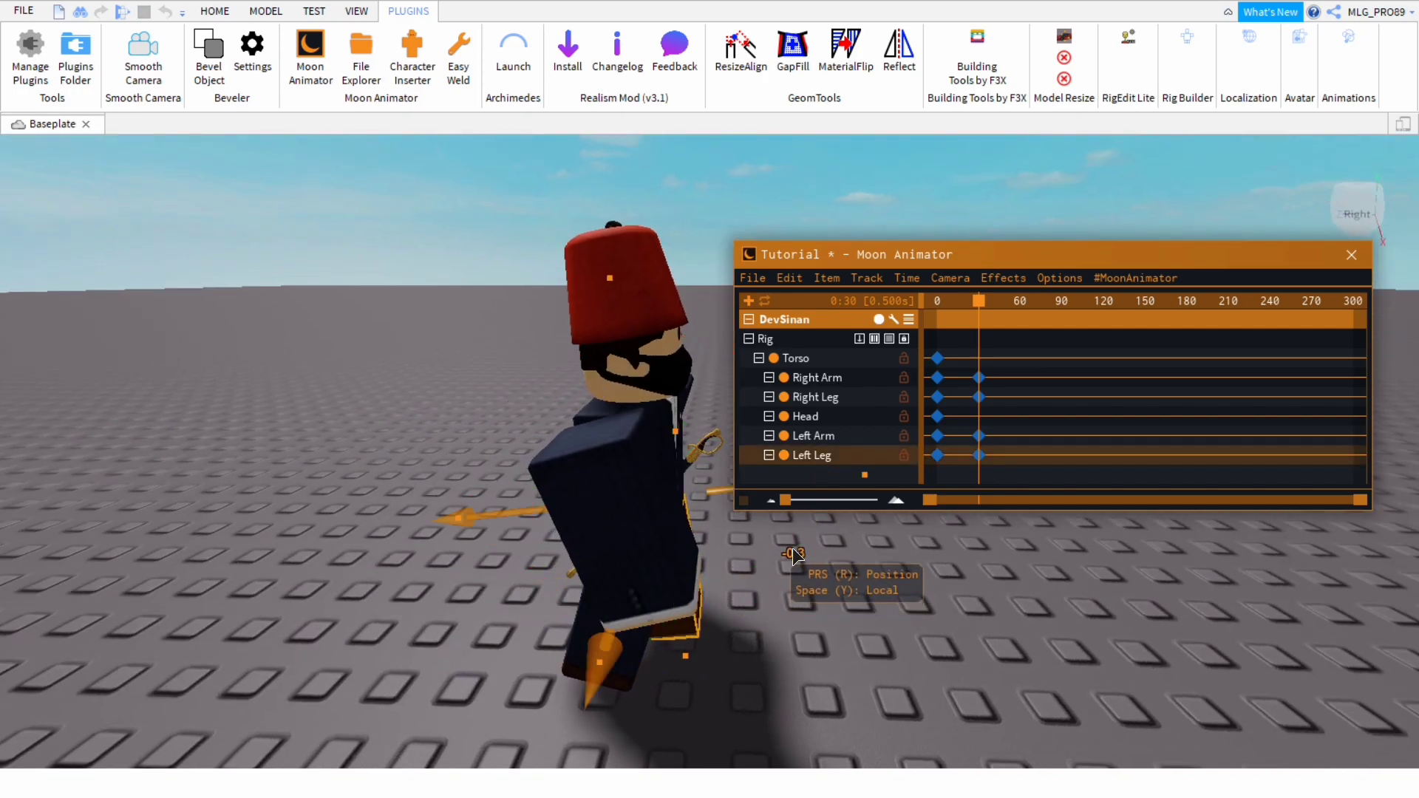
key("d")
key("r")
left_click_drag(609, 496, 633, 518)
key("r")
Fine-tune the left leg's rotation at frame 30
left_click(618, 477)
left_click(462, 598)
key("r")
key("r")
key("r")
left_click_drag(633, 518, 628, 510)
left_click(698, 564)
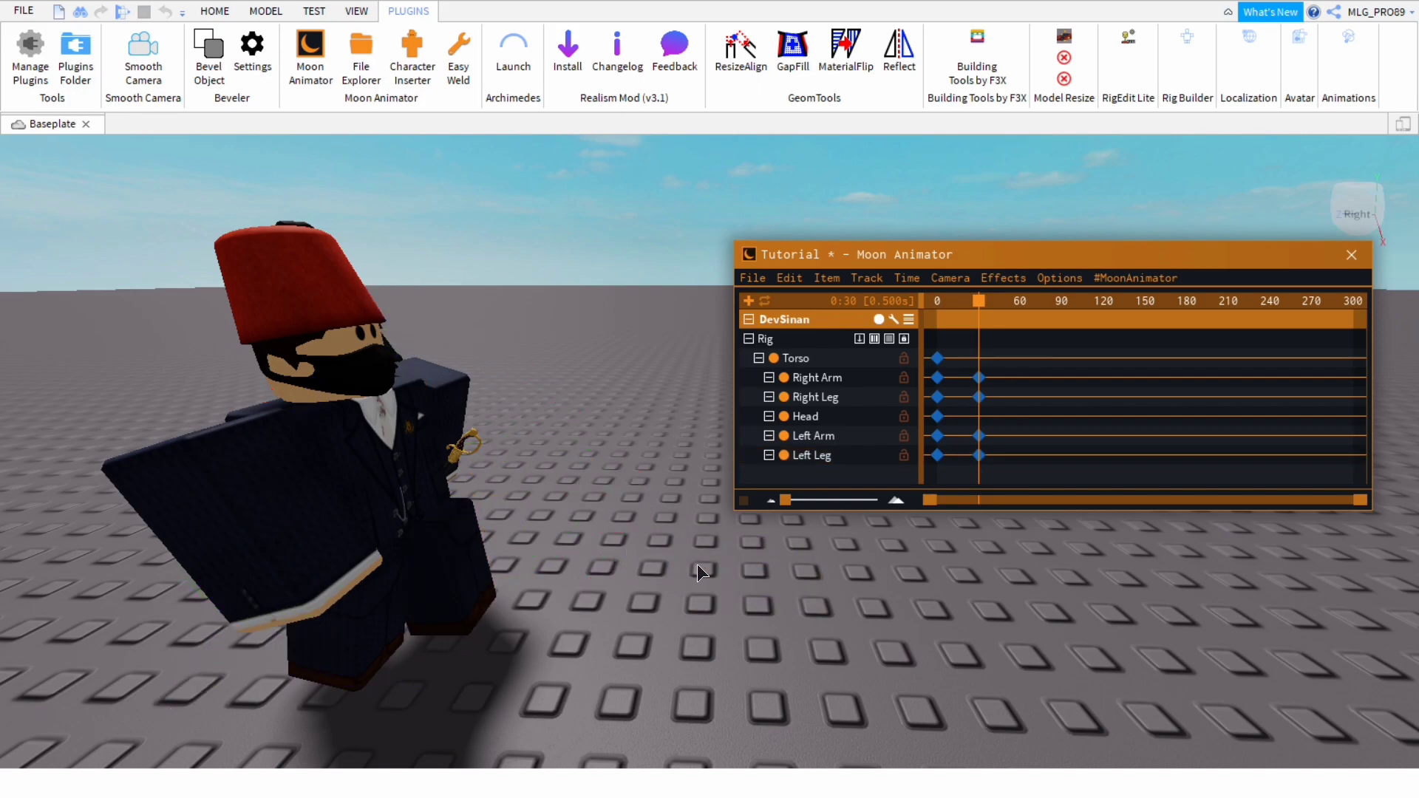
Rotate the right leg further for the stride pose at frame 30
scroll(698, 565, "up", 3)
right_click_drag(697, 564, 698, 565)
scroll(697, 564, "down", 4)
scroll(698, 565, "up", 1)
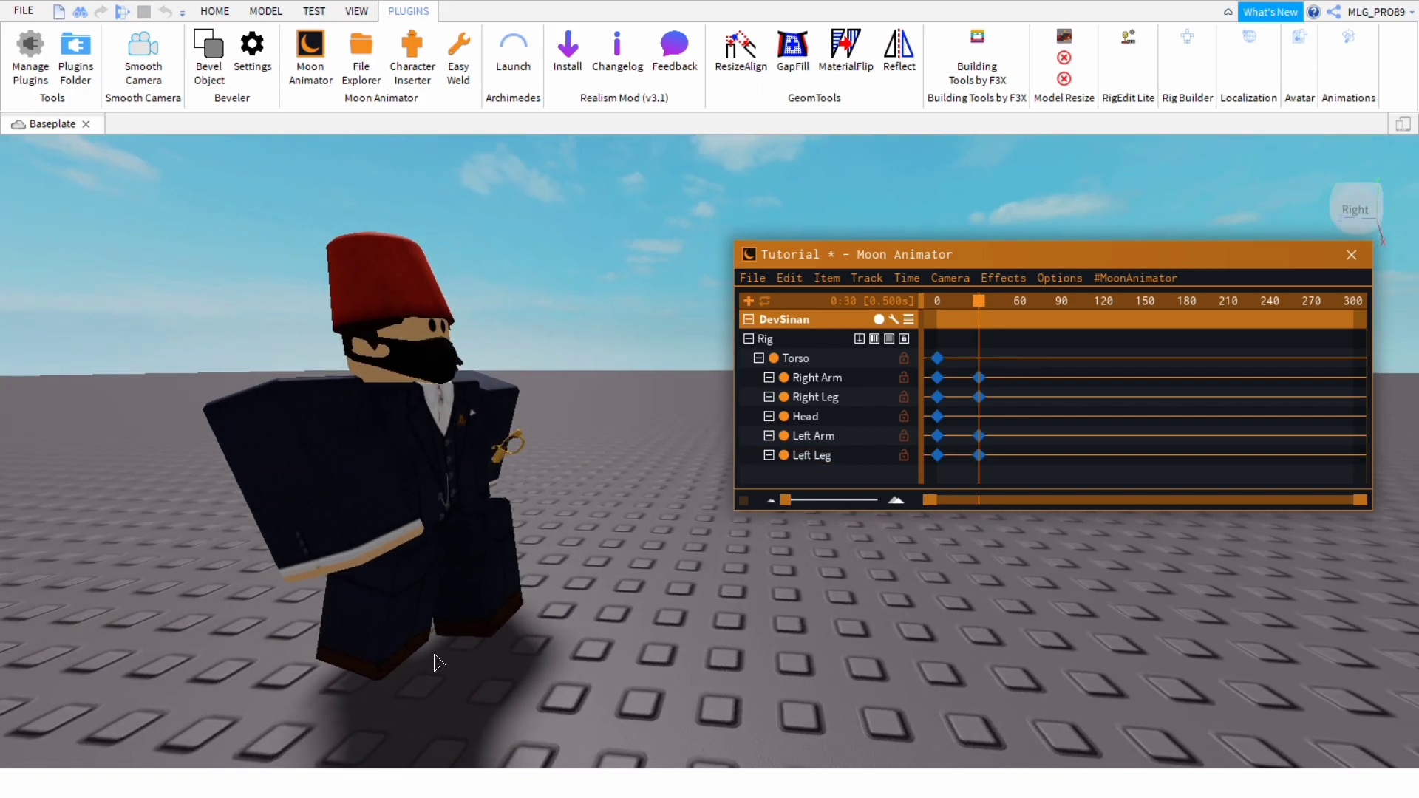
left_click(414, 637)
key("r")
key("r")
mouse_move(569, 621)
left_mouse_down()
mouse_move(583, 633)
mouse_move(573, 643)
left_mouse_up()
left_click(673, 597)
Correct the right leg's rotation from behind the character by about 0.95 degrees at frame 30
key("a")
right_click_drag(672, 597, 673, 597)
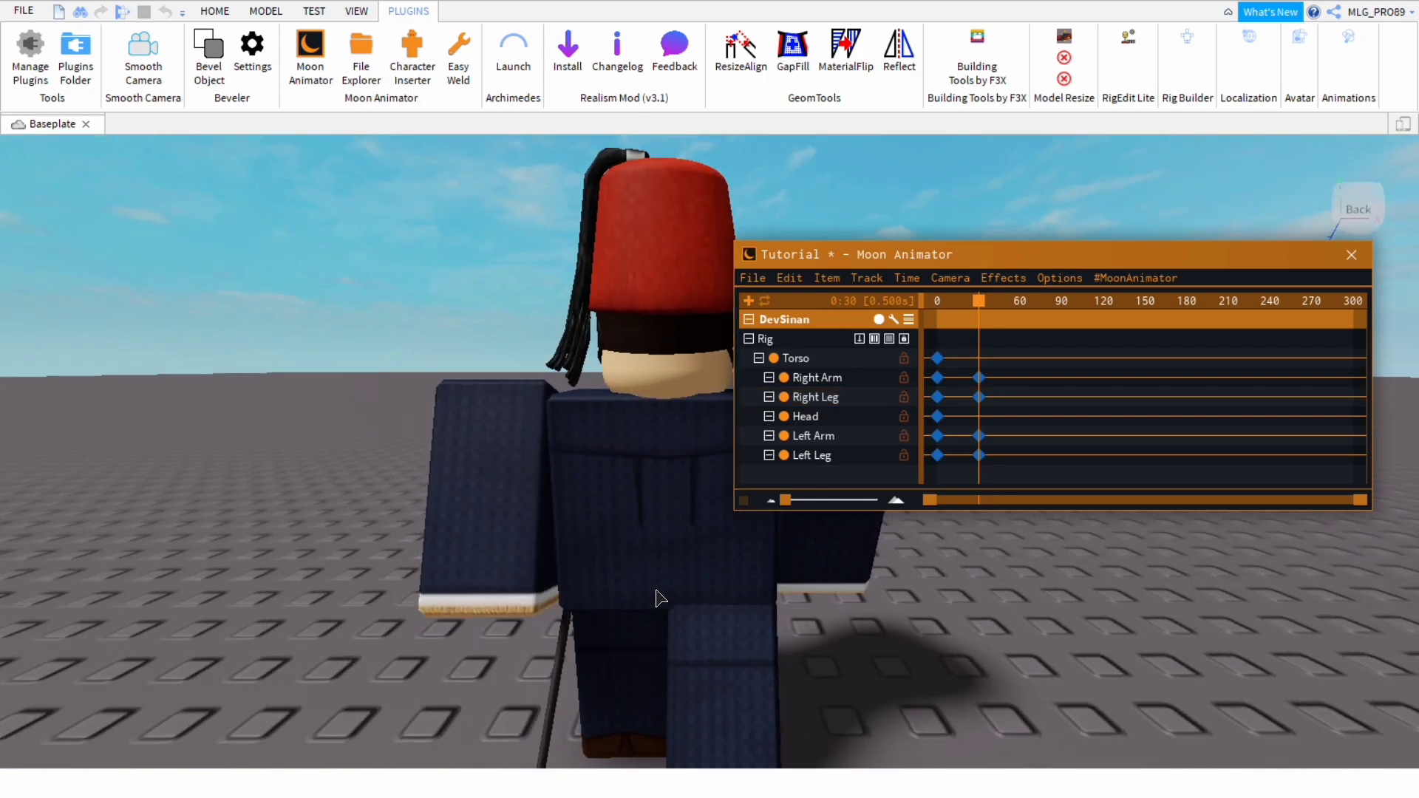
scroll(673, 598, "down", 3)
left_click(735, 622)
left_click_drag(762, 693, 766, 728)
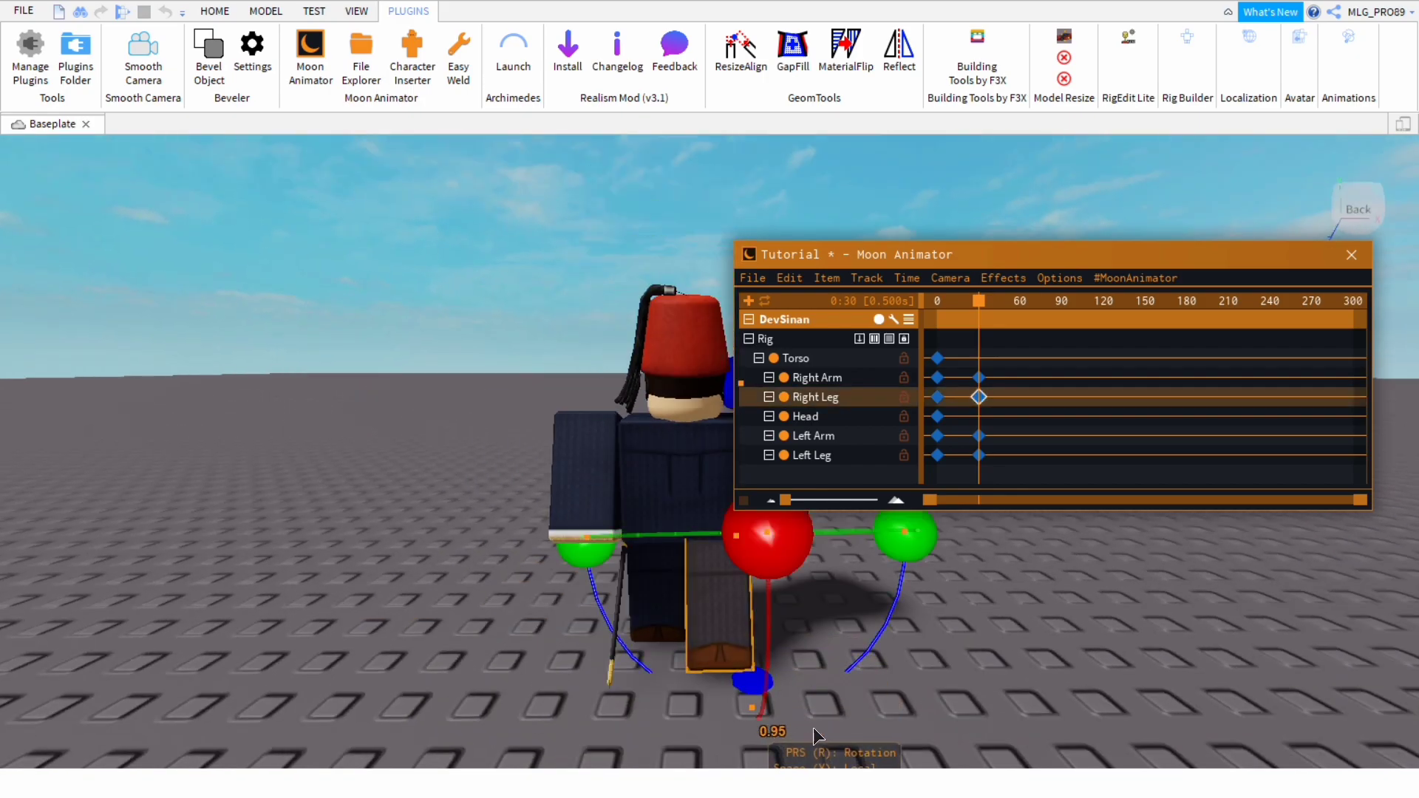
left_click(787, 727)
Add keyframes for all rig parts, including the torso and head, at frame 30
left_click(708, 522)
key("r")
right_click_drag(730, 654, 730, 653)
scroll(731, 654, "down", 5)
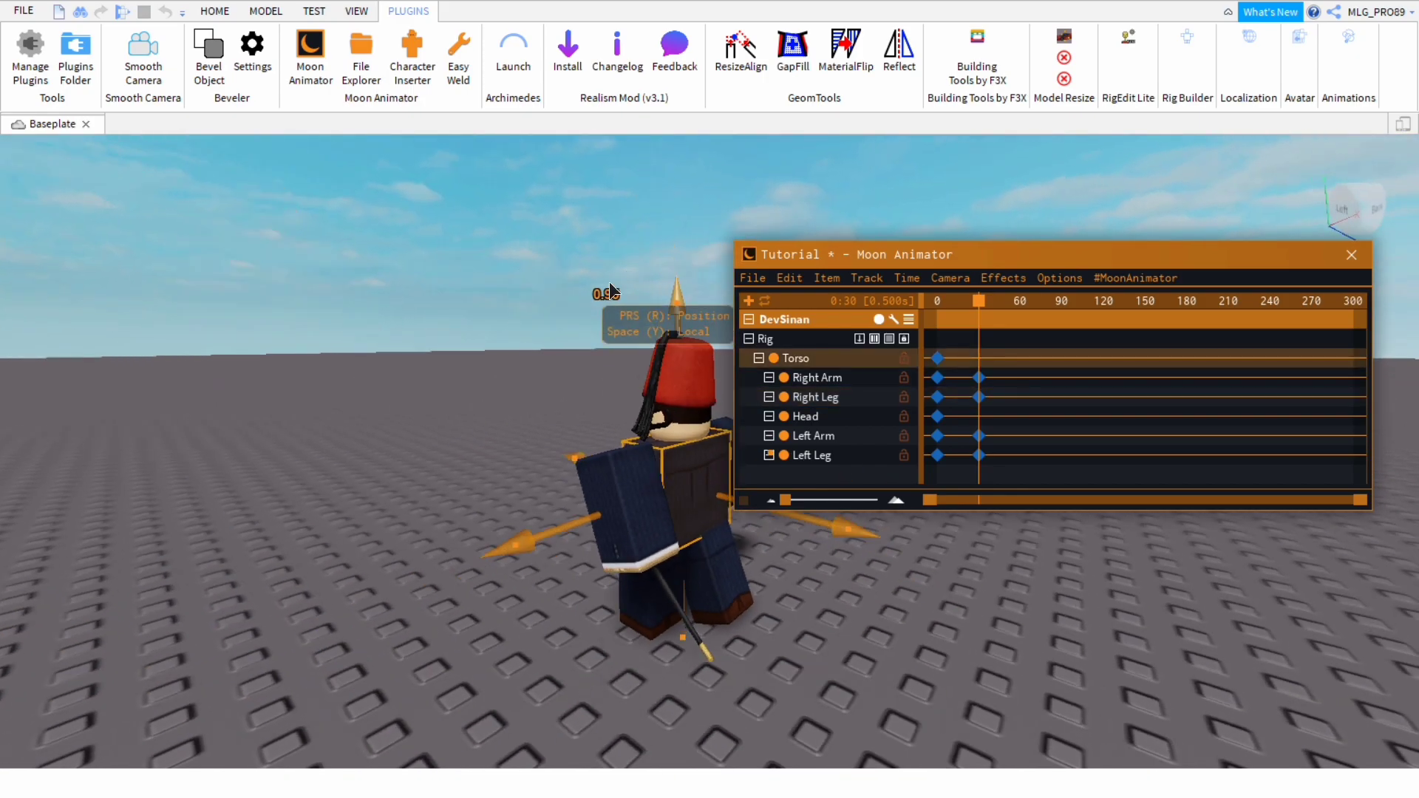
left_click(844, 359)
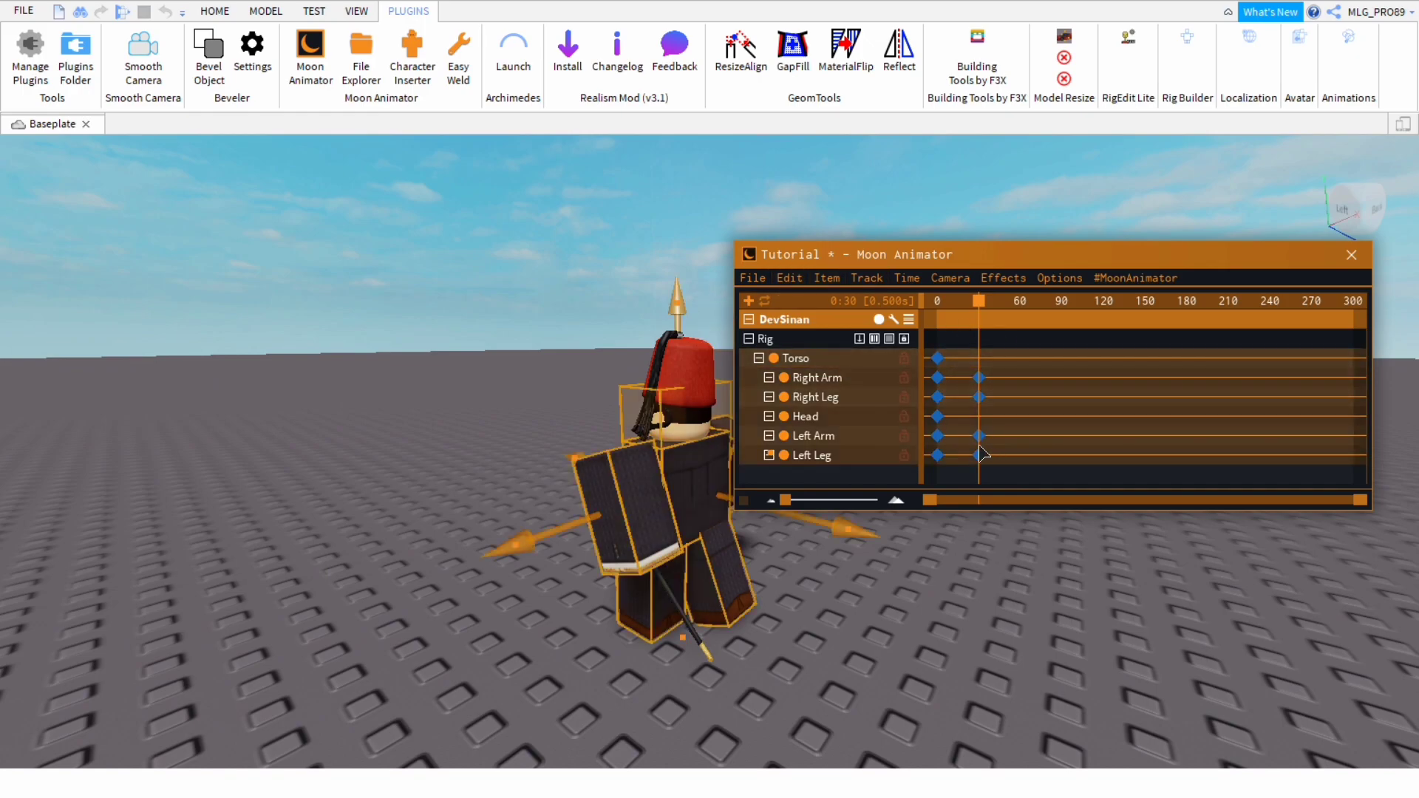
key("plus")
left_click(979, 454)
Rotate the left leg about 10 degrees at frame 30
right_click_drag(853, 612, 875, 631)
key("a")
left_click(881, 631)
scroll(875, 634, "up", 4)
scroll(875, 631, "down", 3)
scroll(875, 631, "up", 2)
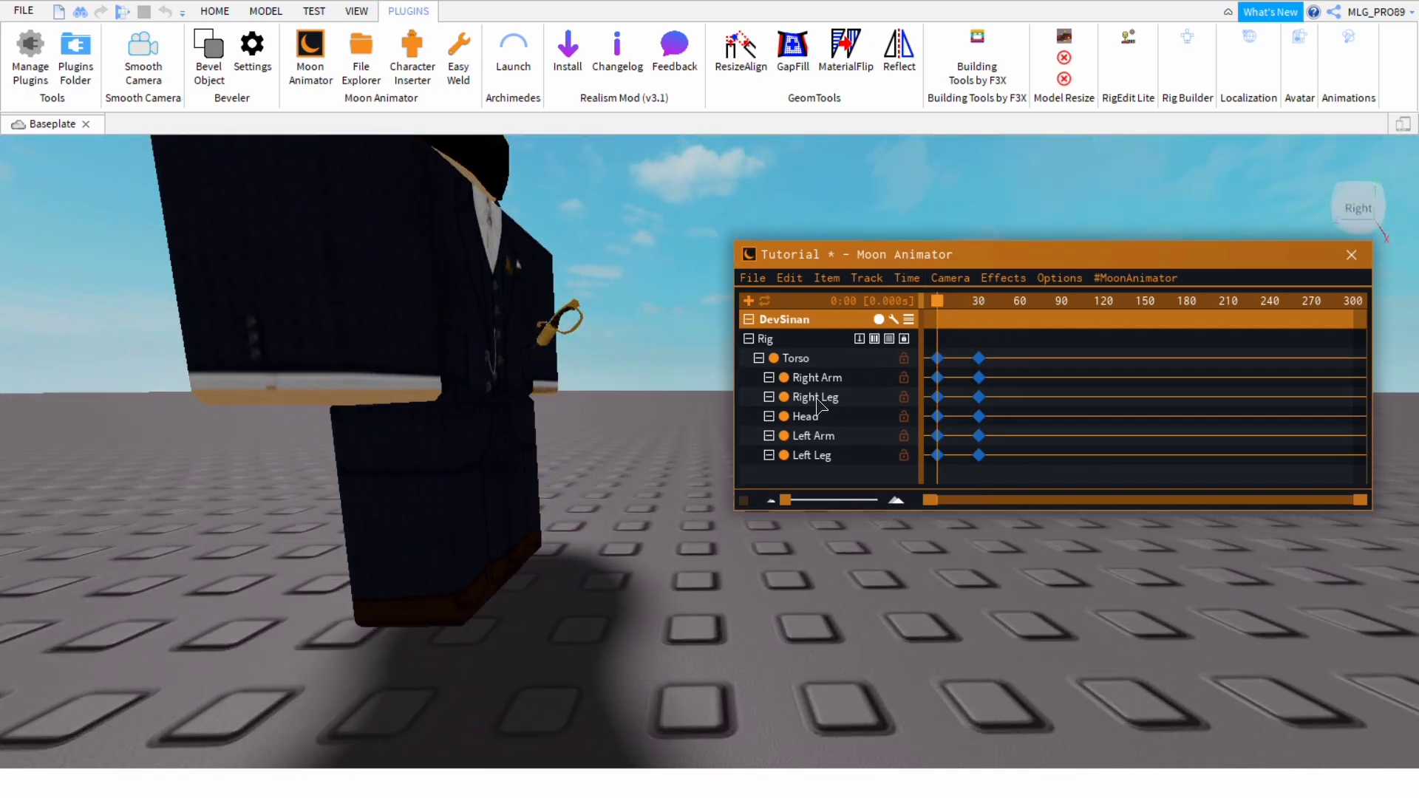
left_click(579, 543)
key("r")
scroll(579, 542, "down", 5)
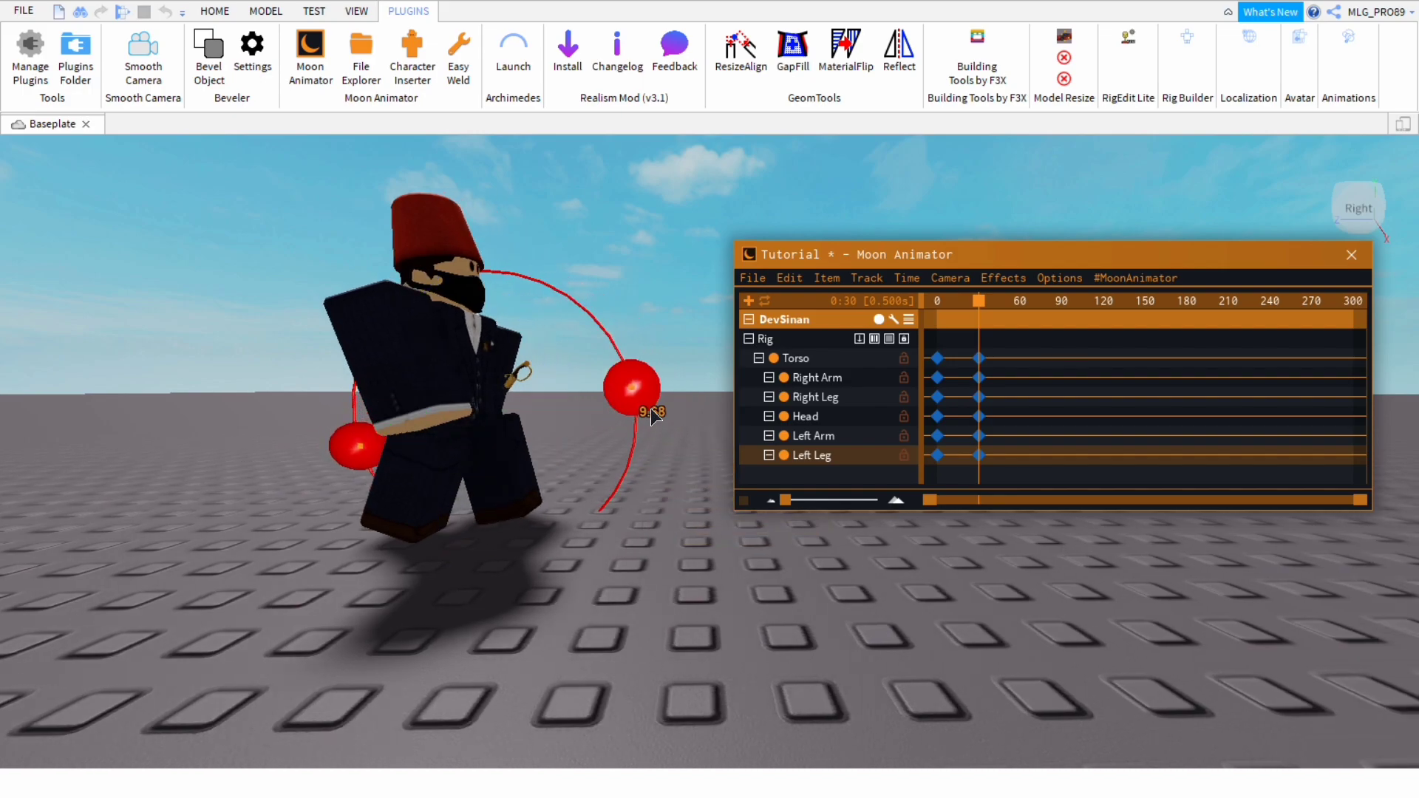
left_click_drag(650, 409, 651, 411)
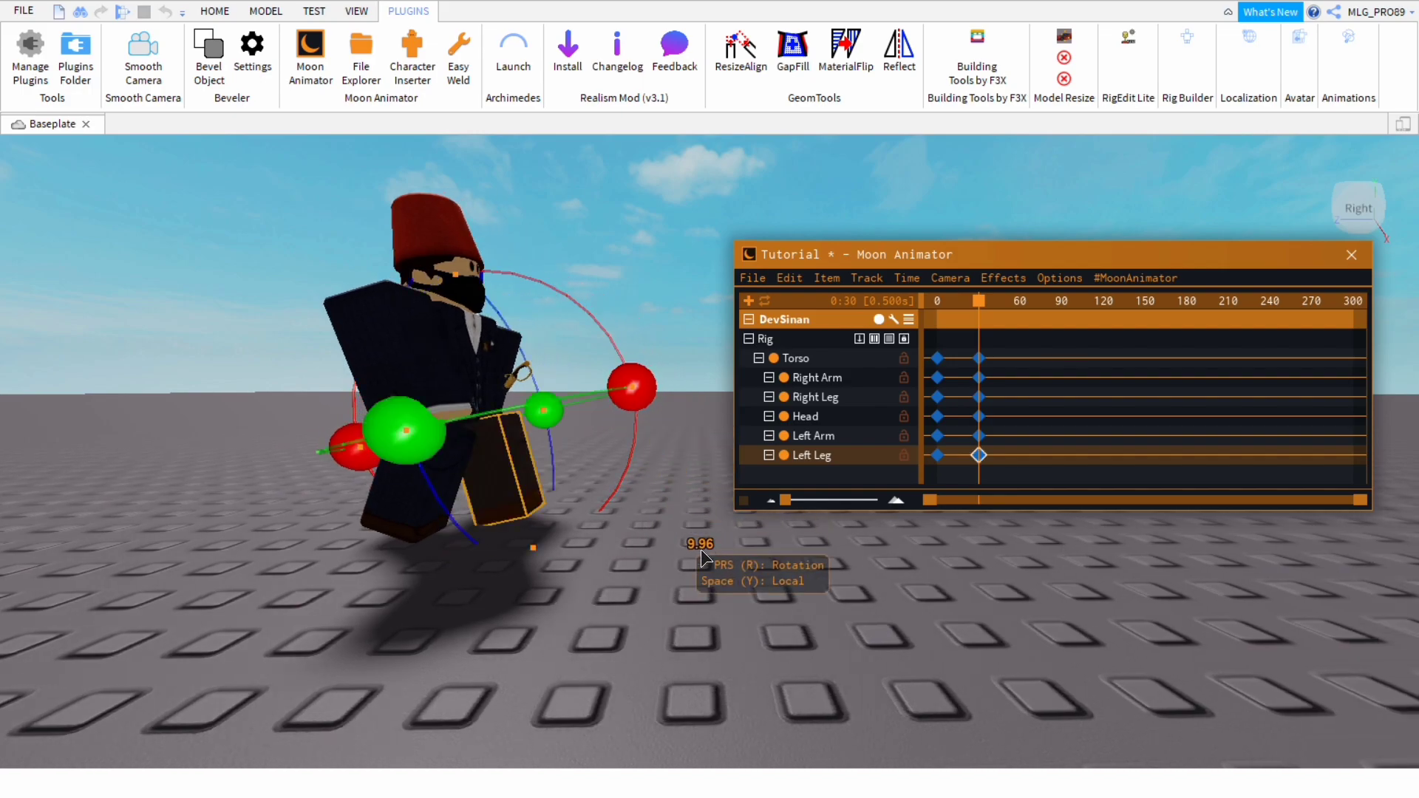
left_click(634, 549)
Shift the left leg by about -0.285 in local space at frame 30
scroll(631, 548, "up", 4)
right_click_drag(631, 549, 629, 549)
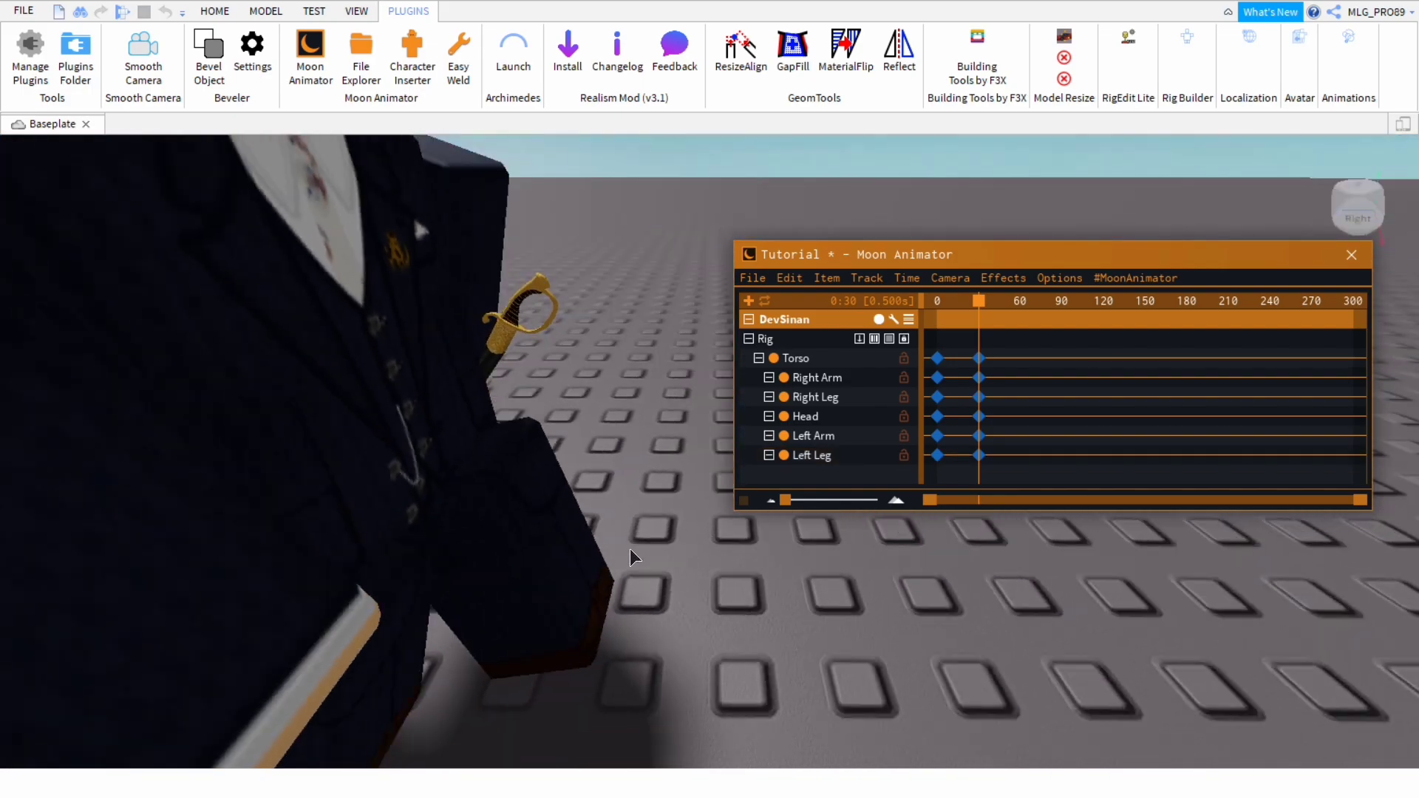
left_click(523, 547)
key("r")
scroll(520, 544, "down", 4)
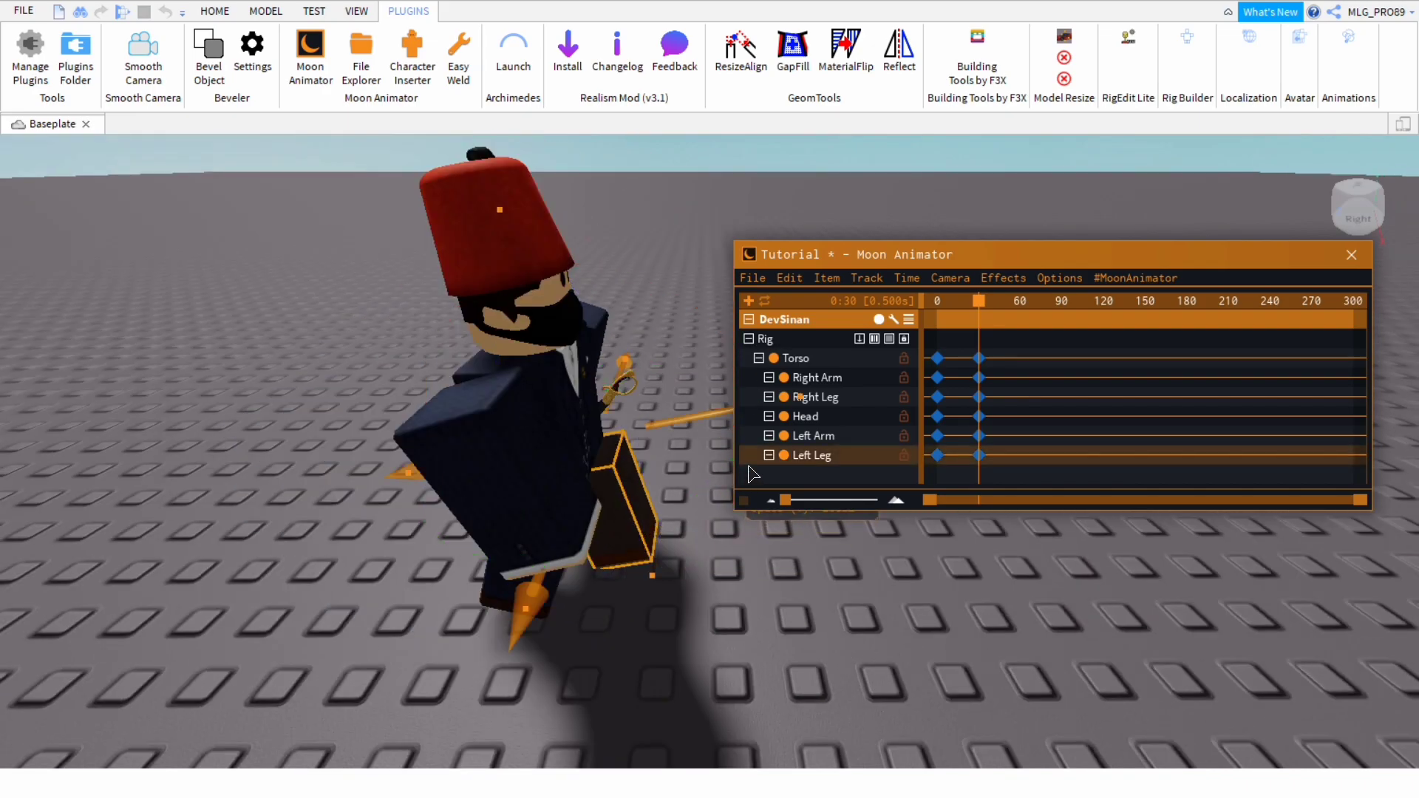
middle_click_drag(732, 473, 525, 441)
left_click_drag(525, 441, 503, 442)
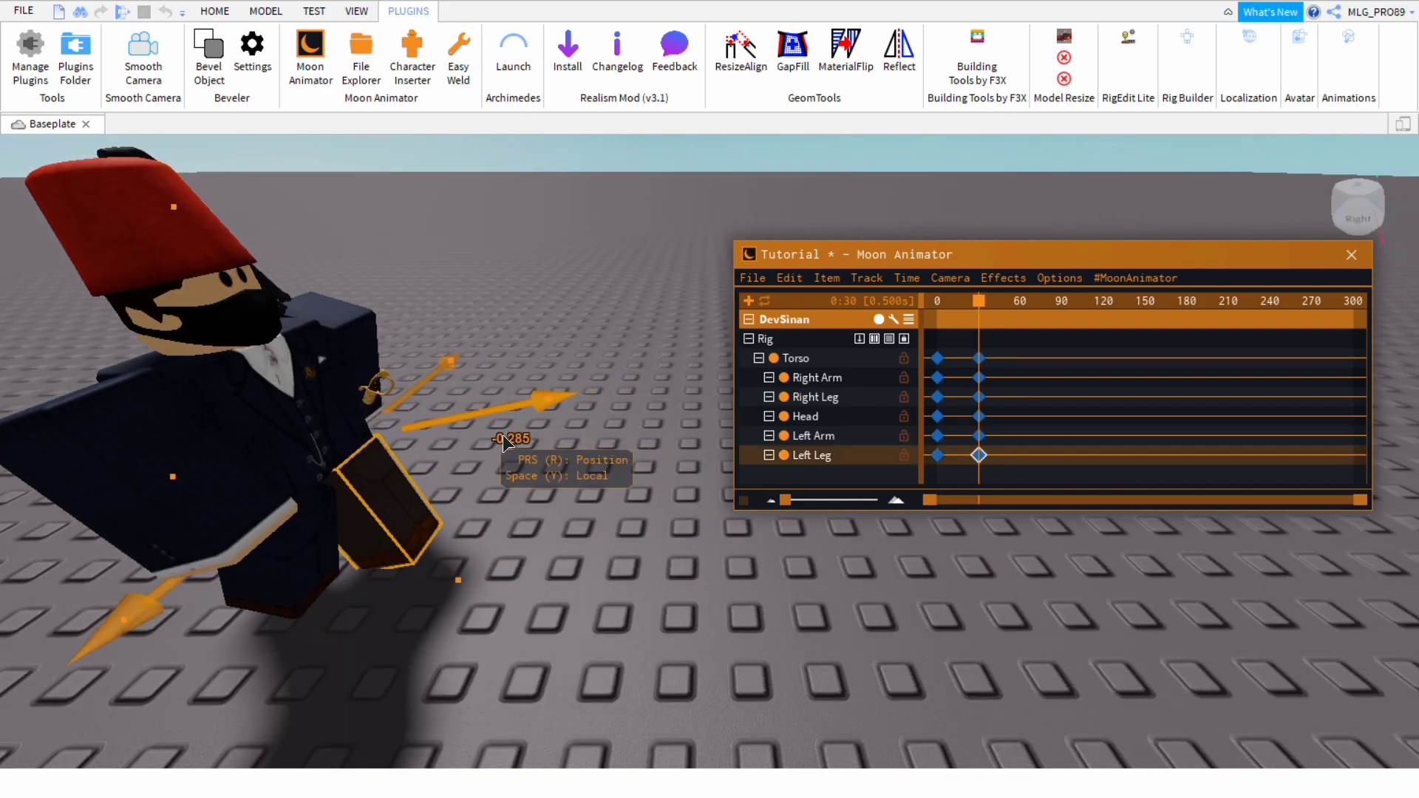
right_click_drag(503, 442, 663, 568)
left_click(663, 578)
Move the playhead to frame 60 and swing the right leg into a new pose
scroll(663, 578, "up", 5)
scroll(663, 567, "down", 5)
scroll(663, 566, "up", 2)
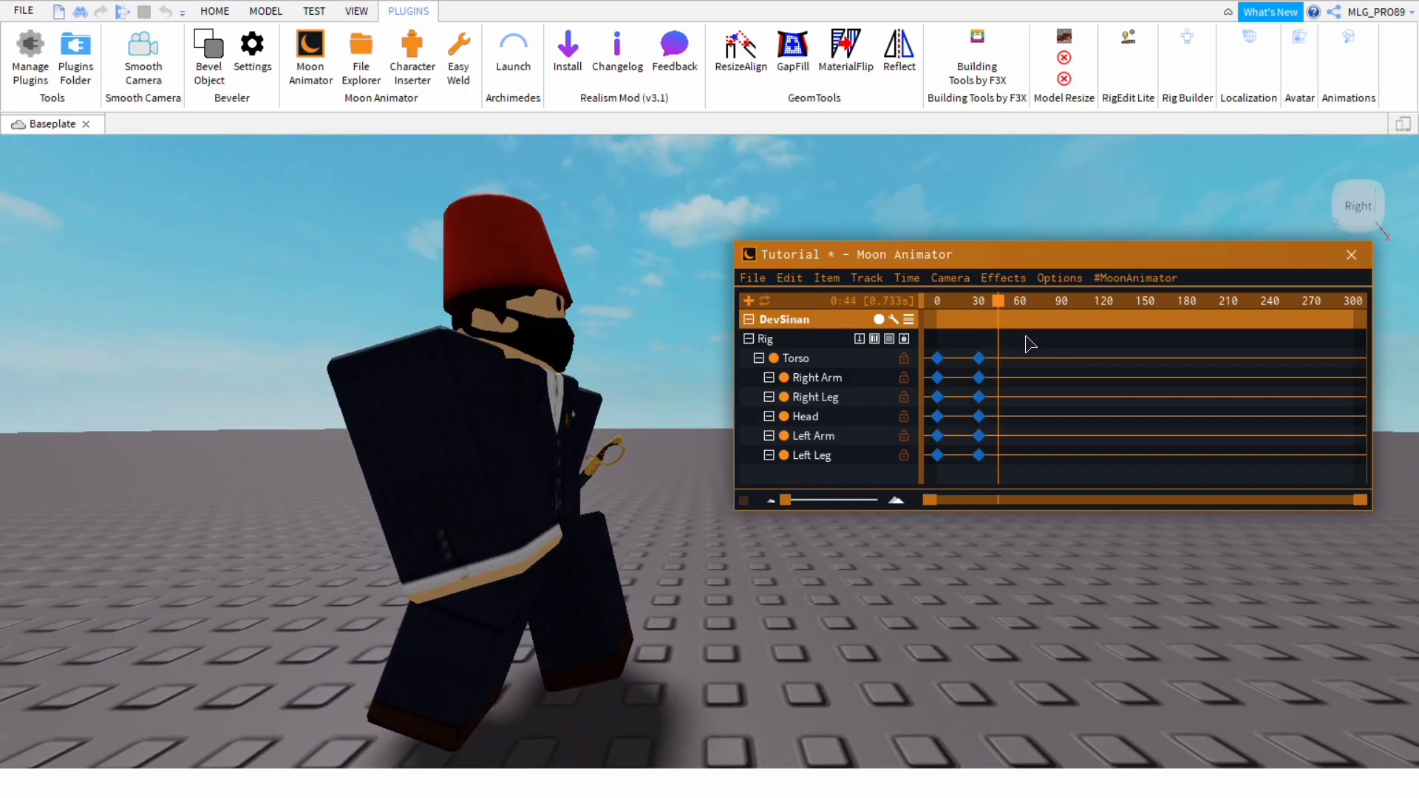
scroll(676, 605, "up", 4)
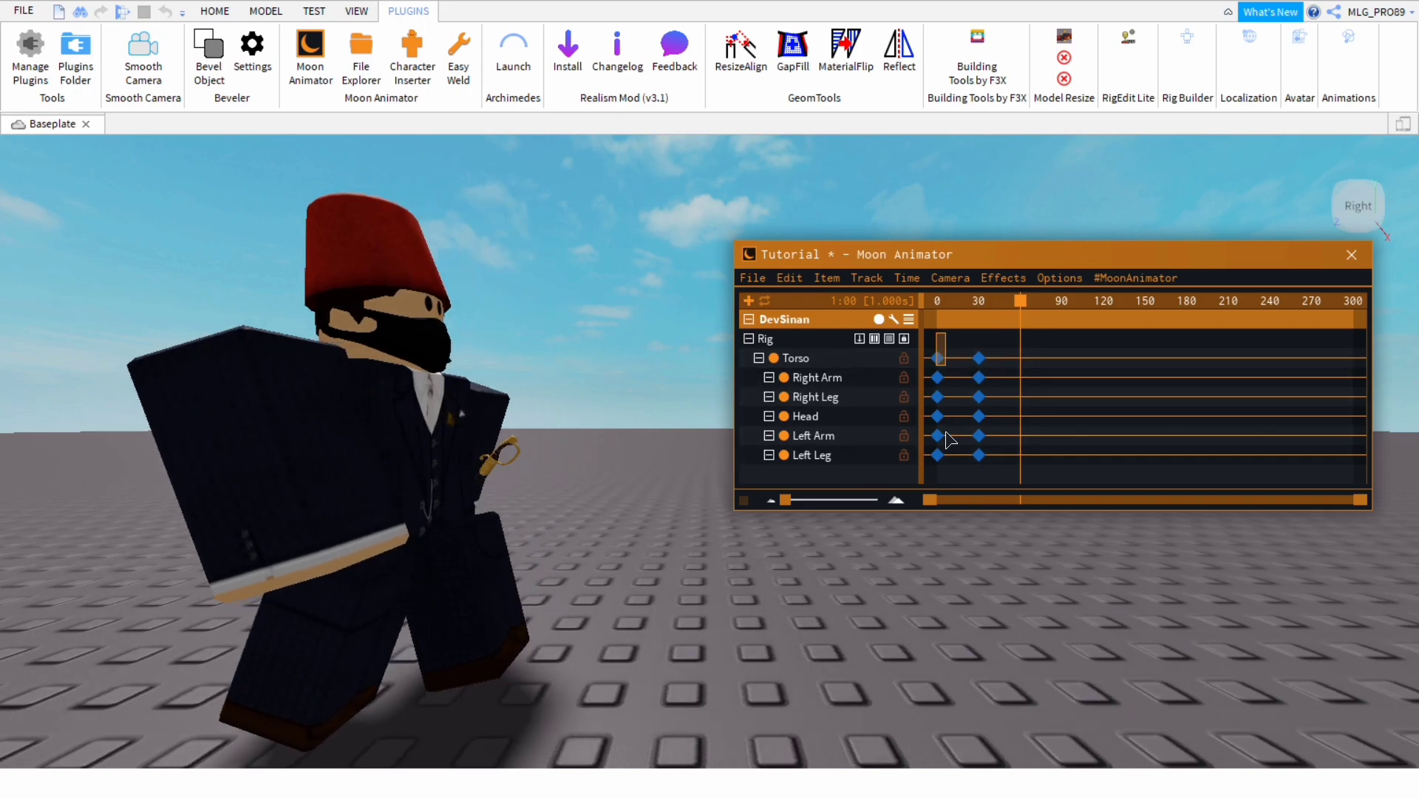
scroll(472, 636, "up", 3)
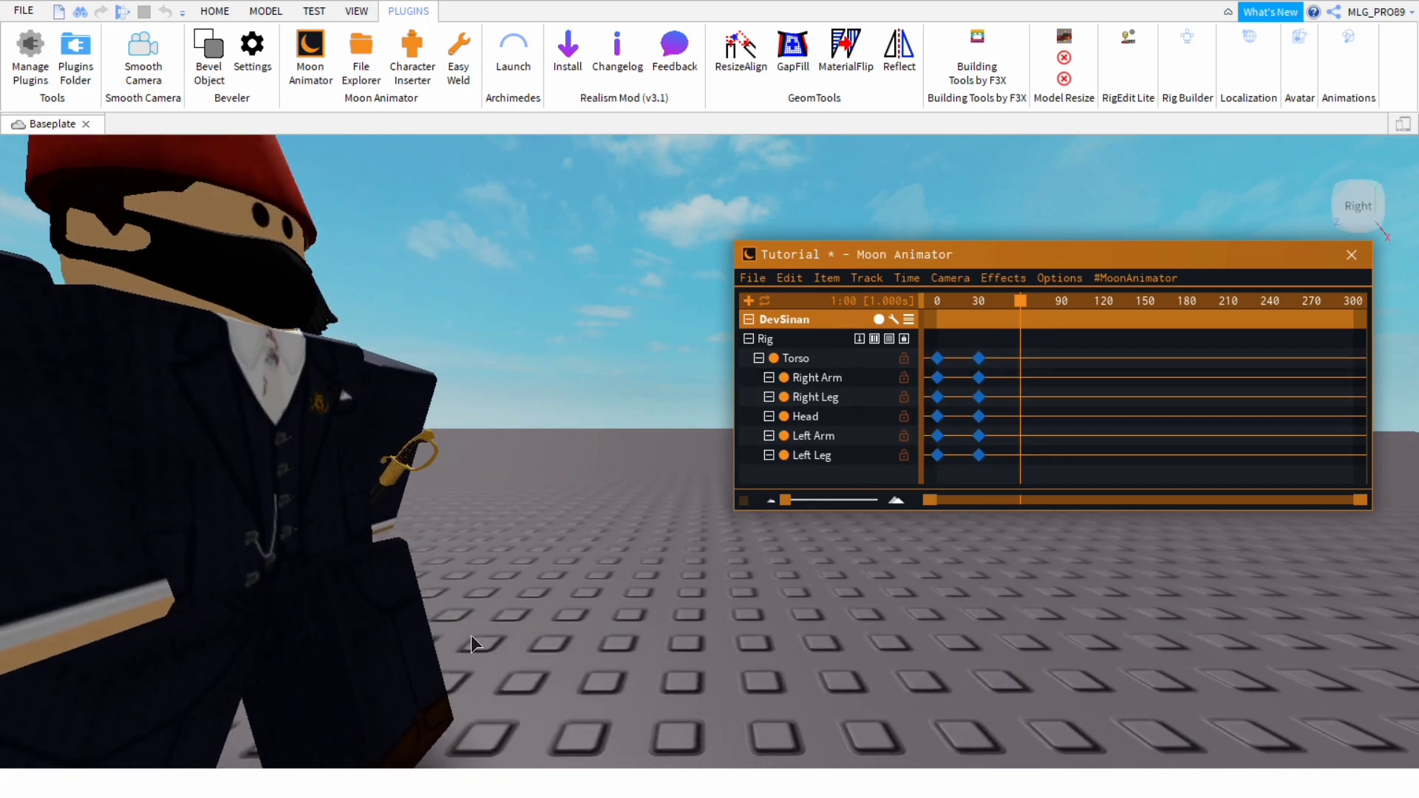
scroll(471, 635, "down", 4)
left_click(457, 636)
key("r")
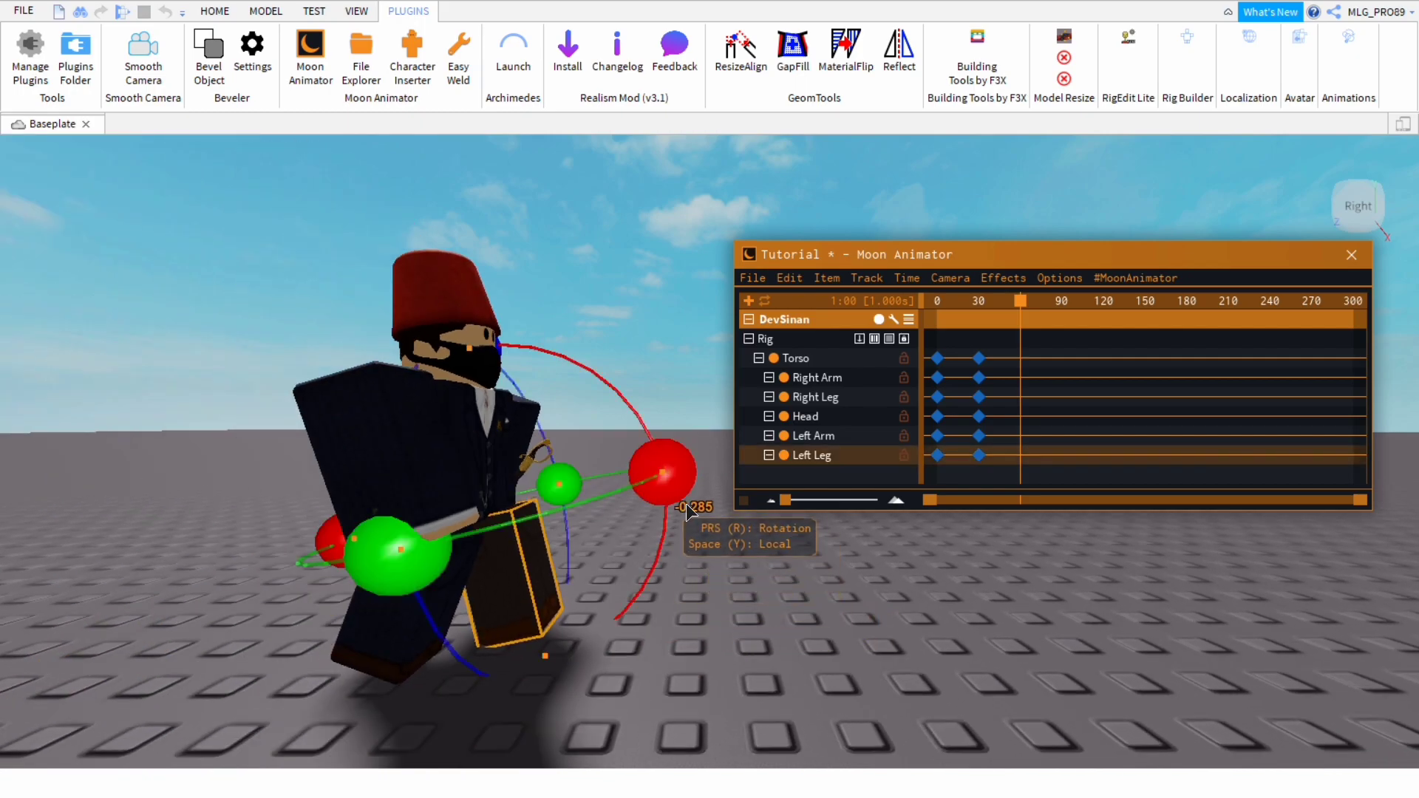
left_click(447, 637)
key("r")
left_click_drag(506, 441, 506, 441)
key("r")
left_click_drag(618, 568, 640, 612)
key("r")
key("r")
left_click(797, 669)
Refine the right leg's rotation at frame 60
right_click_drag(797, 668, 735, 663)
left_click(668, 631)
left_click(873, 632)
scroll(769, 587, "down", 5)
right_click_drag(768, 587, 769, 586)
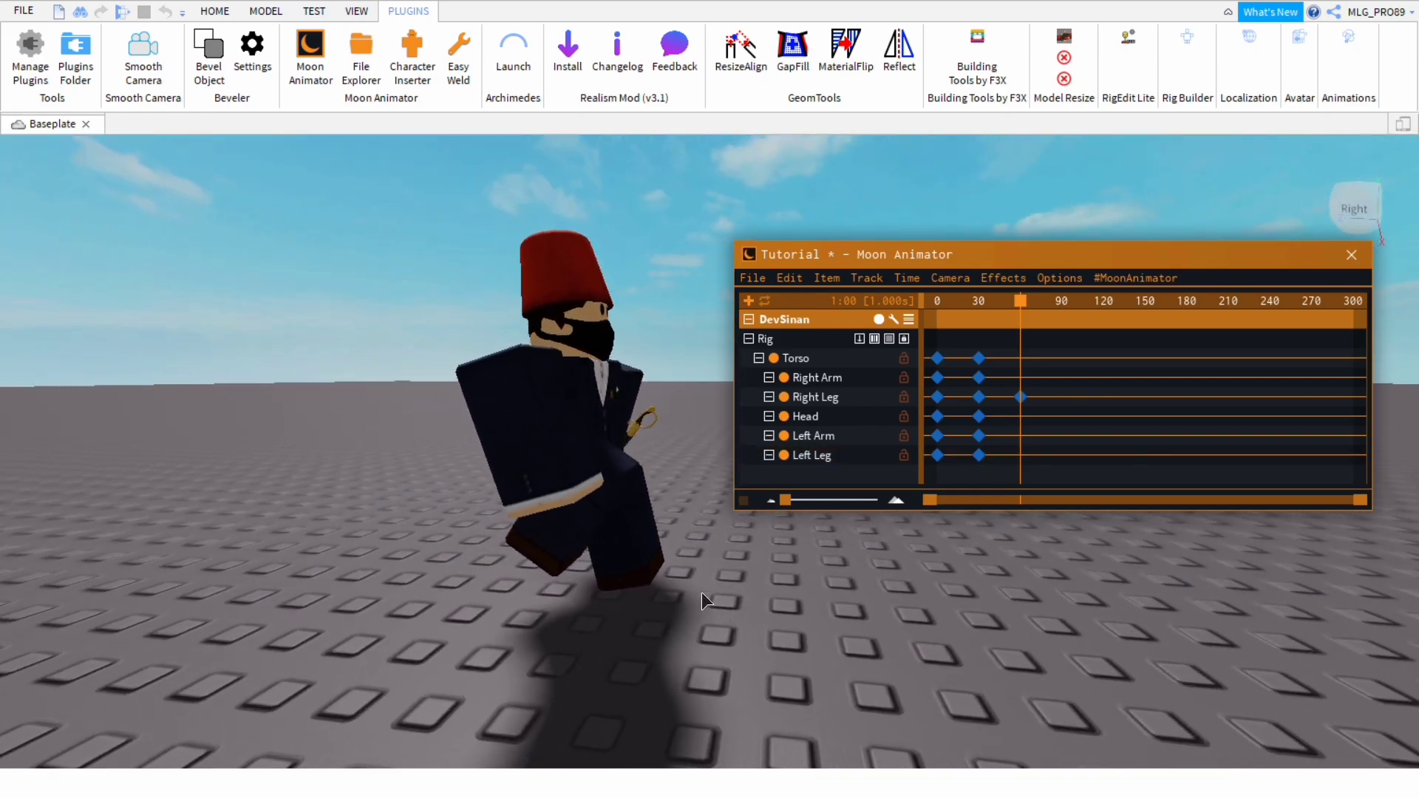
scroll(702, 593, "up", 3)
left_click(509, 607)
left_click_drag(796, 690, 791, 642)
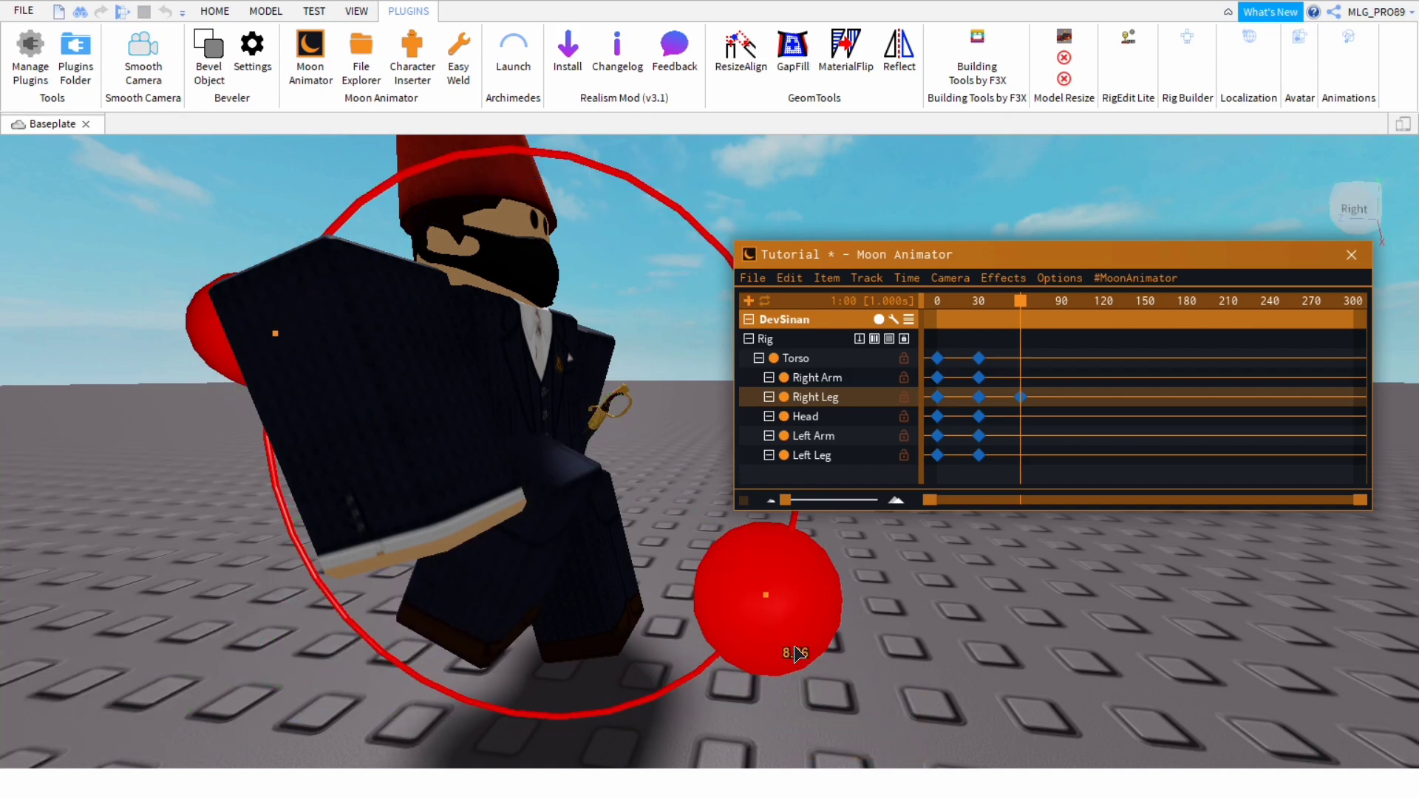
left_click(850, 634)
Rotate the left leg at frame 60 and shift it by about -0.103 in local space
scroll(809, 624, "down", 3)
right_click_drag(809, 624, 728, 633)
left_click(573, 618)
scroll(839, 618, "down", 3)
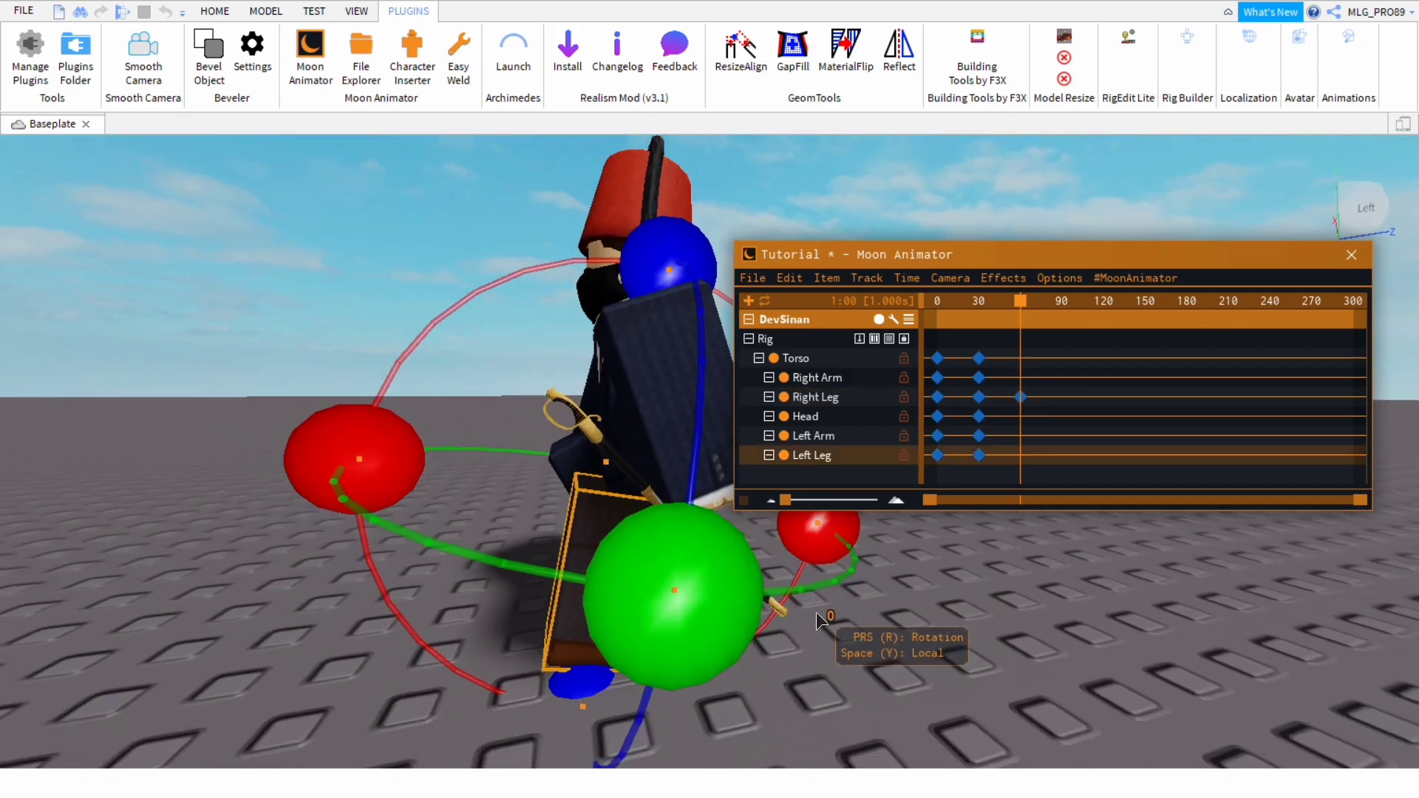
left_click_drag(711, 551, 726, 478)
key("r")
left_click_drag(518, 314, 537, 329)
left_click(858, 624)
mouse_move(857, 623)
right_mouse_down()
mouse_move(872, 627)
mouse_move(857, 623)
right_mouse_up()
scroll(779, 672, "up", 3)
right_click_drag(779, 673, 779, 673)
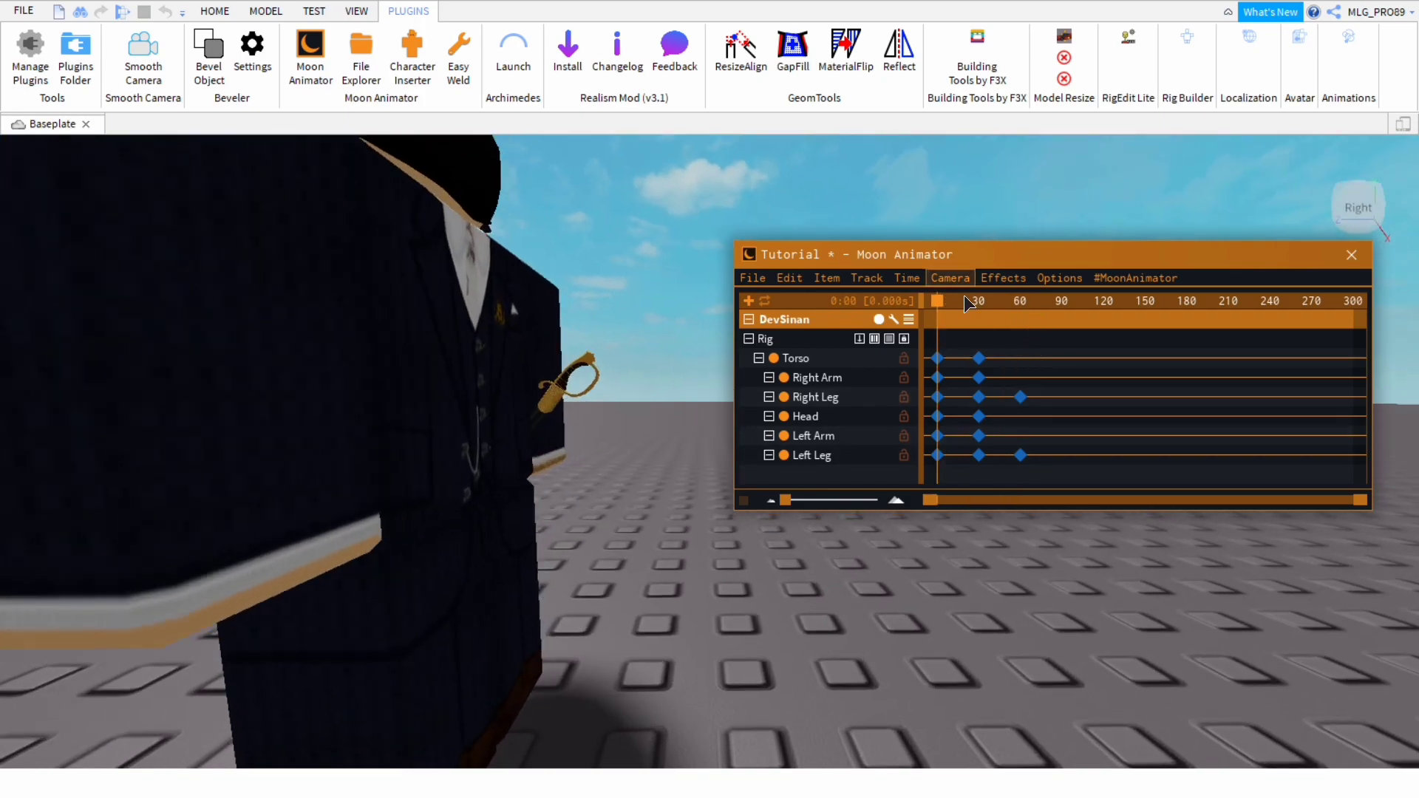
Play back the leg movement and scrub through the timeline to frame 60
key("space")
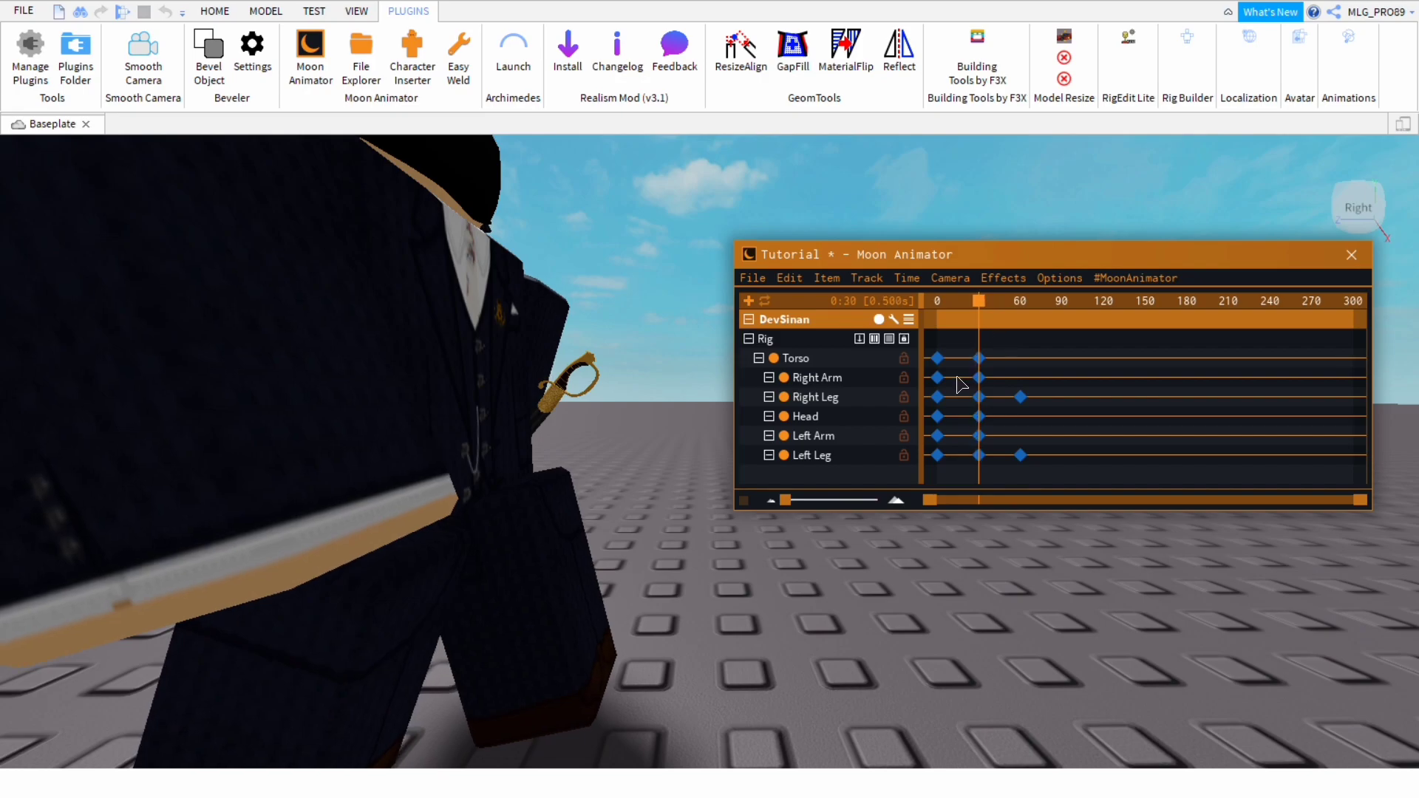
scroll(823, 611, "down", 5)
right_click_drag(822, 611, 826, 620)
right_click_drag(825, 613, 825, 613)
left_click_drag(1002, 324, 1046, 351)
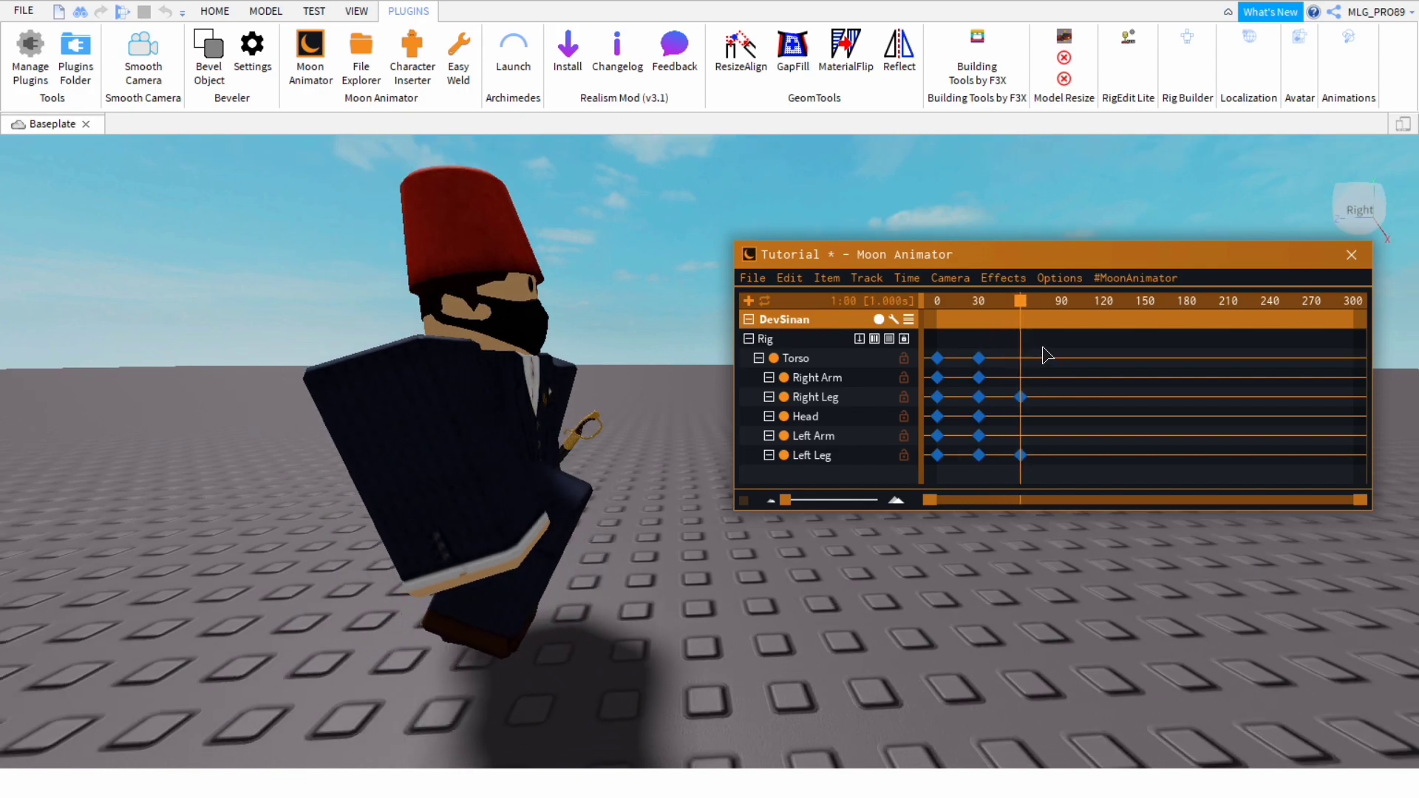
Readjust the left leg's rotation at frame 60
right_click_drag(850, 593, 852, 592)
scroll(852, 593, "down", 3)
left_click(754, 689)
key("r")
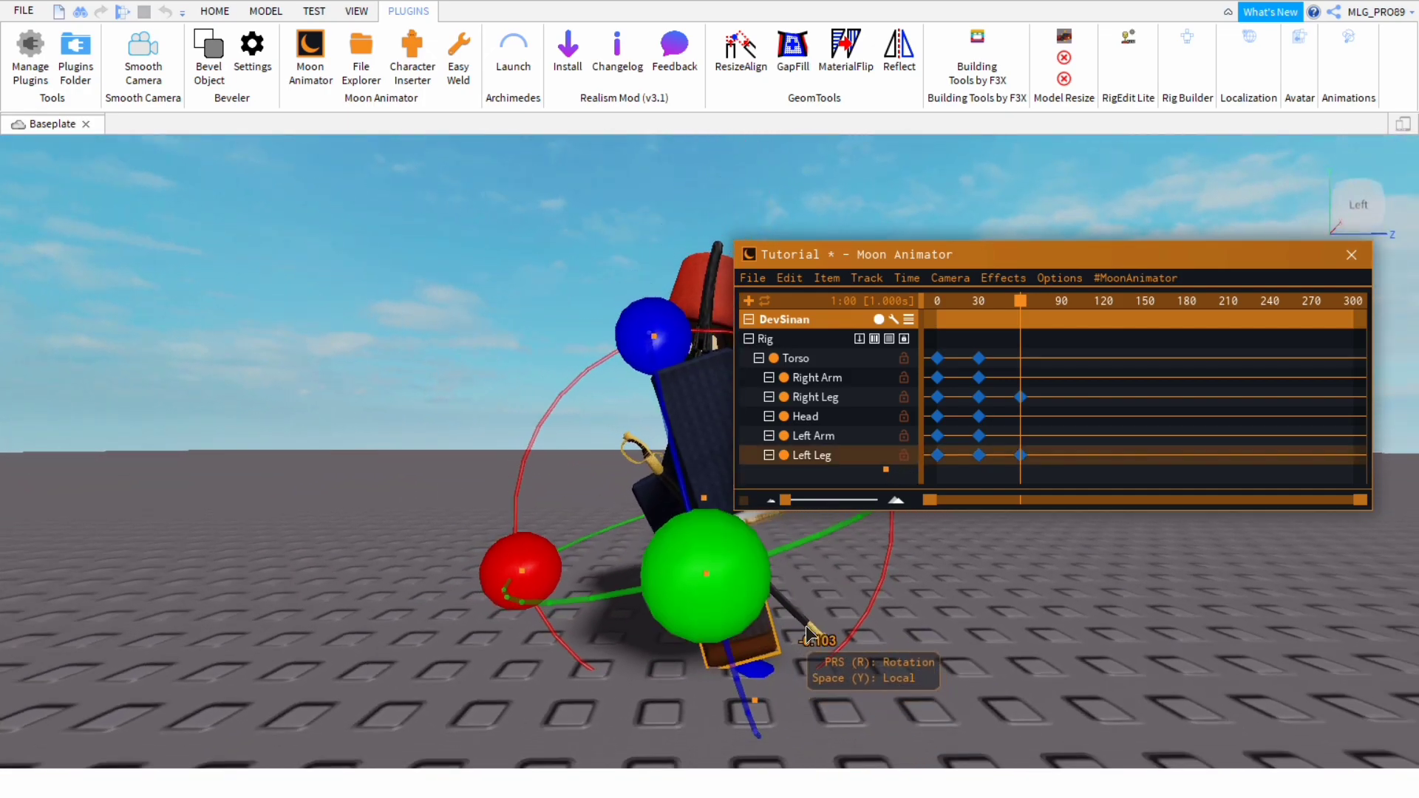
key("d")
left_click_drag(729, 497, 729, 518)
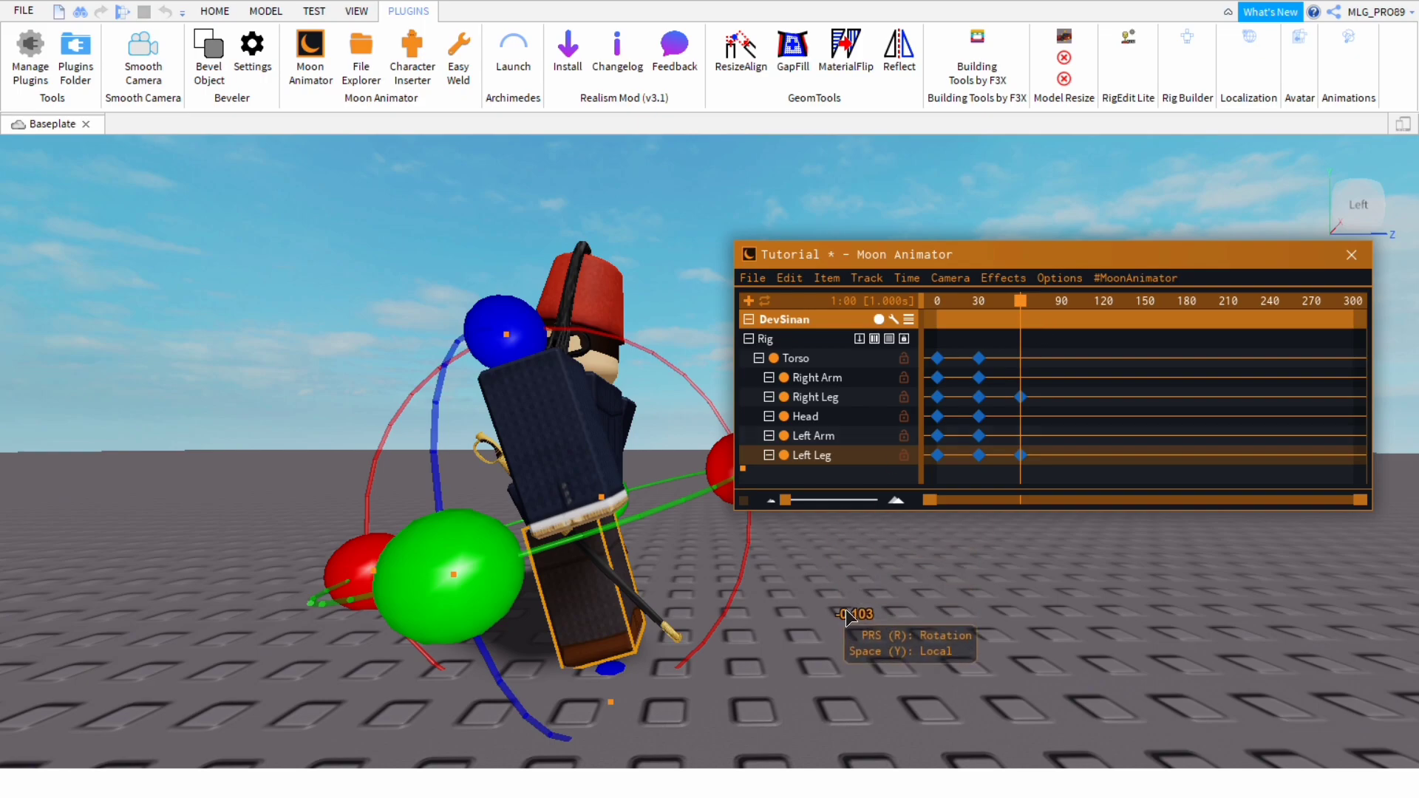
left_click(846, 610)
left_click(621, 606)
key("d")
left_click_drag(635, 477, 642, 510)
left_click(743, 652)
Rotate the right leg again to improve the stride pose at frame 60
right_click_drag(743, 652, 744, 653)
key("d")
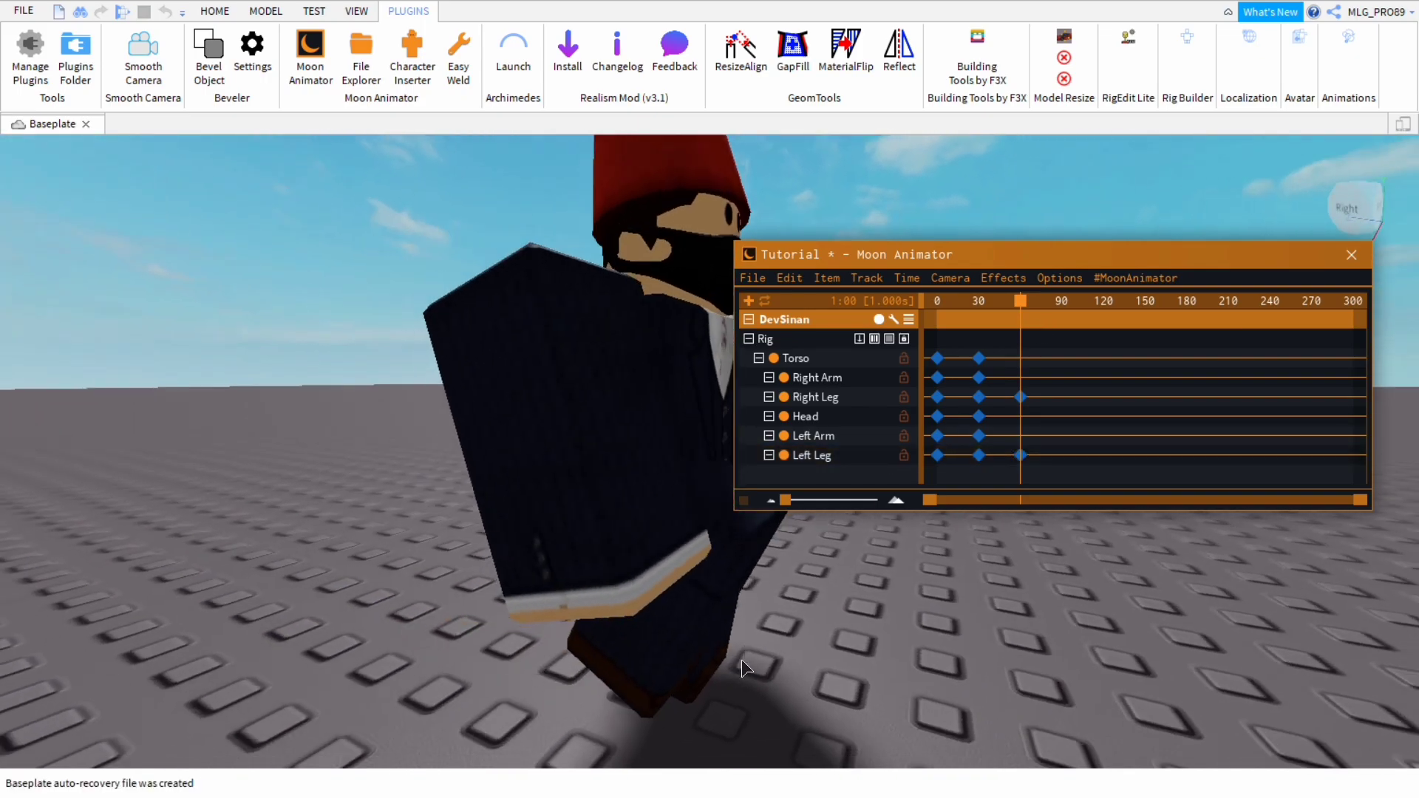
left_click(682, 653)
key("d")
right_click_drag(838, 633, 839, 633)
left_click_drag(641, 623, 731, 601)
left_click(846, 633)
Shift the right leg by about -0.153 in local space at frame 60
right_click_drag(846, 632, 851, 633)
key("d")
left_click(531, 580)
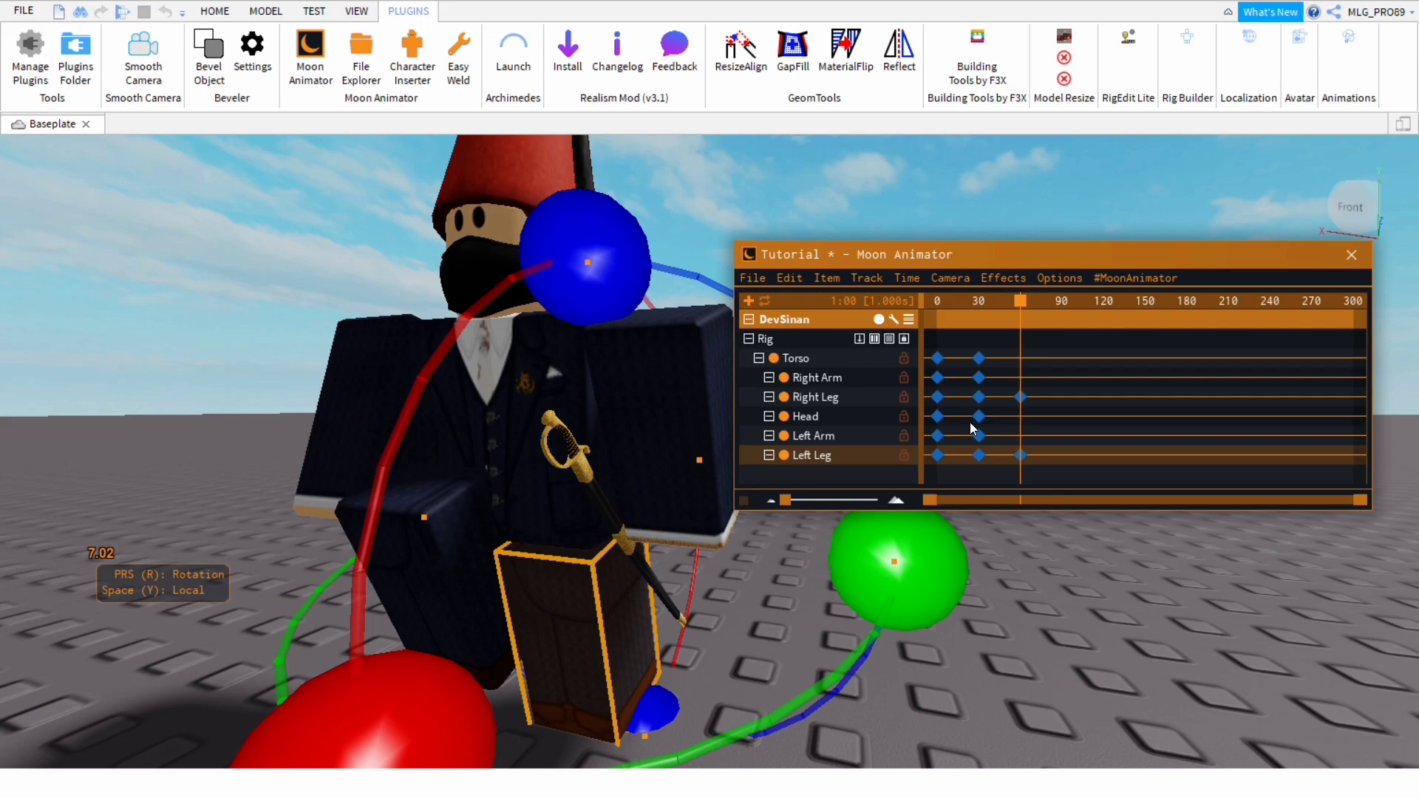
left_click(1009, 662)
left_click(473, 518)
key("e")
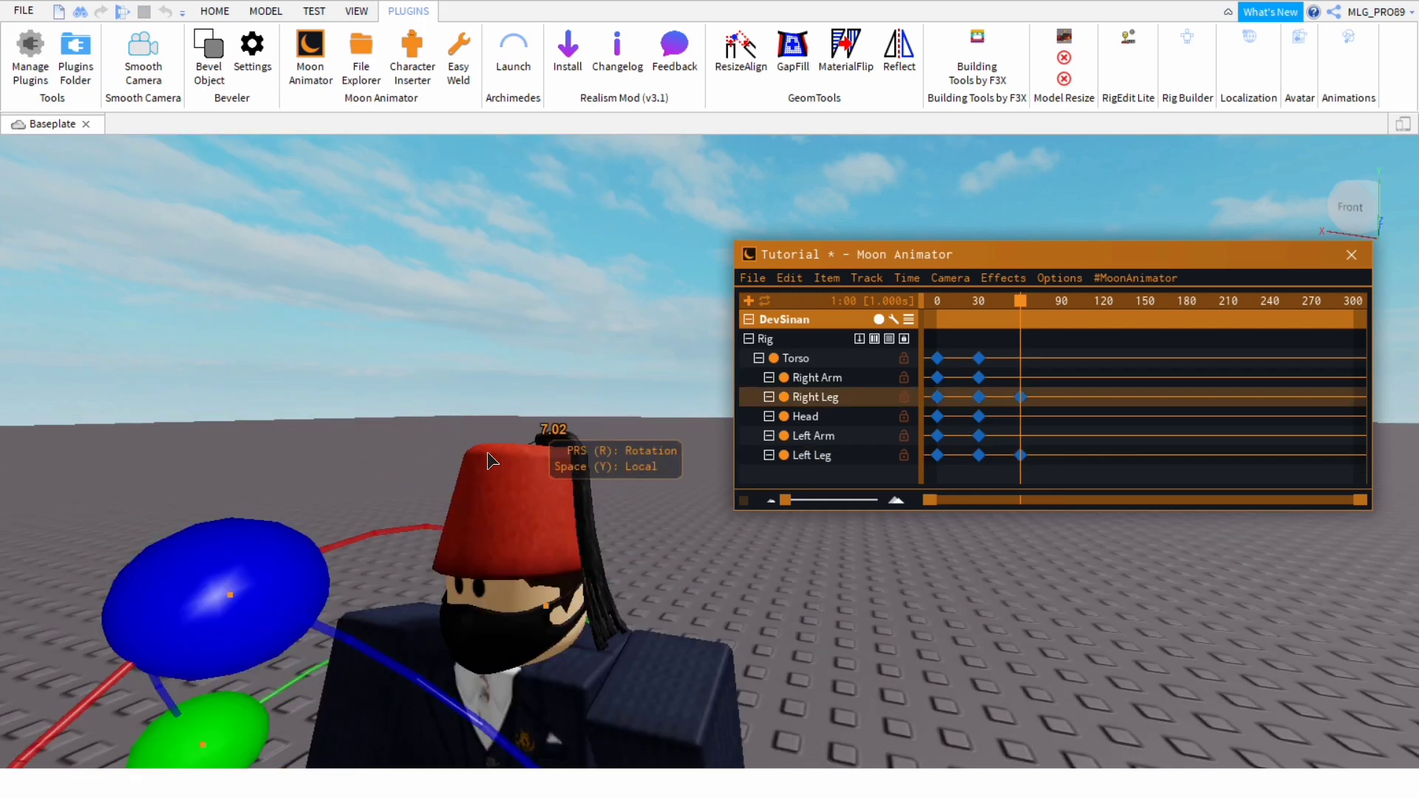
key("r")
scroll(521, 526, "down", 5)
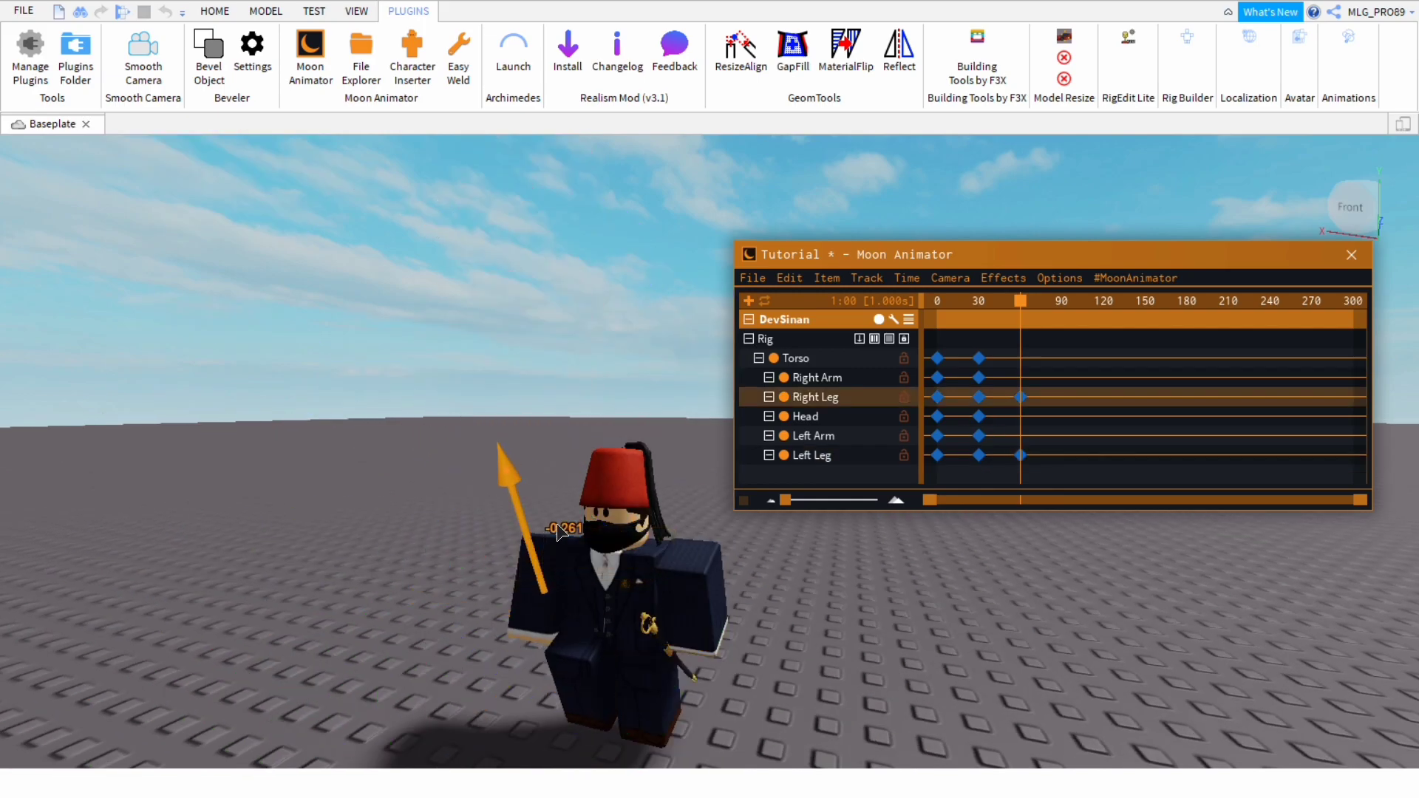
left_click_drag(554, 520, 555, 521)
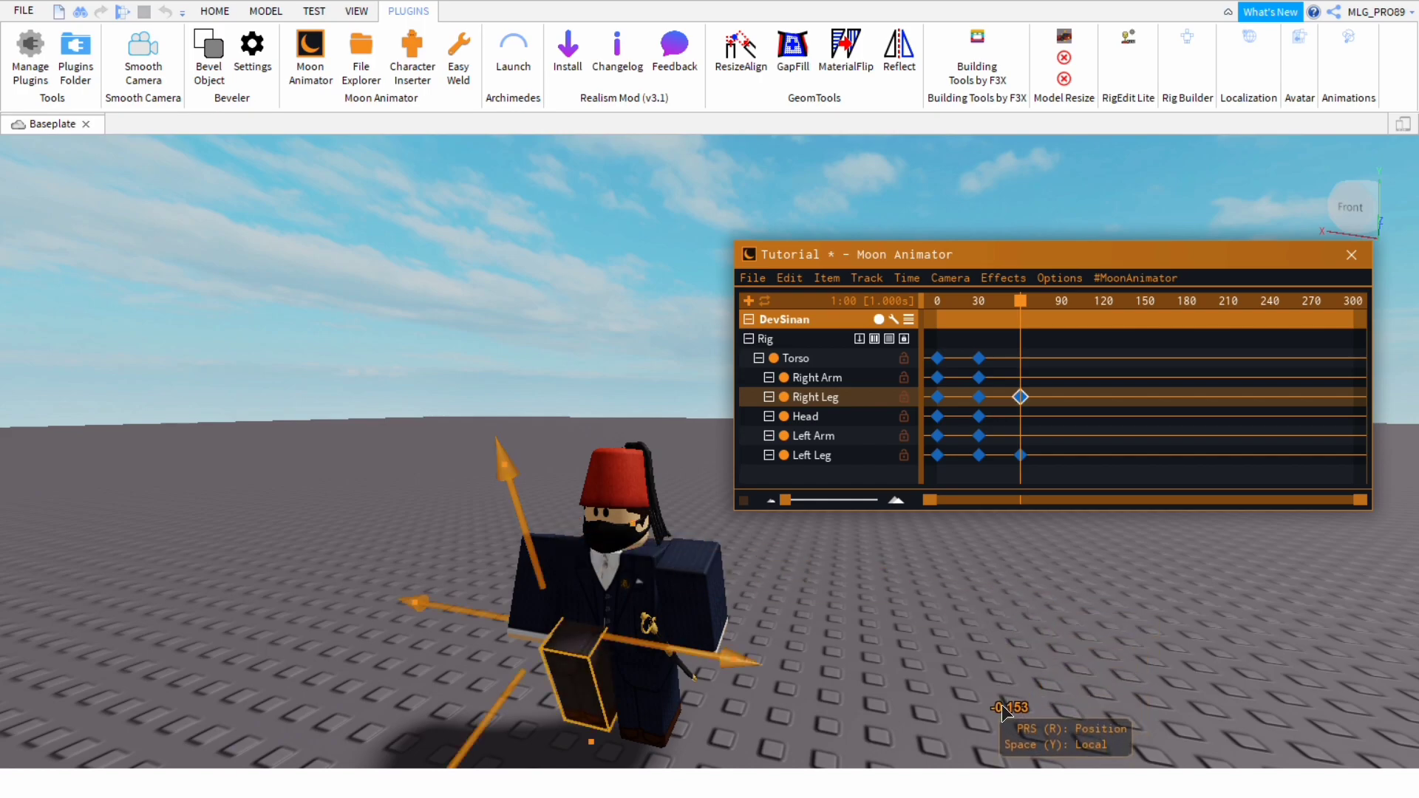
left_click(912, 693)
Add keyframes for all body parts at frame 60 and move the playhead to frame 90
key("a")
right_click_drag(912, 693, 910, 694)
key("w")
key("s")
key("a")
key("d")
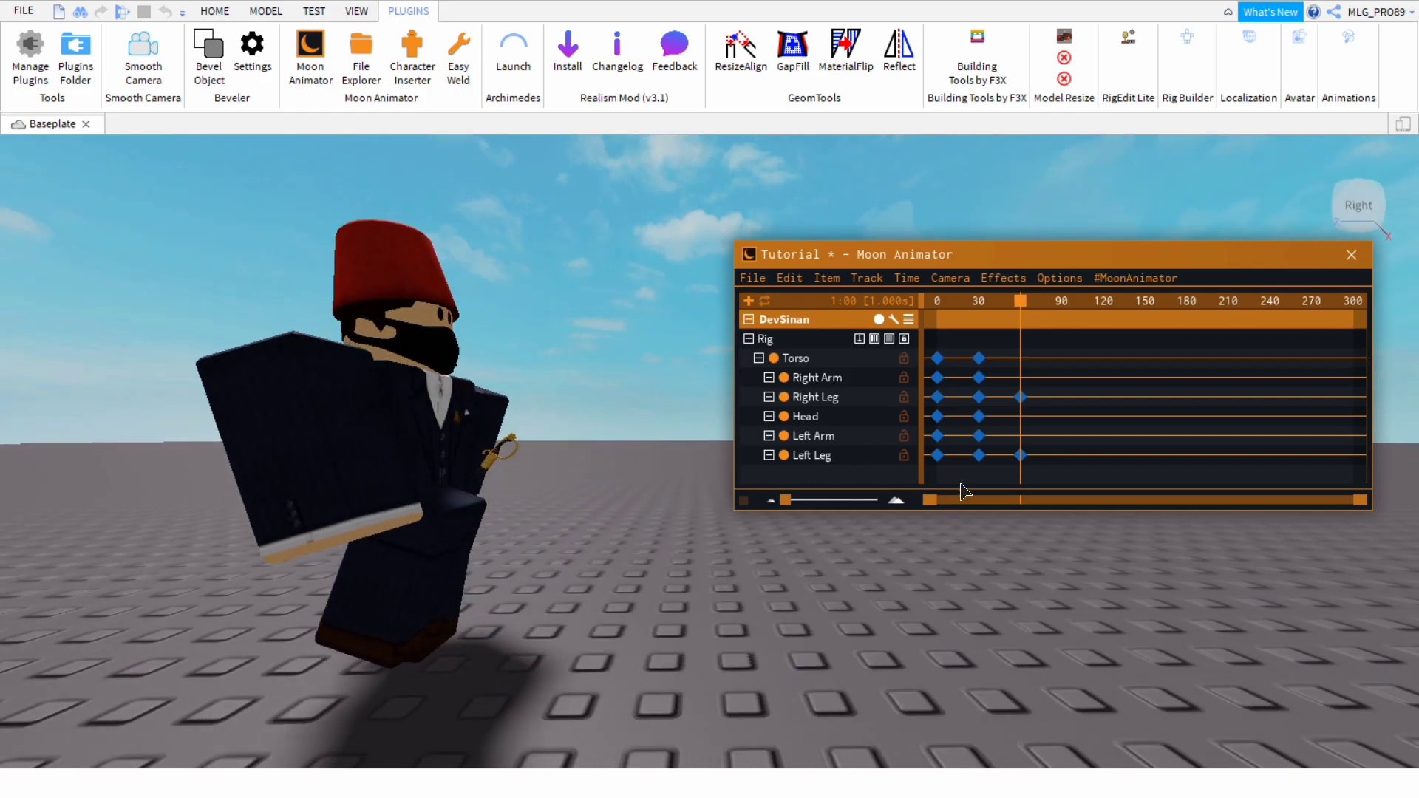
left_click(842, 370)
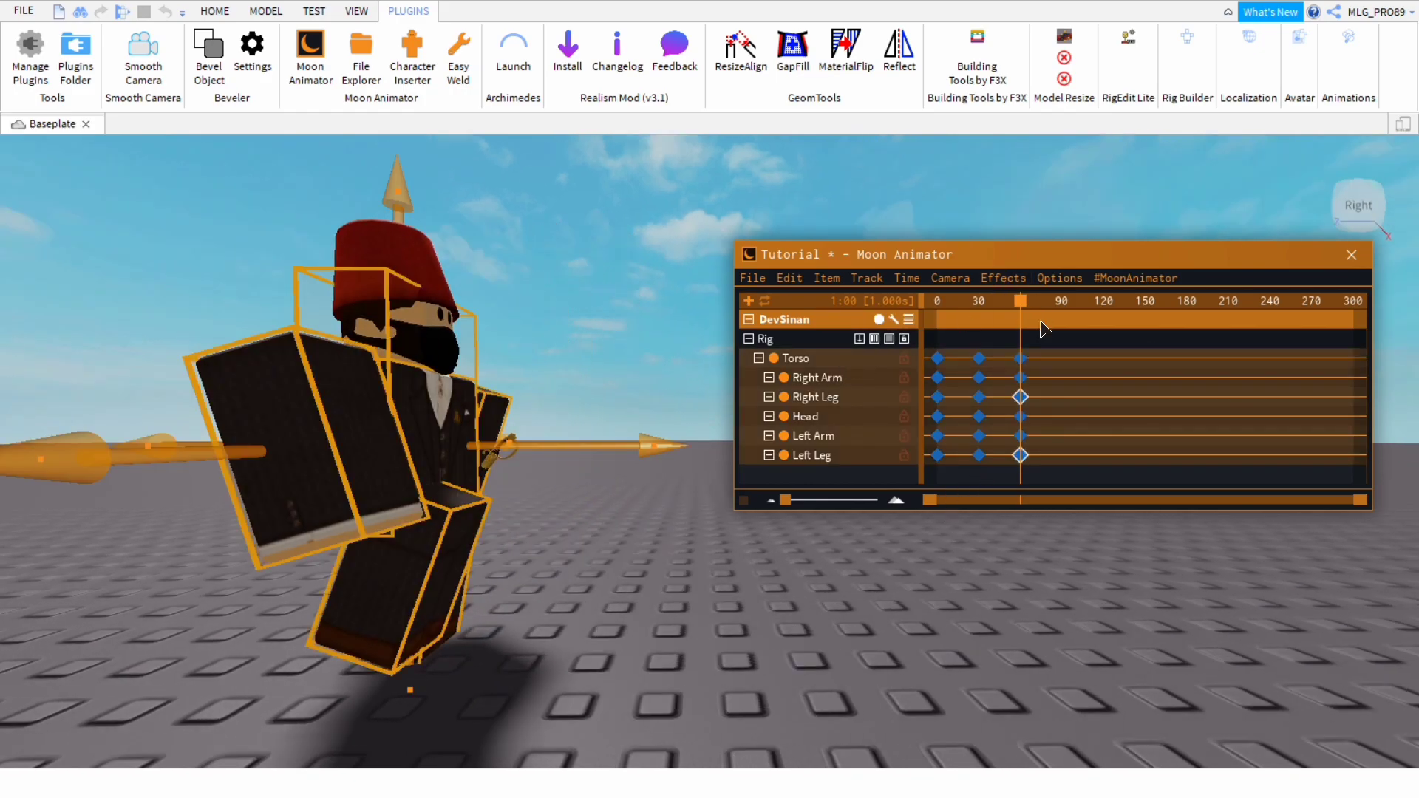
left_click(1025, 342)
left_click_drag(1046, 333, 1031, 332)
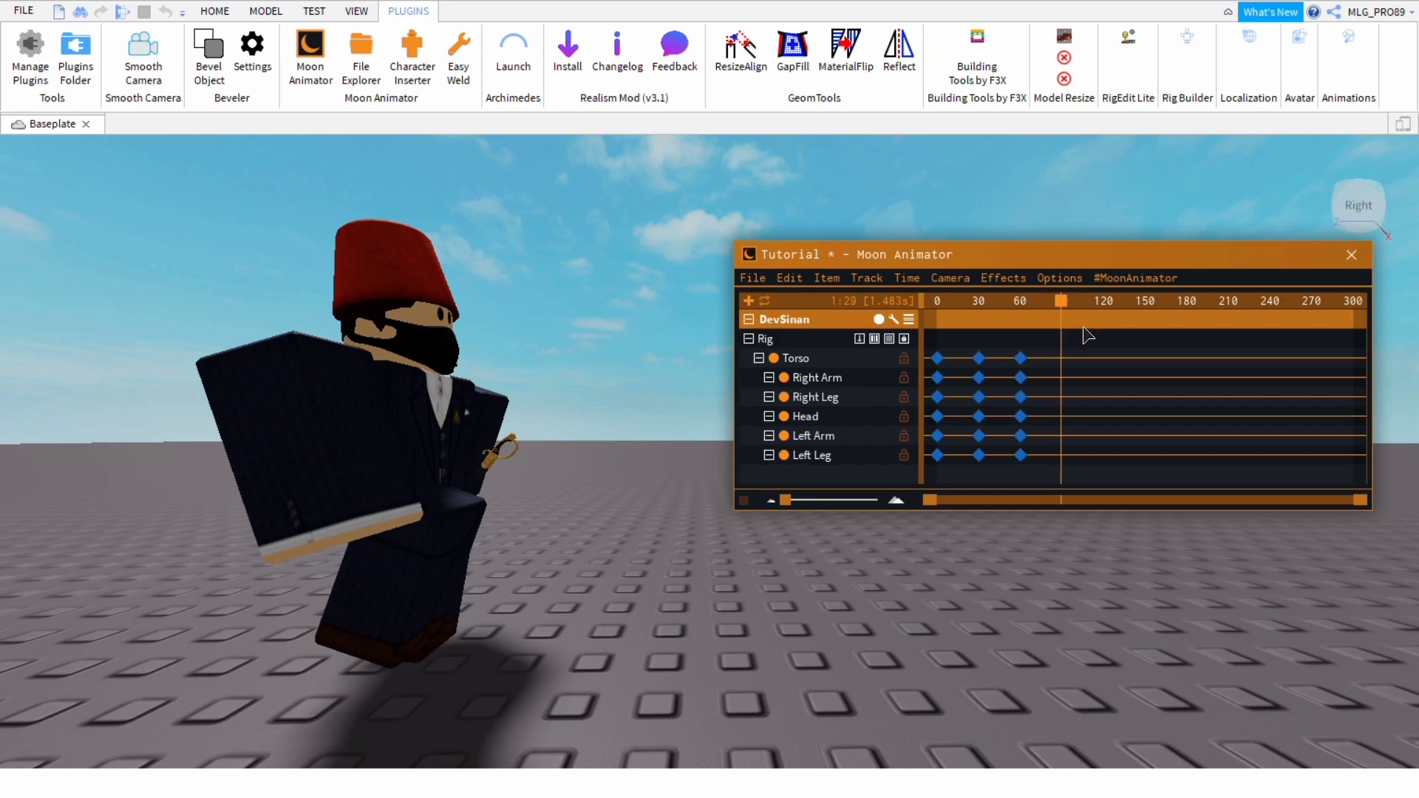
Rotate the right leg forward by about 39.5 degrees at frame 90 and shift it by about 0.218 in local space
right_click_drag(606, 615, 637, 604)
left_click(605, 569)
key("r")
left_click_drag(269, 584, 392, 410)
key("r")
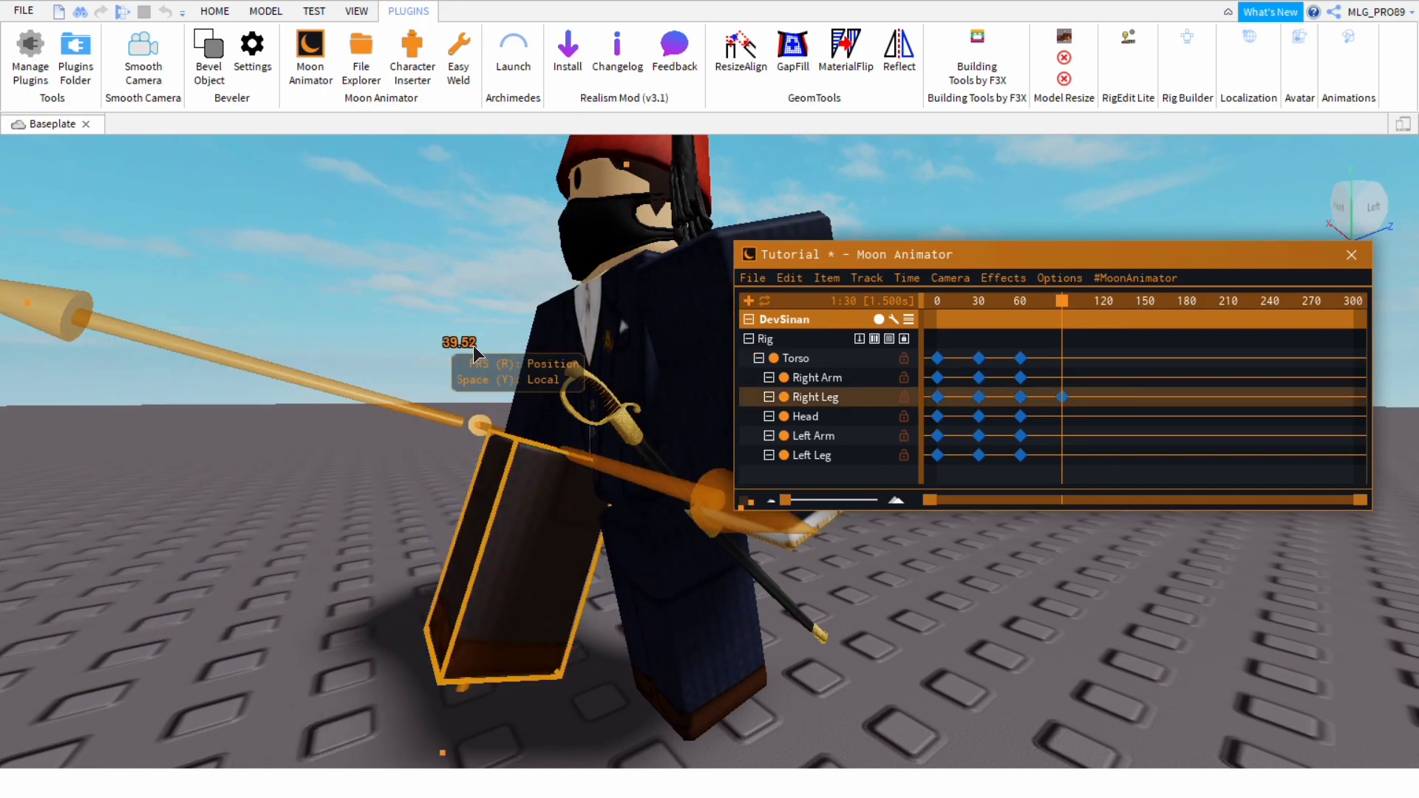
left_click_drag(627, 177, 633, 234)
left_click_drag(431, 464, 470, 478)
left_click_drag(673, 268, 668, 228)
right_click_drag(668, 228, 667, 227)
left_click(456, 660)
right_click_drag(494, 693, 495, 695)
Rotate the left leg by about -23.56 degrees in local space at frame 90
left_click(656, 672)
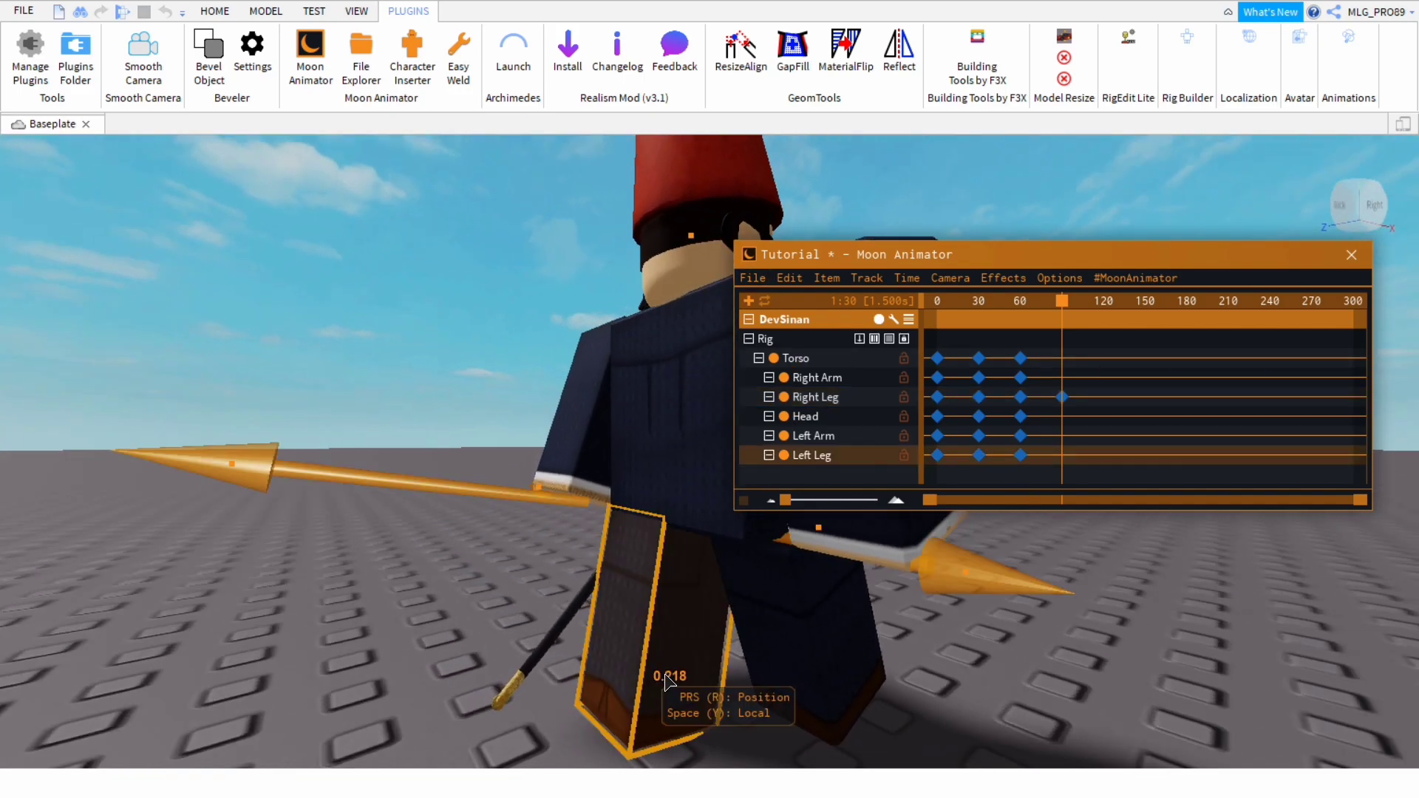
right_click_drag(656, 672, 621, 649)
key("r")
left_click_drag(412, 452, 452, 358)
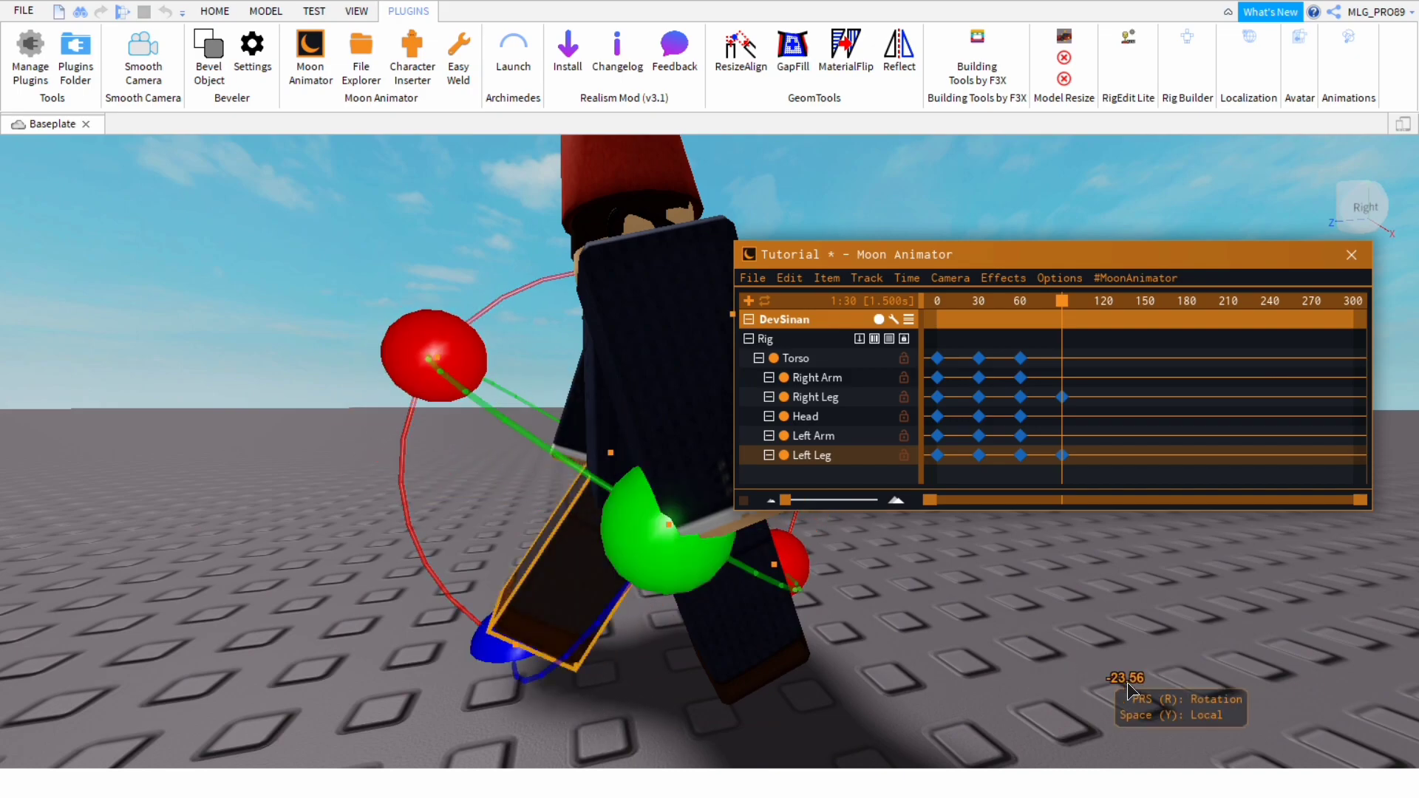
left_click(953, 663)
Fine-tune the right leg's position at frame 90
right_click_drag(954, 663, 953, 663)
left_click(621, 617)
scroll(621, 616, "up", 3)
right_click_drag(624, 618, 619, 621)
key("r")
scroll(622, 618, "down", 2)
left_click_drag(628, 541, 633, 536)
scroll(535, 381, "down", 3)
left_click(495, 404)
left_click(554, 660)
left_click(569, 601)
scroll(1112, 319, "up", 2)
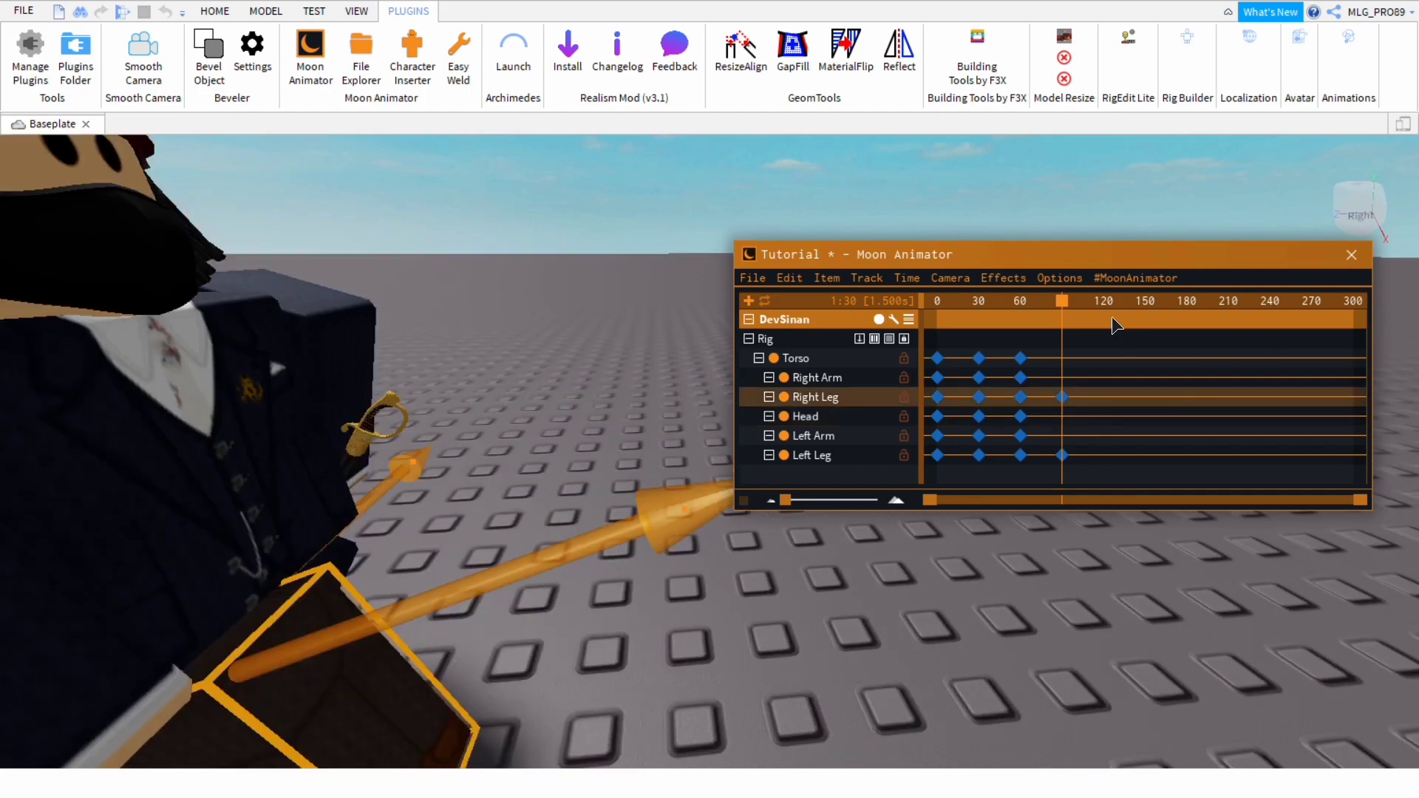
left_click(1045, 569)
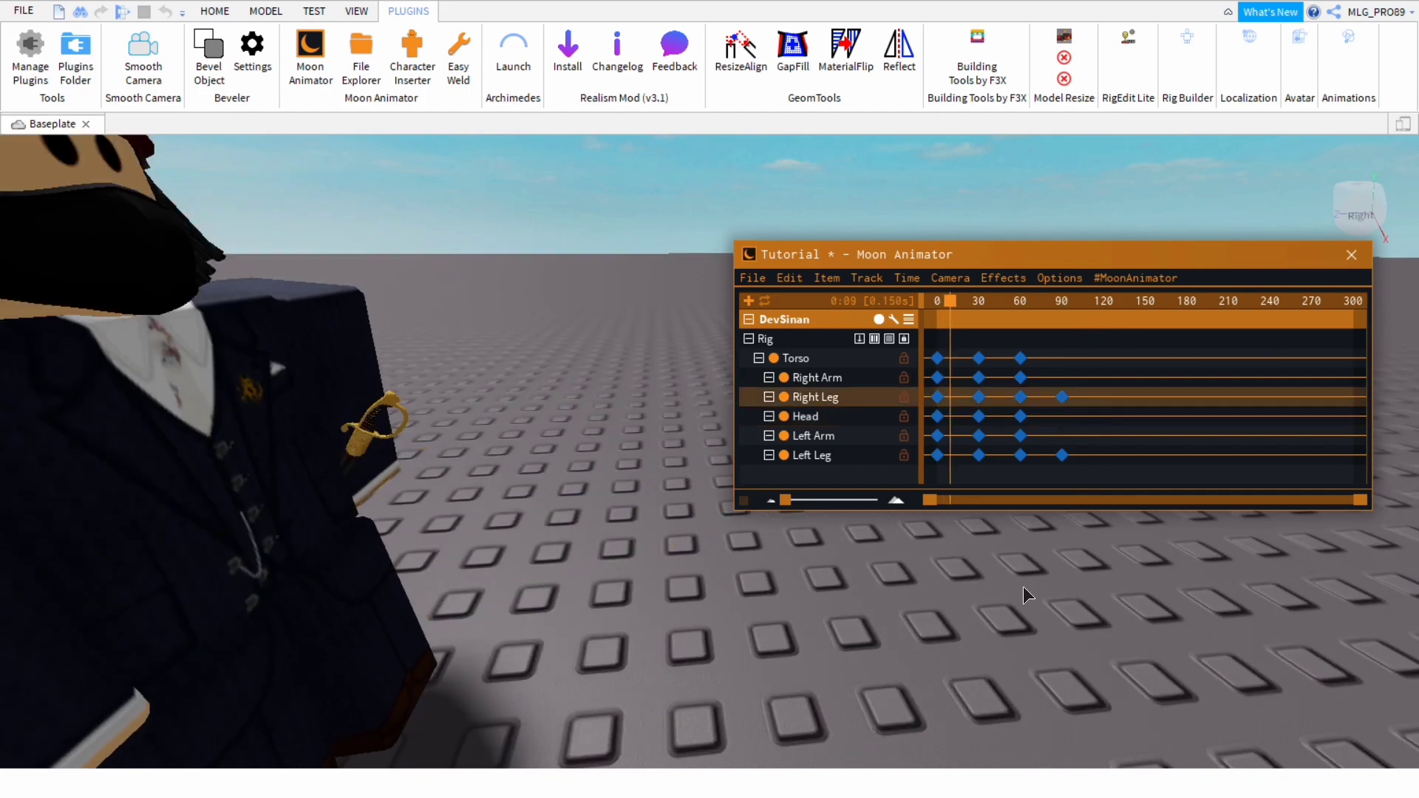
Play back the leg movement up to frame 90 to review the stride
right_click_drag(933, 631, 929, 628)
scroll(938, 627, "down", 3)
key("space")
scroll(937, 627, "up", 1)
scroll(934, 628, "down", 3)
key("space")
scroll(930, 628, "up", 3)
key("space")
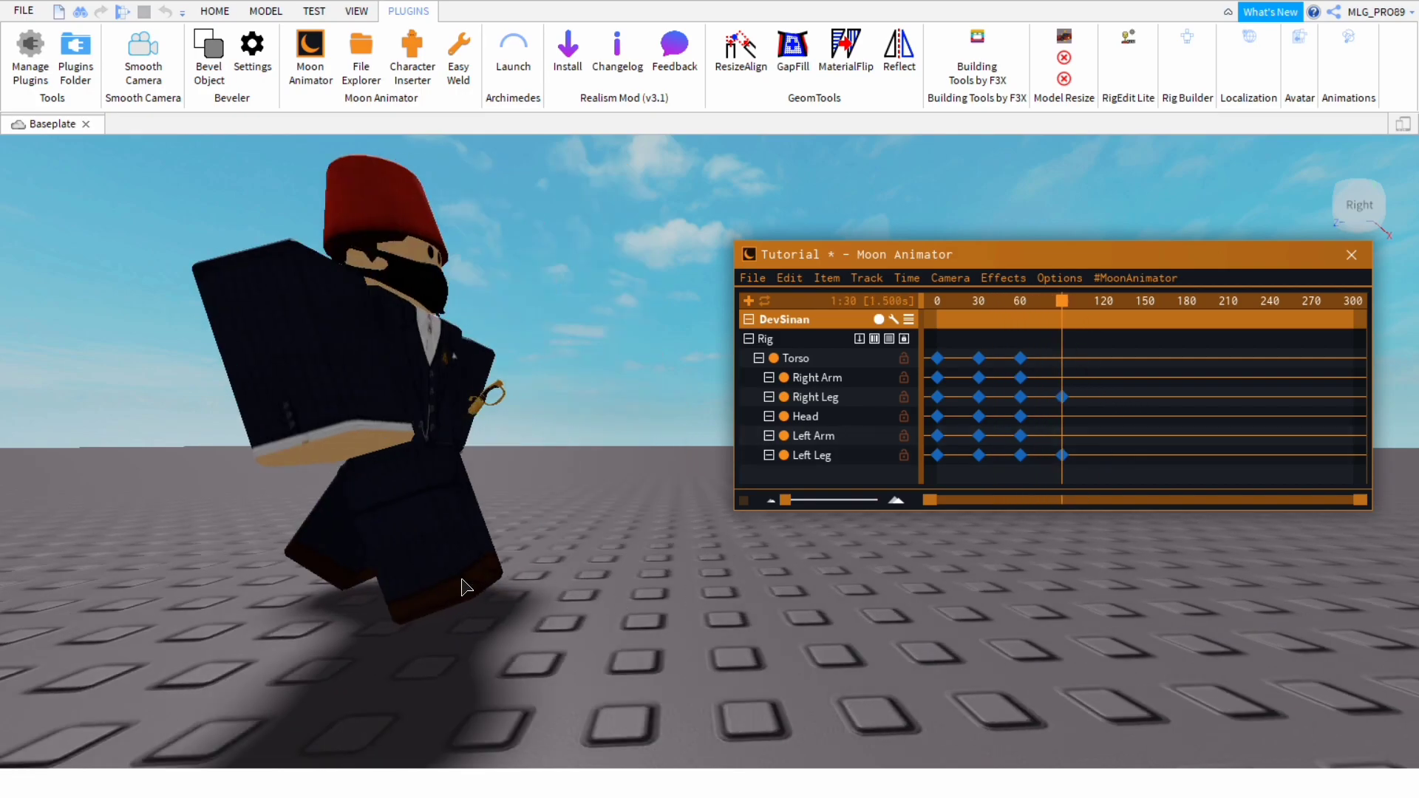
Readjust the right leg's rotation at frame 90 and play back the movement
left_click(462, 579)
key("a")
key("r")
left_click_drag(704, 416, 721, 457)
left_click(695, 632)
right_click_drag(695, 631, 743, 633)
key("d")
key("space")
key("w")
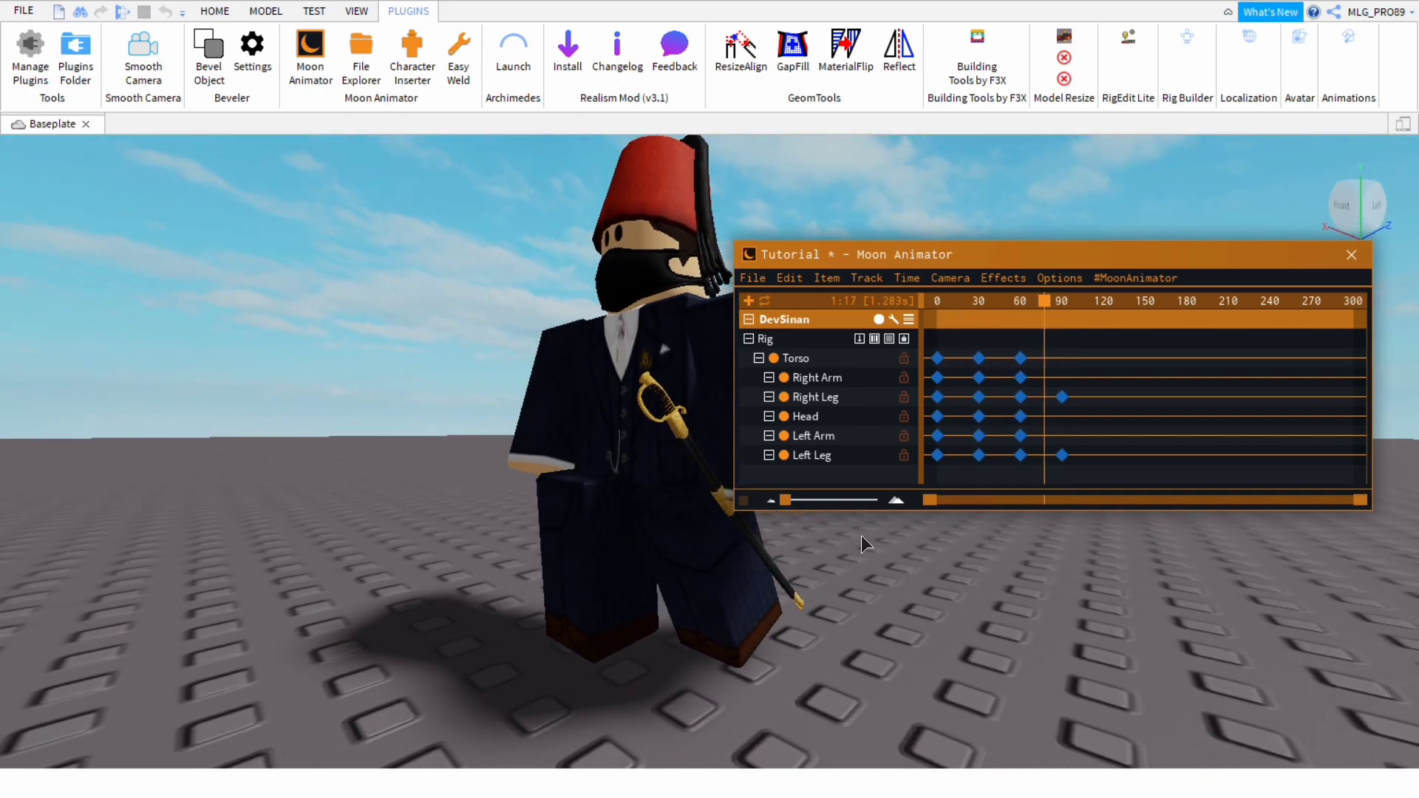
Add keyframes for all body parts at frame 90 and move the playhead to frame 120
left_click(848, 363)
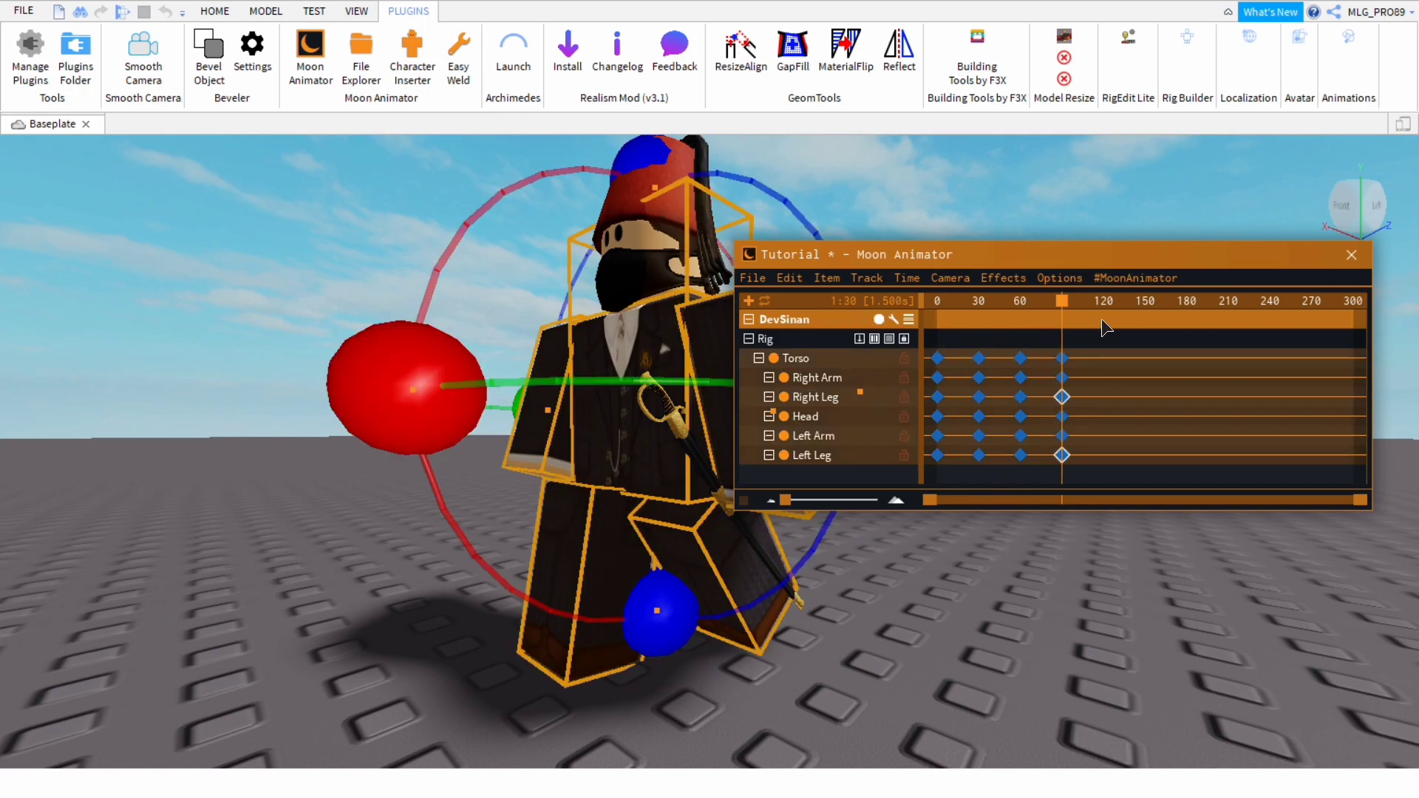
key("space")
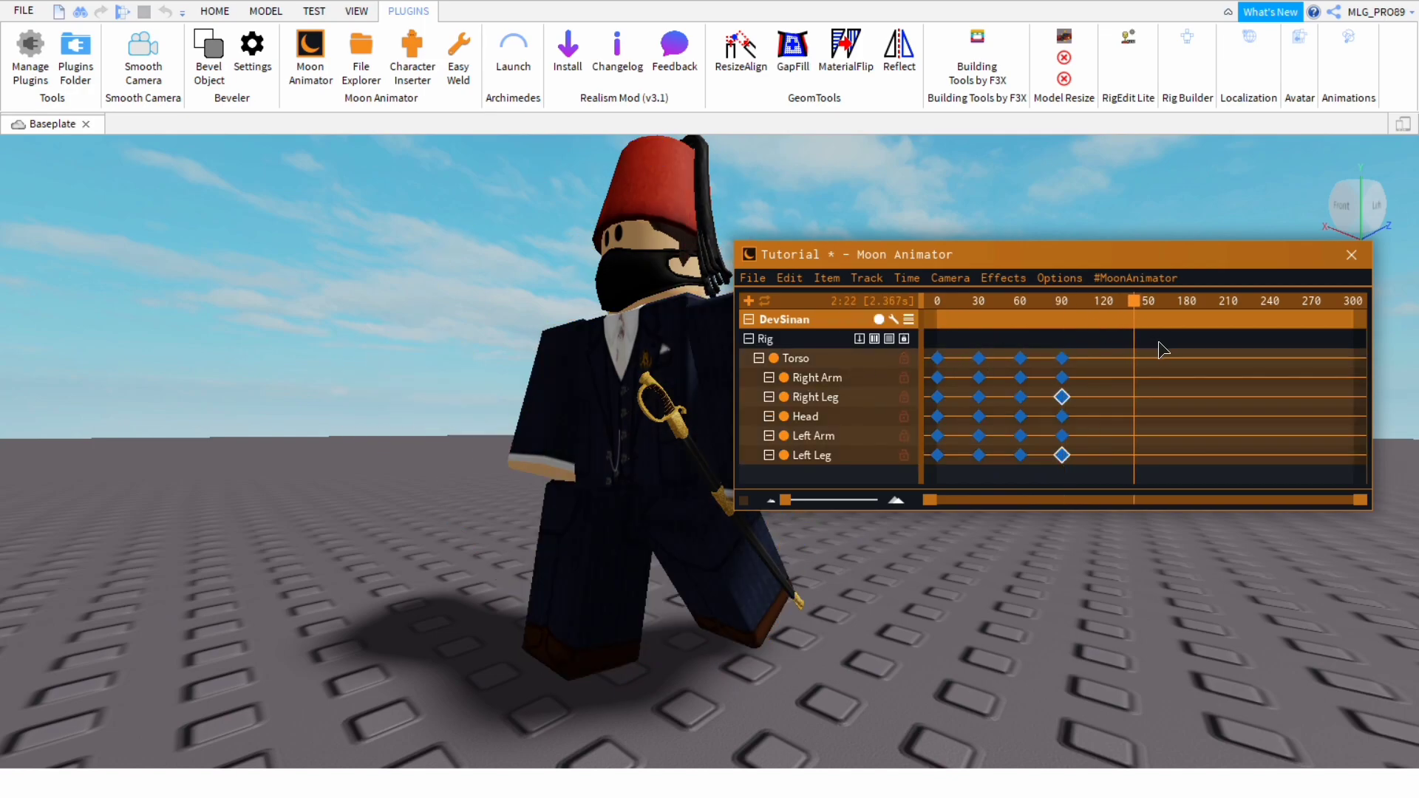
left_click(1110, 330)
Rotate the left leg at frame 120 and shift it in local space
right_click_drag(838, 583, 788, 556)
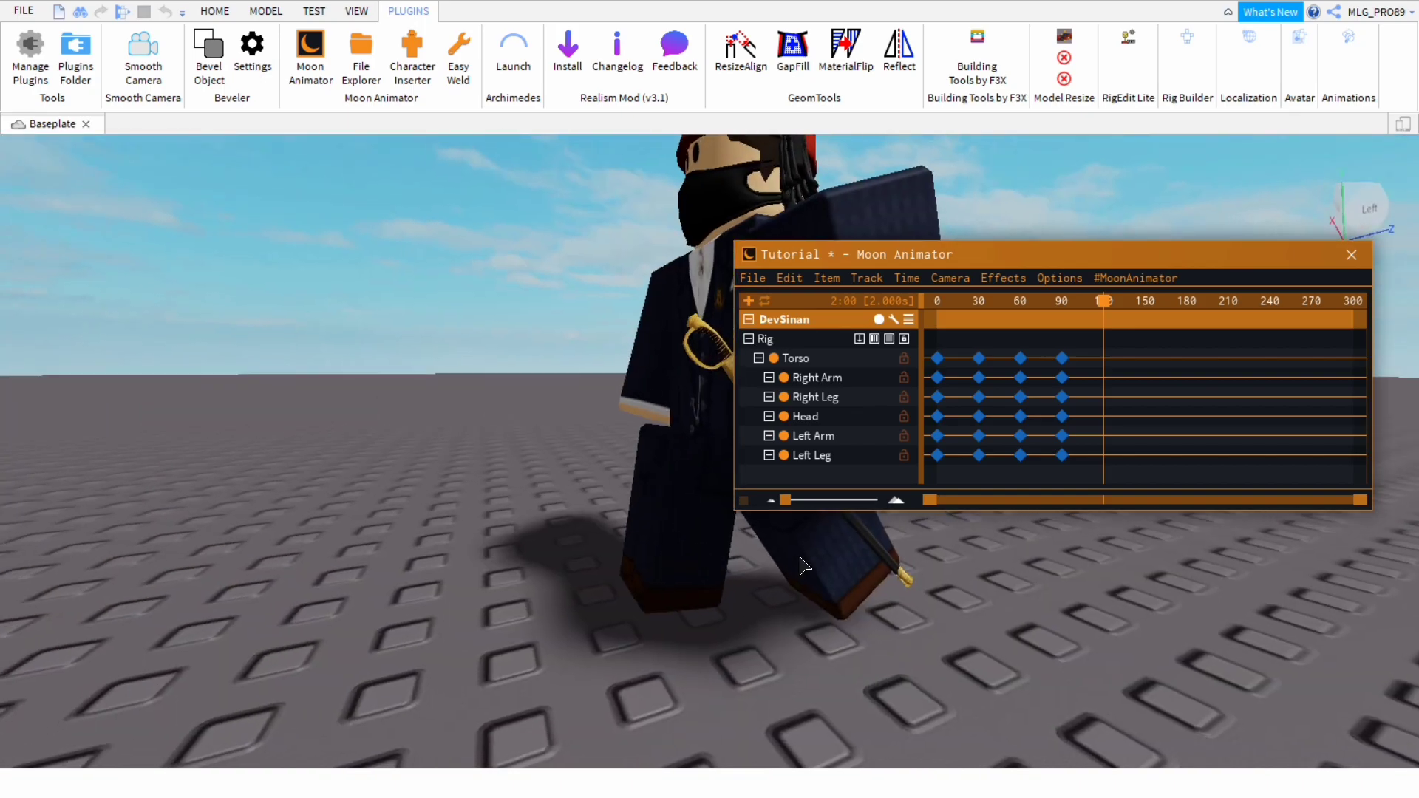
key("d")
left_click(771, 568)
key("r")
left_click_drag(425, 327, 294, 216)
key("r")
left_click_drag(706, 275, 730, 332)
left_click(751, 590)
Rotate the right leg in local space at frame 120
right_click_drag(751, 590, 745, 596)
left_click(703, 658)
right_click_drag(703, 658, 704, 657)
left_click_drag(757, 591, 686, 702)
key("r")
scroll(702, 665, "down", 2)
key("r")
left_click_drag(767, 583, 763, 567)
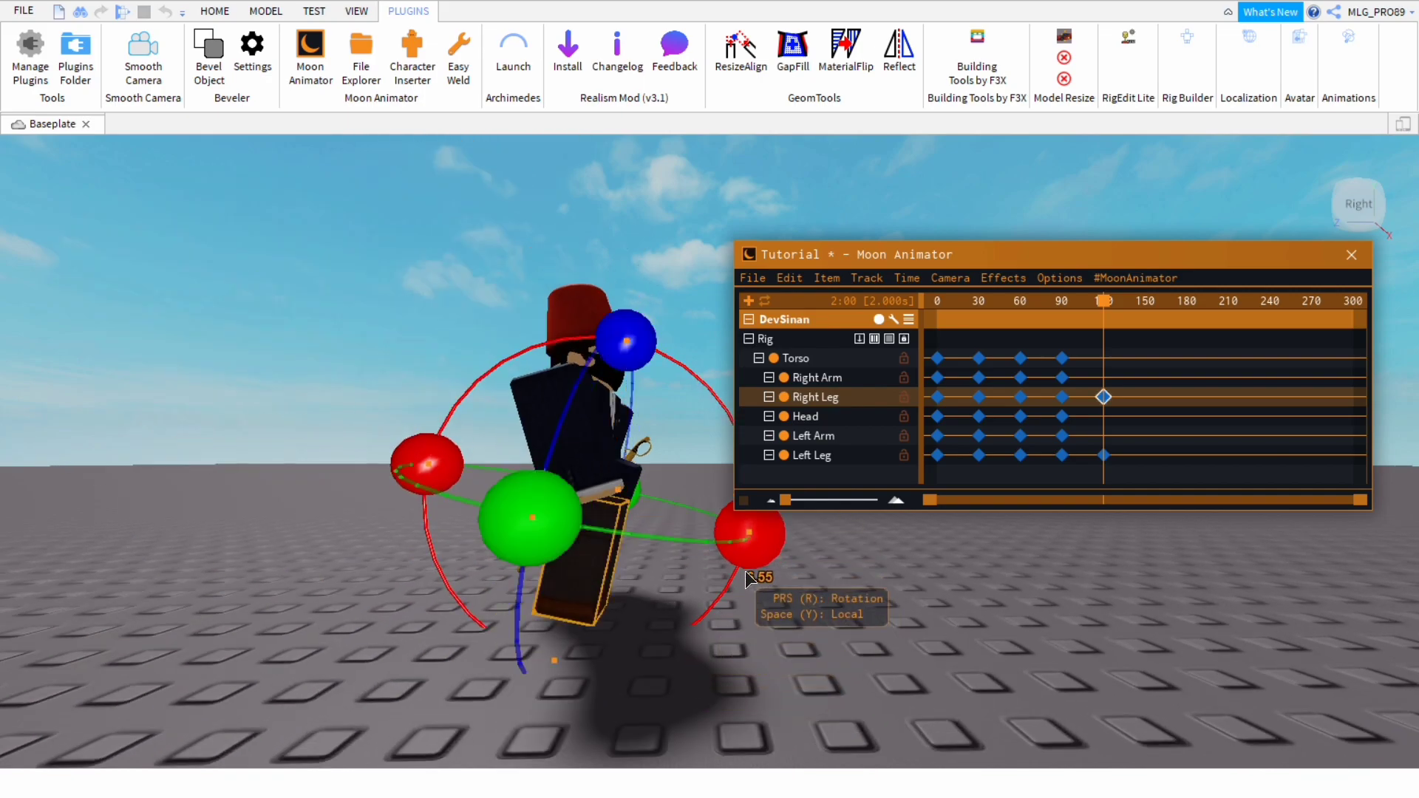
Nudge the right leg's local position at frame 120
key("r")
left_click(603, 361)
left_click(634, 676)
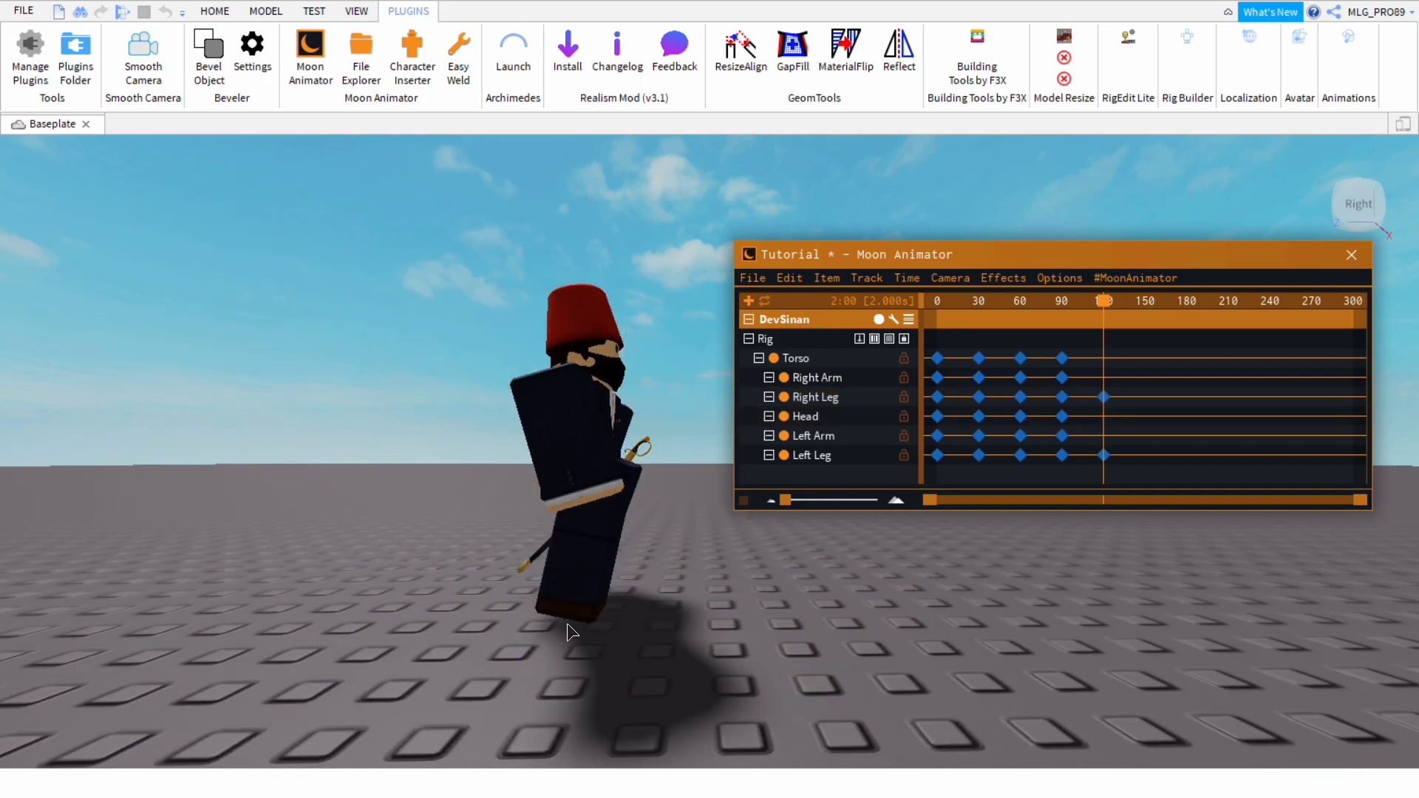
left_click(597, 591)
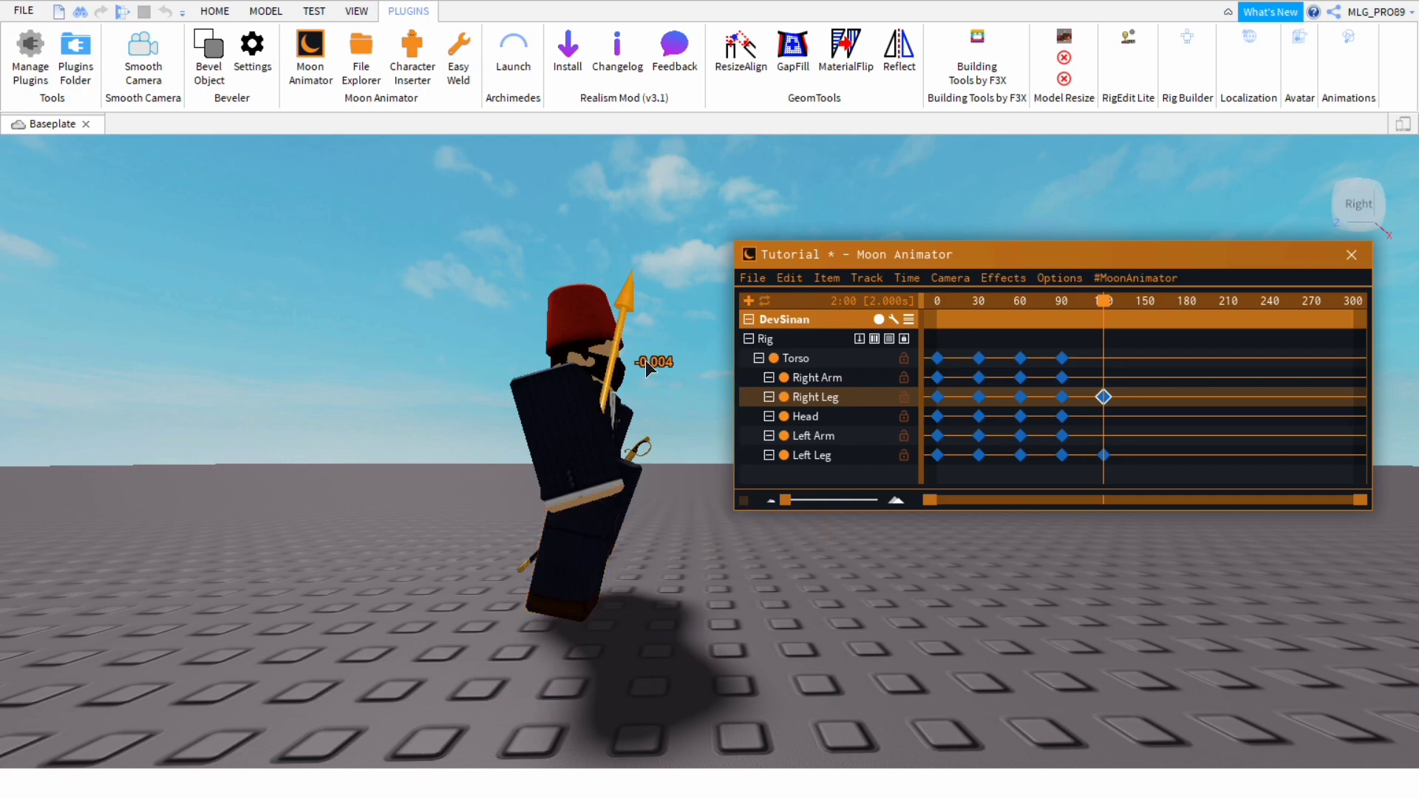
left_click(821, 640)
Readjust the left leg's rotation and position at frame 120 so it sits ahead of the right leg
key("w")
right_click_drag(819, 633, 802, 627)
key("d")
key("d")
left_click(608, 510)
key("r")
left_click_drag(314, 519, 275, 497)
key("r")
left_click_drag(564, 253, 569, 274)
left_click(1271, 455)
Add keyframes for all body parts at frame 120 and move the playhead to frame 150
key("ctrl+a")
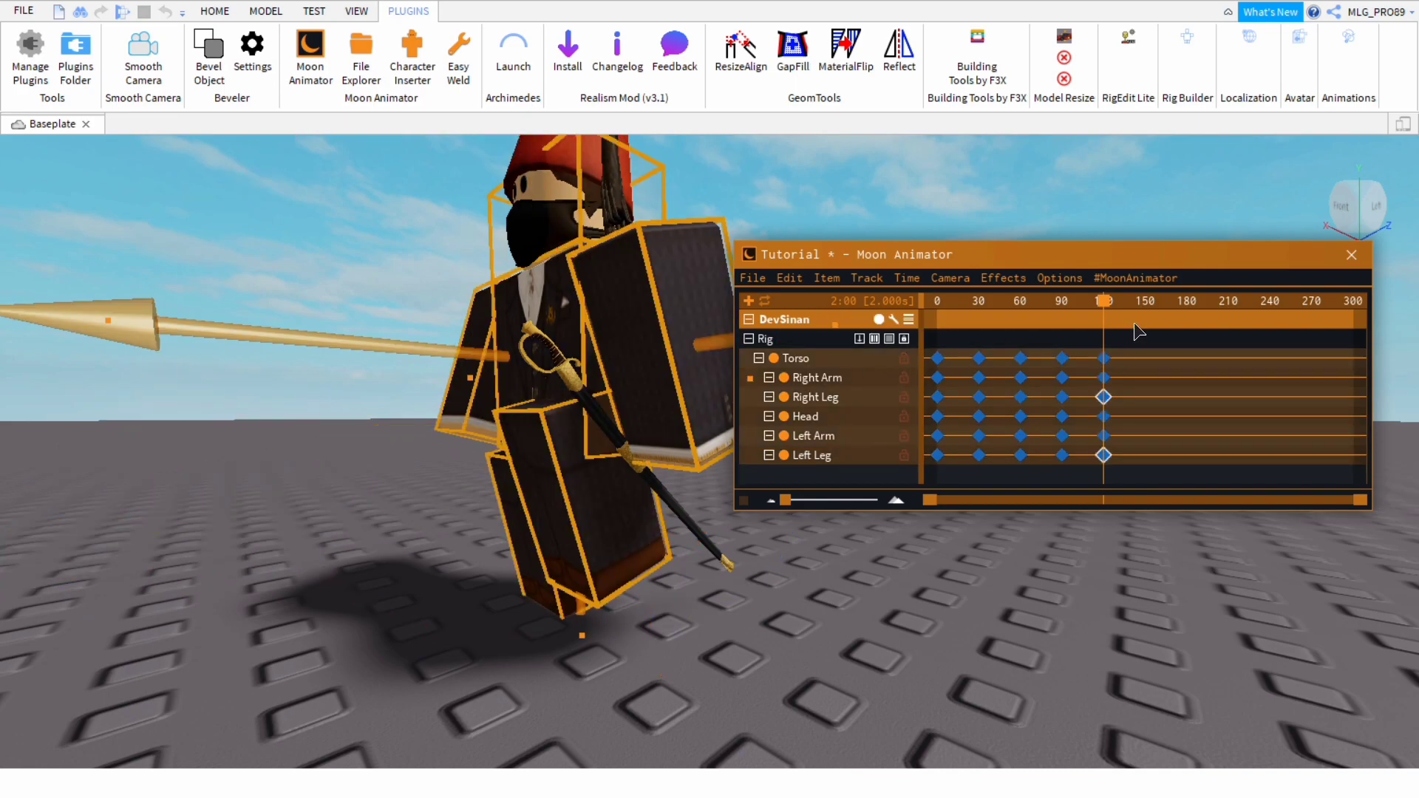
key("space")
left_click(1011, 370)
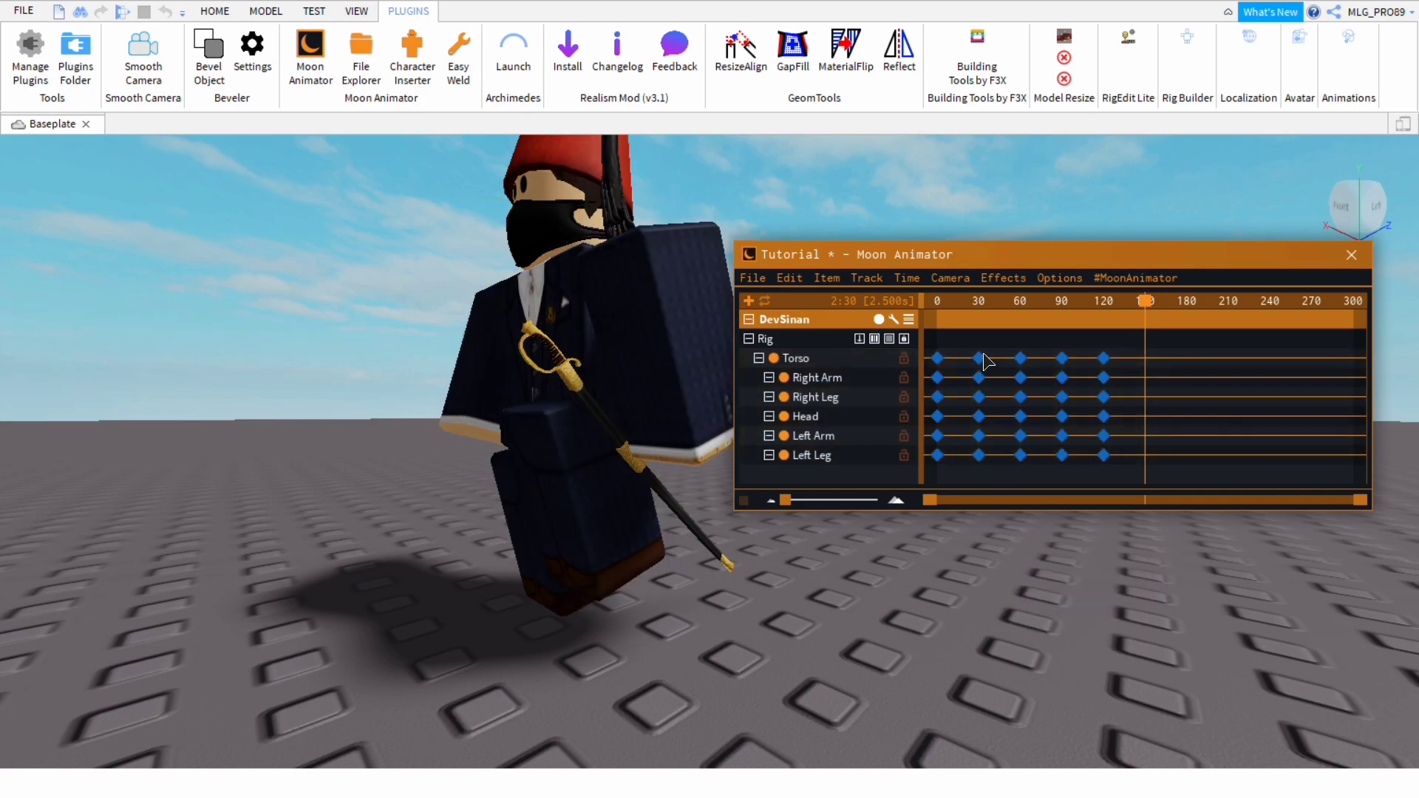
Copy all body parts' keyframes from frame 30 to frame 150 and play back the animation
right_click_drag(587, 759, 993, 419)
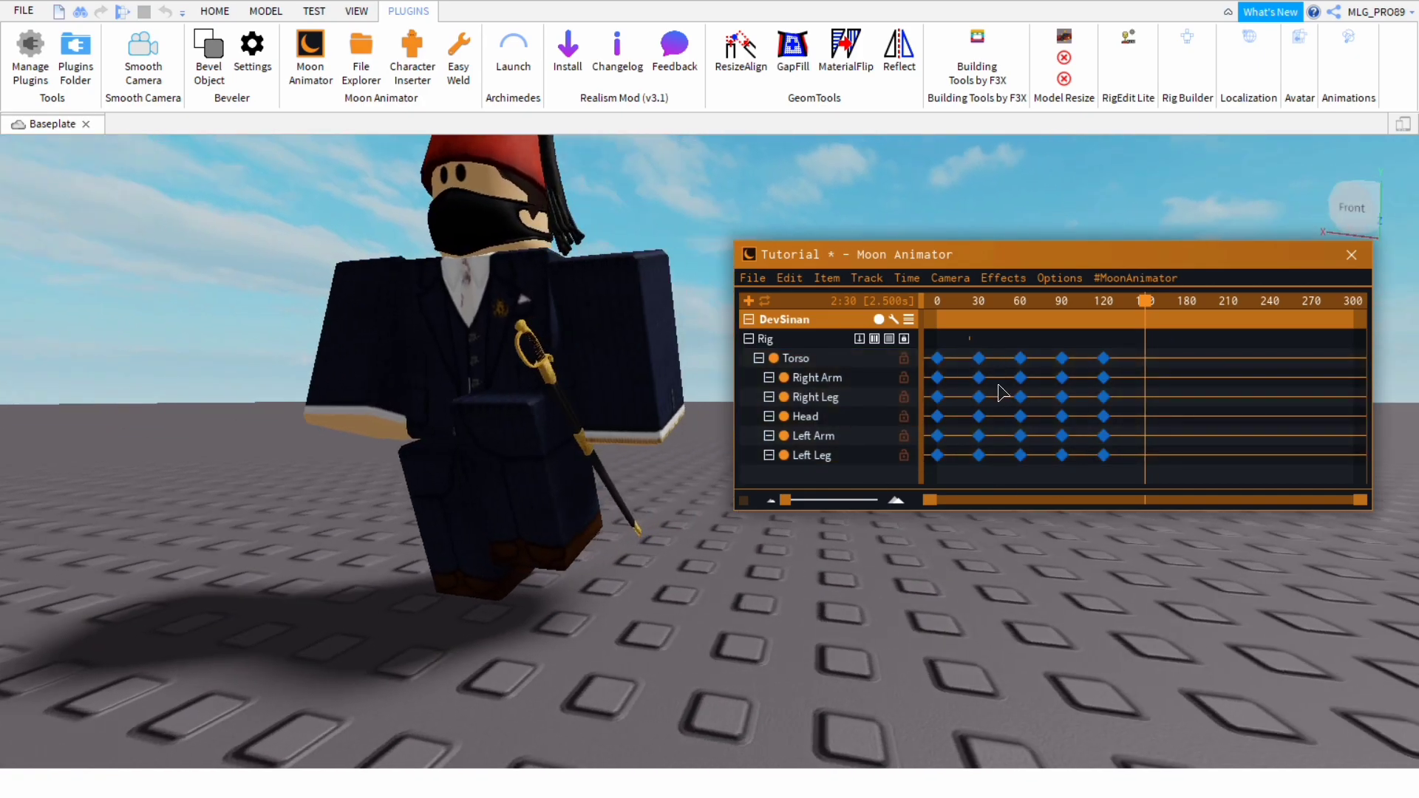
left_click_drag(1002, 342, 969, 480)
key("ctrl+v")
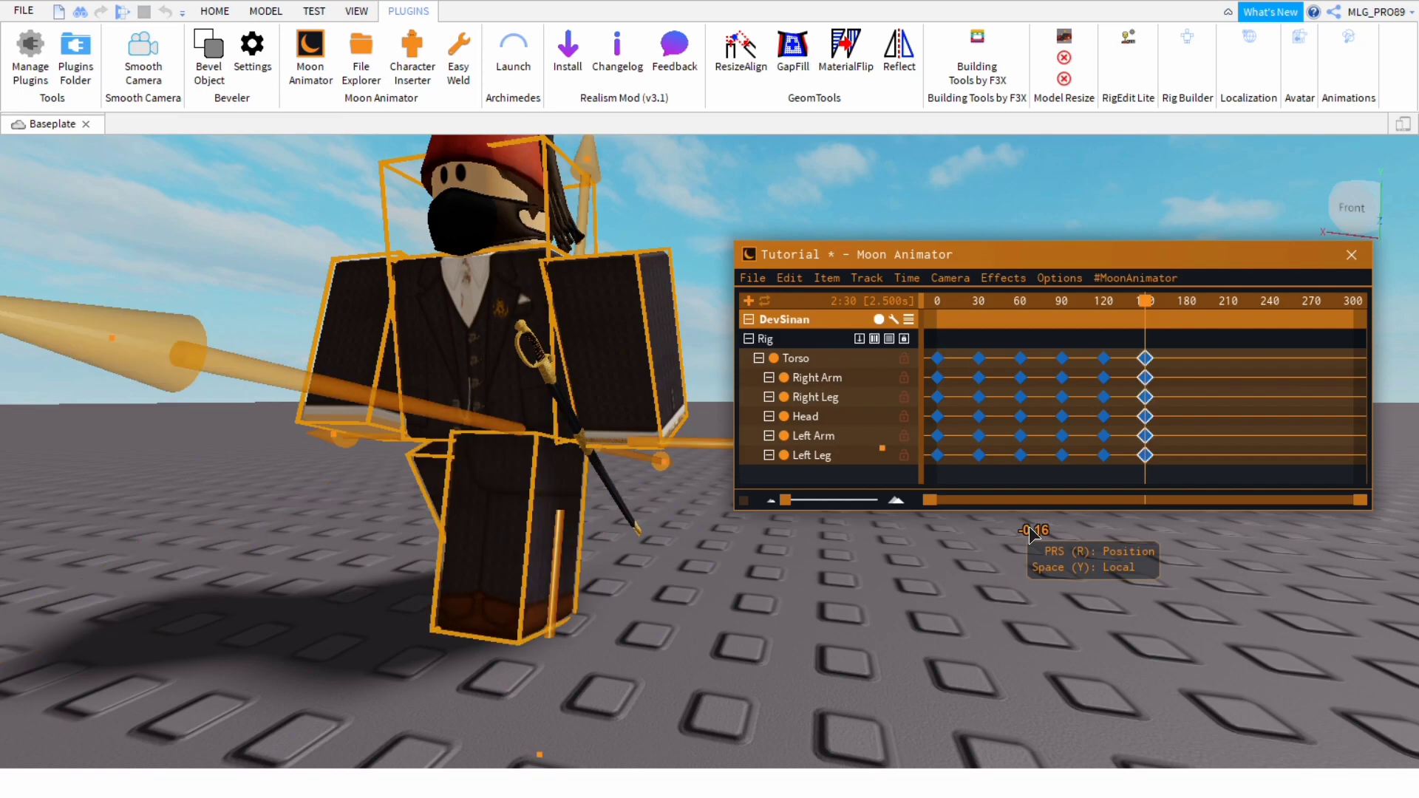
left_click(1220, 363)
key("space")
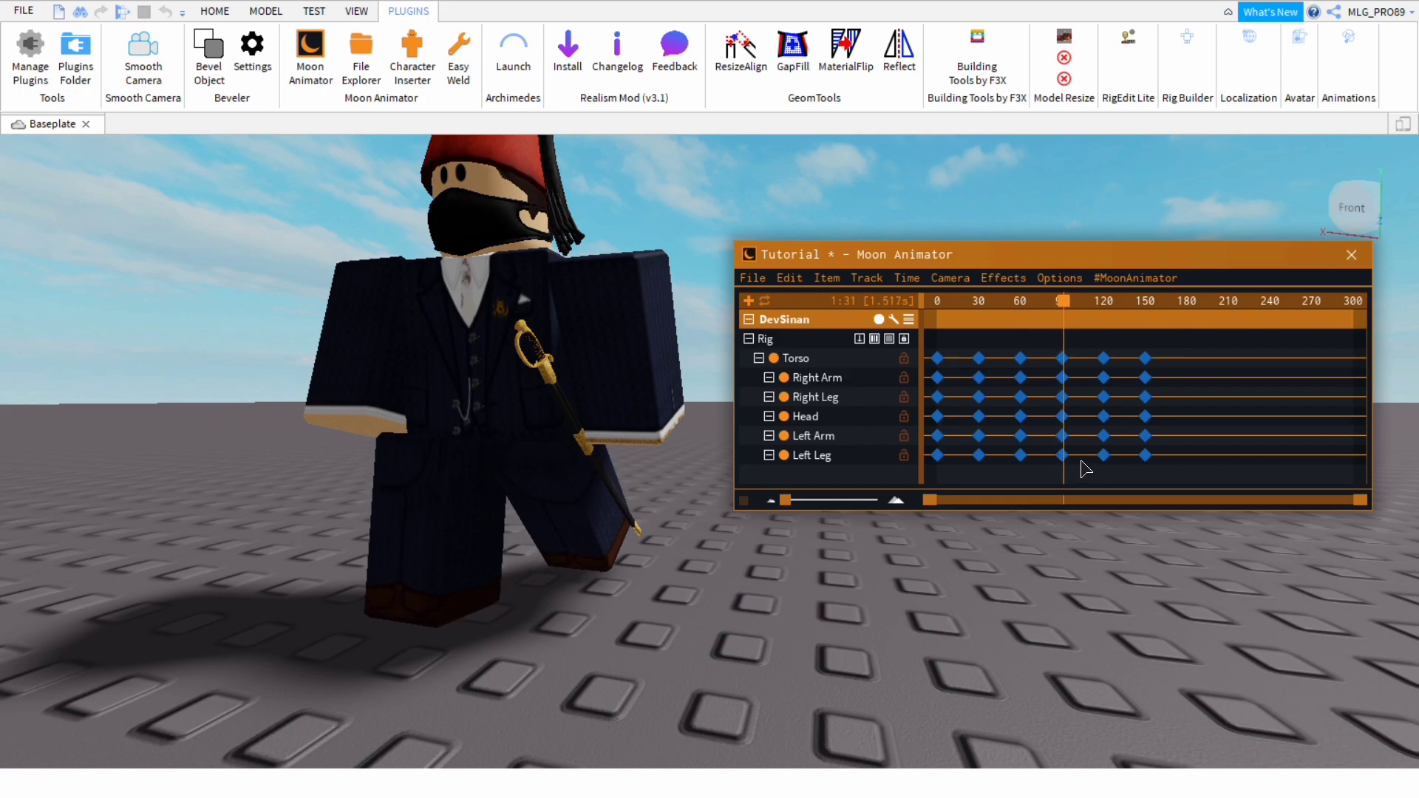
Rotate the right arm backward in local space at frame 90
left_click(1020, 397)
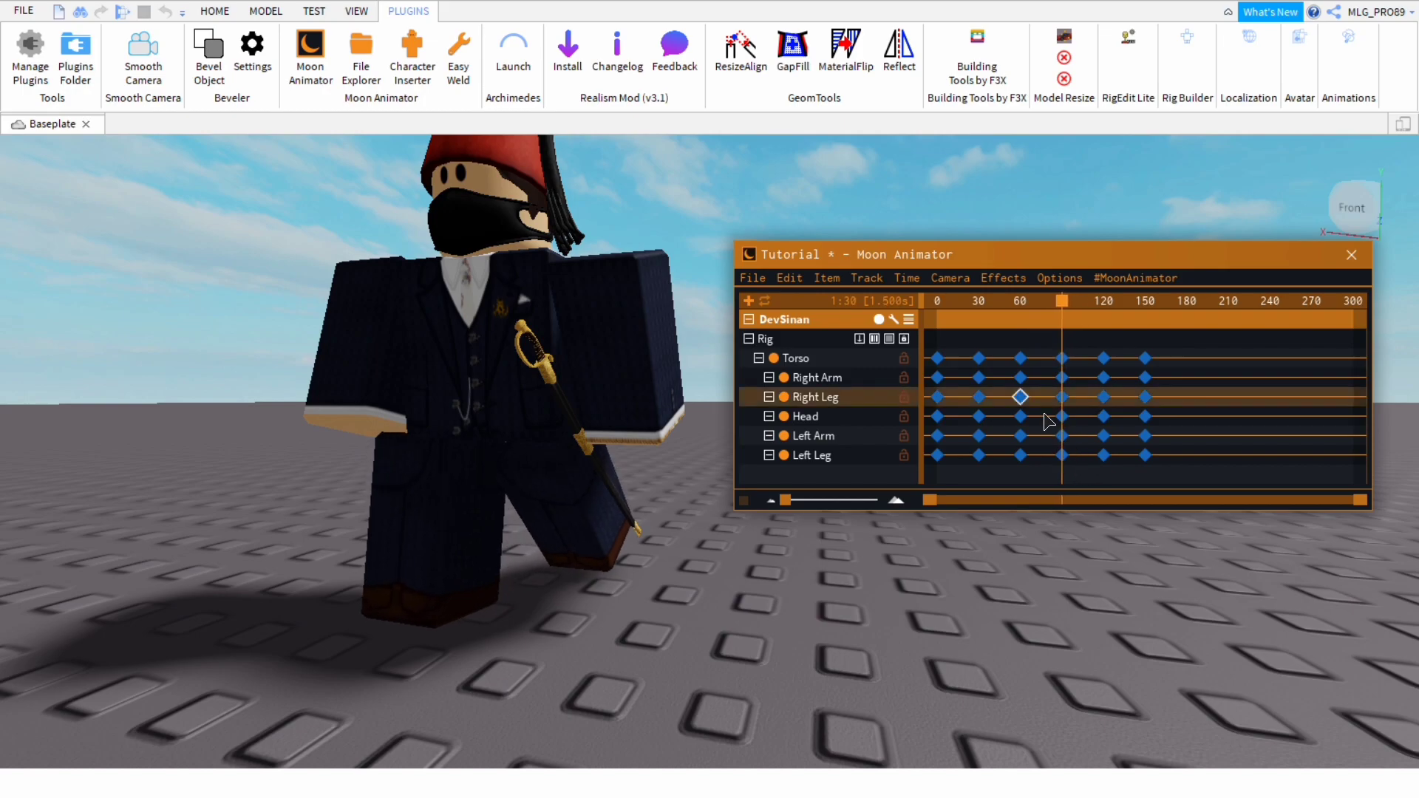
left_click(867, 380)
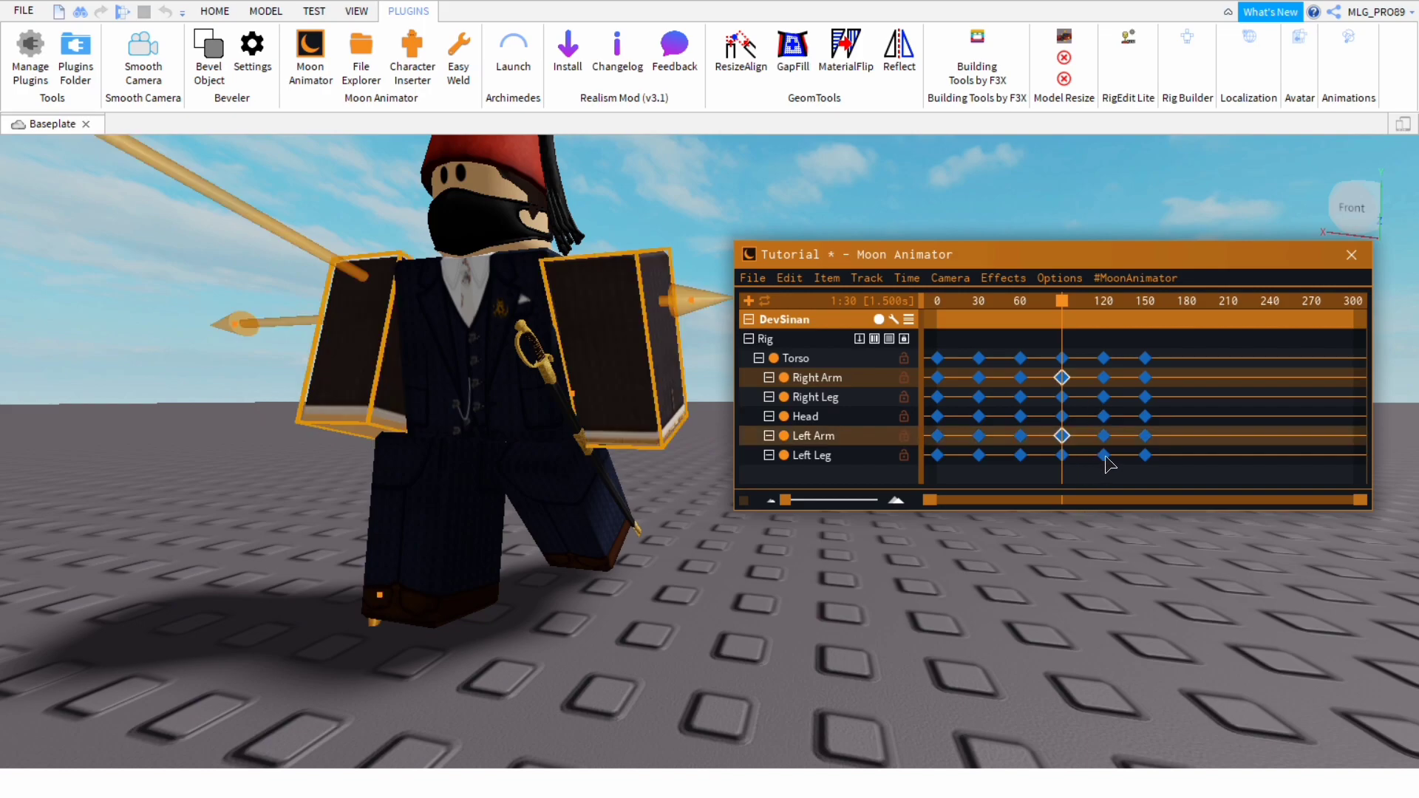
left_click(1111, 467)
left_click(346, 365)
right_click_drag(519, 405, 535, 425)
left_click(630, 499, "shift")
key("r")
right_click_drag(649, 495, 648, 496)
left_click(556, 534)
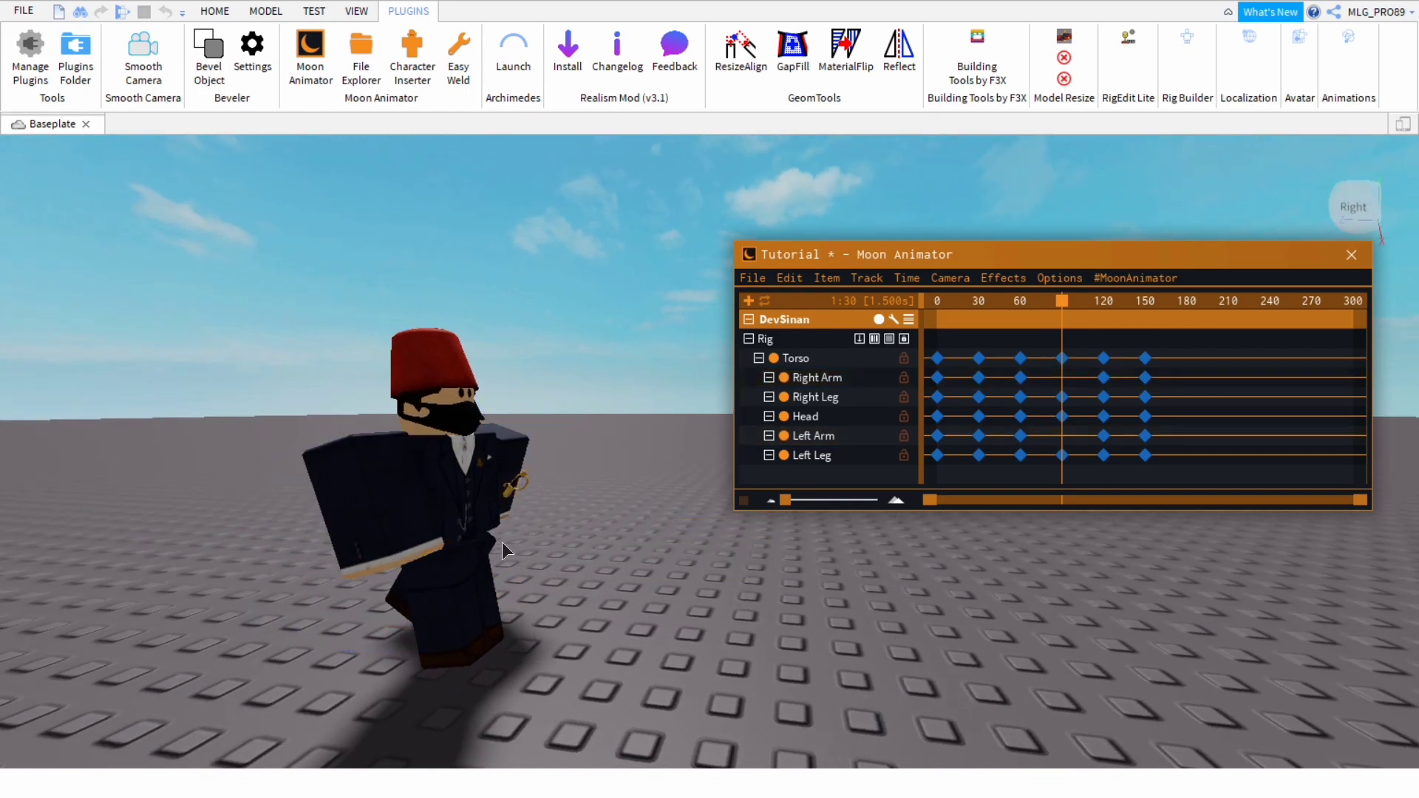
left_click(399, 534)
left_click_drag(549, 448, 604, 596)
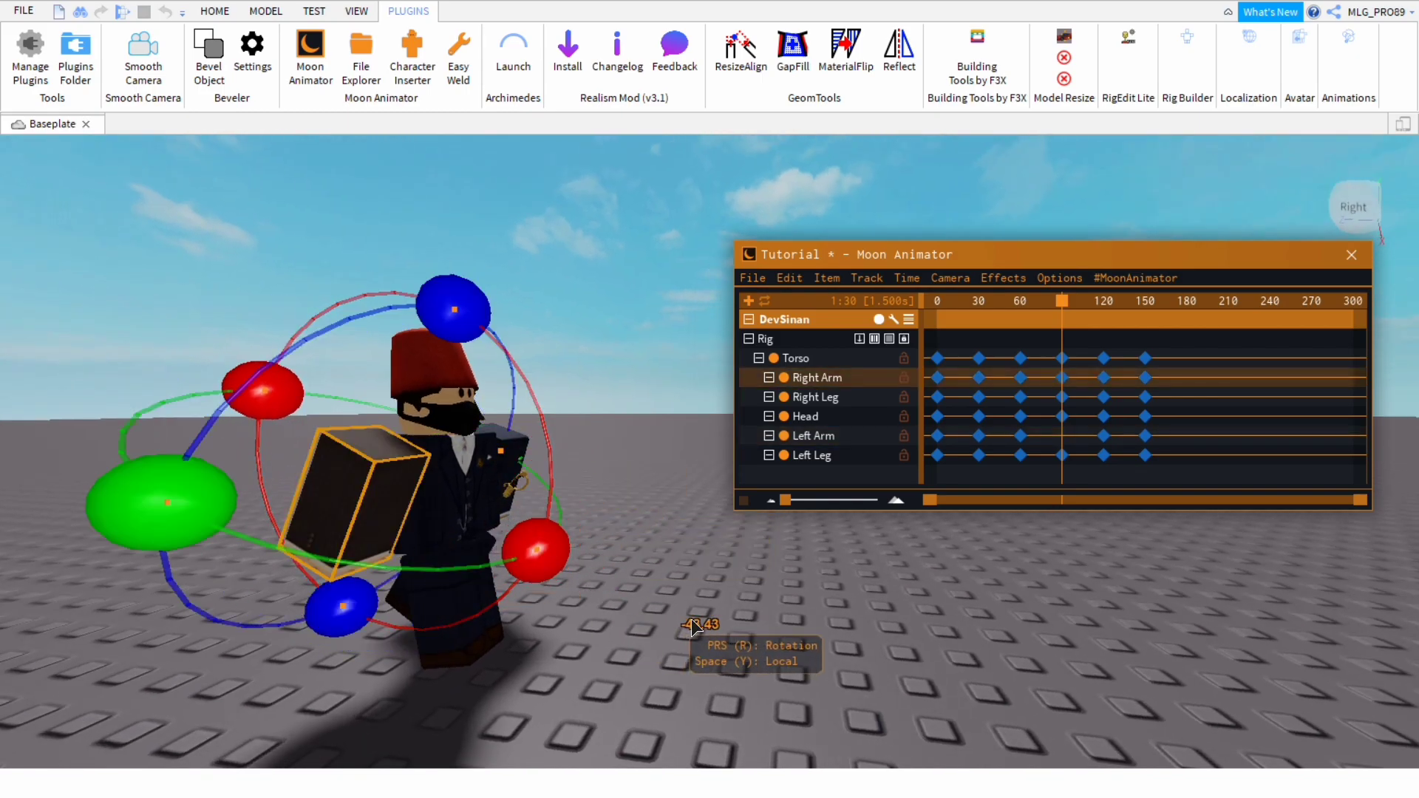
left_click(692, 629)
Rotate the left arm forward by about 41 degrees in local space at frame 90
left_click(519, 476)
left_click_drag(620, 520, 661, 464)
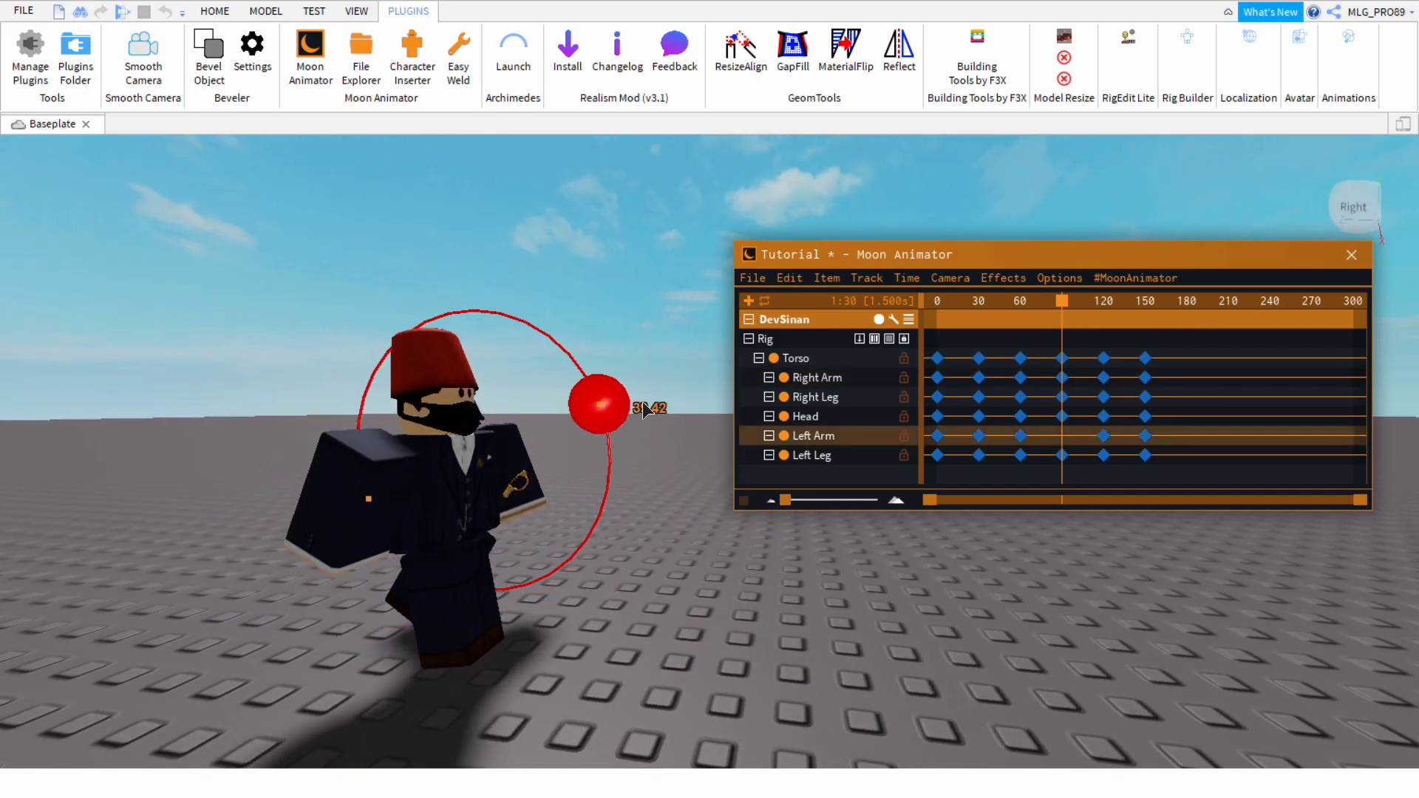
left_click_drag(646, 411, 643, 405)
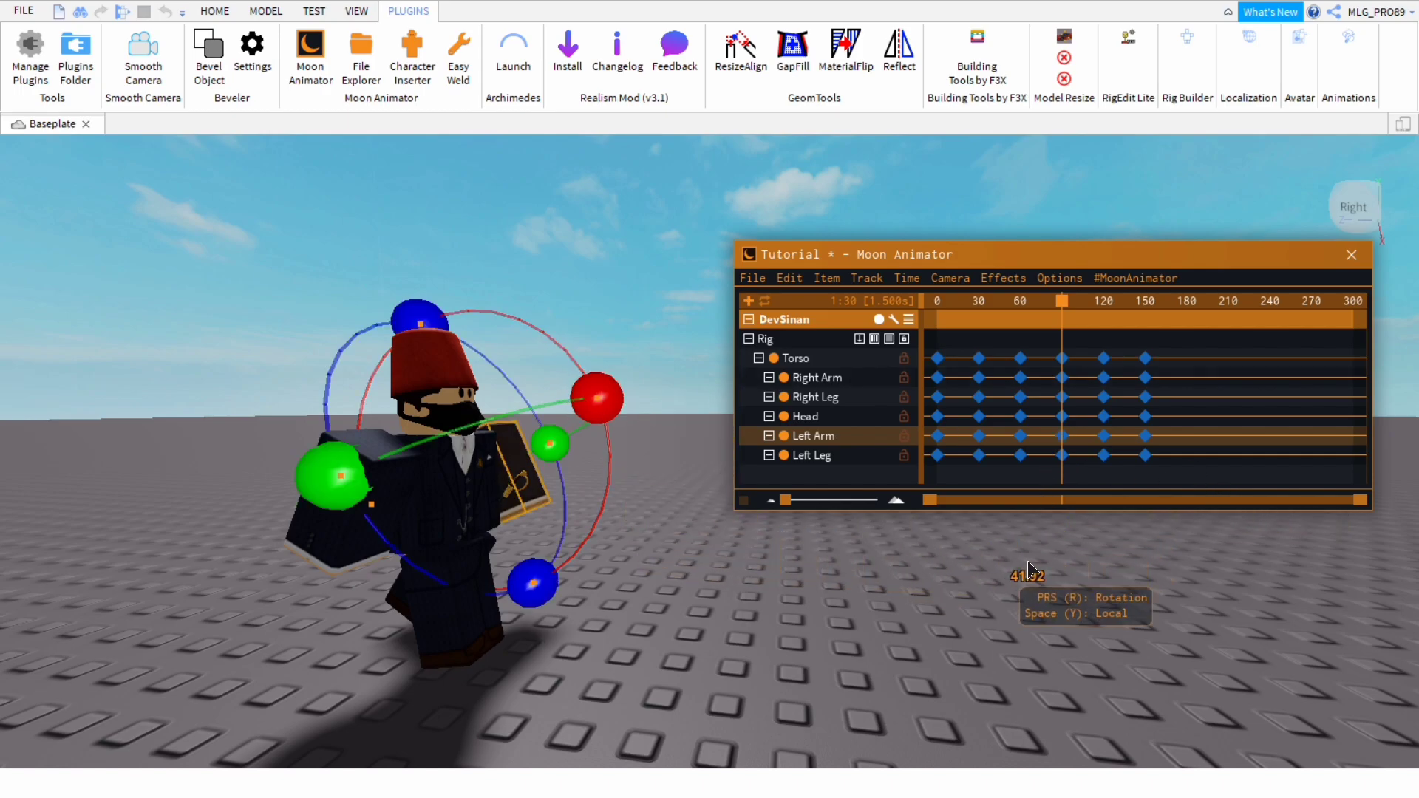
Delete the right and left arm keyframes at frame 60
left_click(1074, 396)
left_click_drag(1062, 301, 998, 351)
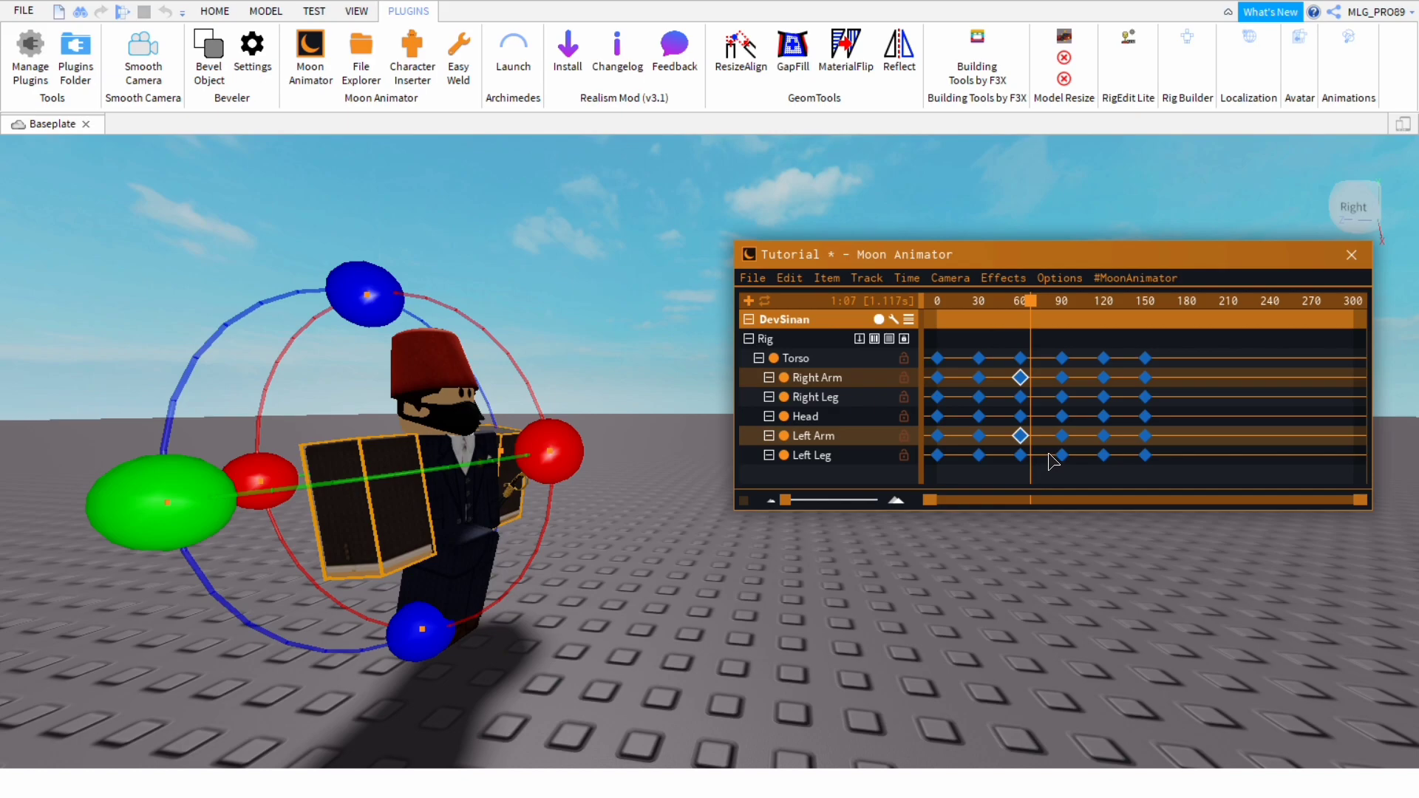
key("Delete")
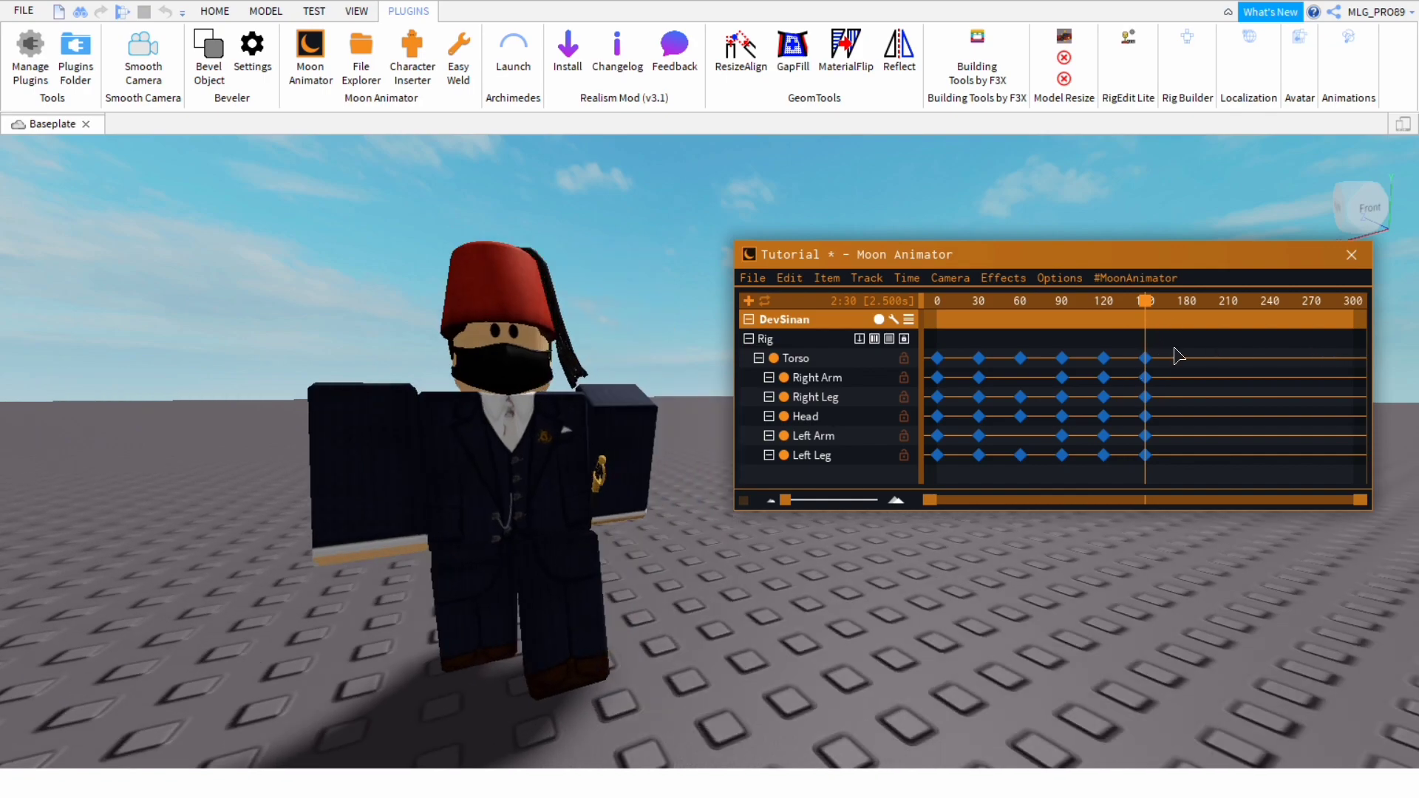
Scrub the timeline to about frame 90 to review the arm swing
scroll(882, 662, "down", 5)
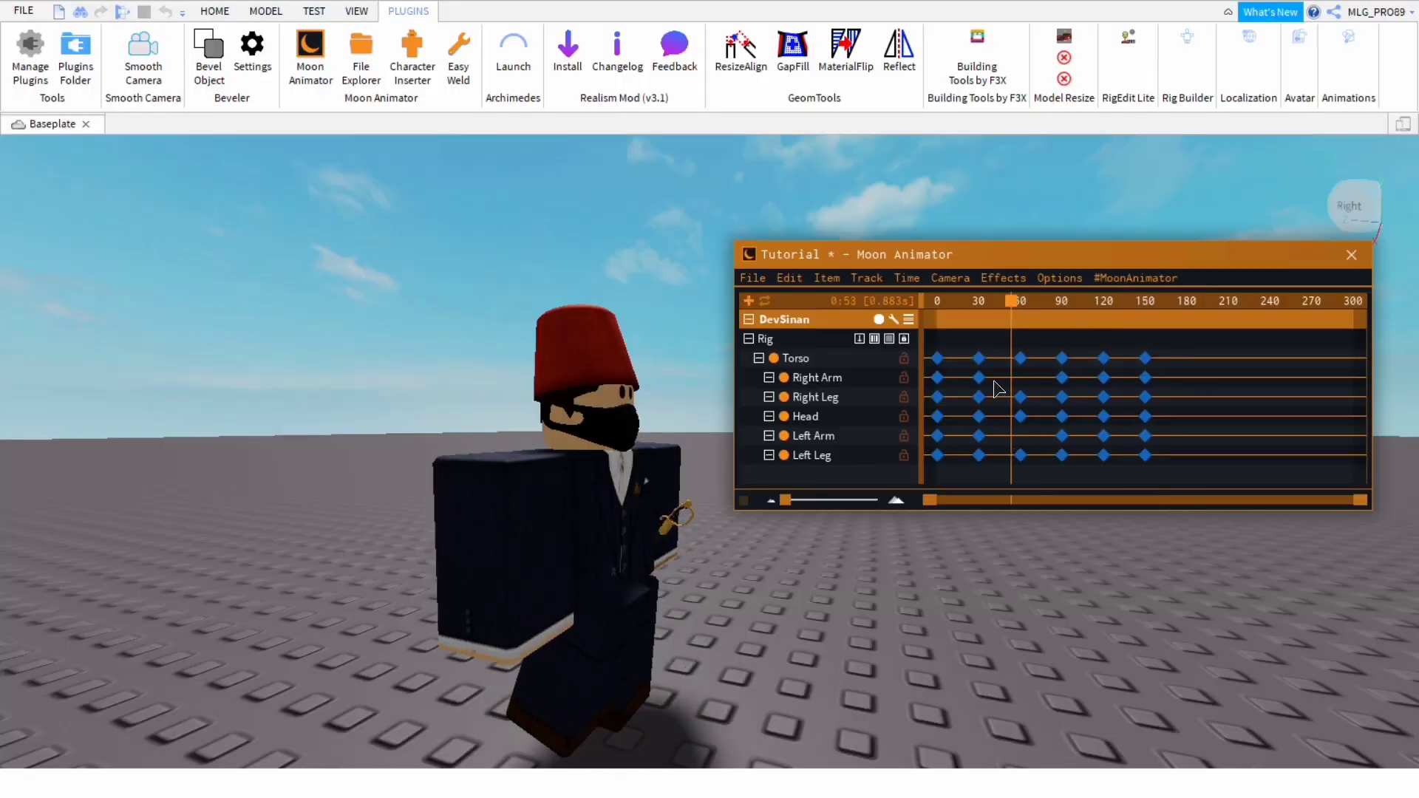
left_click_drag(994, 381, 1082, 504)
key("w")
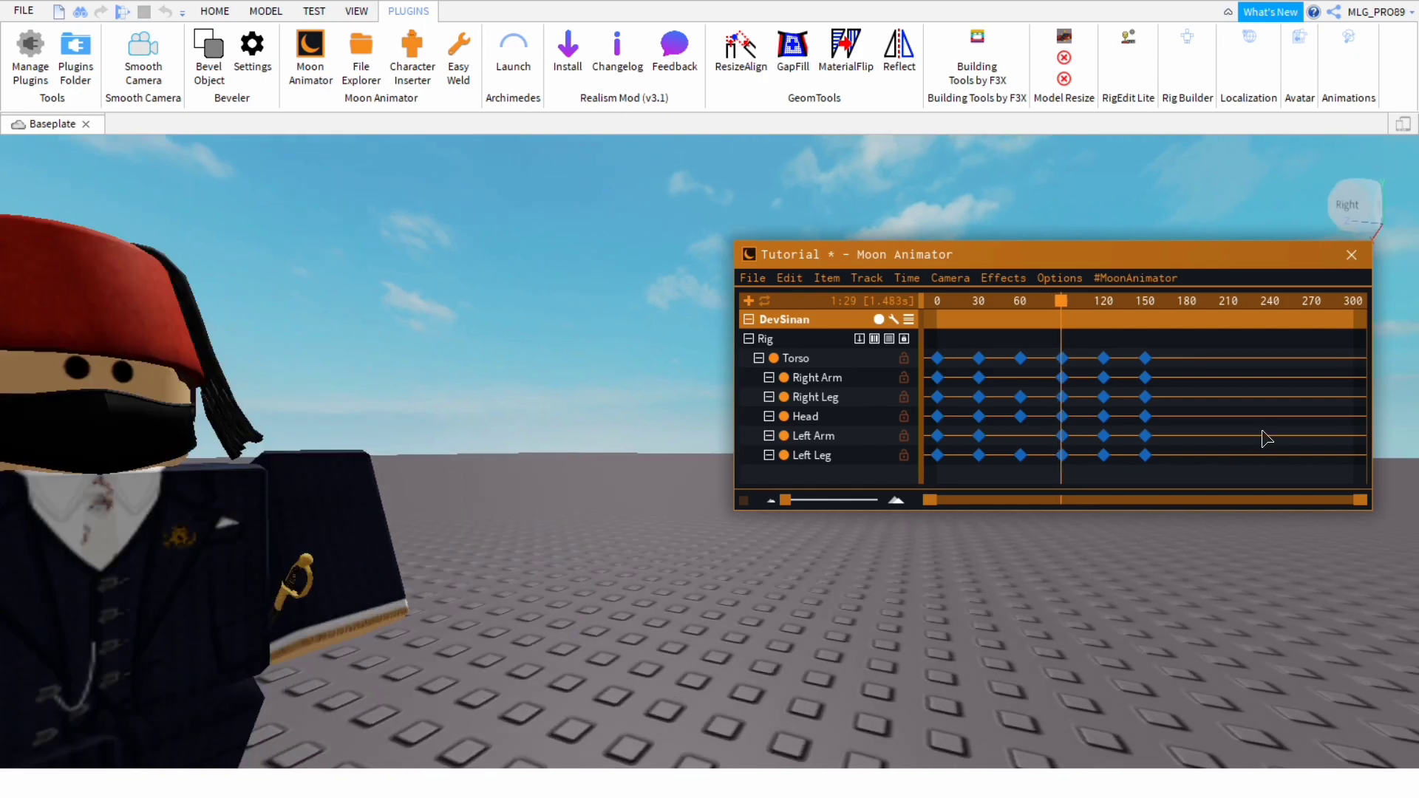
Delete the right and left arm keyframes at frame 120
key("a")
left_click(1103, 377)
left_click(1104, 436, "ctrl")
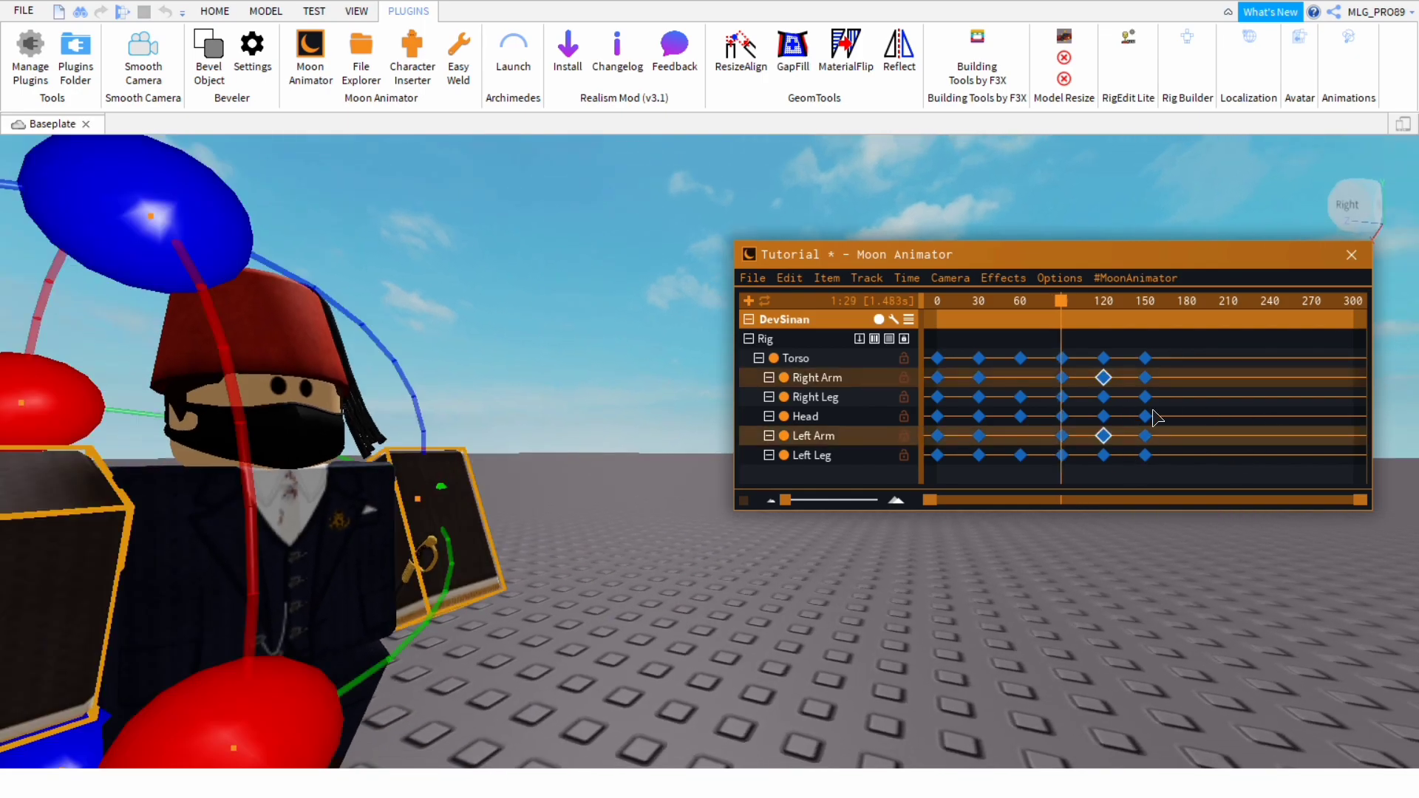
key("Delete")
Delete all keyframes at frame 0 and move the remaining keyframes 30 frames earlier so the animation starts at frame 0
left_click_drag(1080, 325, 919, 572)
scroll(918, 571, "down", 4)
right_click_drag(918, 570, 858, 349)
scroll(916, 571, "up", 3)
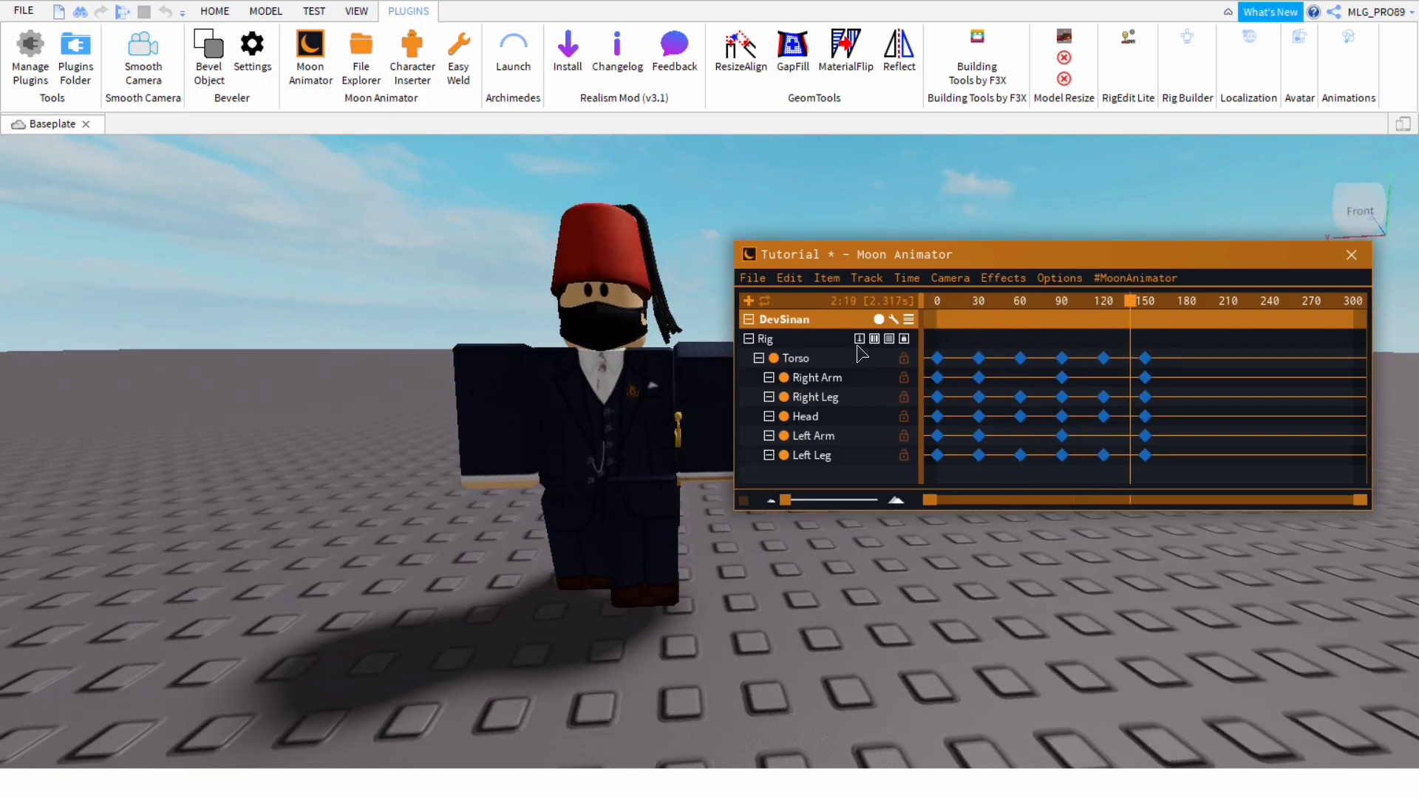
left_click_drag(935, 540, 943, 538)
key("Delete")
left_click_drag(1192, 337, 947, 528)
left_click_drag(983, 380, 717, 503)
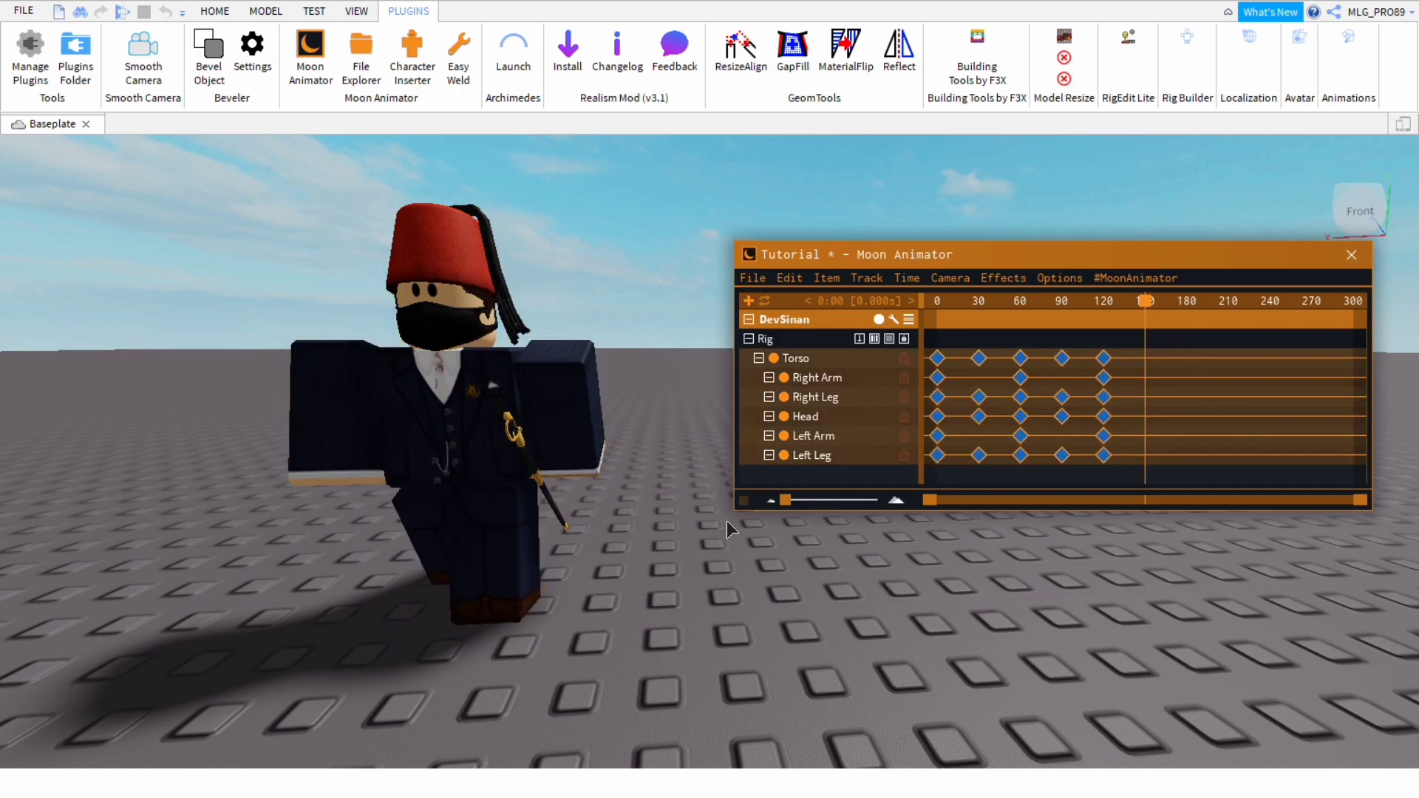
left_click(718, 503)
Turn on looping in the animation settings, keeping the 5:00 timeline size and 60 FPS
left_click(798, 281)
left_click(813, 299)
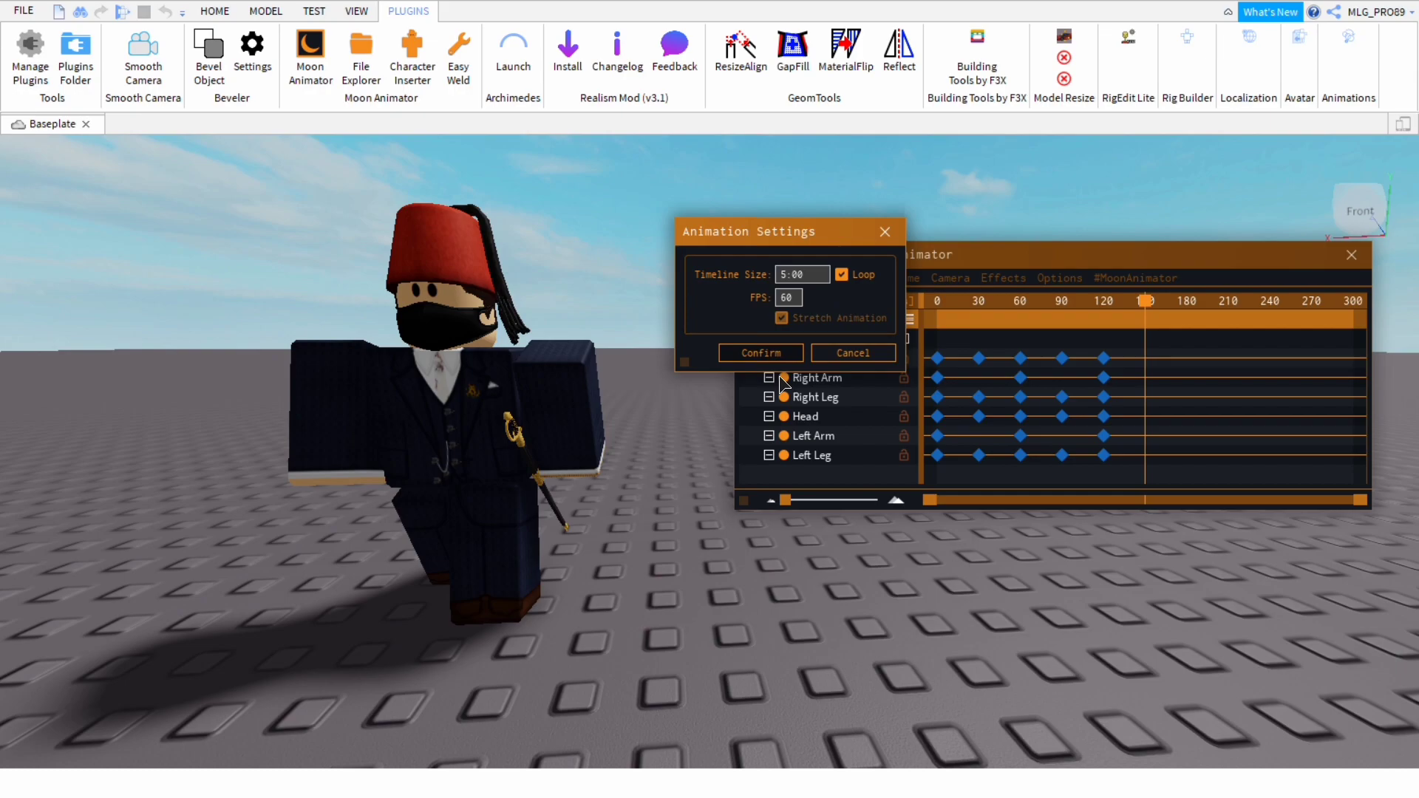
left_click(761, 353)
Review the looping walk from several sides with the animator window hidden, and show the window again
right_click_drag(1023, 592, 1023, 591)
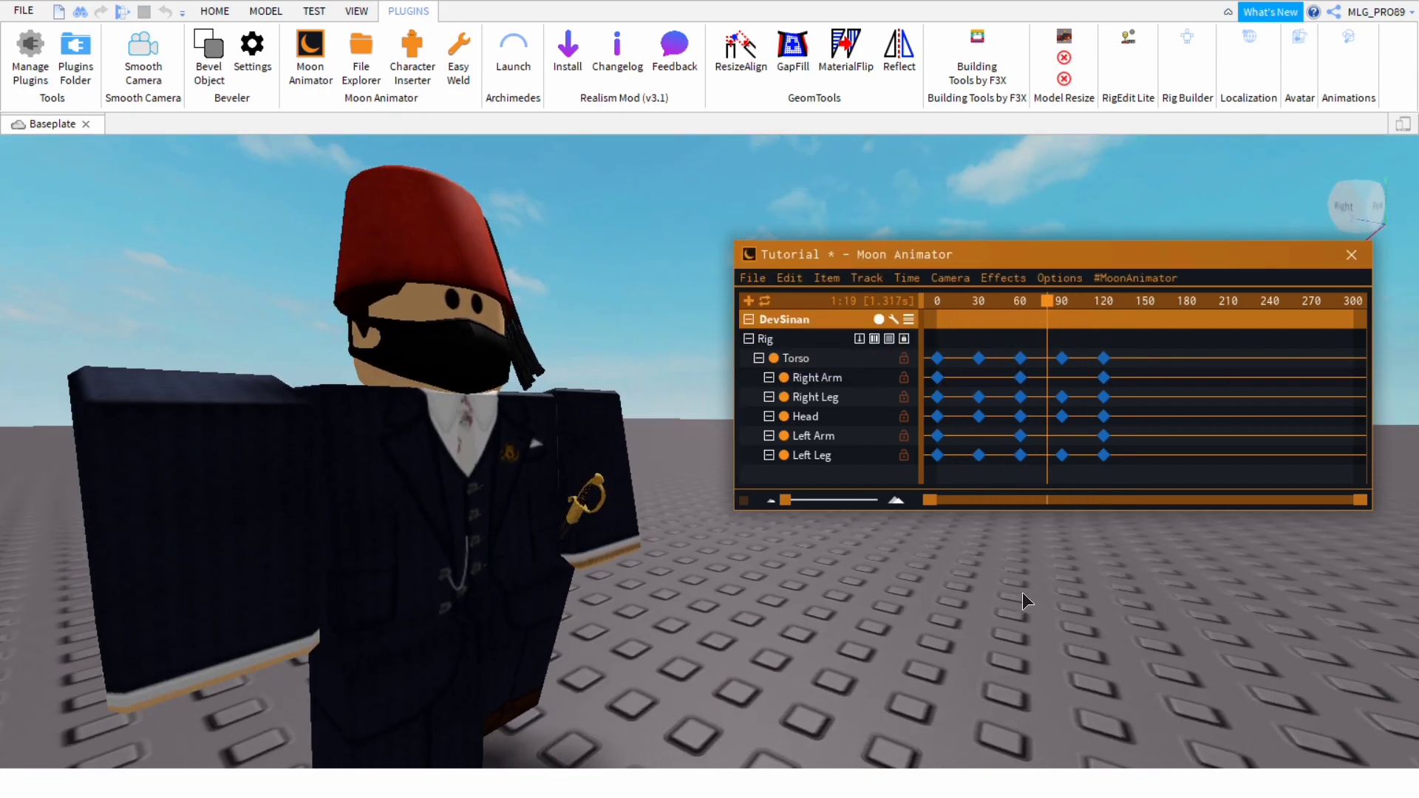
key("h")
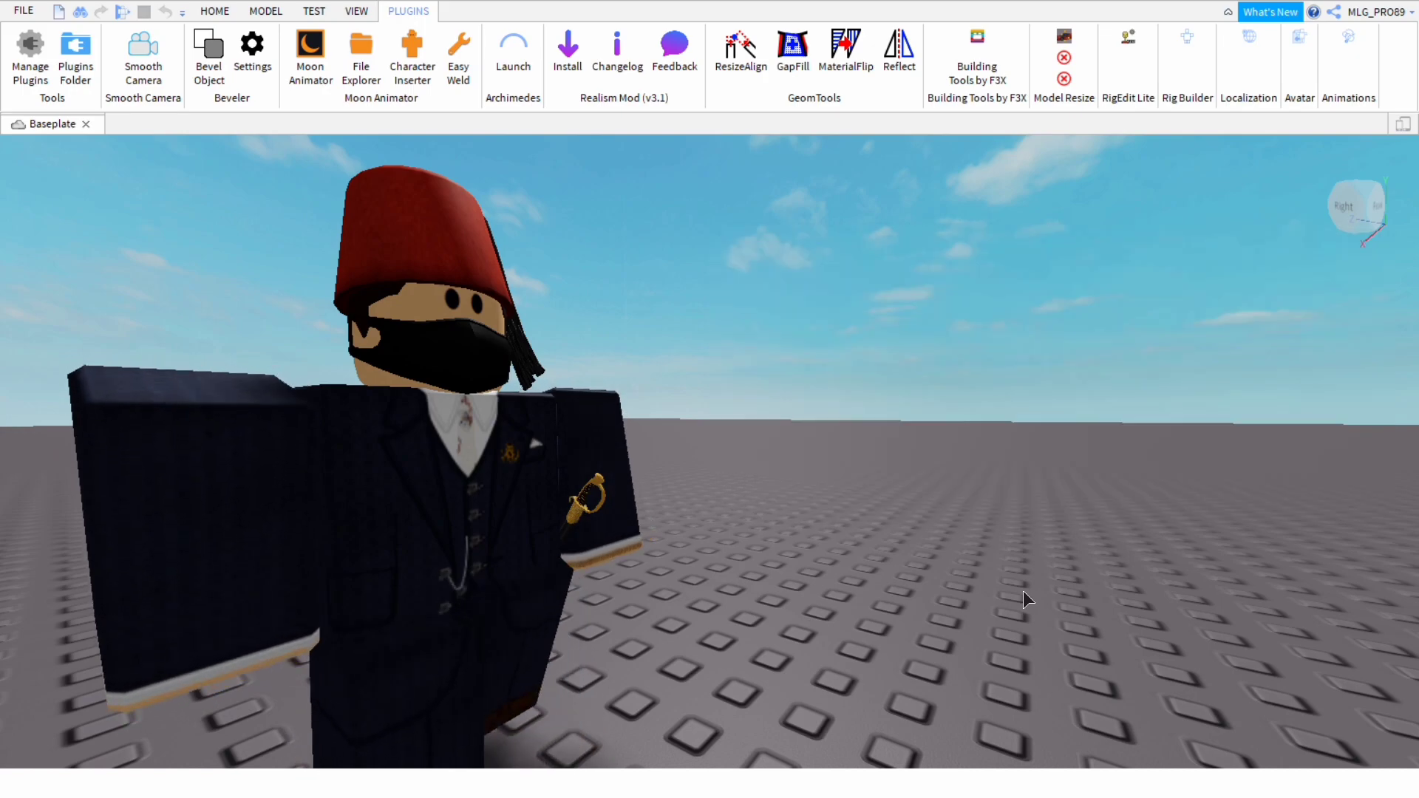
scroll(1024, 592, "up", 3)
right_click_drag(1023, 591, 1023, 589)
scroll(1023, 588, "down", 5)
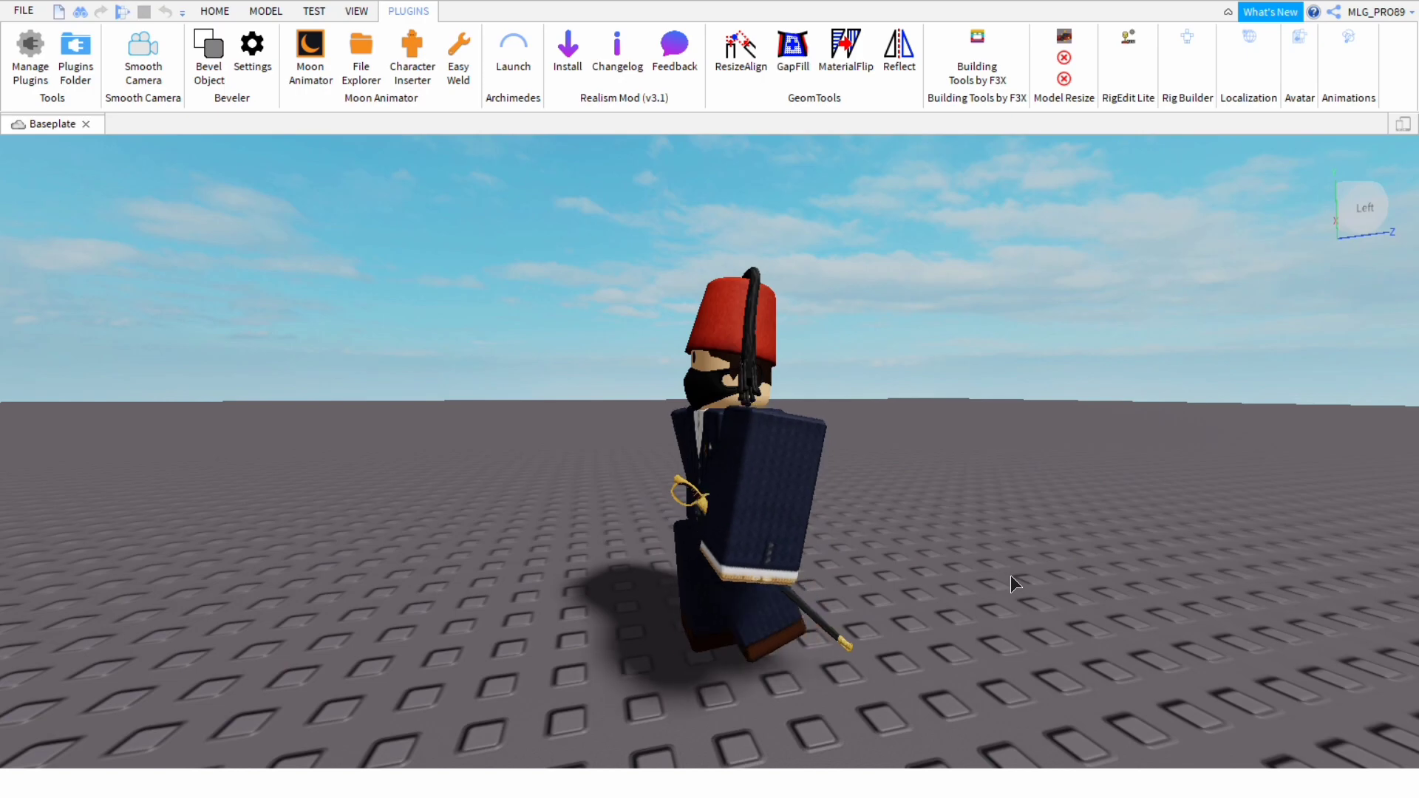
right_click_drag(1011, 577, 1012, 572)
scroll(1013, 572, "up", 3)
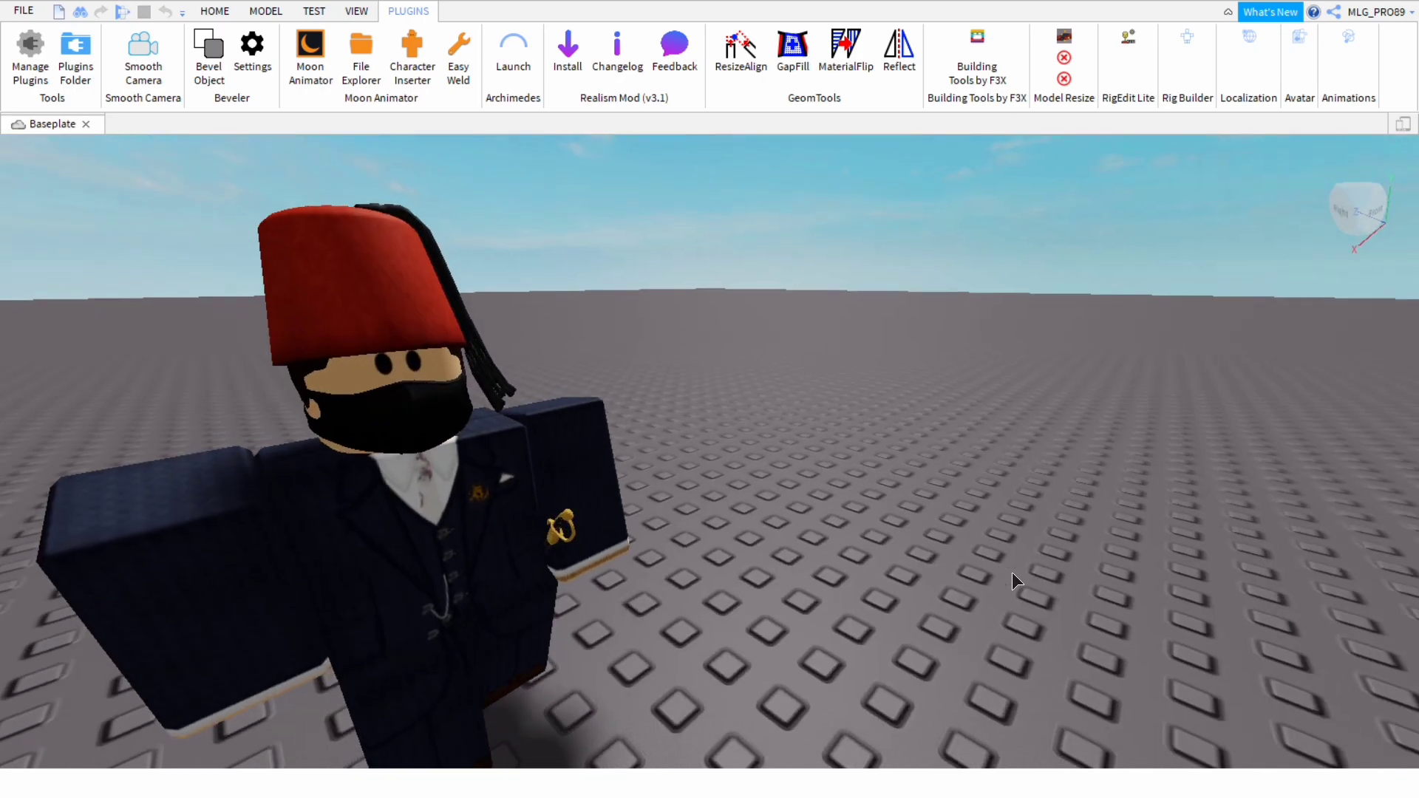
key("h")
scroll(1013, 572, "down", 2)
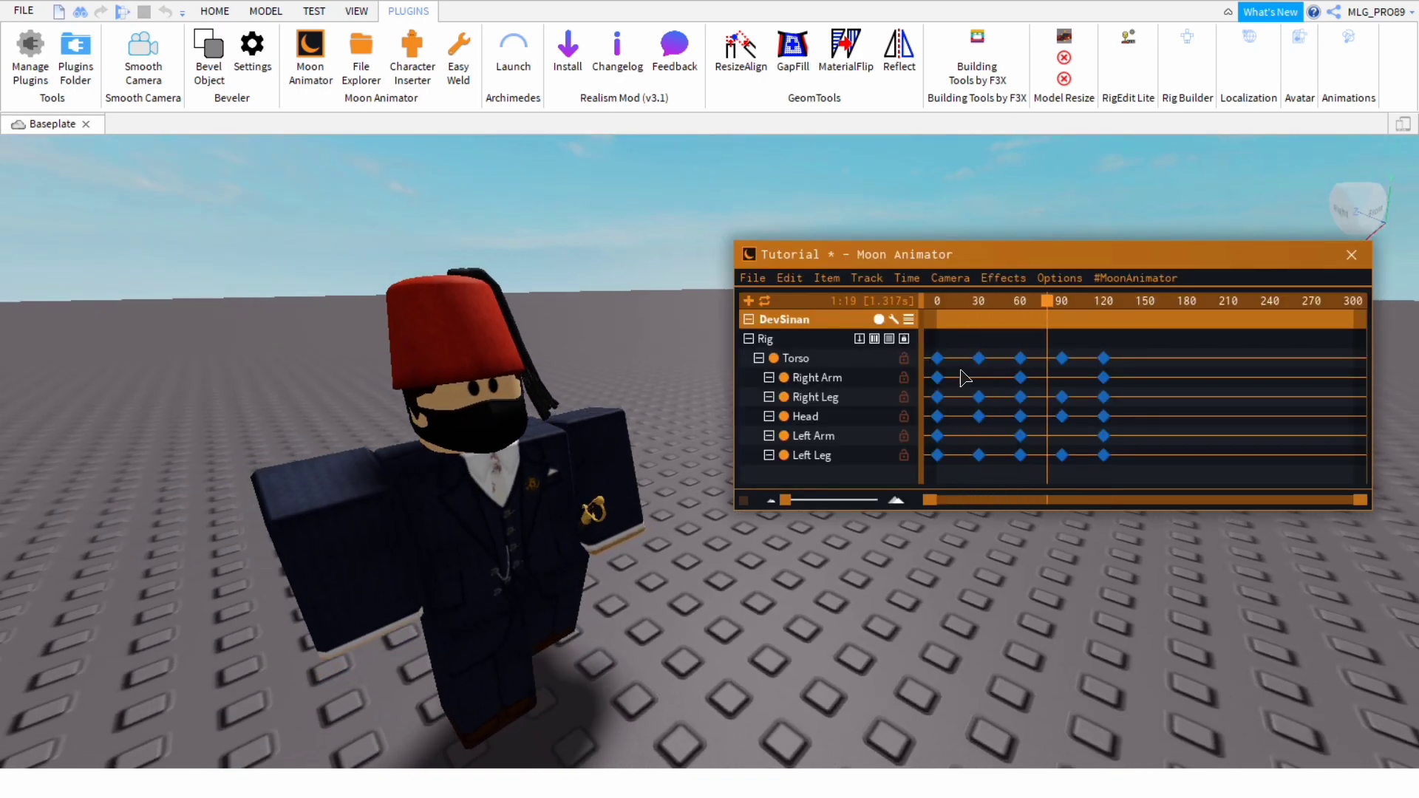
Delete the torso keyframes at frames 30, 60 and 90
left_click_drag(963, 344, 1075, 372)
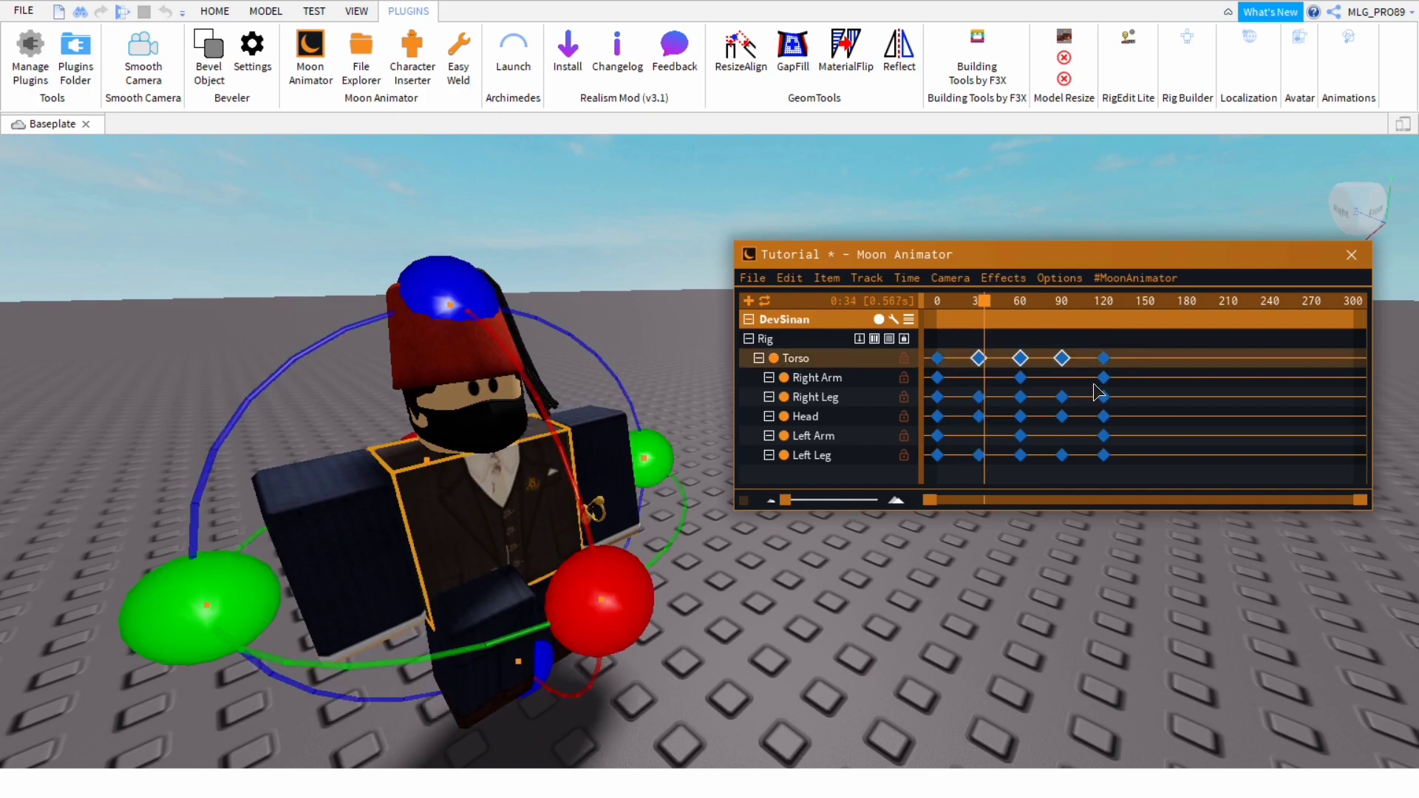
key("Delete")
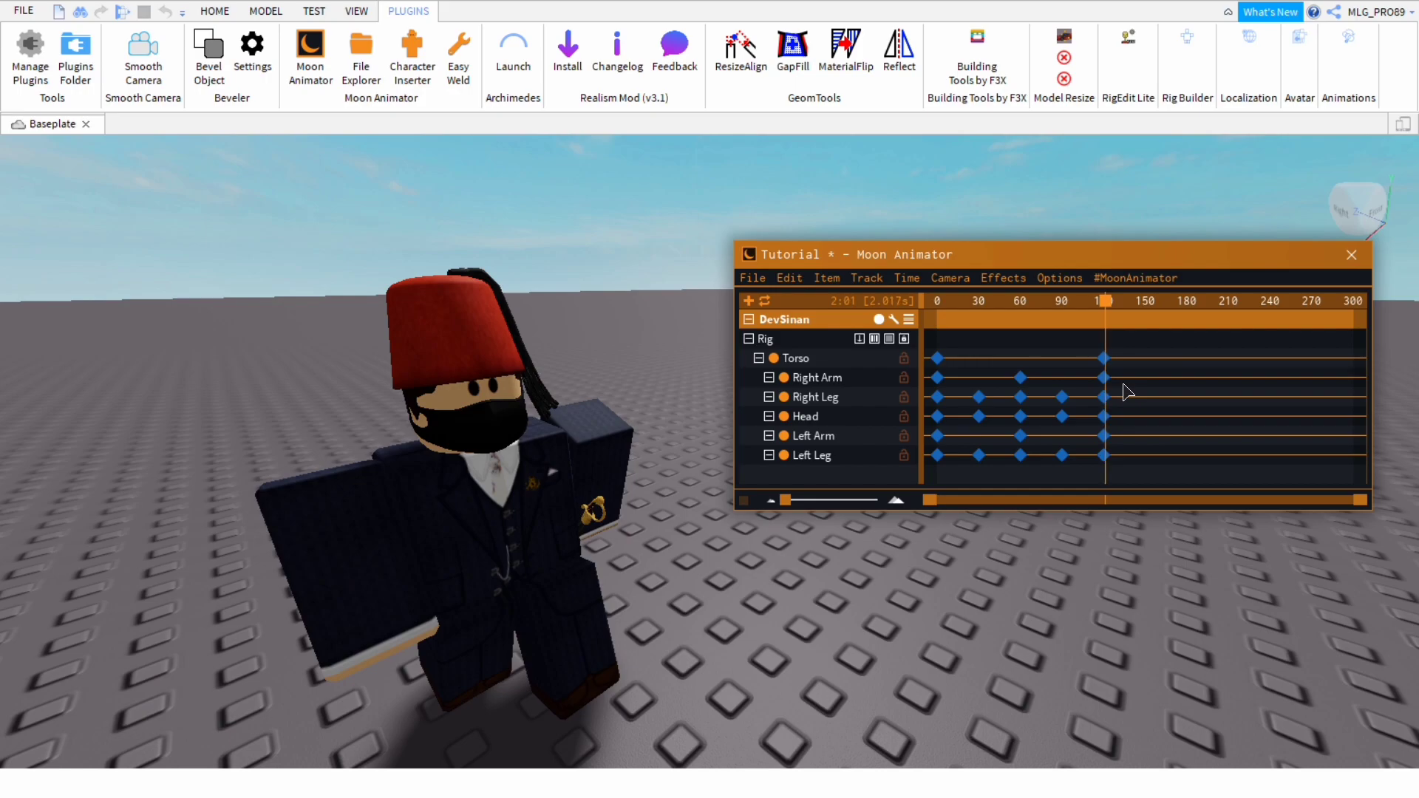
Try moving the torso forward across the baseplate at frame 120 and play back the resulting walk
left_click(581, 519)
scroll(614, 518, "down", 3)
right_click_drag(613, 518, 582, 624)
left_click_drag(623, 551, 1072, 643)
scroll(828, 614, "down", 3)
key("space")
key("h")
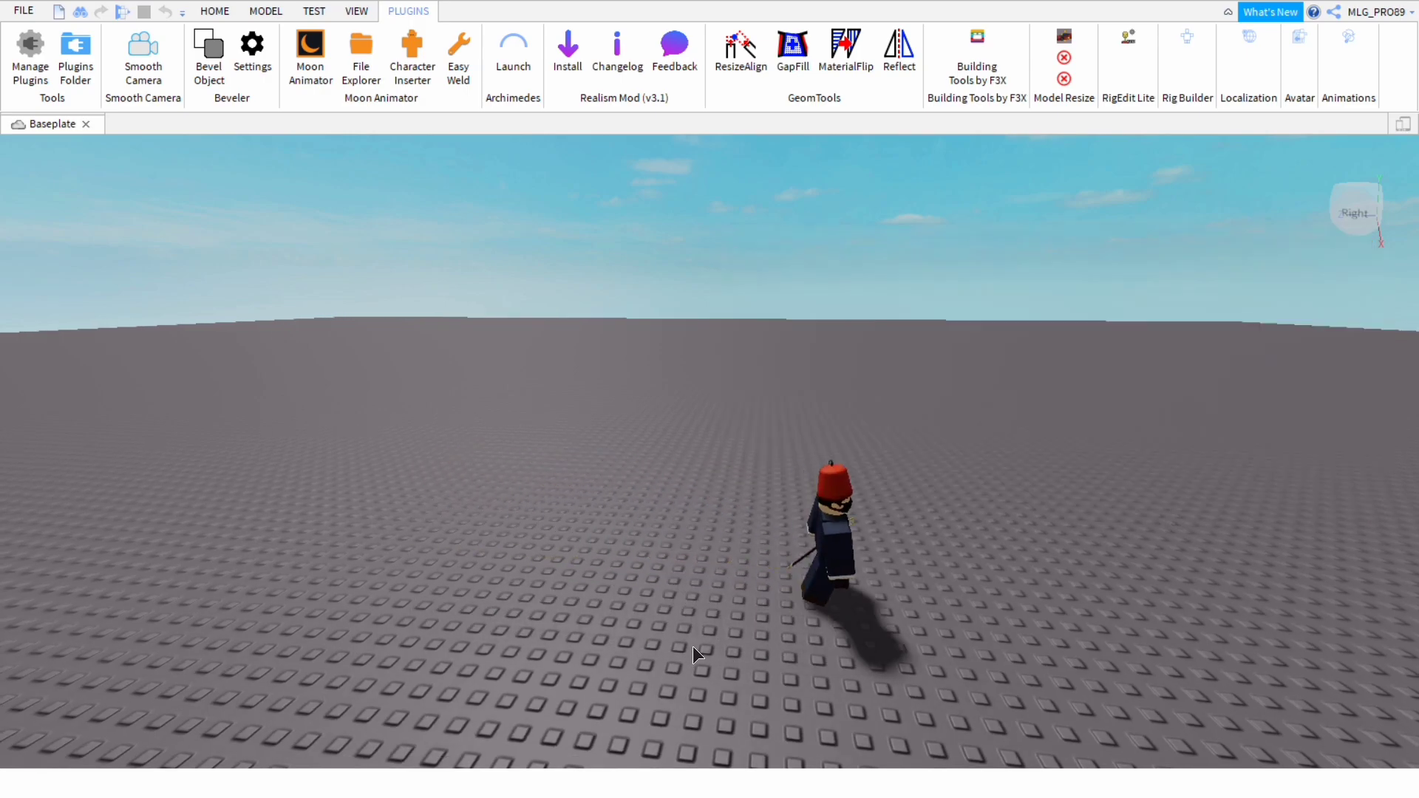
right_click_drag(694, 646, 632, 650)
scroll(631, 650, "up", 3)
key("h")
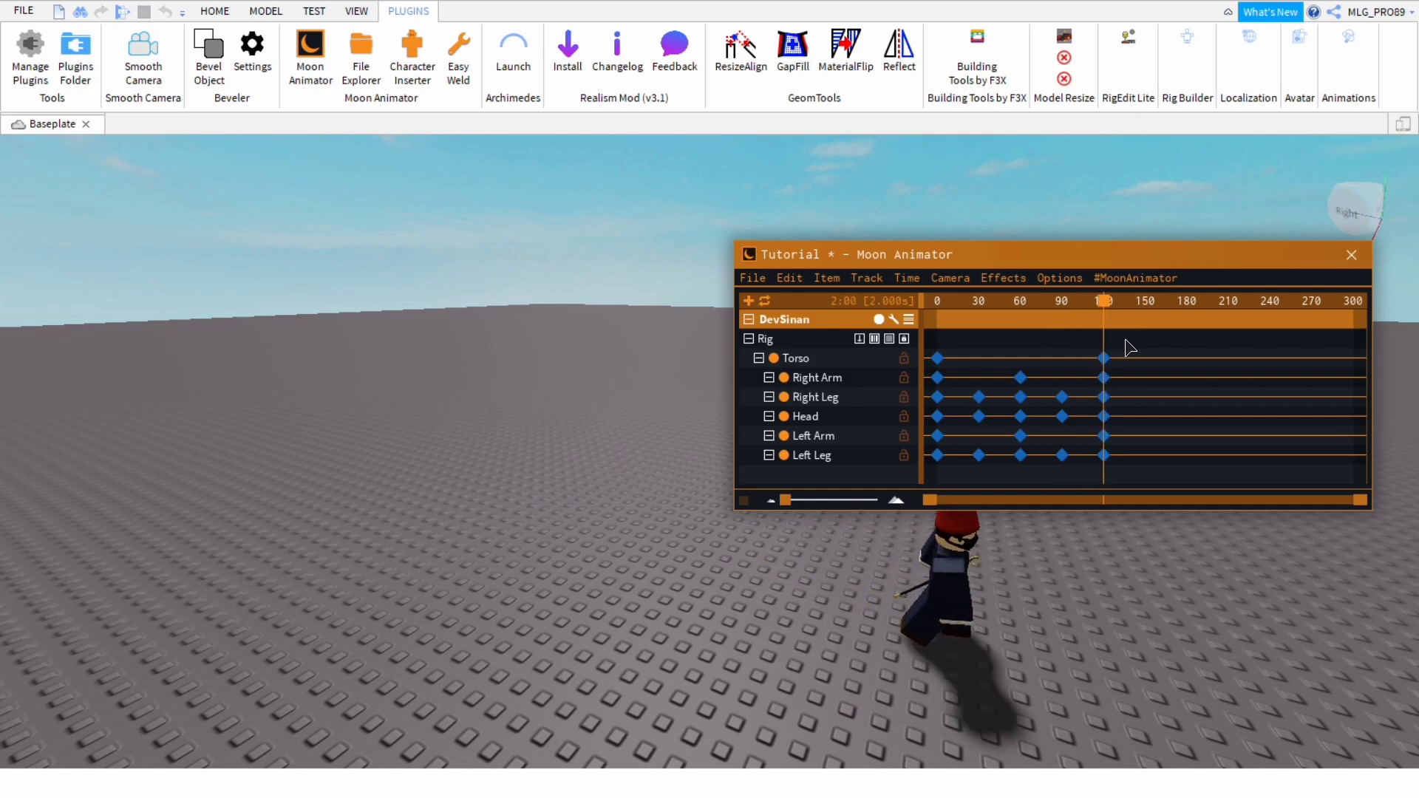
Delete the torso keyframe at frame 120 and try a shorter forward torso move there
left_click(1104, 358)
key("Delete")
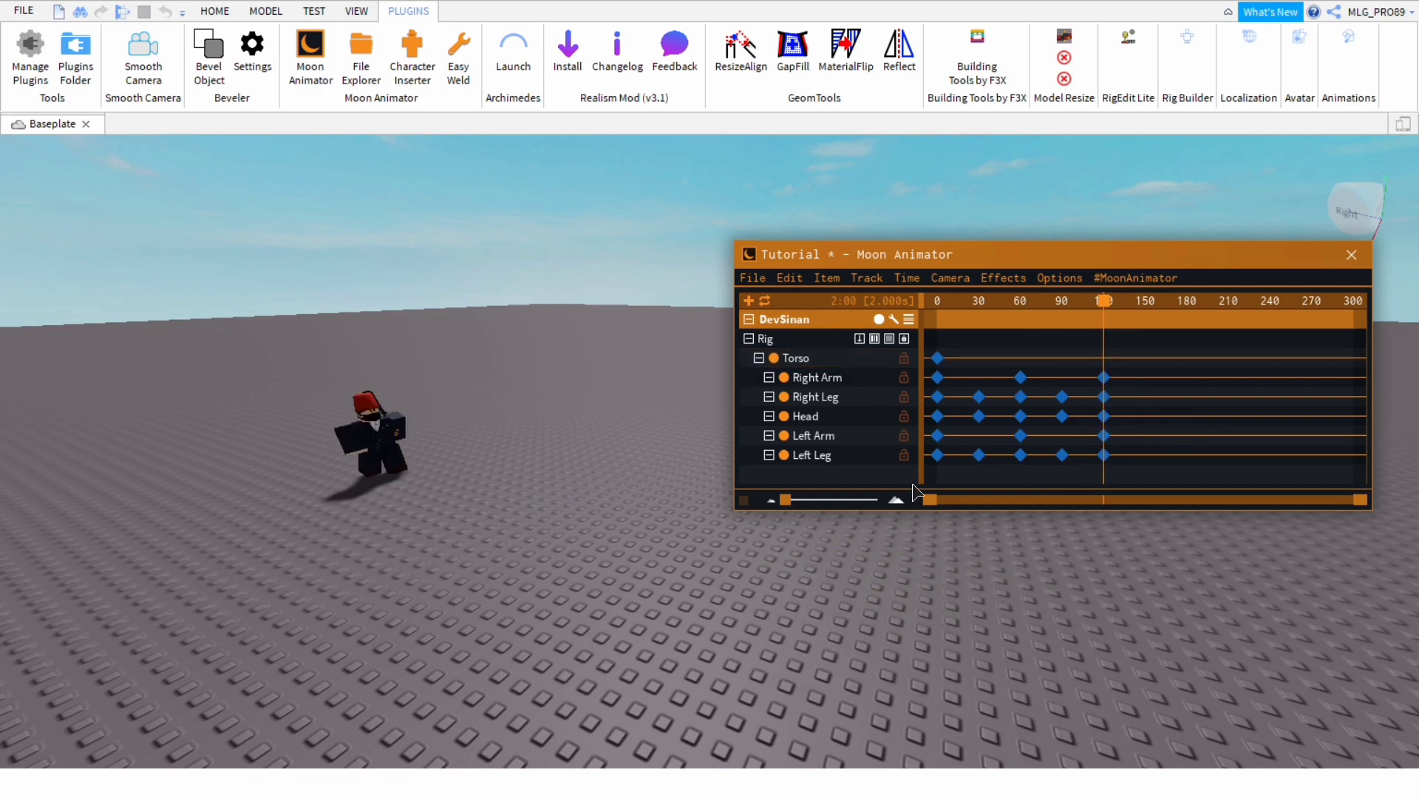
left_click(399, 488)
left_click_drag(460, 566, 643, 595)
Play the forward walk with the animator window hidden and examine it from the left and right sides
key("space")
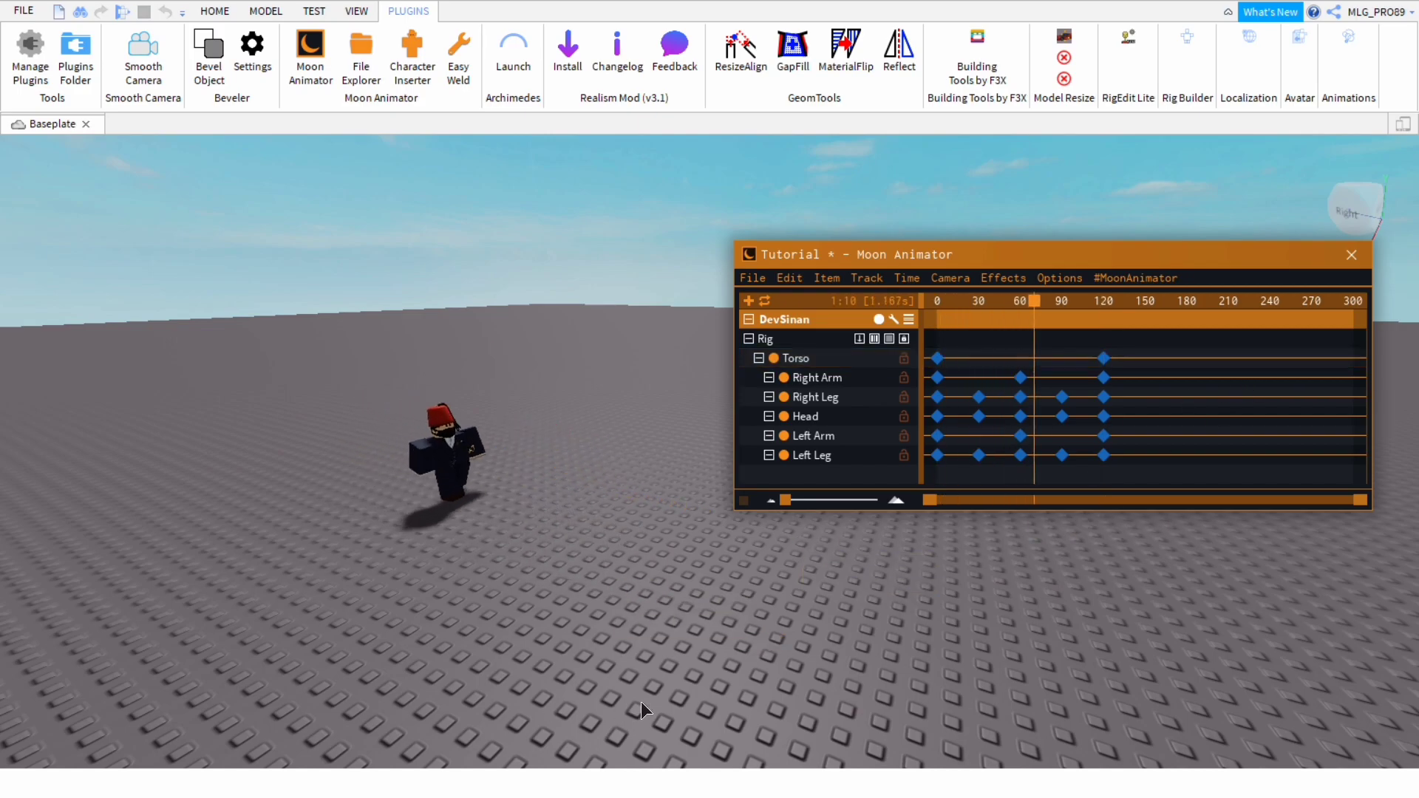
key("h")
key("w")
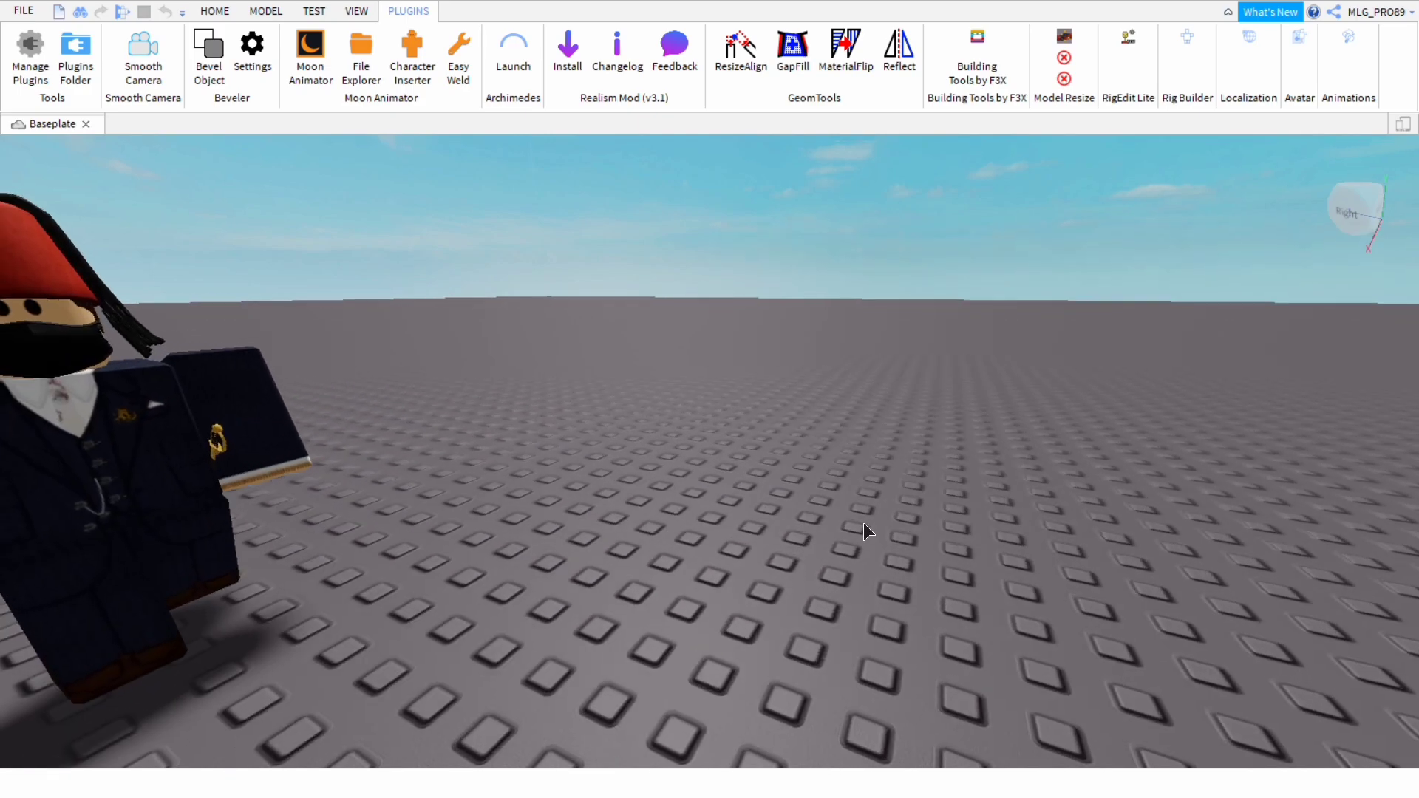
right_click_drag(858, 518, 863, 522)
scroll(864, 522, "down", 3)
left_click(1357, 204)
right_click_drag(1005, 425, 974, 439)
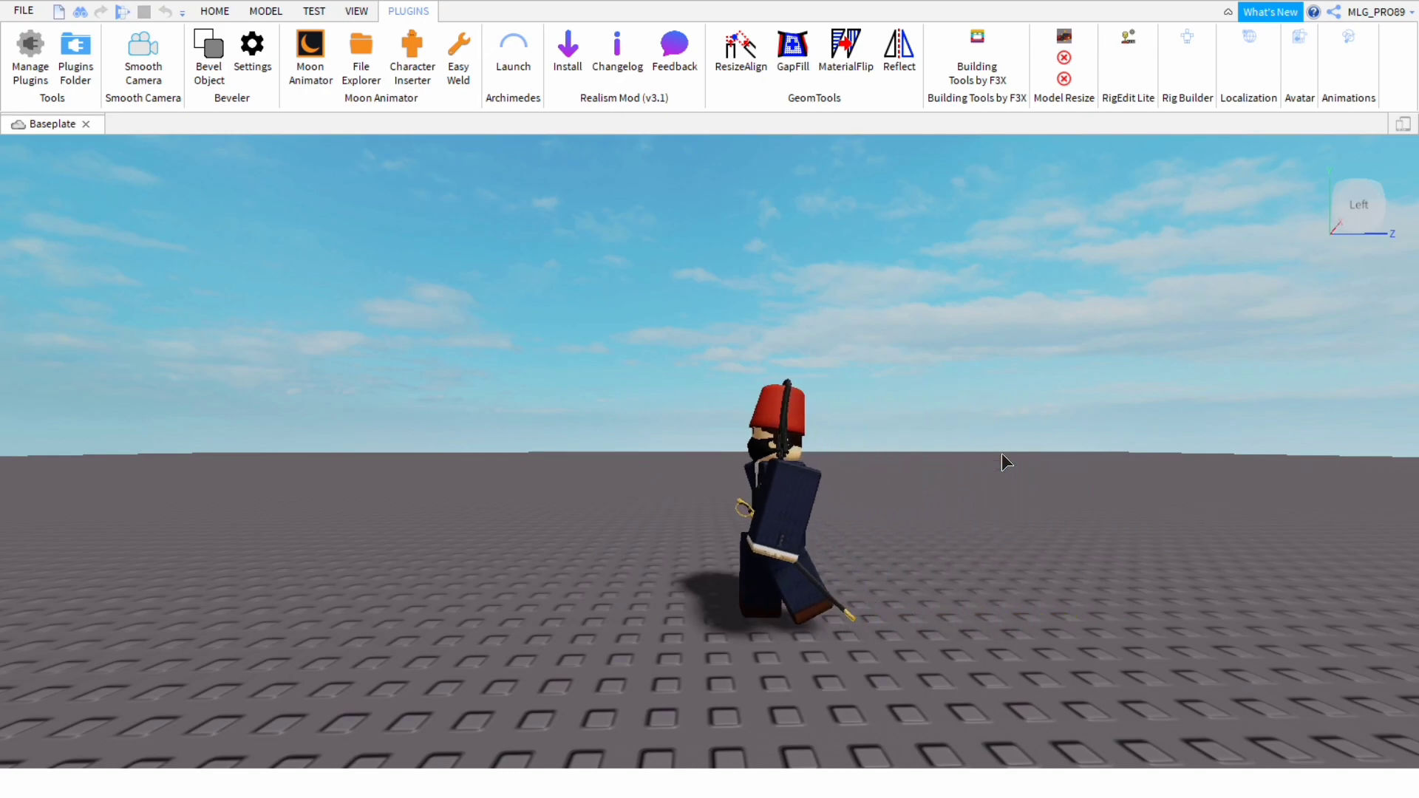
right_click_drag(1003, 454, 1000, 454)
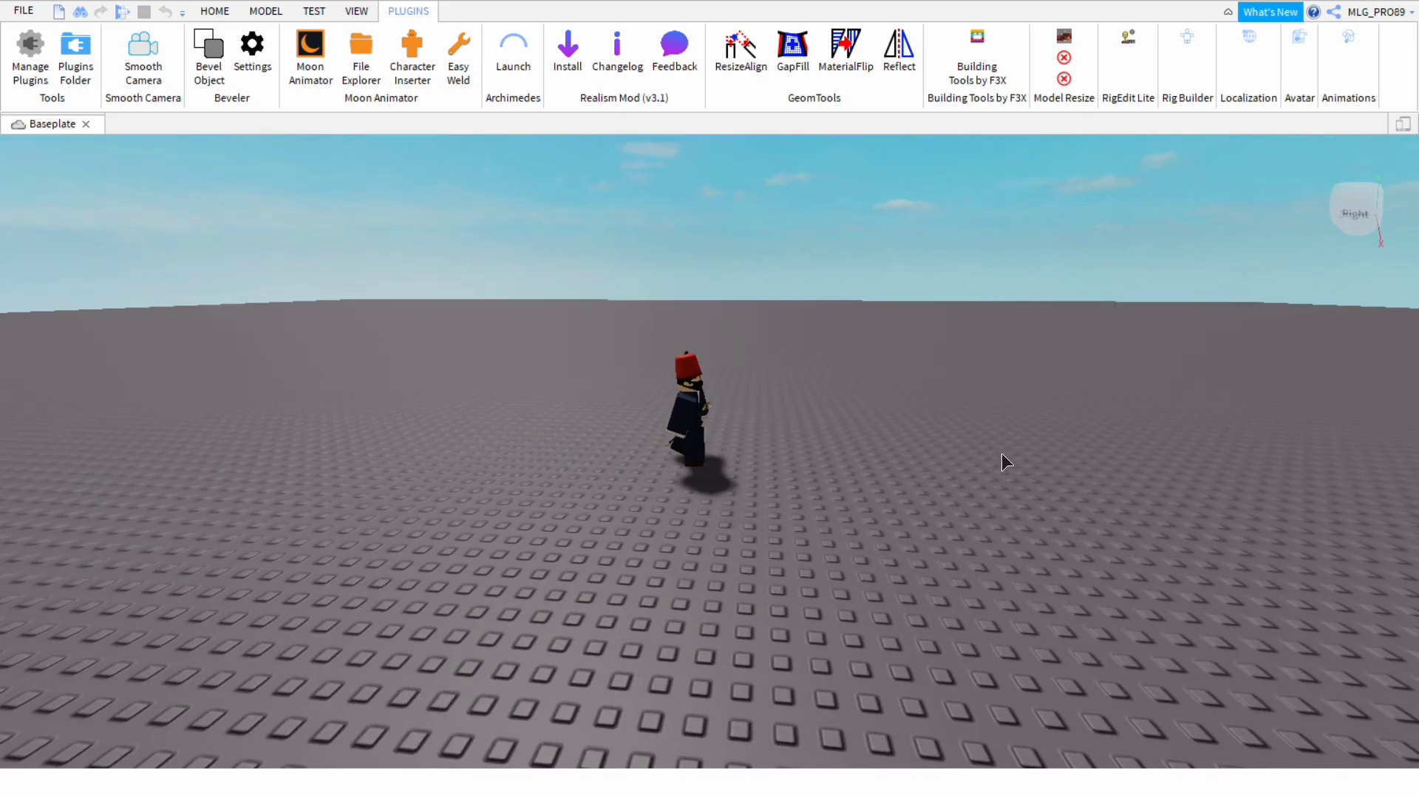
key("h")
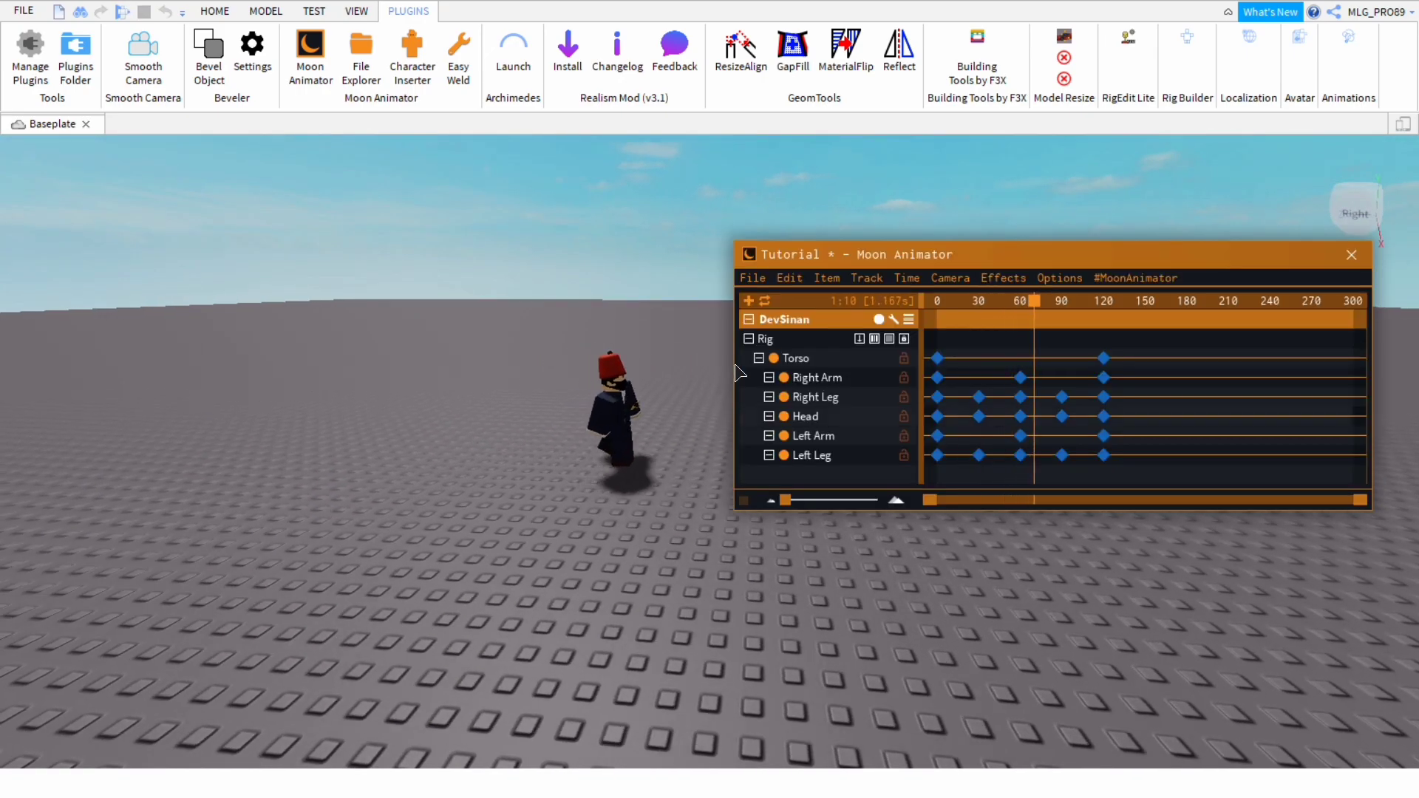
Rotate the left leg in local space at frame 0
left_click(932, 363)
scroll(667, 543, "up", 6)
right_click_drag(664, 539, 646, 636)
scroll(667, 543, "down", 3)
scroll(667, 542, "up", 6)
scroll(667, 542, "down", 3)
left_click(621, 610)
scroll(620, 611, "up", 5)
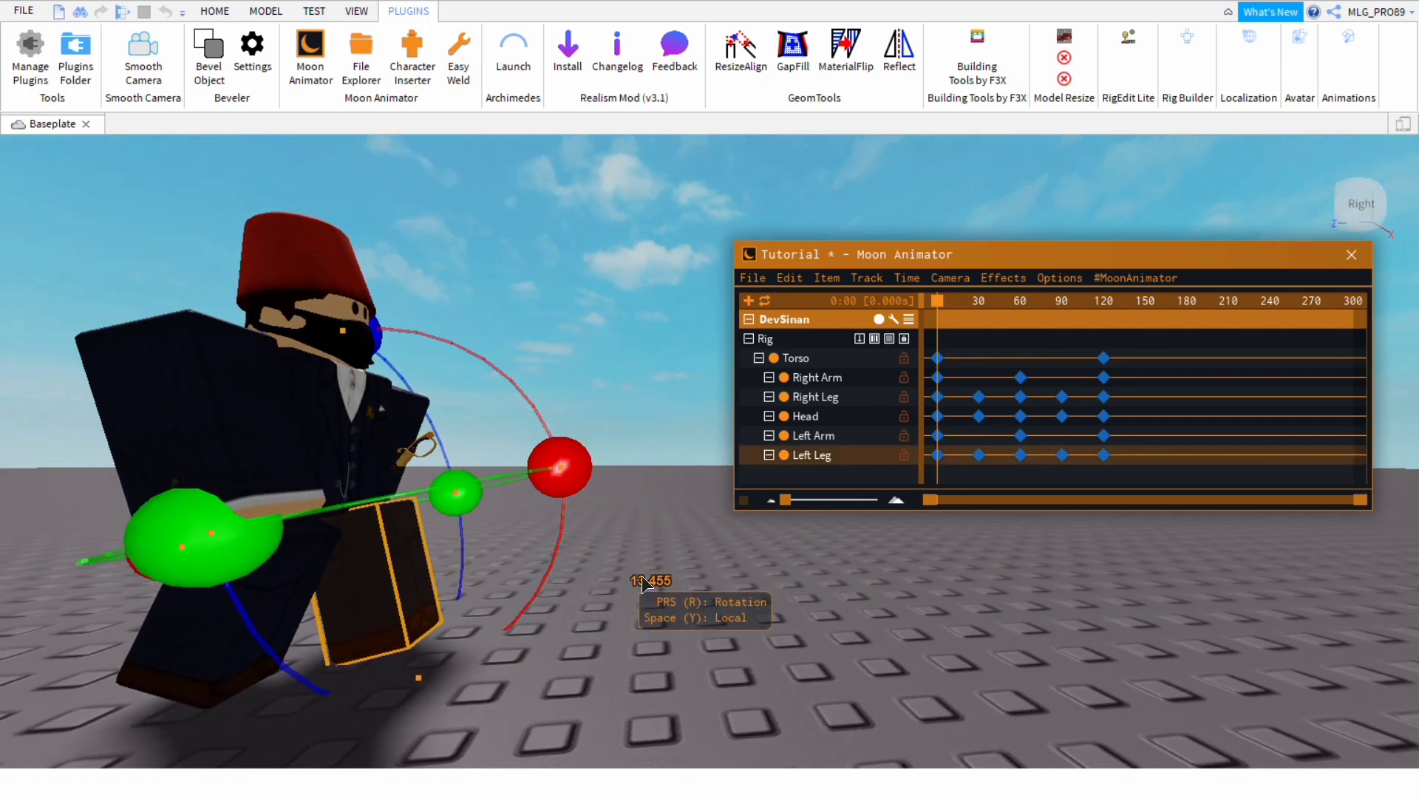
left_click(644, 577)
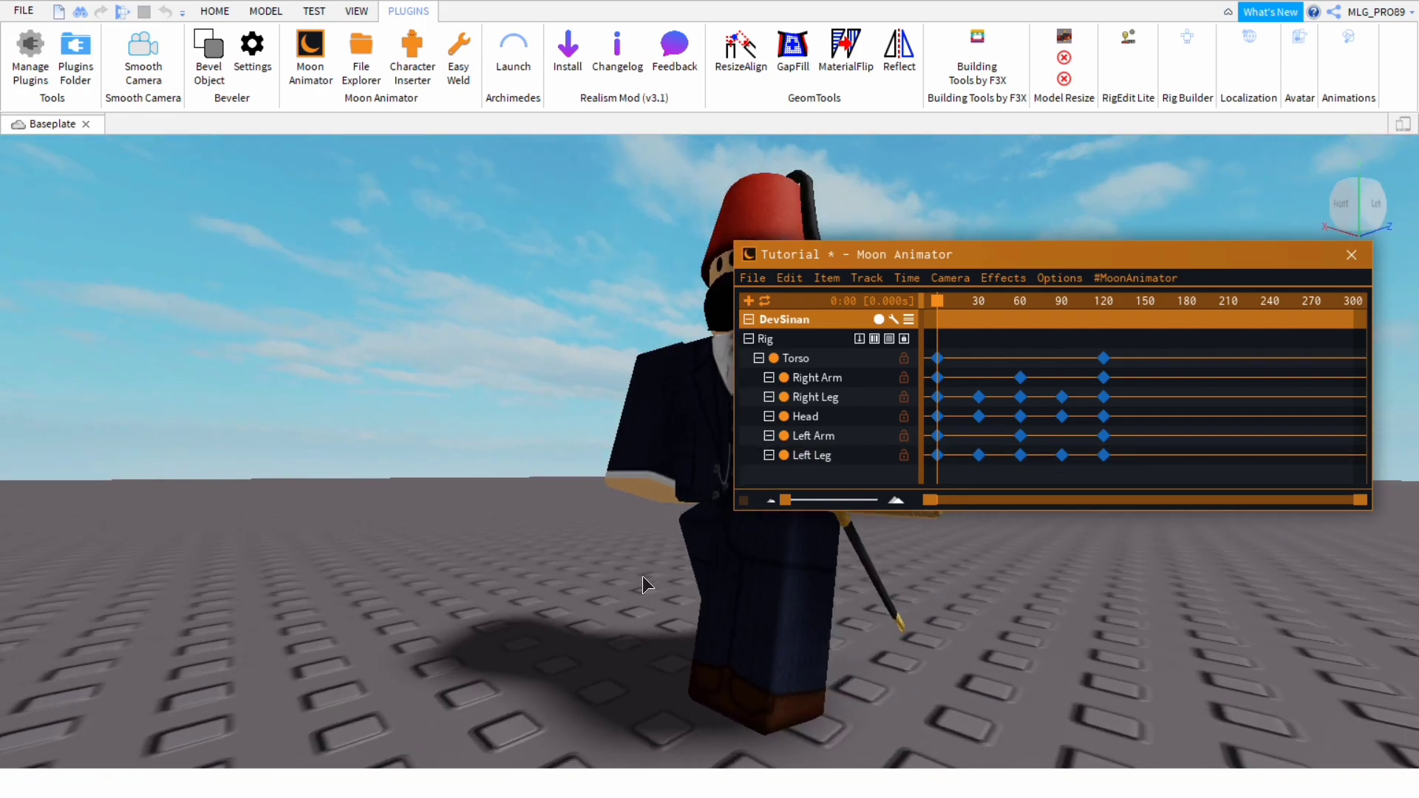
Fine-tune the leg rotation at frame 0
scroll(598, 554, "up", 2)
left_click(644, 637)
left_click(285, 590)
left_click(614, 646)
left_click_drag(458, 430, 441, 426)
left_click(347, 579)
Fine-tune the right arm's rotation at frame 0
left_click(693, 430)
scroll(676, 444, "down", 1)
key("d")
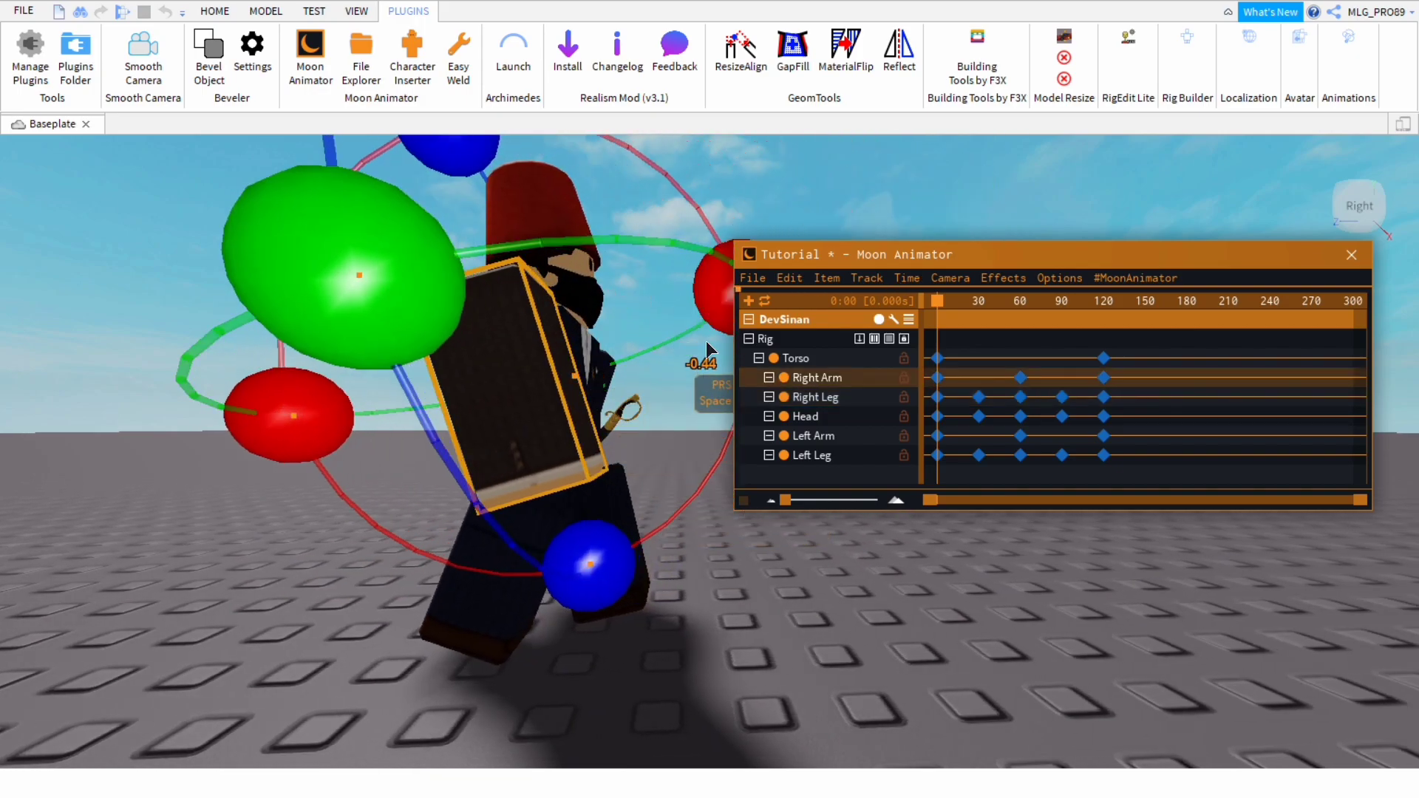
left_click_drag(735, 313, 733, 304)
left_click(729, 551)
key("d")
right_click_drag(729, 552, 713, 575)
Adjust the leg and left arm rotation at frame 0 from the character's left side
left_click(491, 611)
left_click_drag(652, 560, 722, 555)
left_click(510, 355)
left_click_drag(706, 305, 750, 607)
left_click(747, 609)
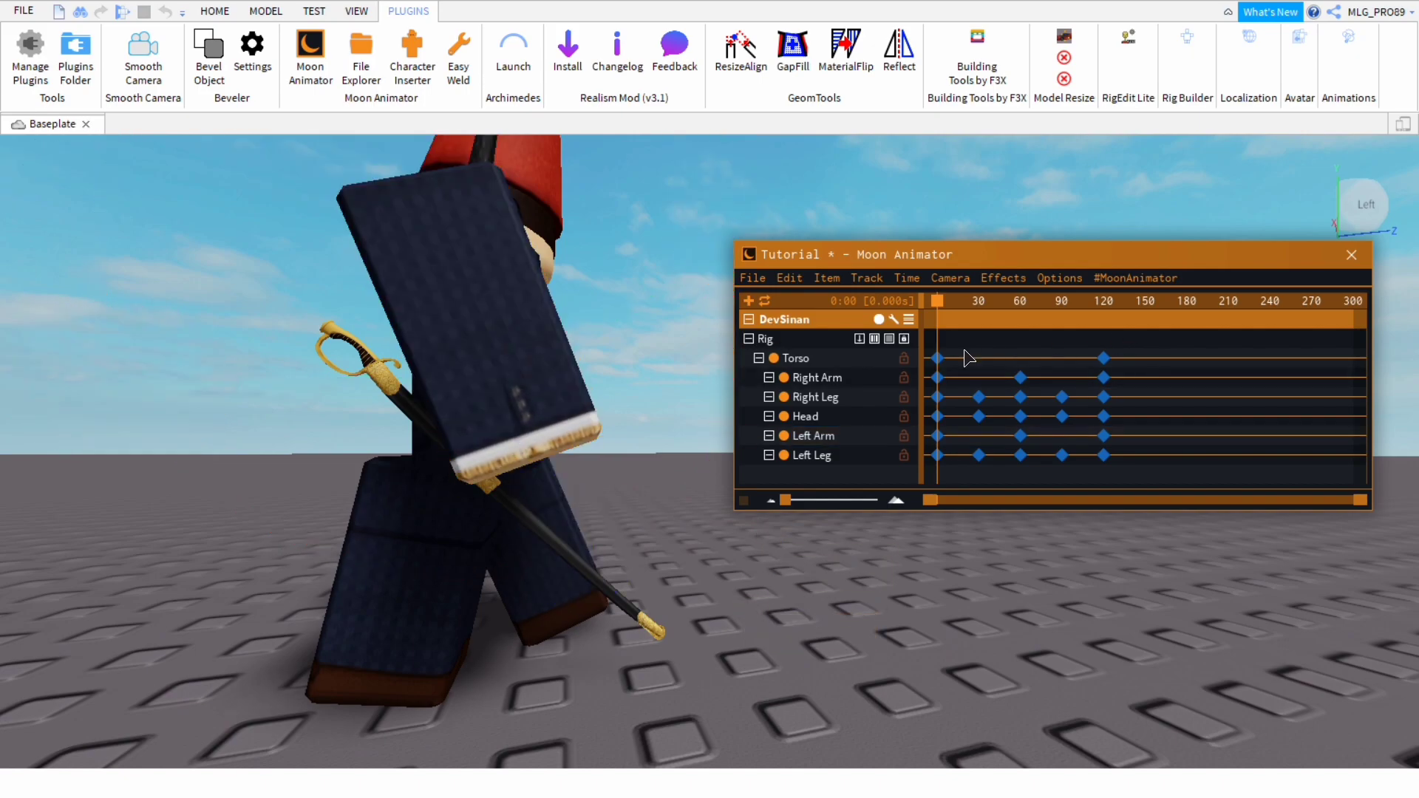
Delete the torso keyframe at frame 120 so the character walks in place
left_click(959, 327)
scroll(779, 574, "down", 6)
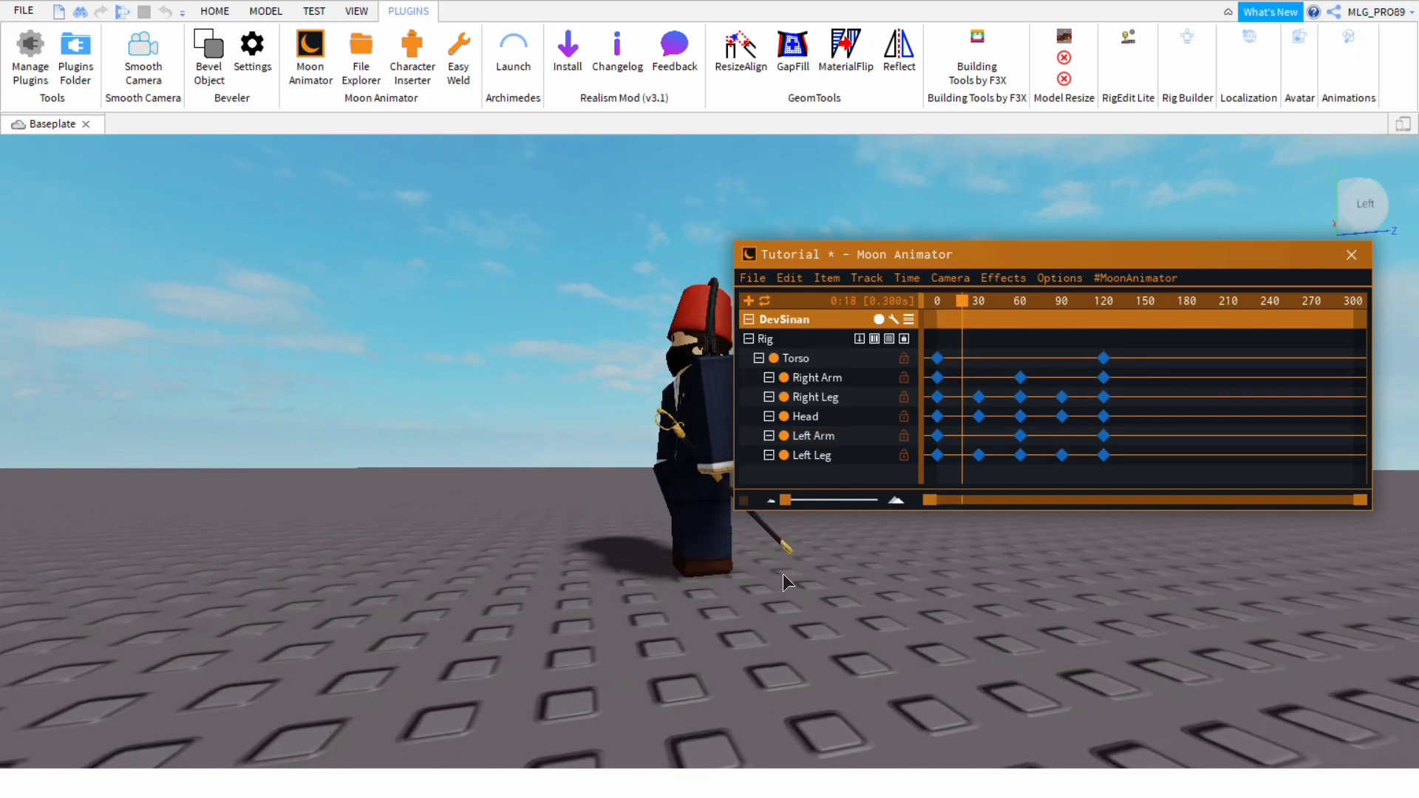
left_click(1103, 358)
key("Delete")
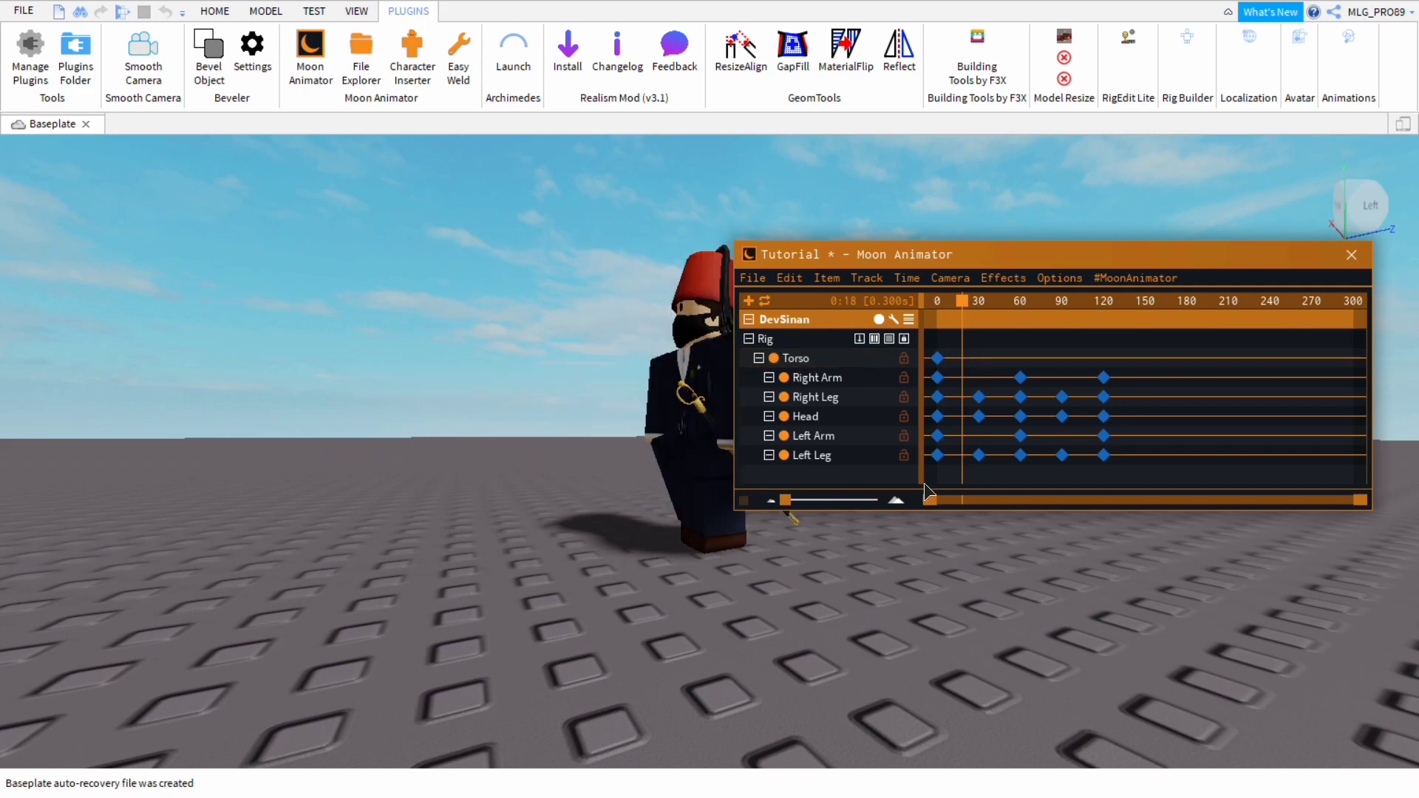
Examine the character up close and scrub the timeline back to frame 0
scroll(809, 578, "up", 5)
scroll(809, 578, "down", 5)
scroll(808, 578, "up", 8)
right_click_drag(808, 578, 810, 586)
scroll(808, 578, "down", 3)
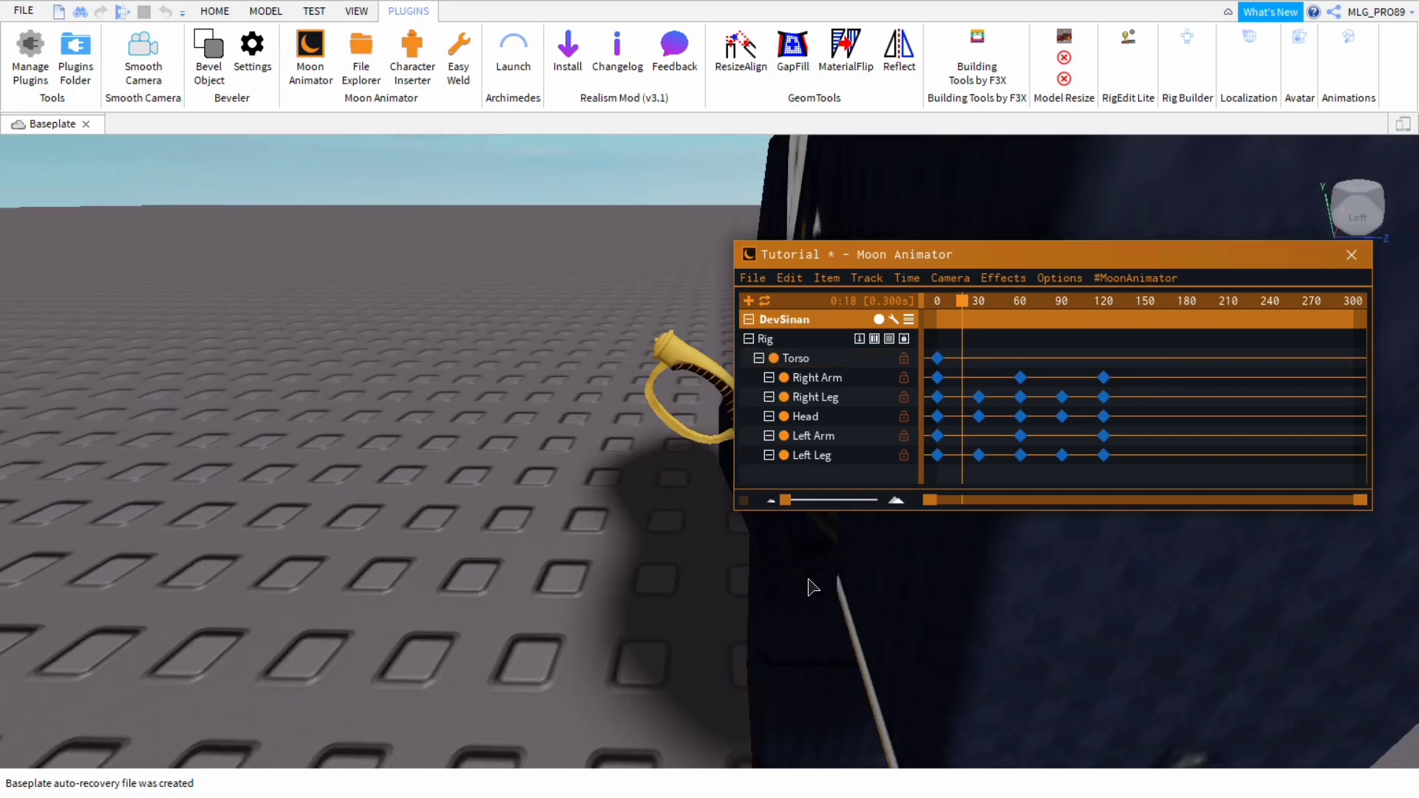
scroll(810, 586, "down", 2)
left_click_drag(991, 328, 909, 374)
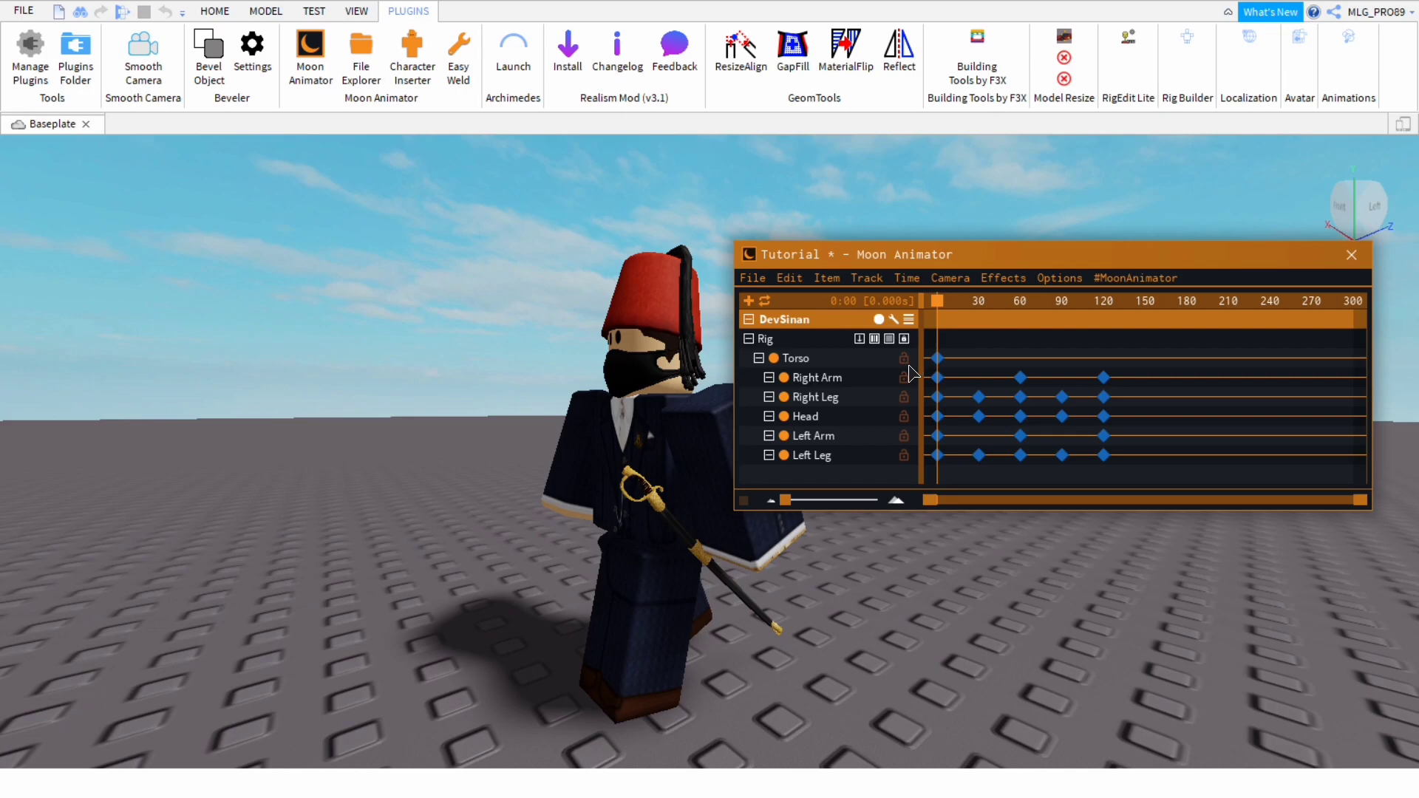
Slightly adjust the left leg's rotation at frame 30
right_click_drag(807, 620, 751, 689)
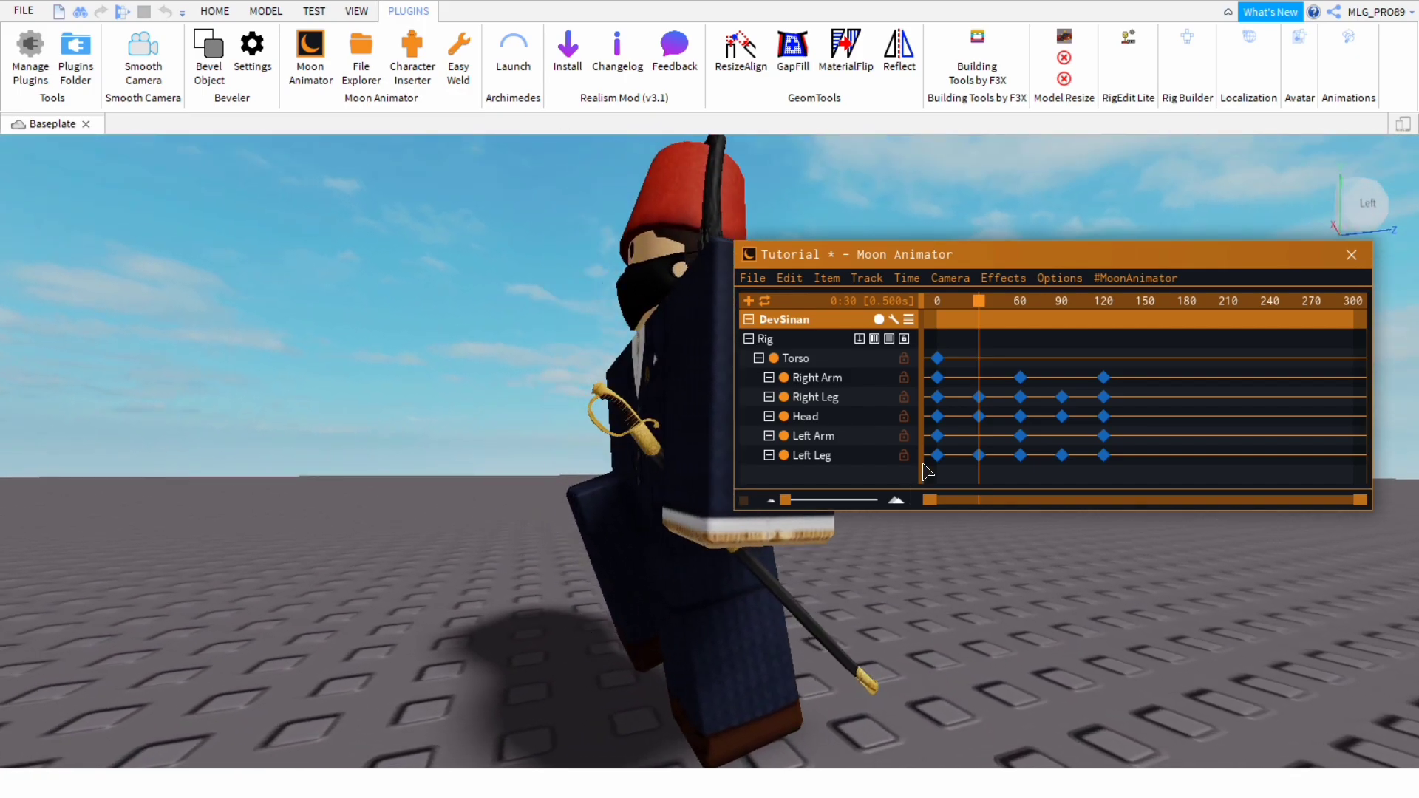
left_click(788, 677)
left_click_drag(399, 645, 413, 644)
left_click(1219, 621)
Scrub to frame 60, play the walk cycle and check the limb motion from both sides
left_click_drag(994, 330, 1048, 355)
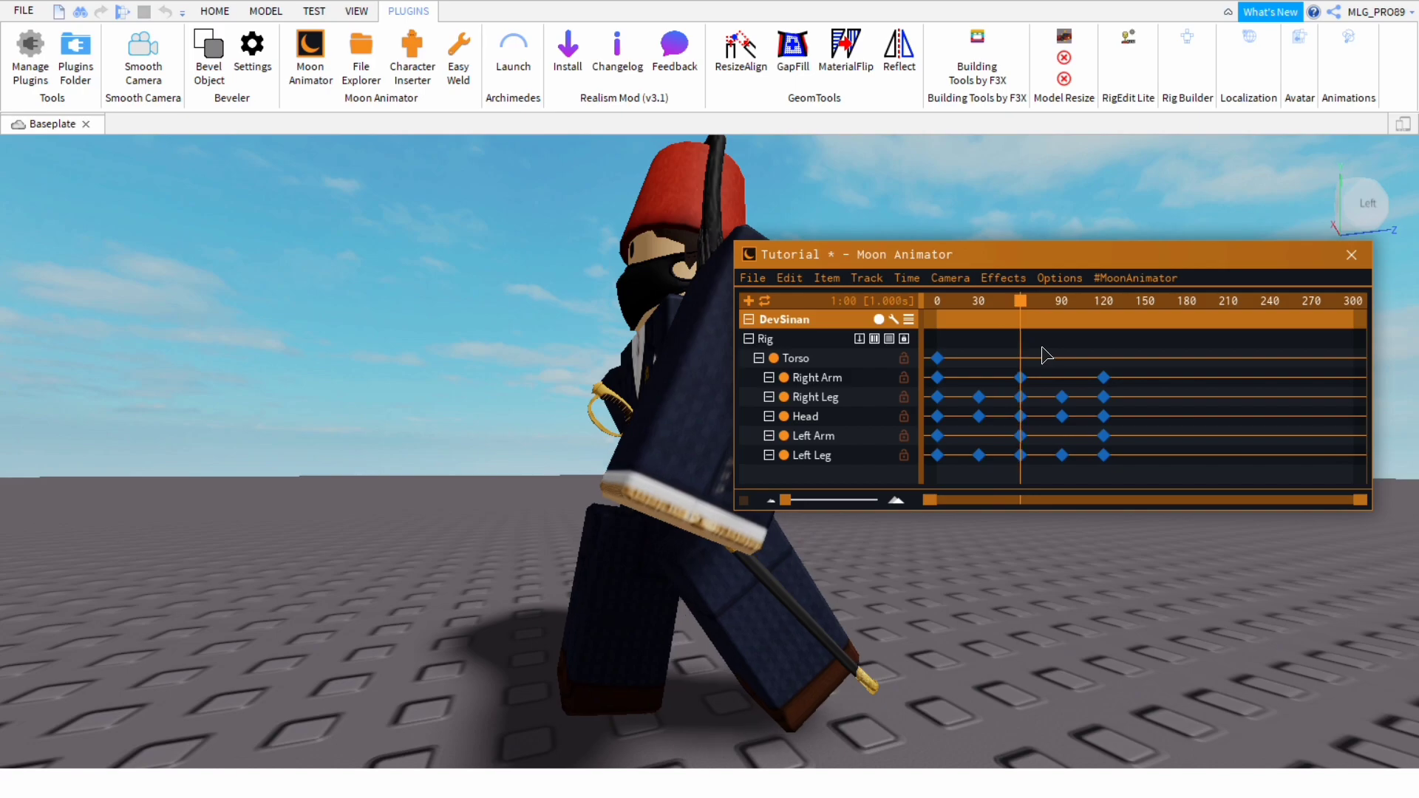
right_click_drag(811, 608, 809, 607)
left_click(498, 522)
left_click(724, 444)
key("space")
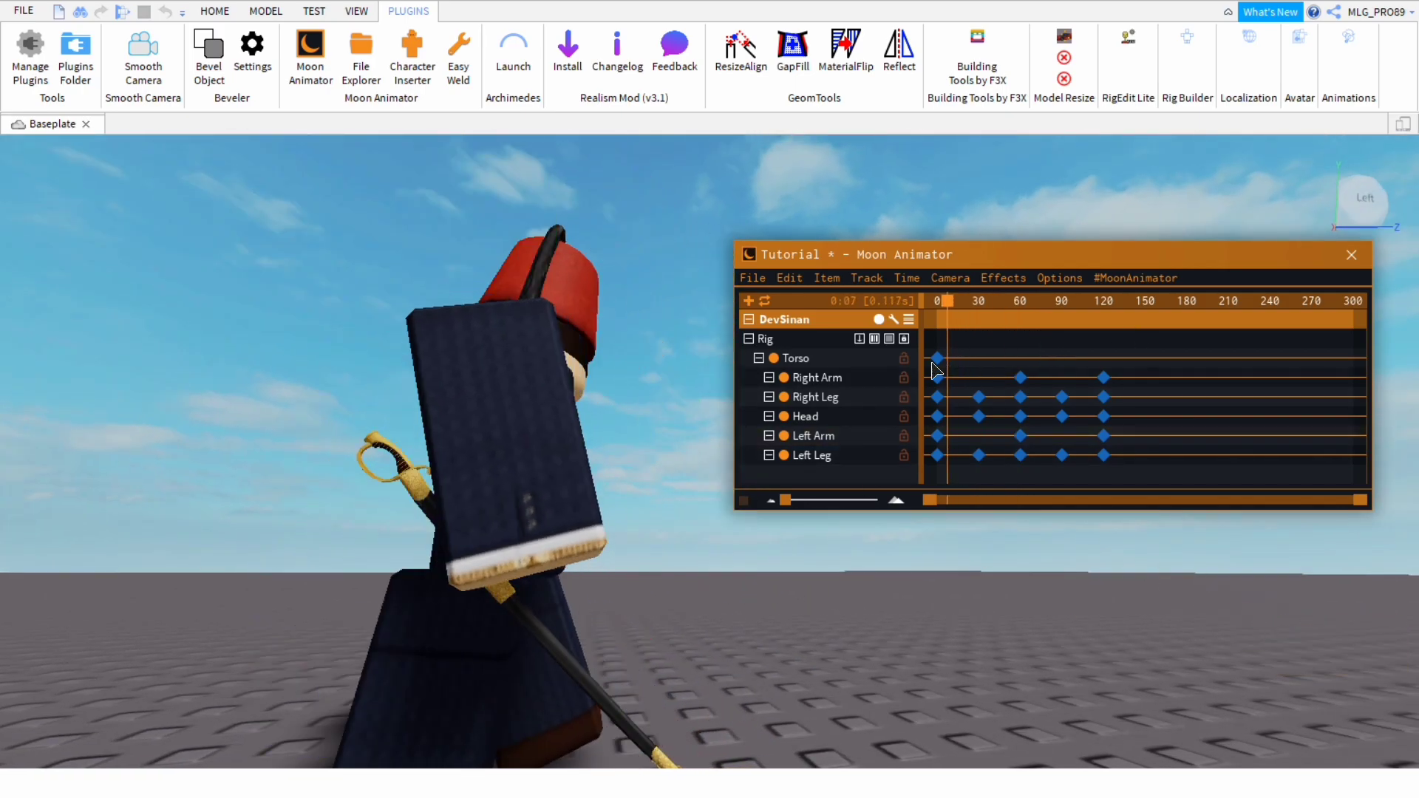
left_click(542, 488)
left_click(880, 588)
key("space")
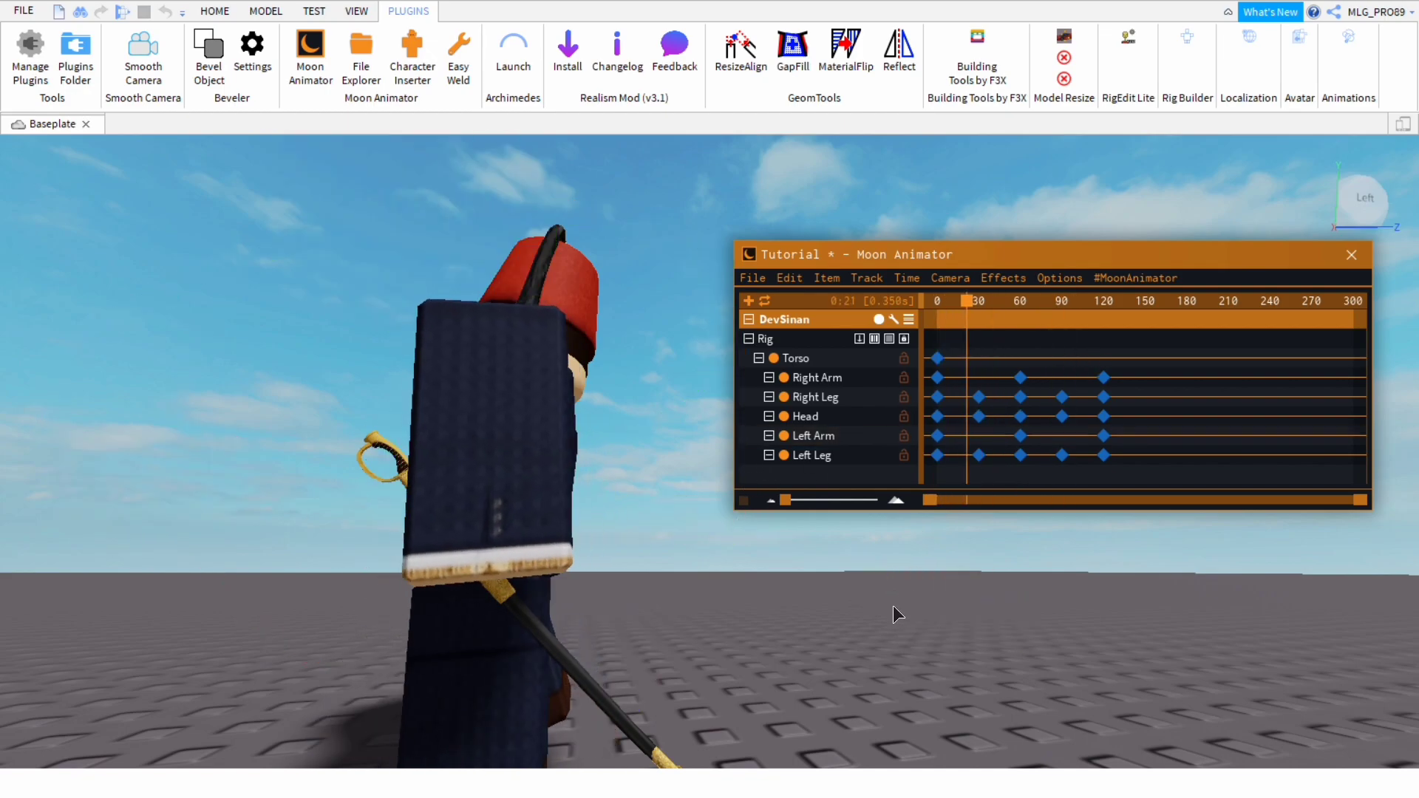
right_click_drag(859, 619, 817, 612)
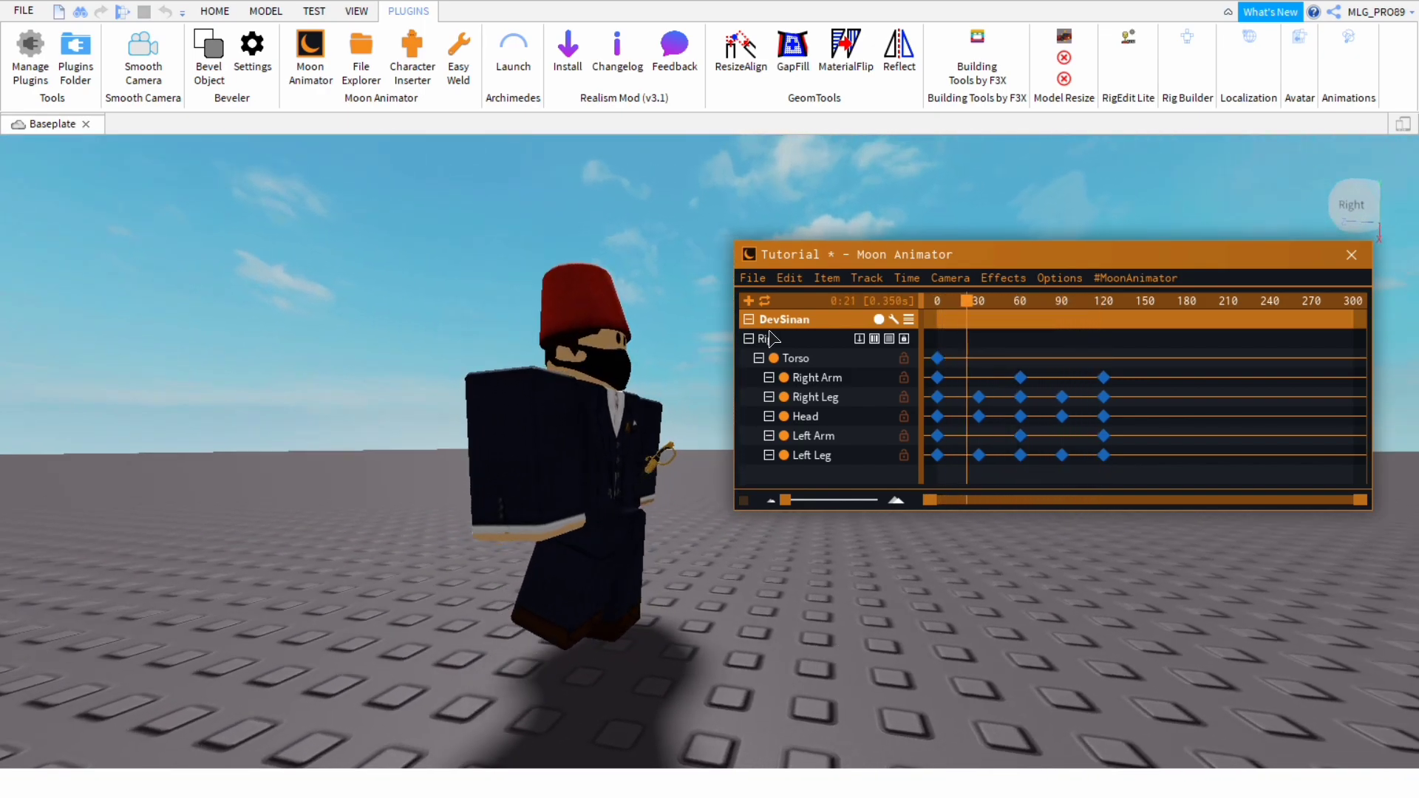
Save the Tutorial animation
left_click(753, 278)
left_click(810, 300)
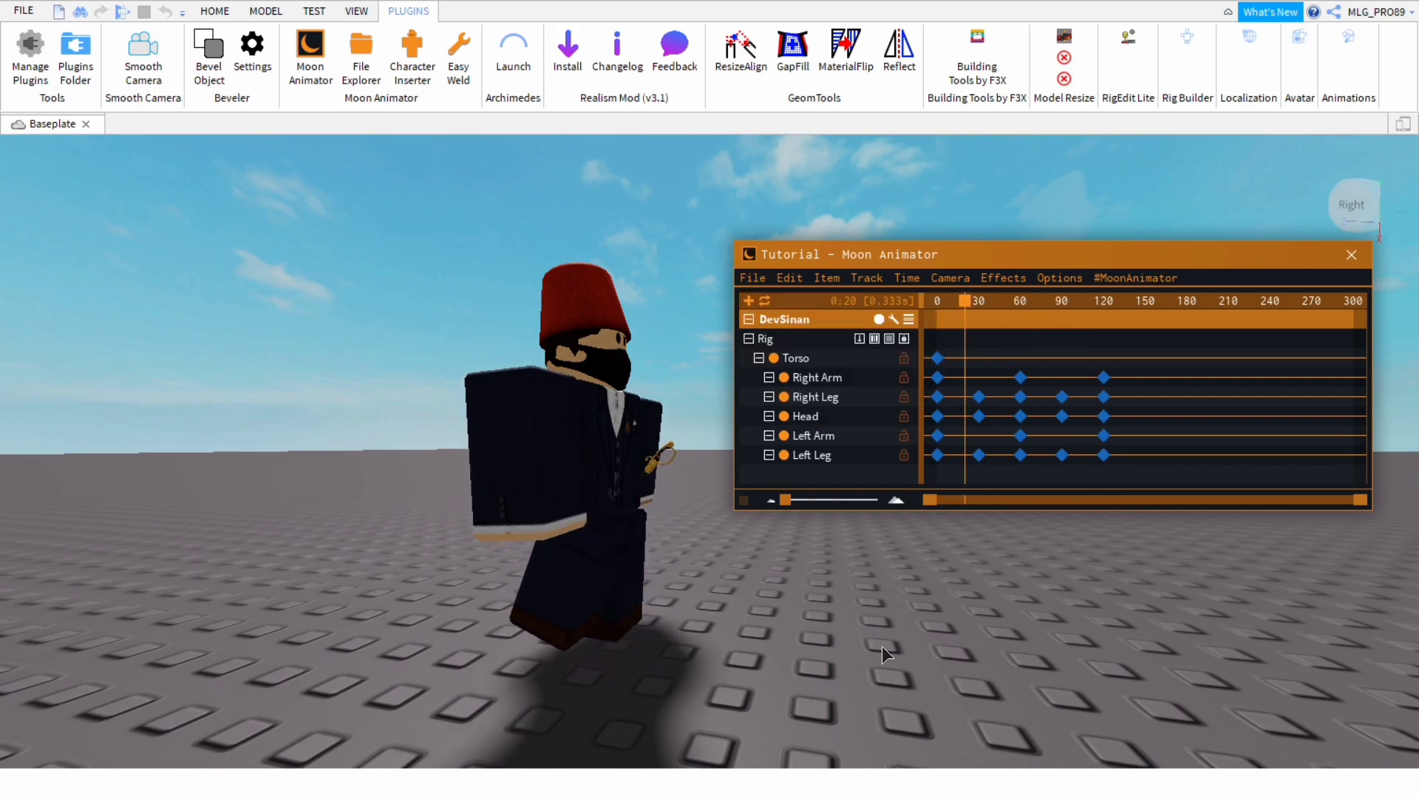
Review the looping walk cycle from near and far
scroll(913, 638, "down", 3)
right_click_drag(912, 637, 912, 637)
scroll(913, 637, "down", 2)
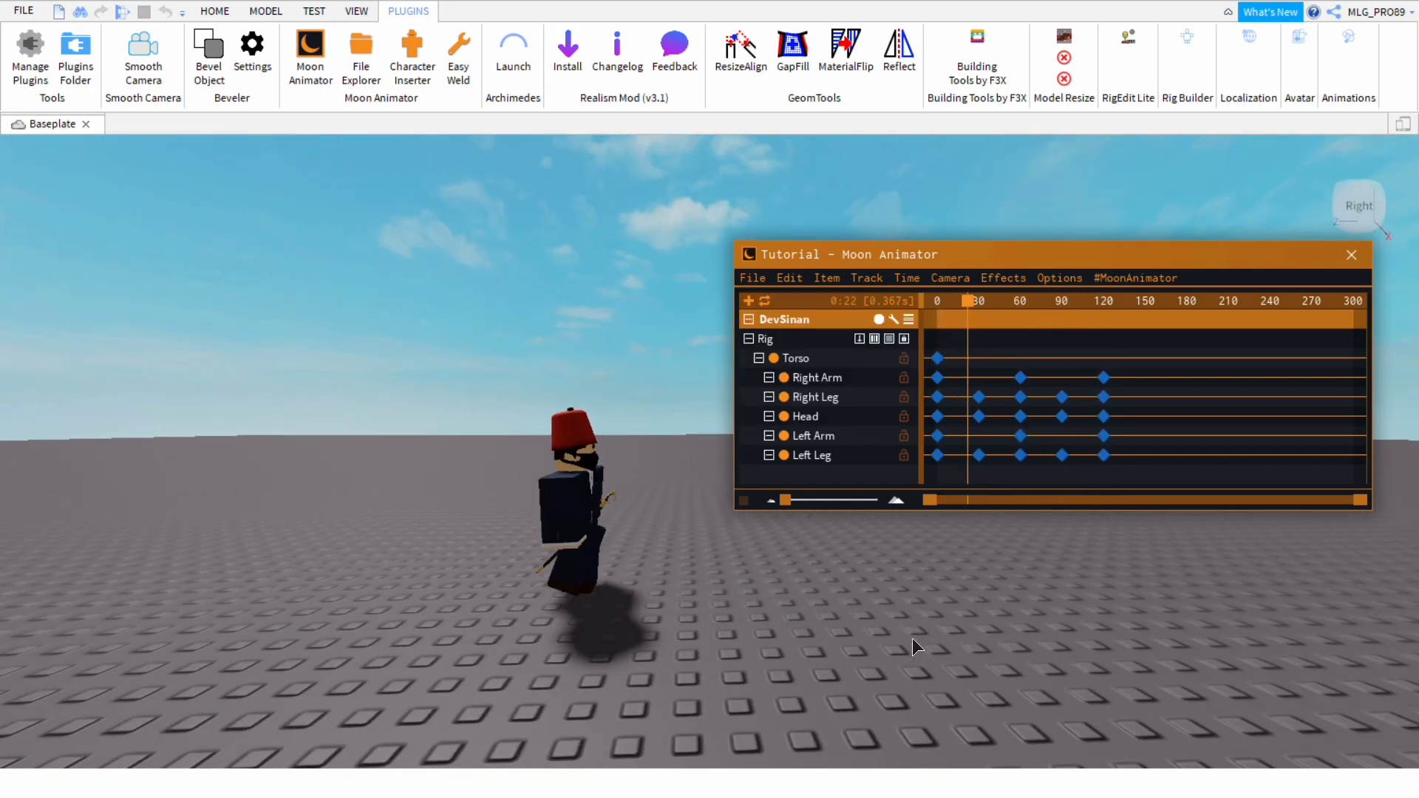
scroll(912, 637, "up", 6)
scroll(912, 638, "down", 4)
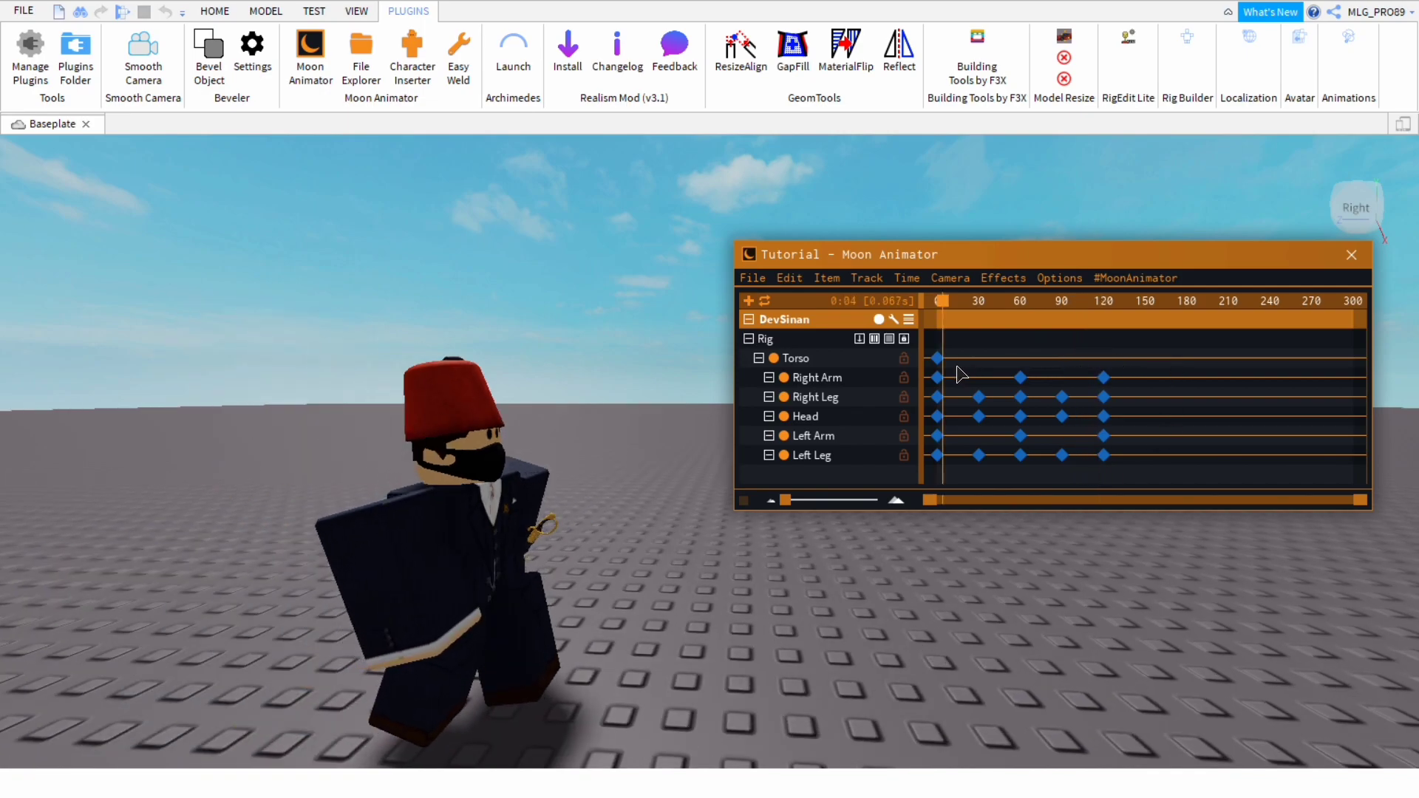
Stop the walk cycle playback and export all items of the Tutorial animation
key("space")
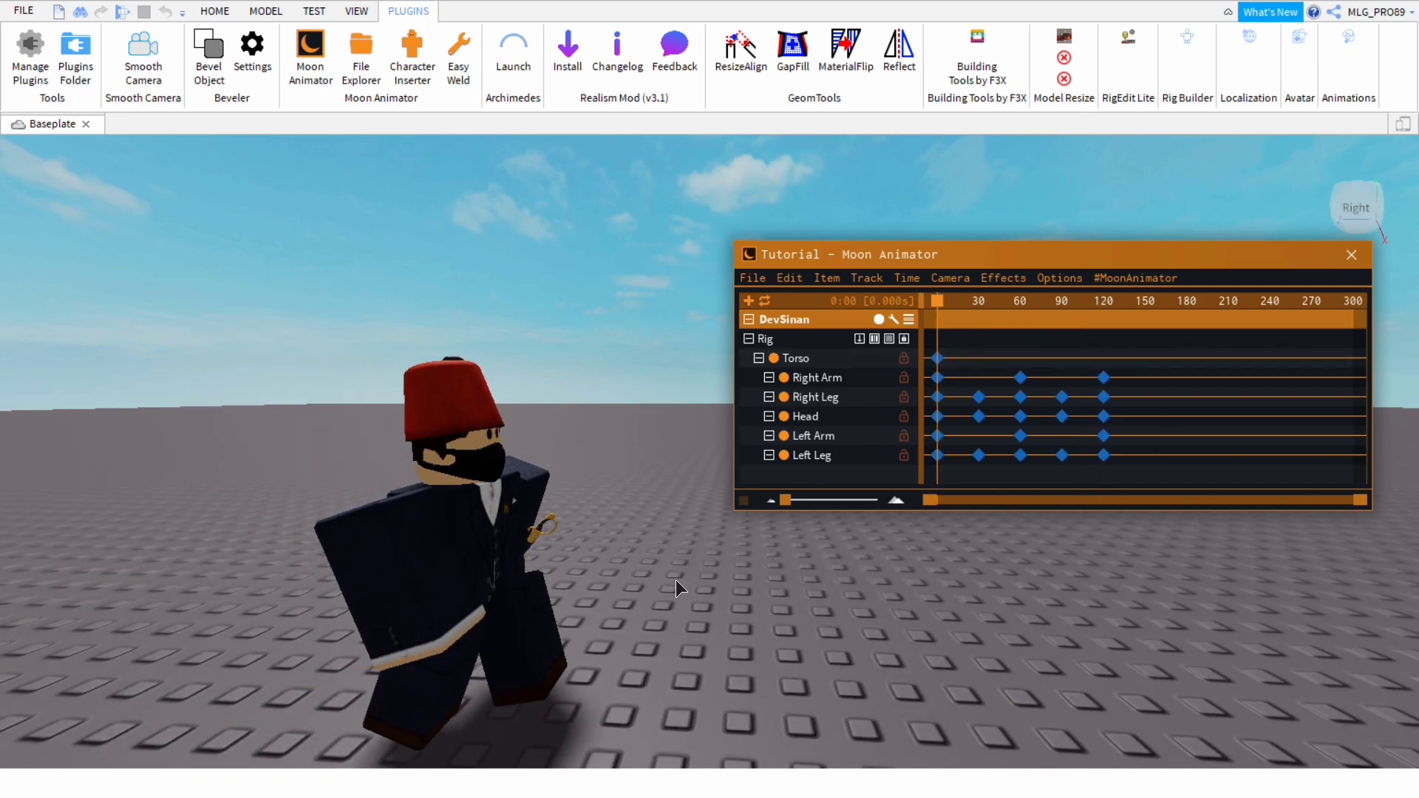
right_click_drag(691, 579, 690, 578)
left_click(790, 278)
left_click(827, 278)
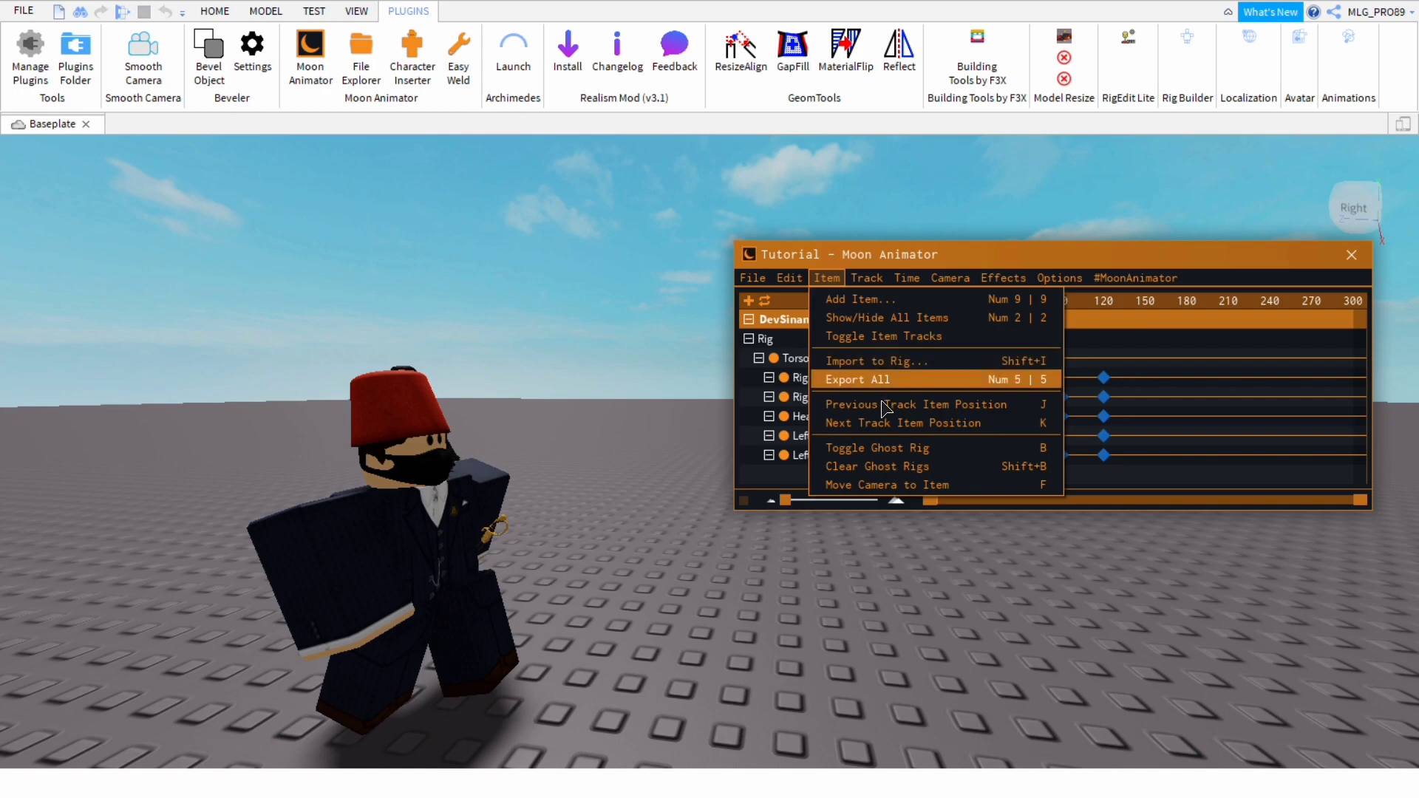
left_click(886, 406)
Show the Explorer and locate the exported Tutorial animation in the MoonAnimatorExport folder under ServerStorage
left_click(357, 11)
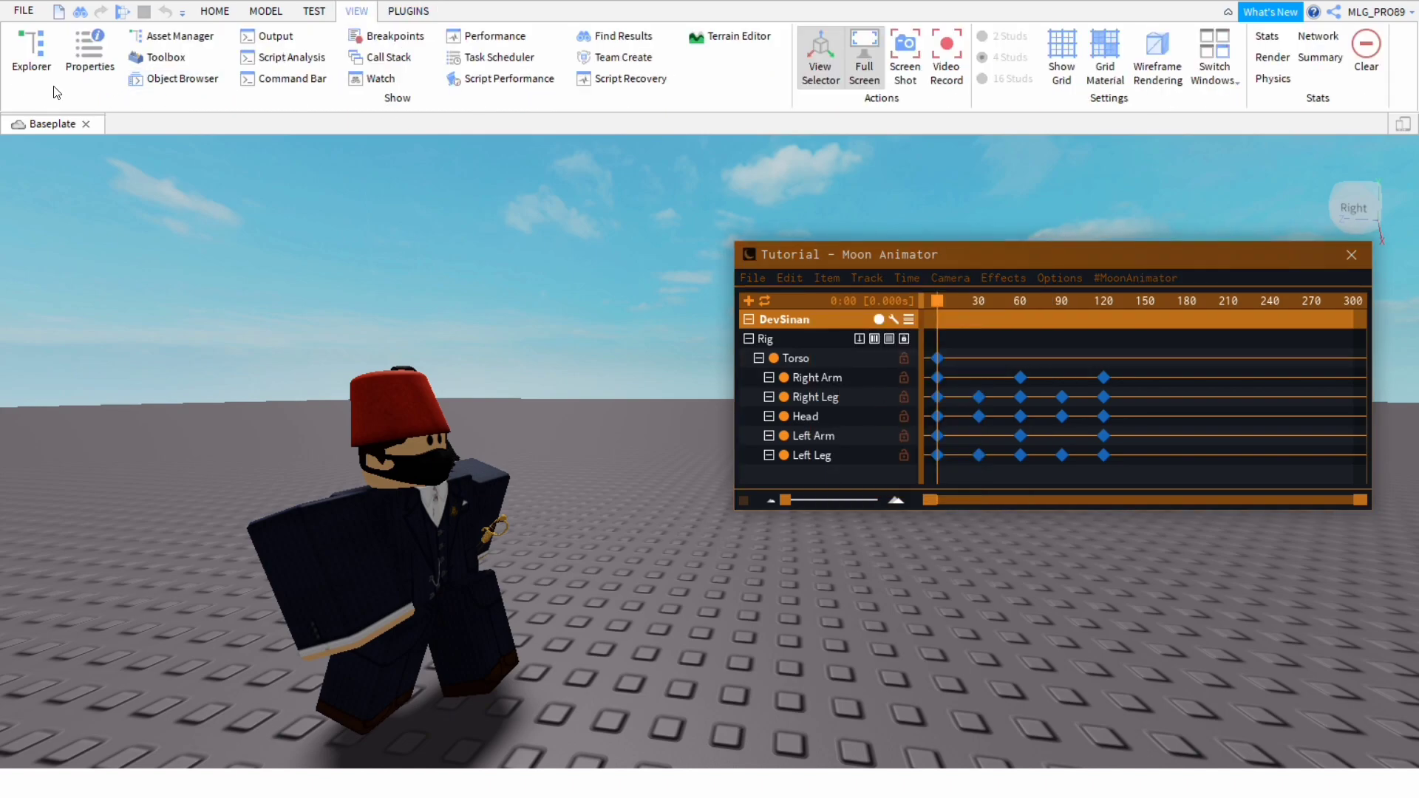
left_click(28, 73)
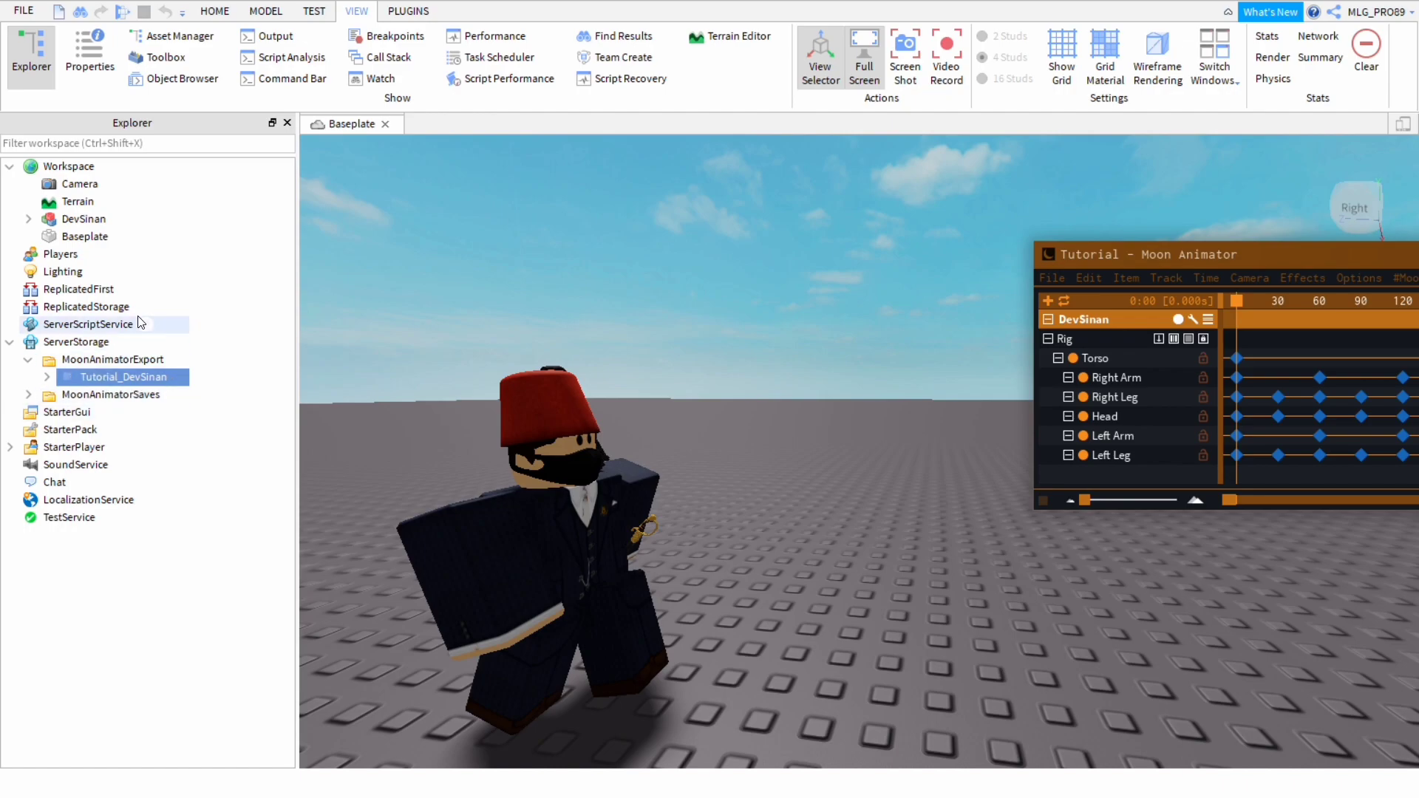
scroll(711, 411, "down", 3)
right_click_drag(712, 411, 707, 411)
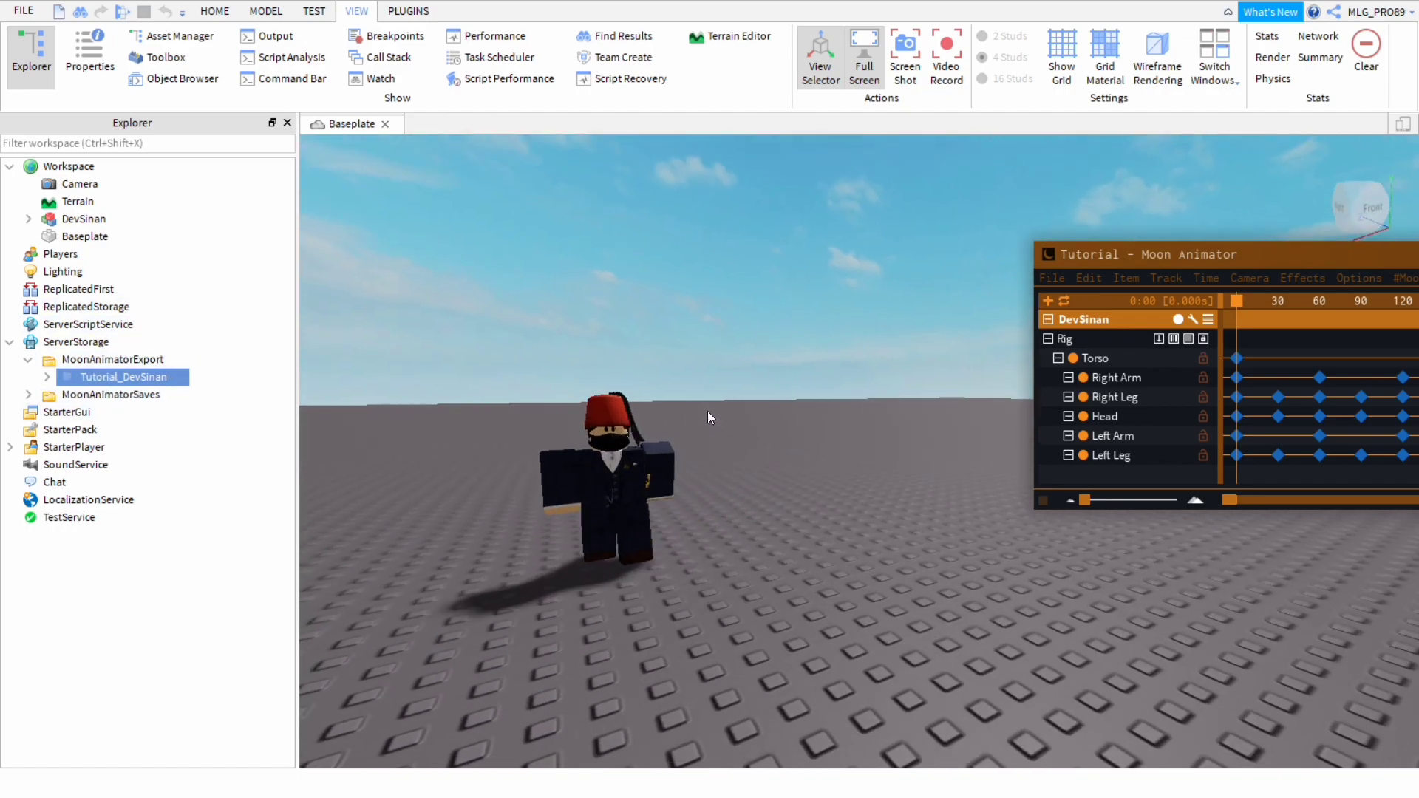
key("d")
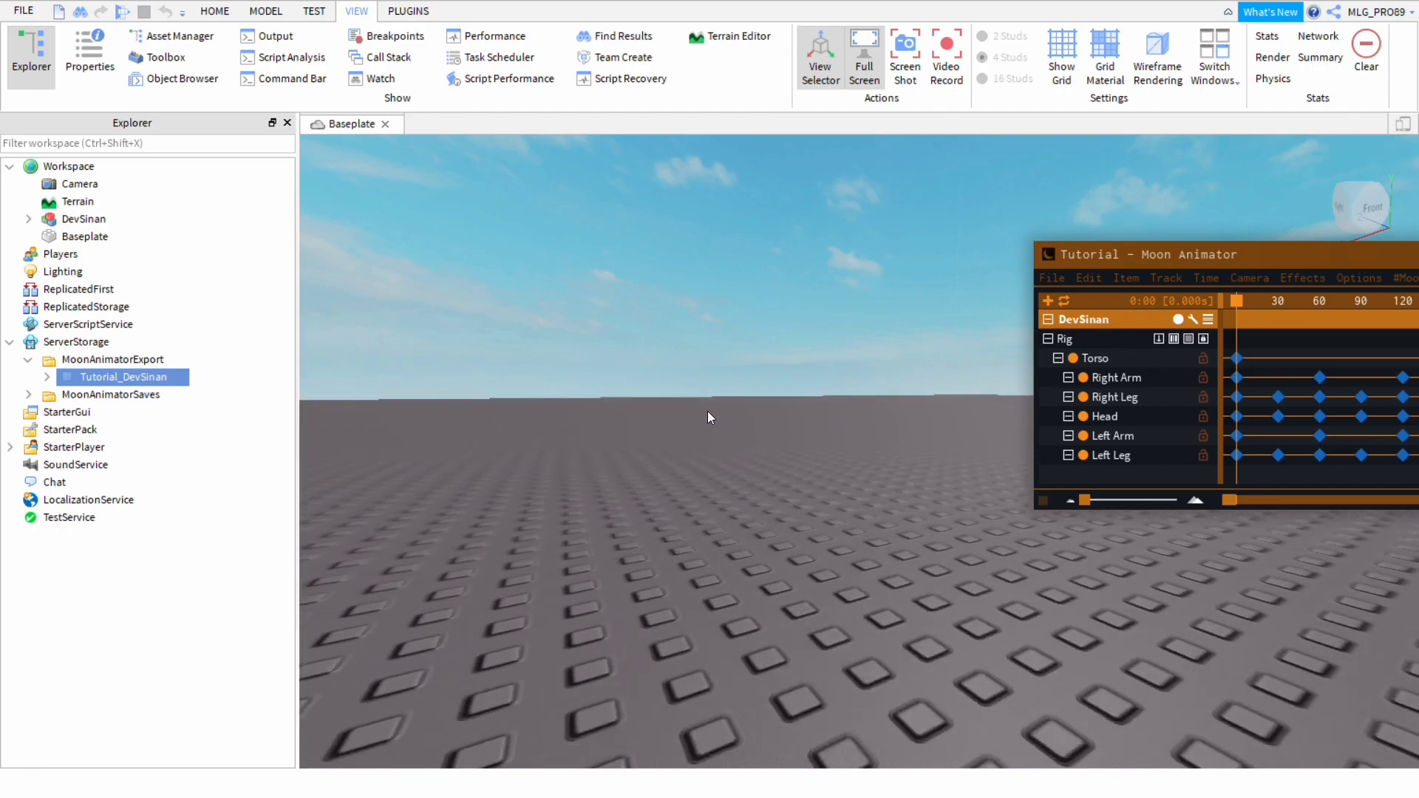
key("s")
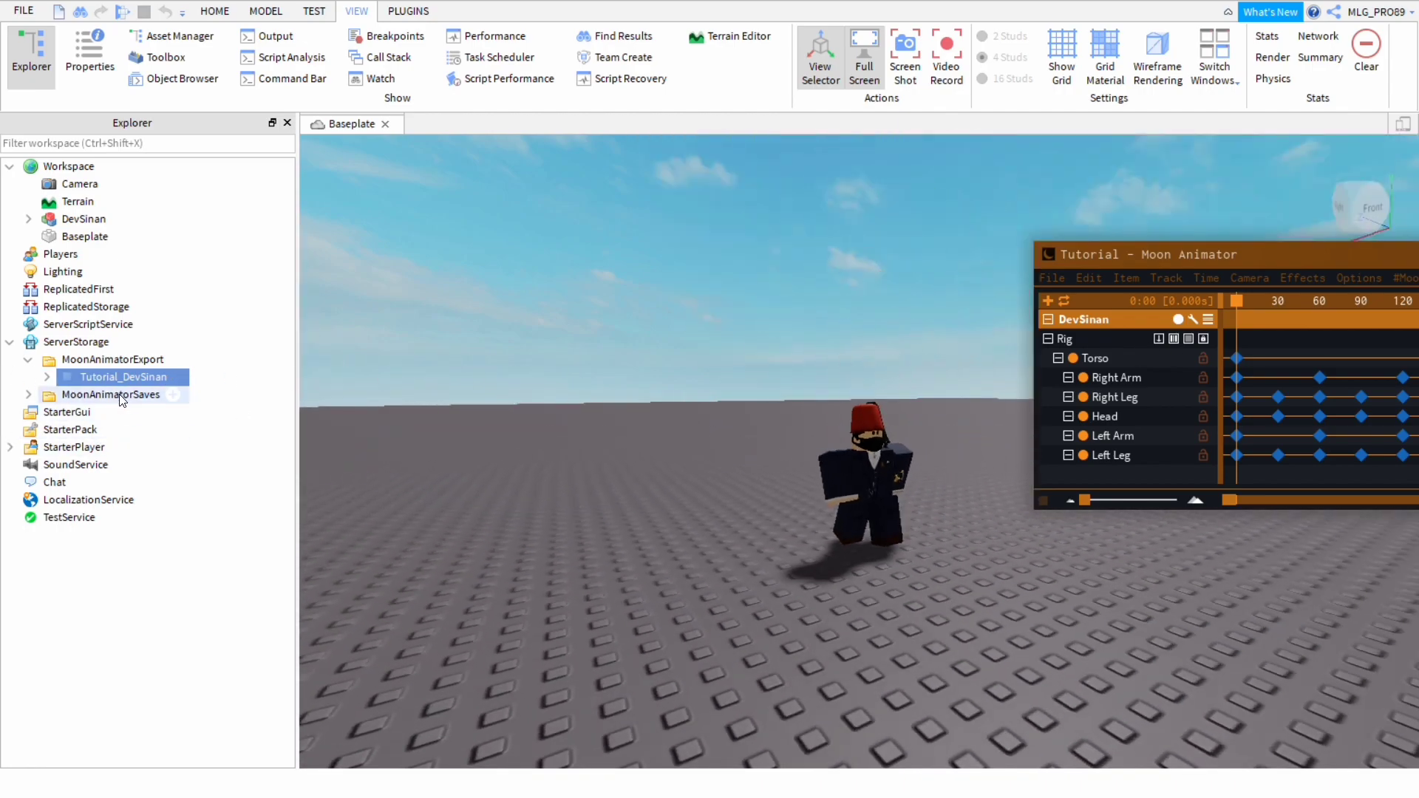
left_click(120, 395)
left_click(91, 364)
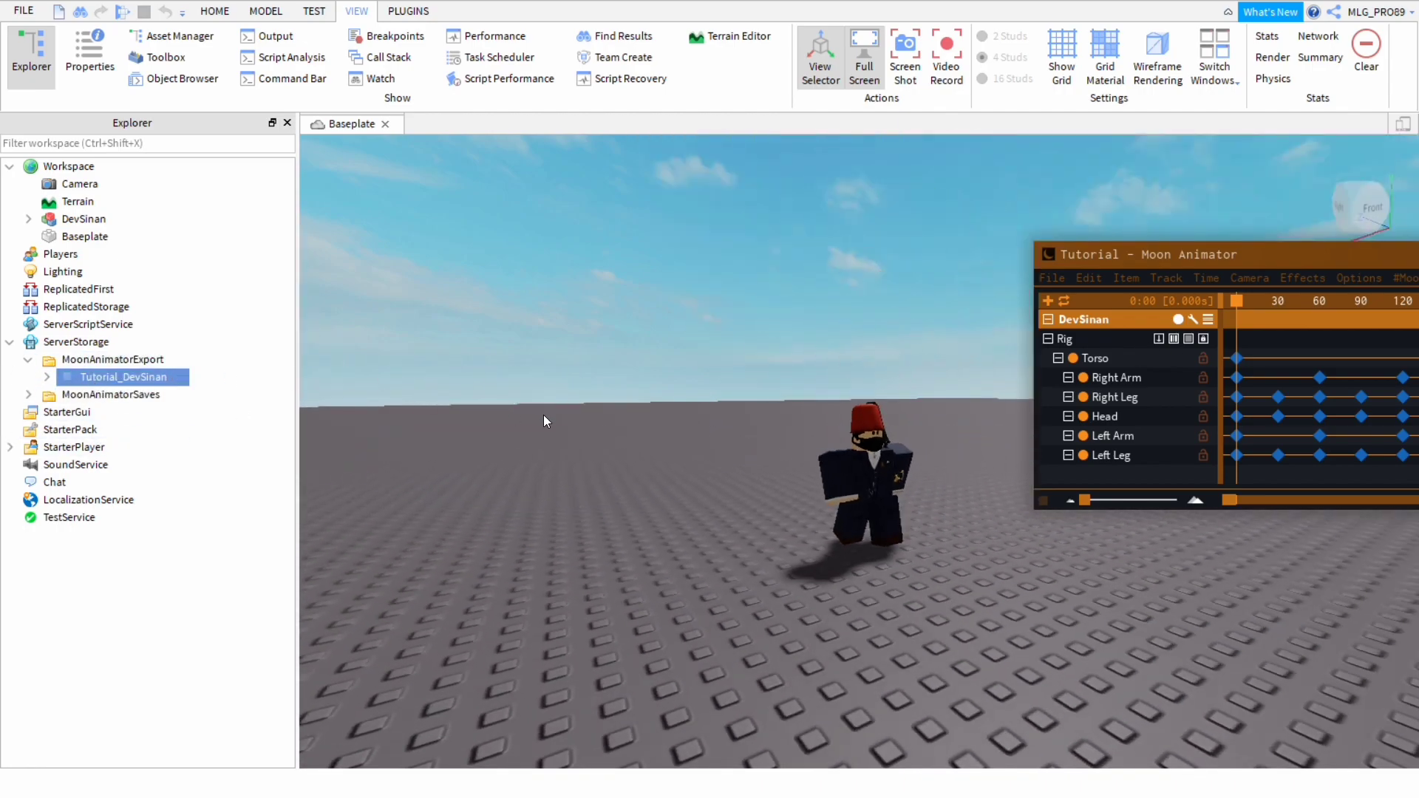
scroll(634, 447, "up", 3)
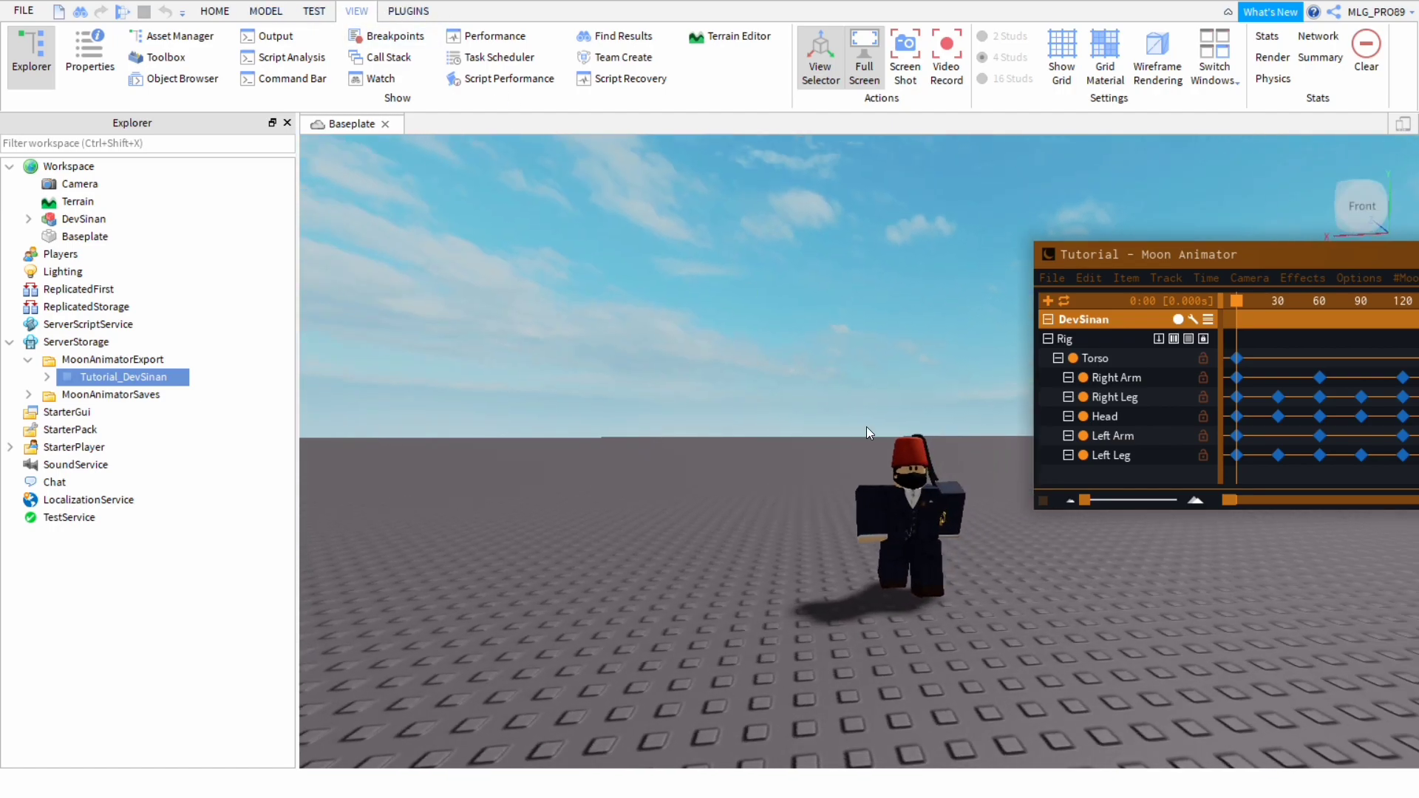
Insert a second R6 character with Character Inserter from the filled-in player ID and add it to the Tutorial animation
left_click(923, 517)
left_click(405, 11)
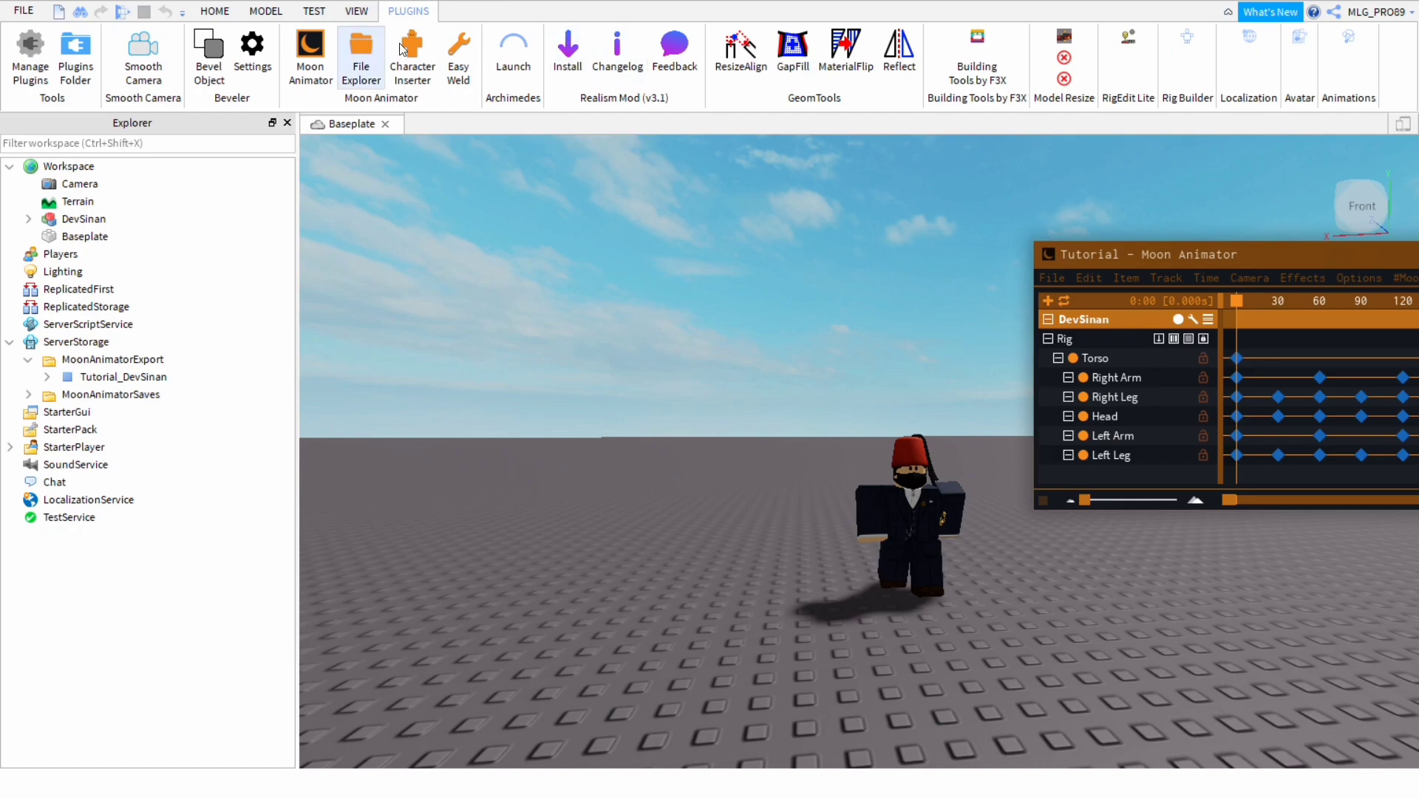
left_click(412, 55)
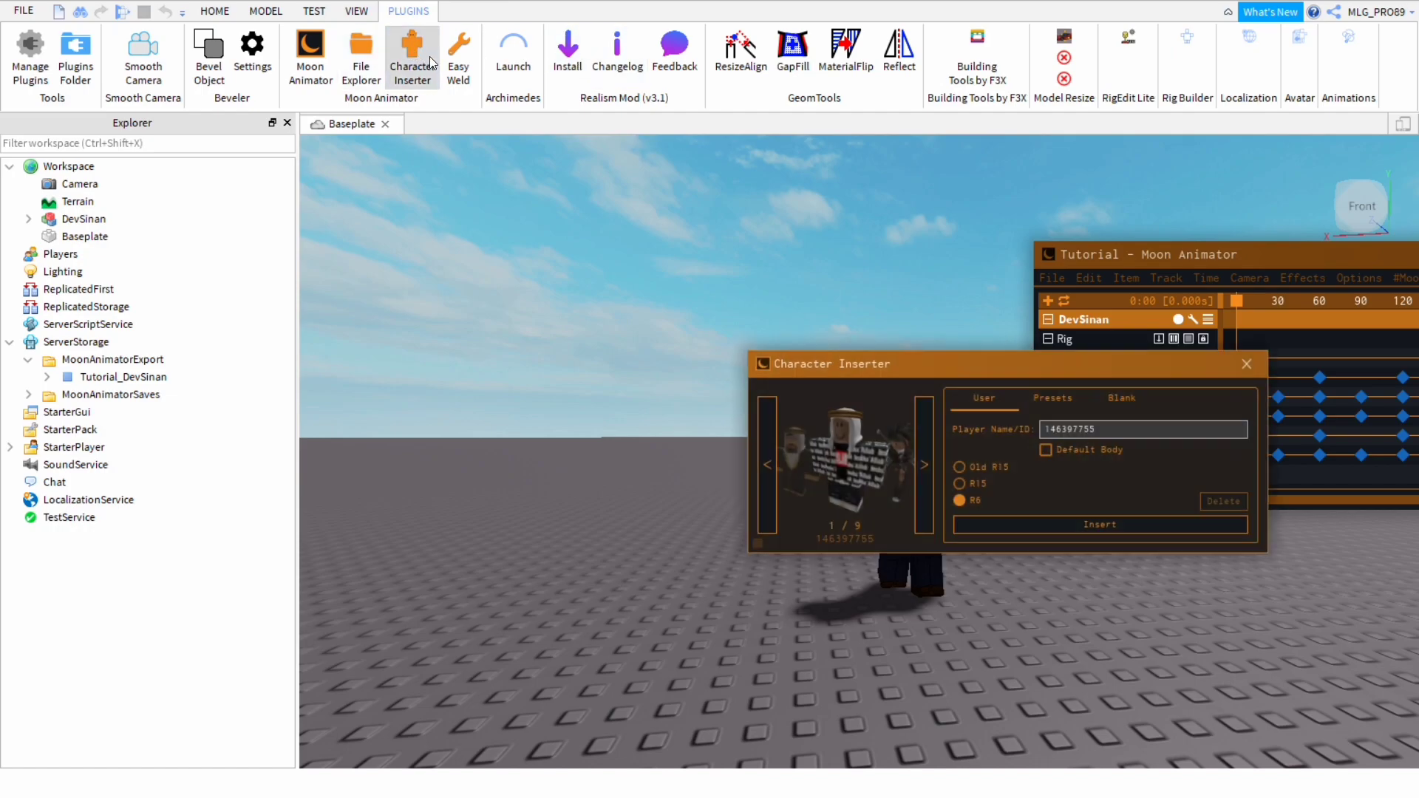
left_click(1004, 526)
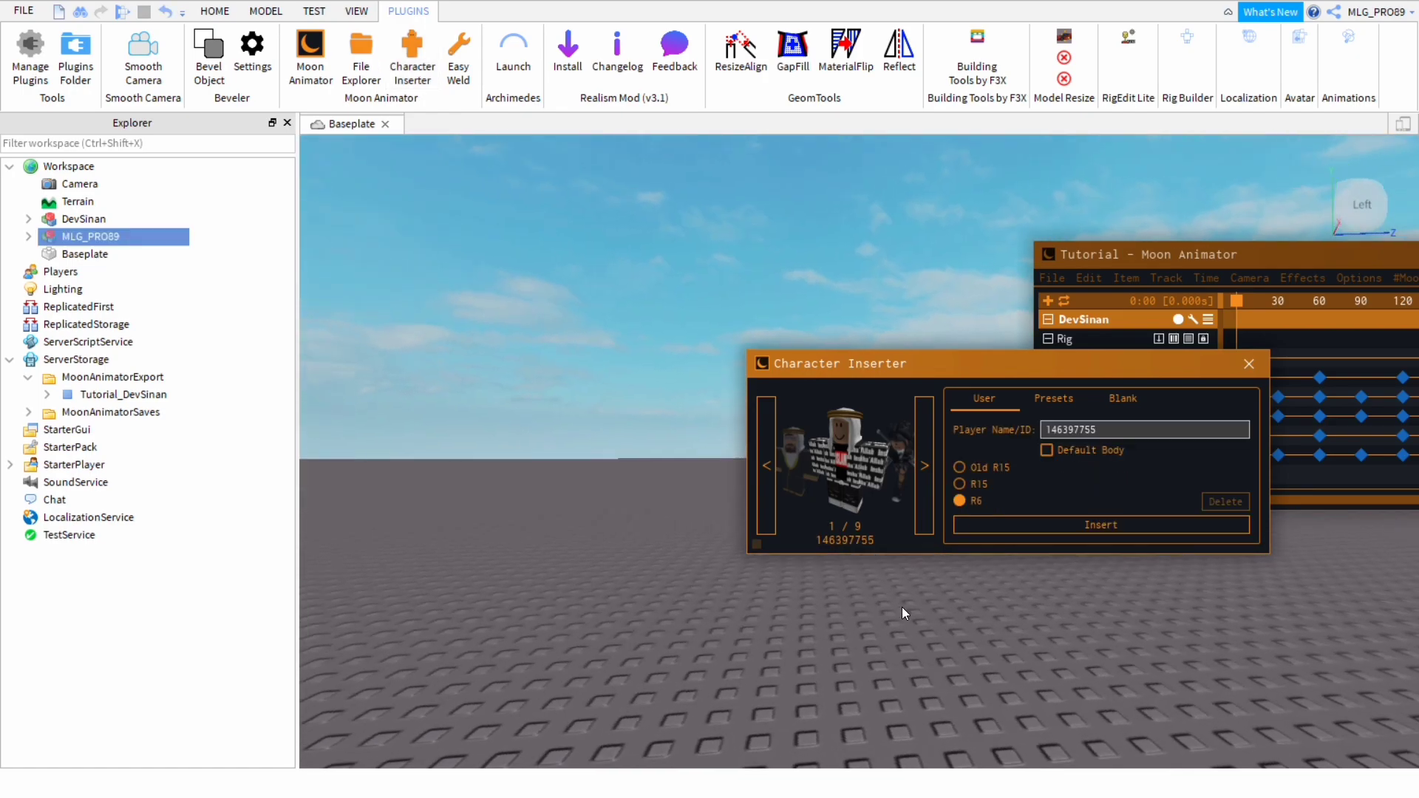
right_click_drag(902, 606, 919, 608)
scroll(920, 607, "down", 2)
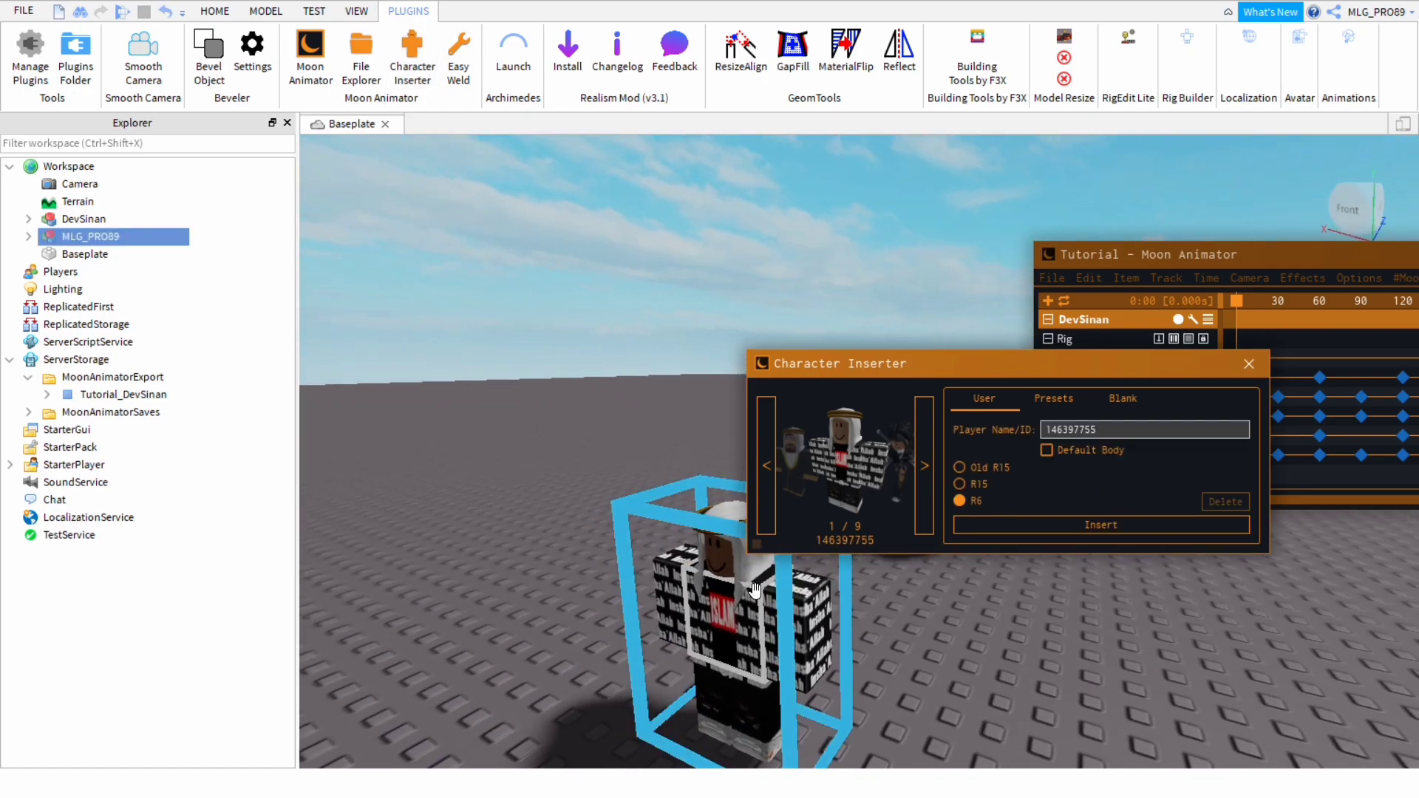
left_click(1249, 364)
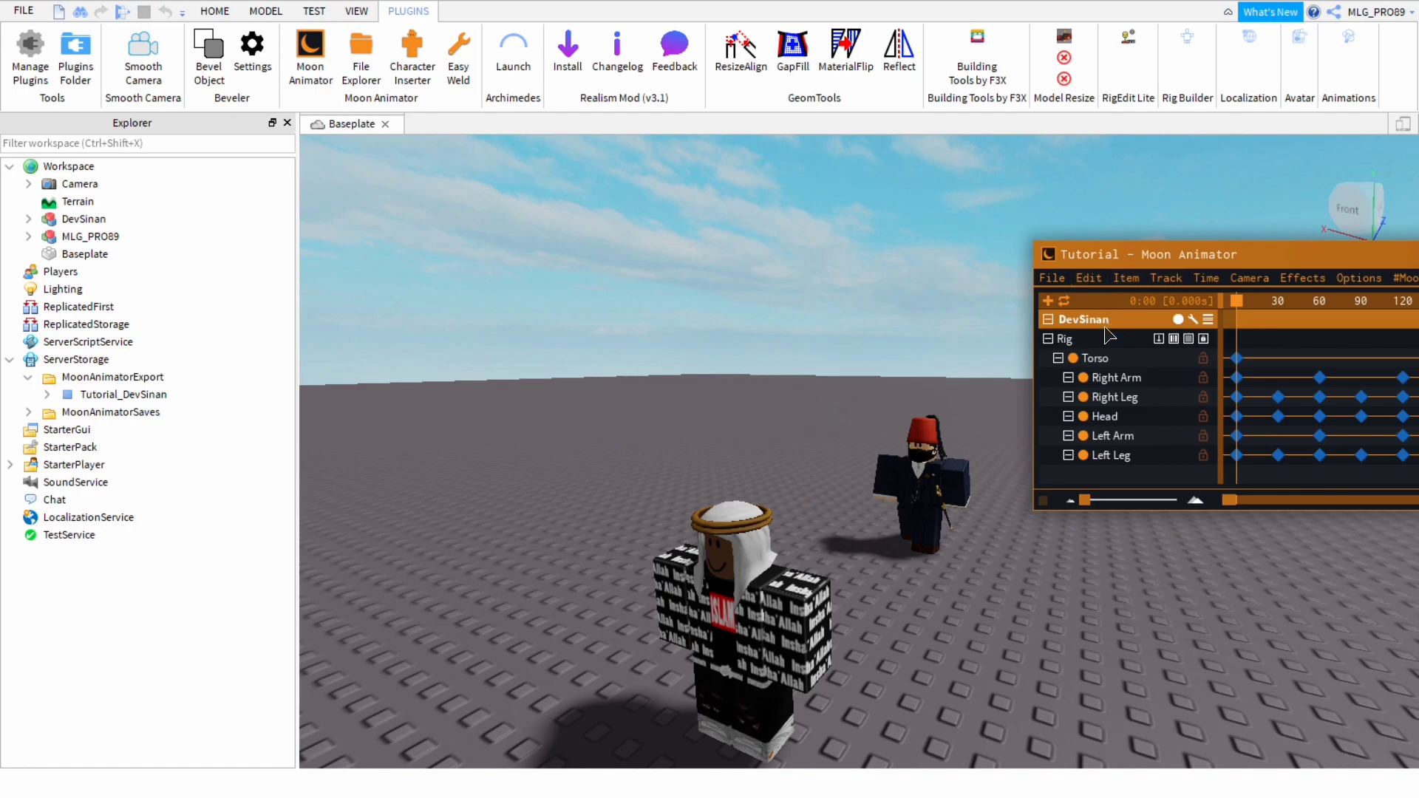
key("Return")
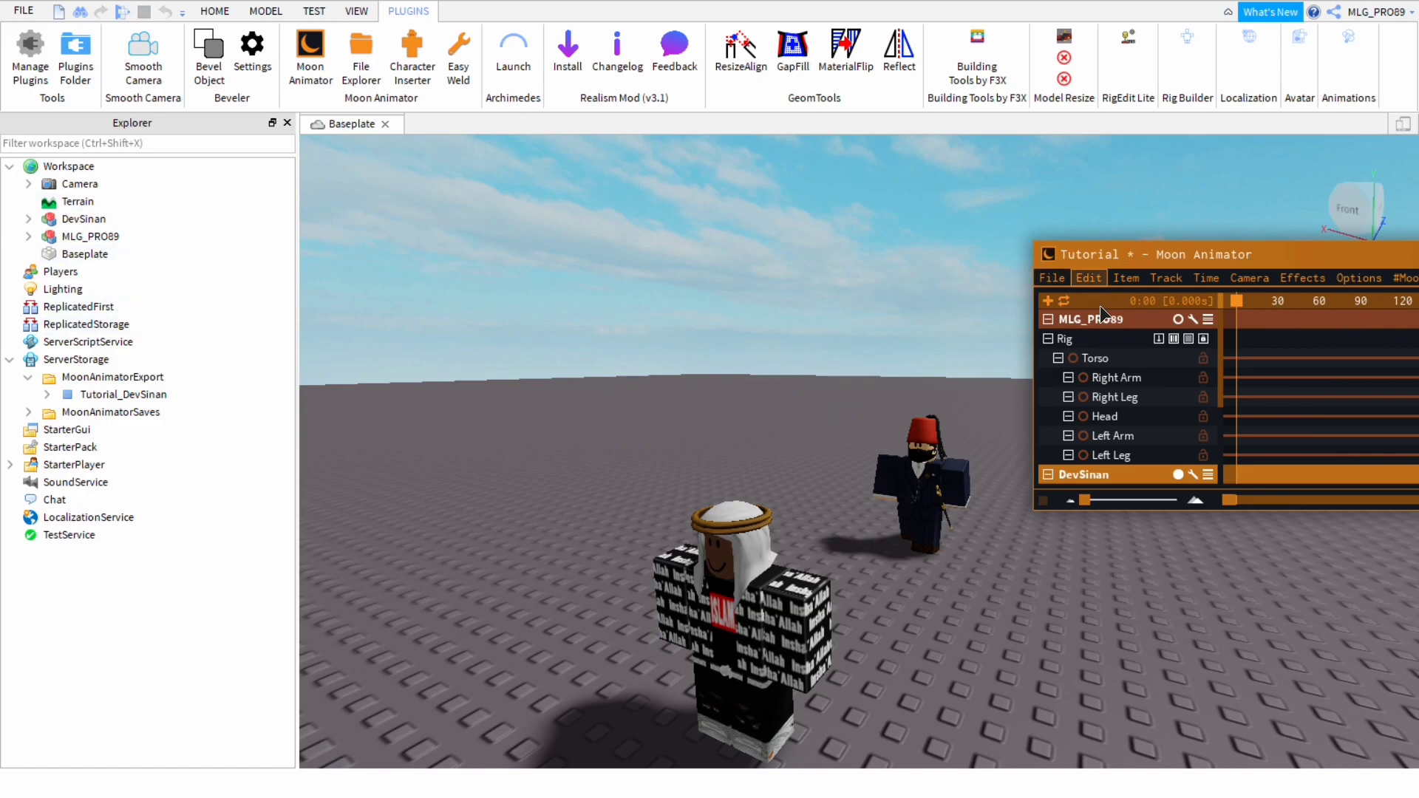
left_click(1125, 278)
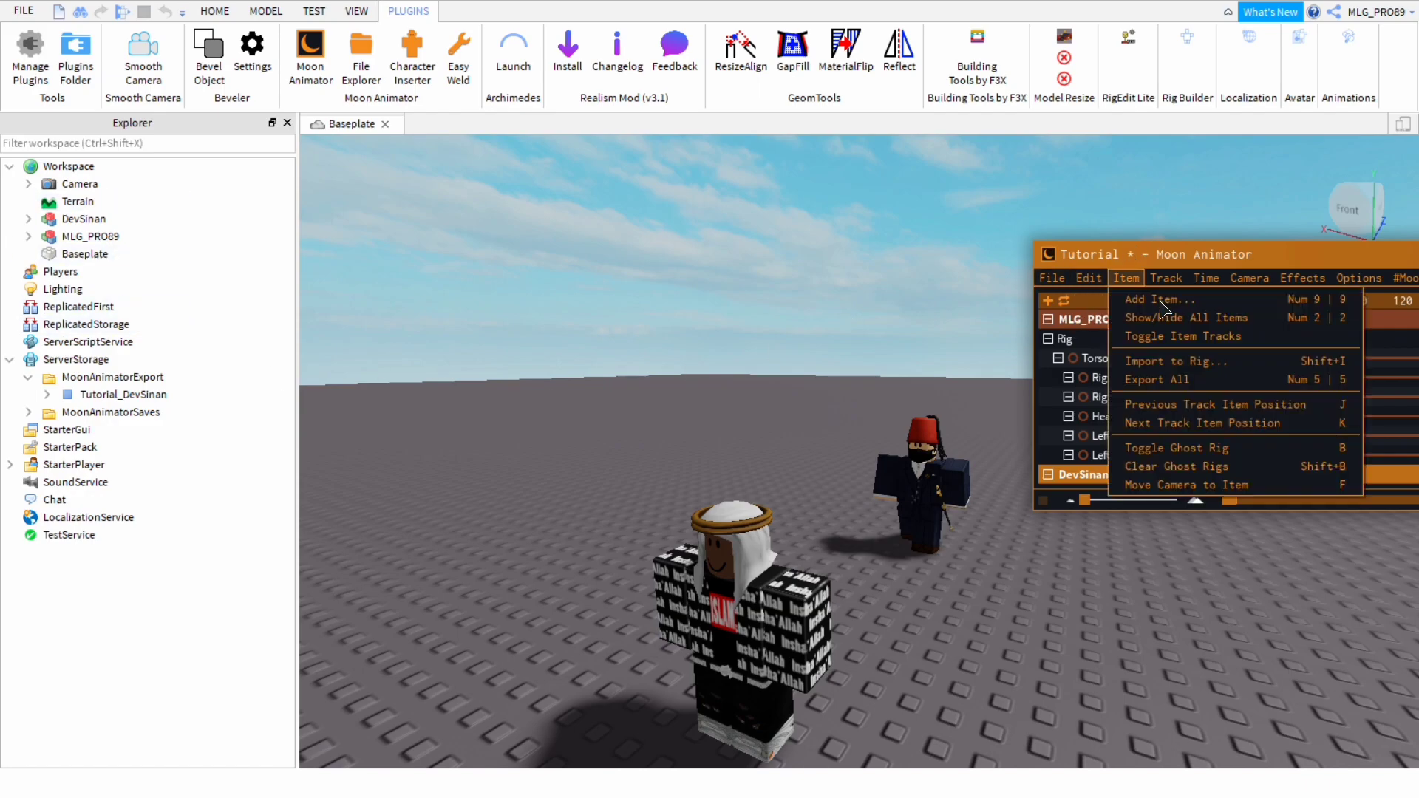
left_click(1181, 362)
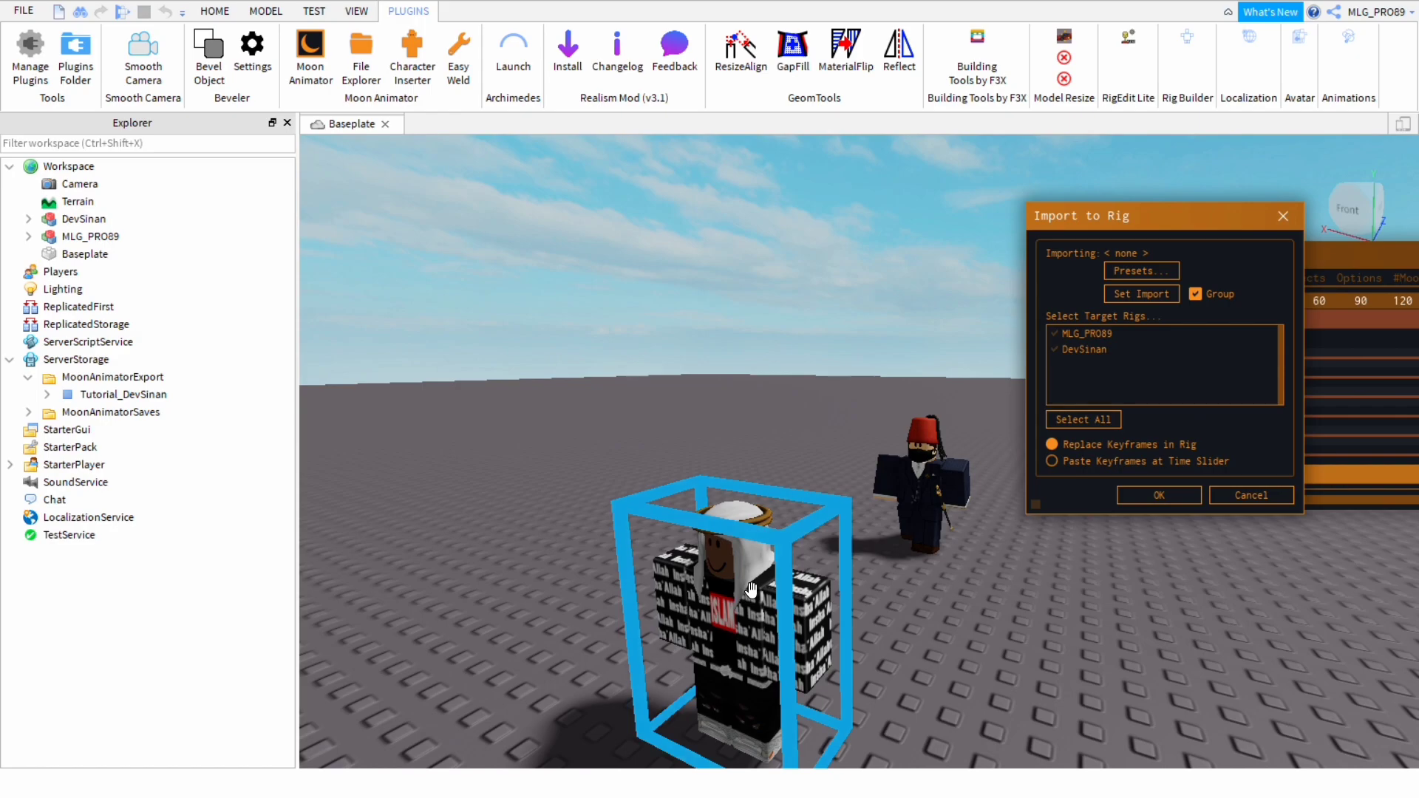
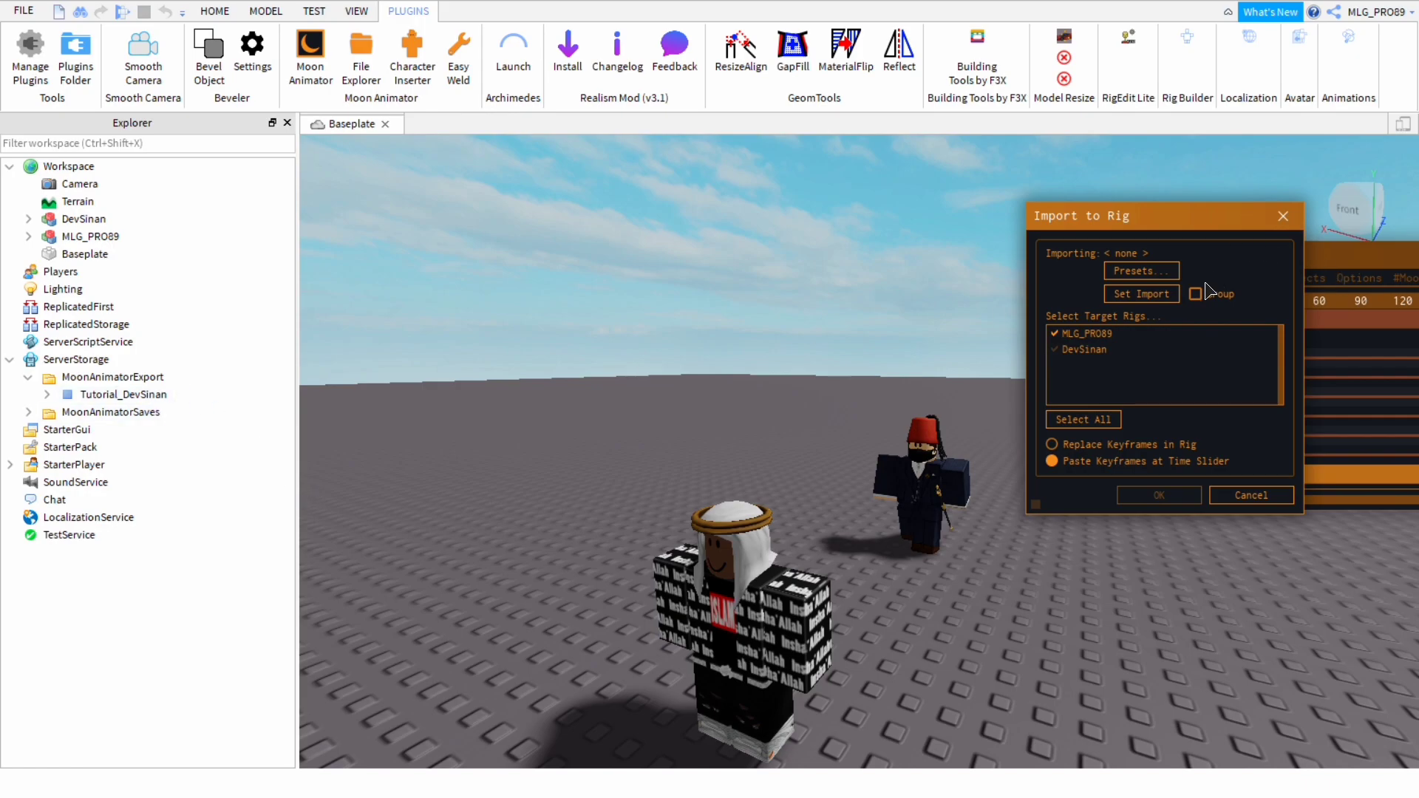
left_click(1283, 216)
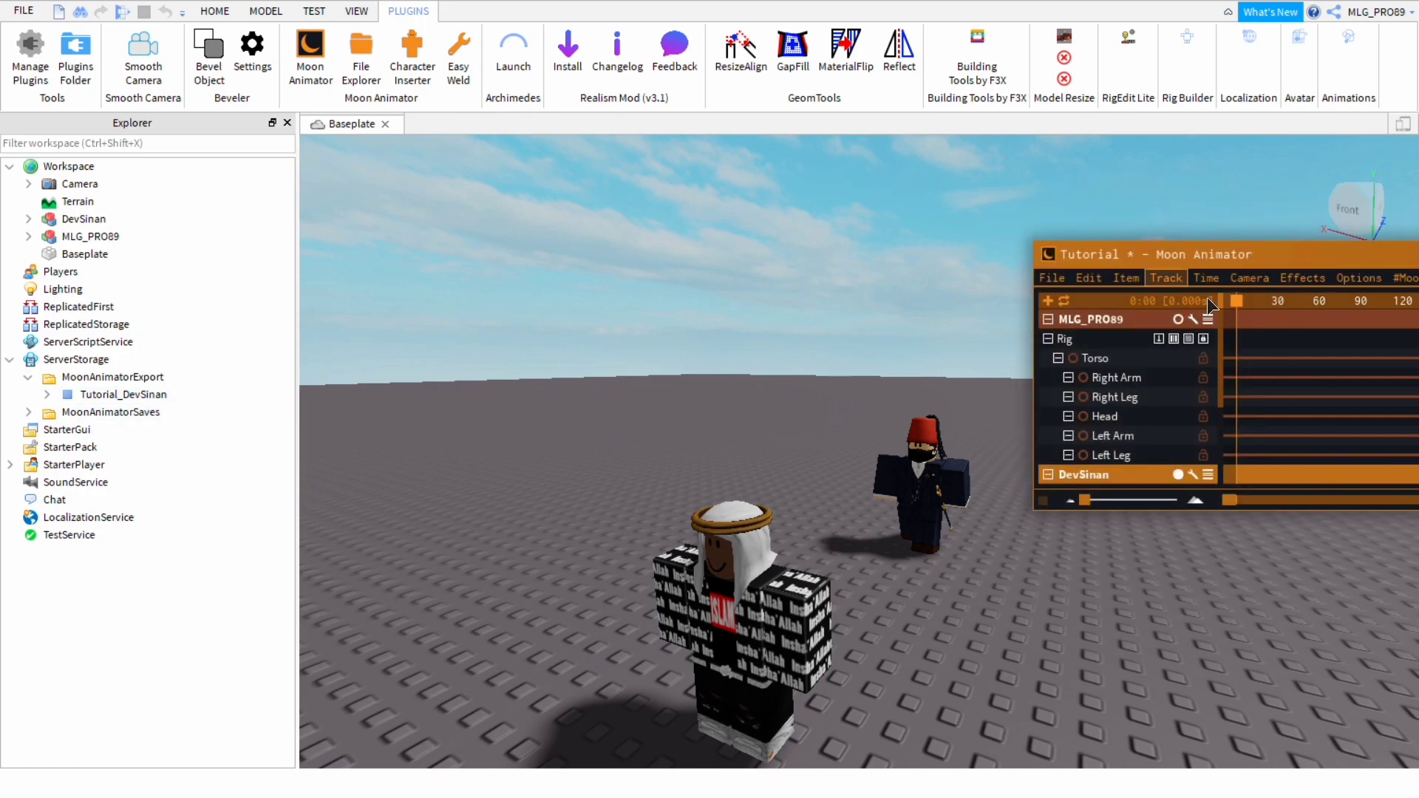
Import the exported Tutorial animation to the second character's rig with Group off, pasting keyframes at the time slider
left_click(1126, 278)
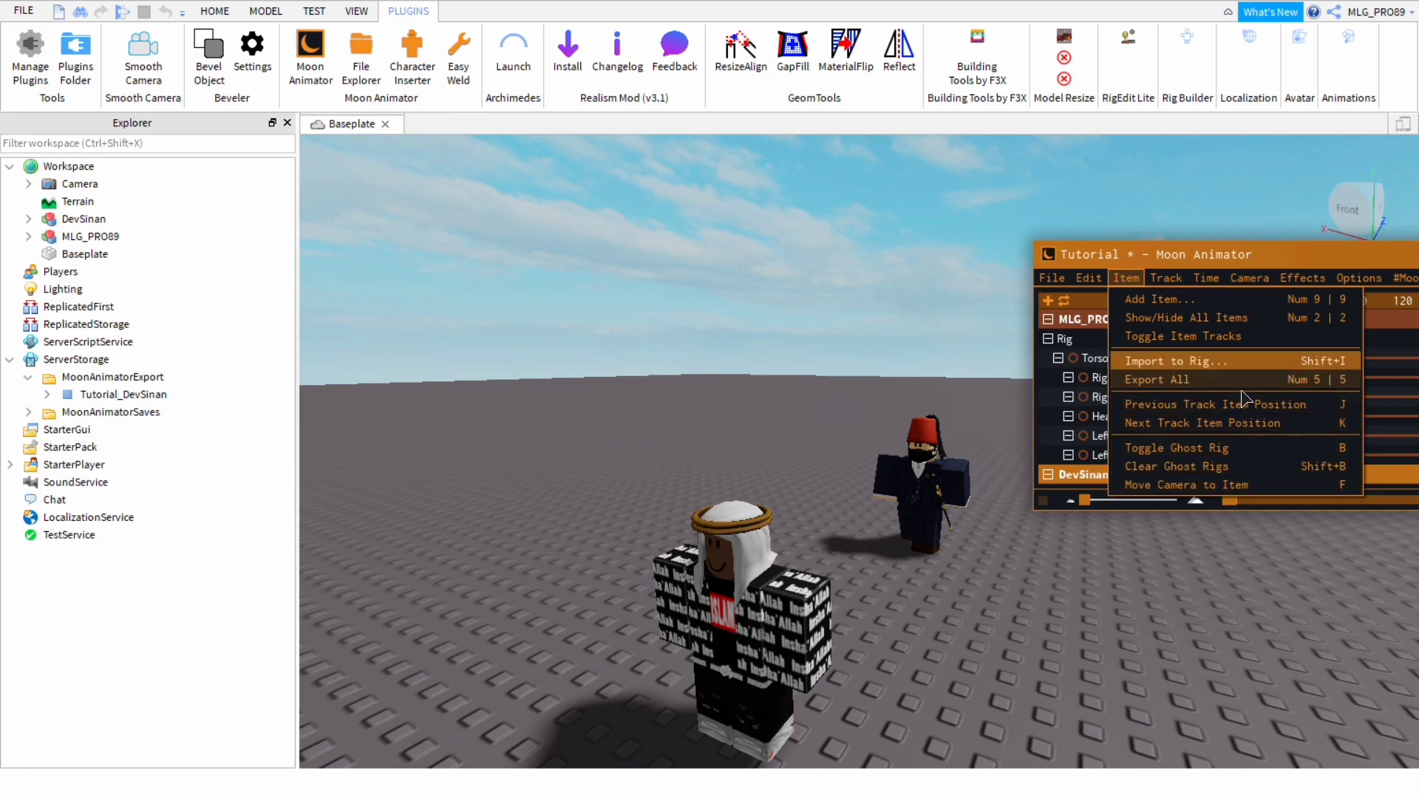
left_click(1219, 360)
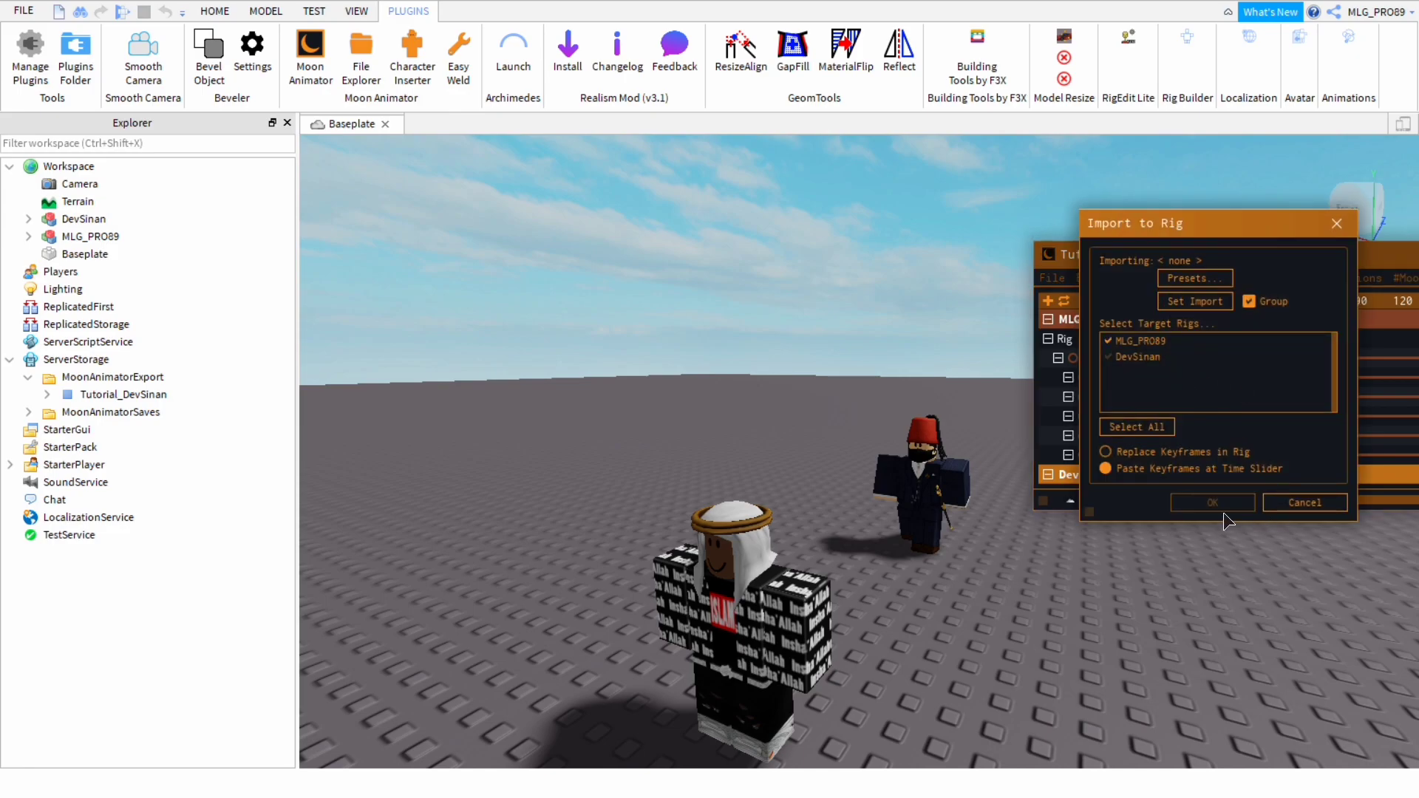
left_click(1250, 301)
left_click(74, 394)
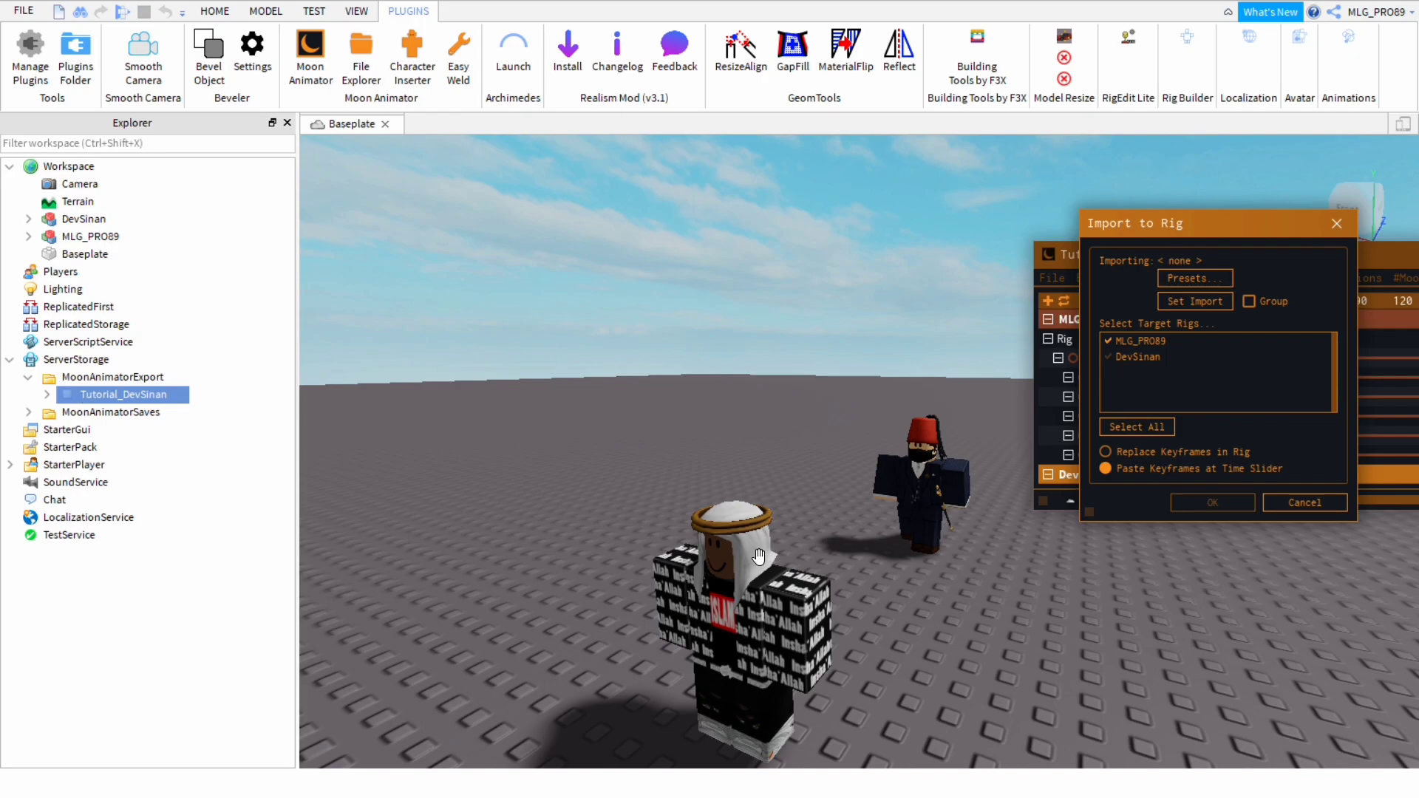
scroll(534, 467, "down", 2)
scroll(534, 467, "up", 2)
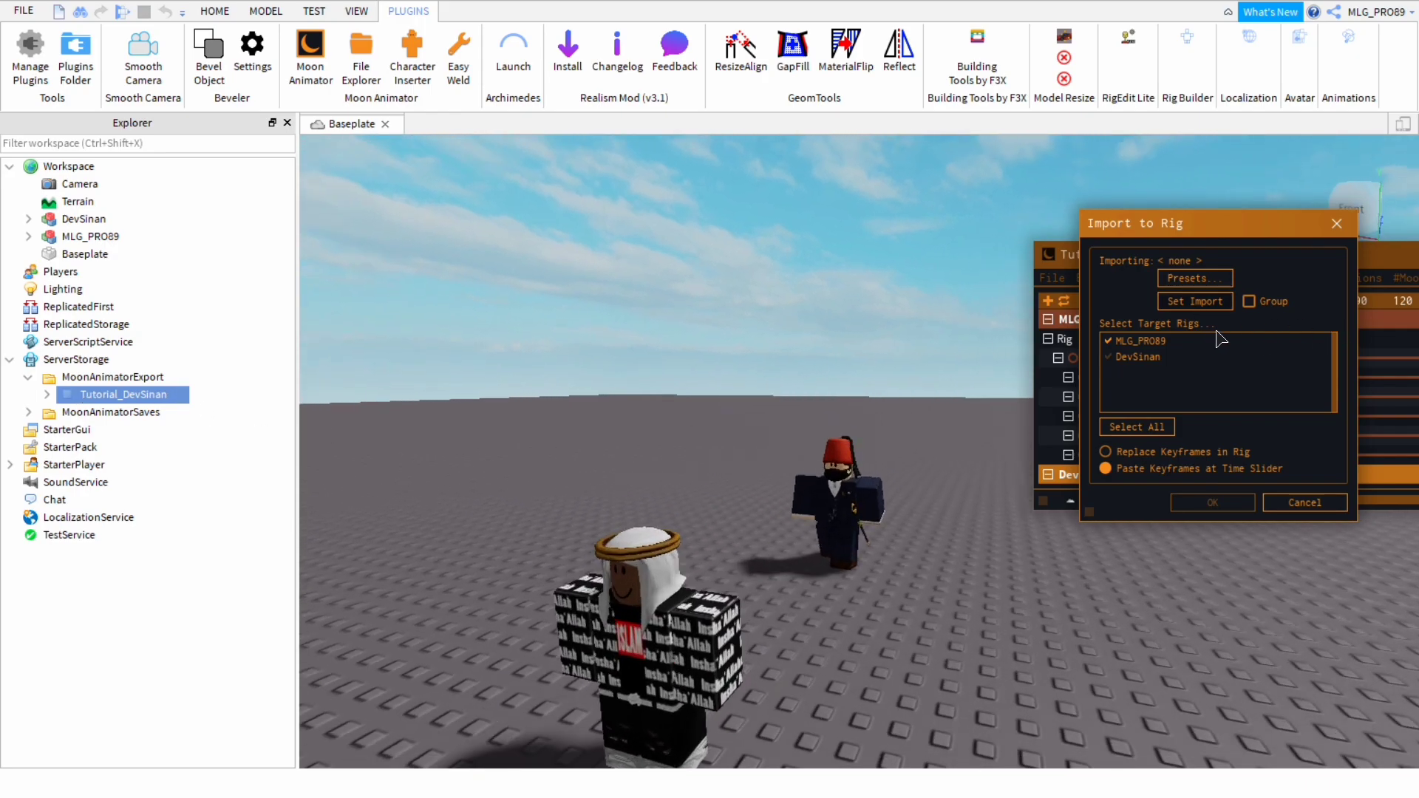
left_click(1195, 302)
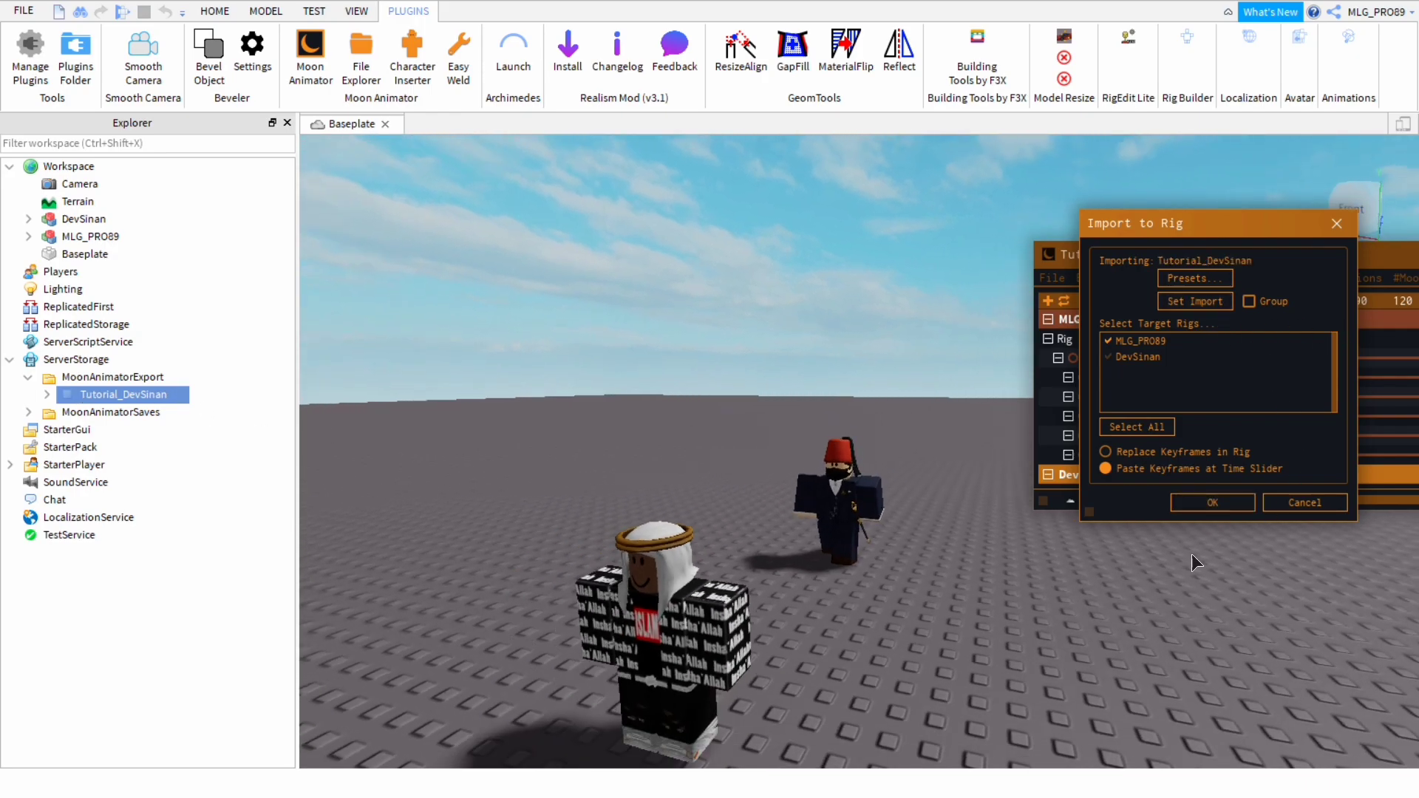
left_click(1183, 502)
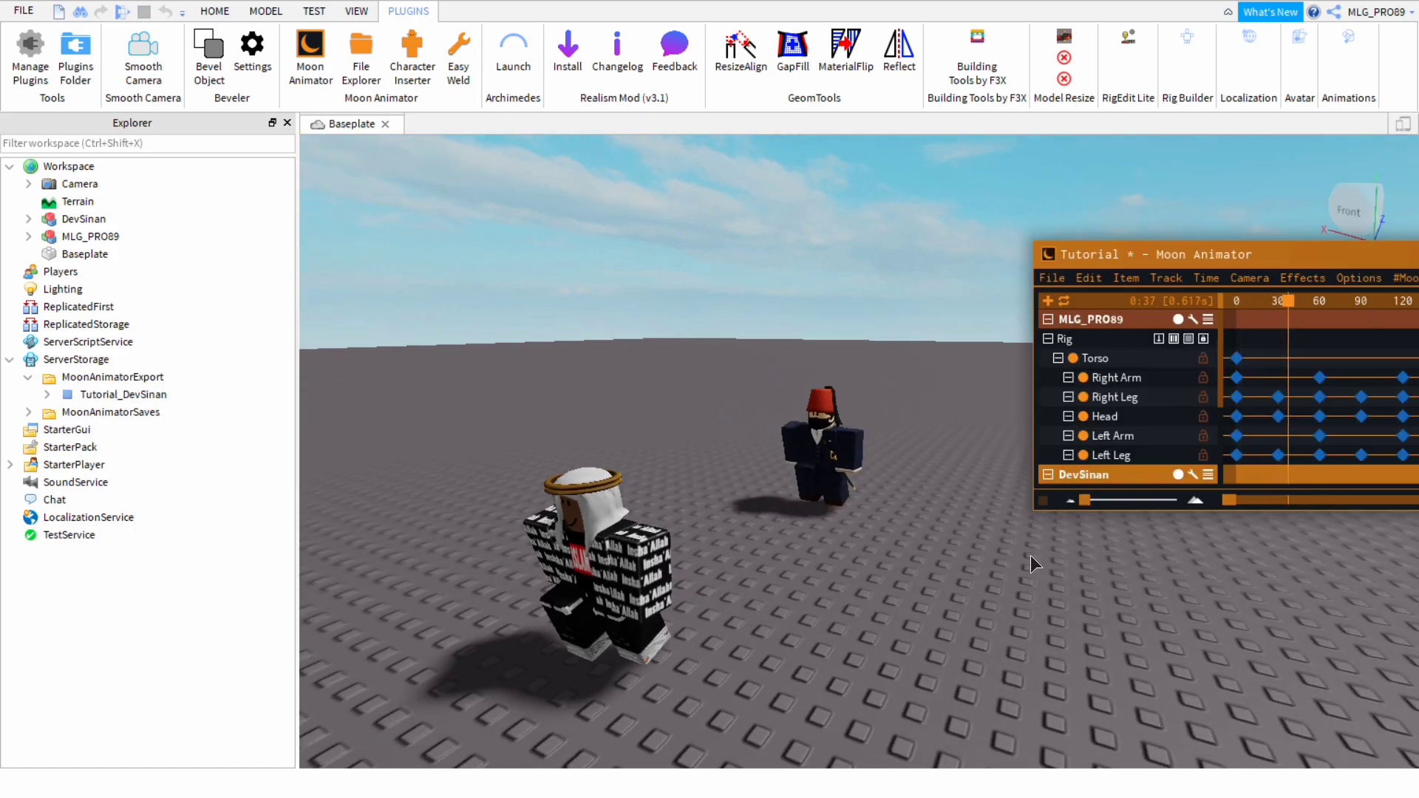
Watch both characters play the walk animation from several angles and distances
key("w")
right_click_drag(893, 596, 944, 575)
key("s")
key("w")
key("d")
key("s")
key("d")
key("s")
key("a")
key("s")
key("a")
key("w")
key("d")
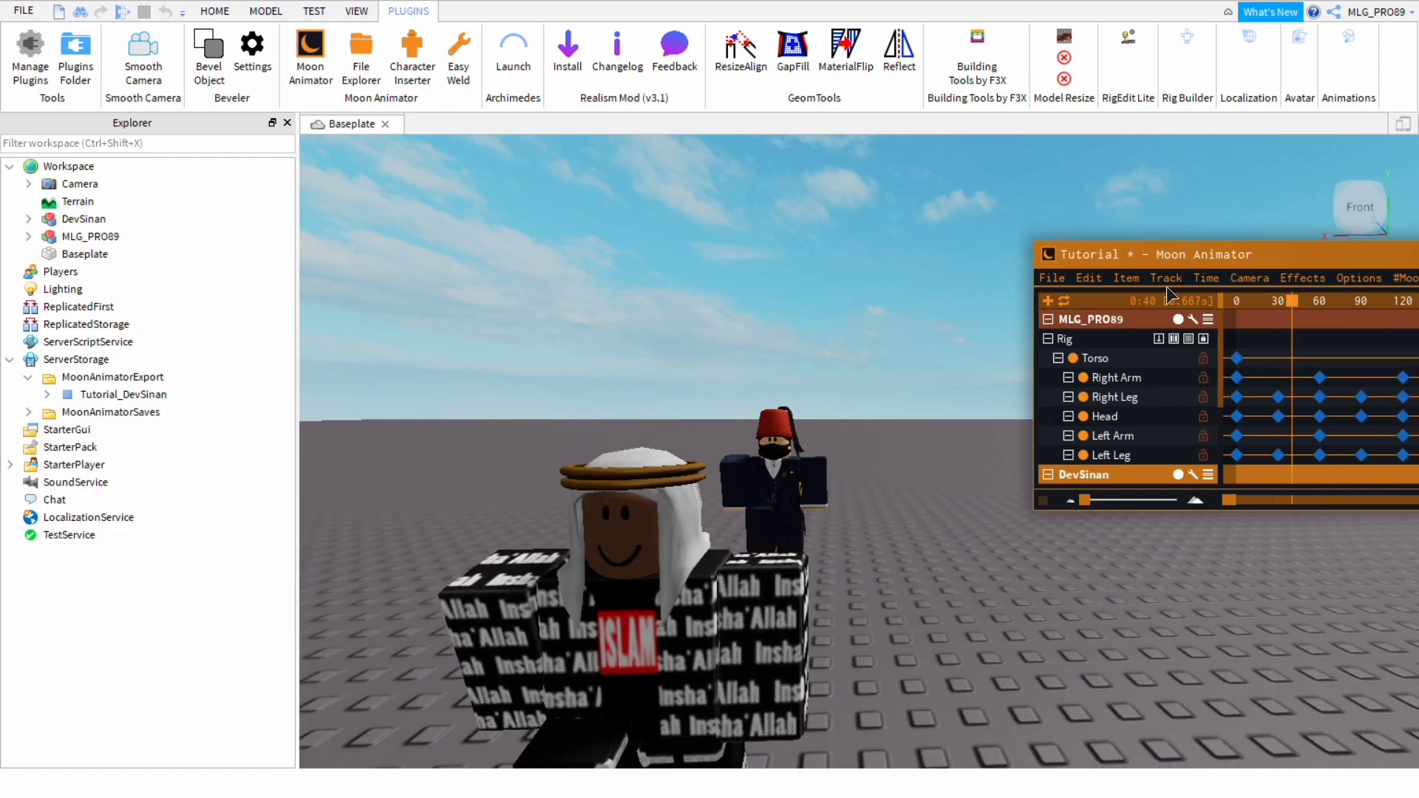
left_click(1125, 278)
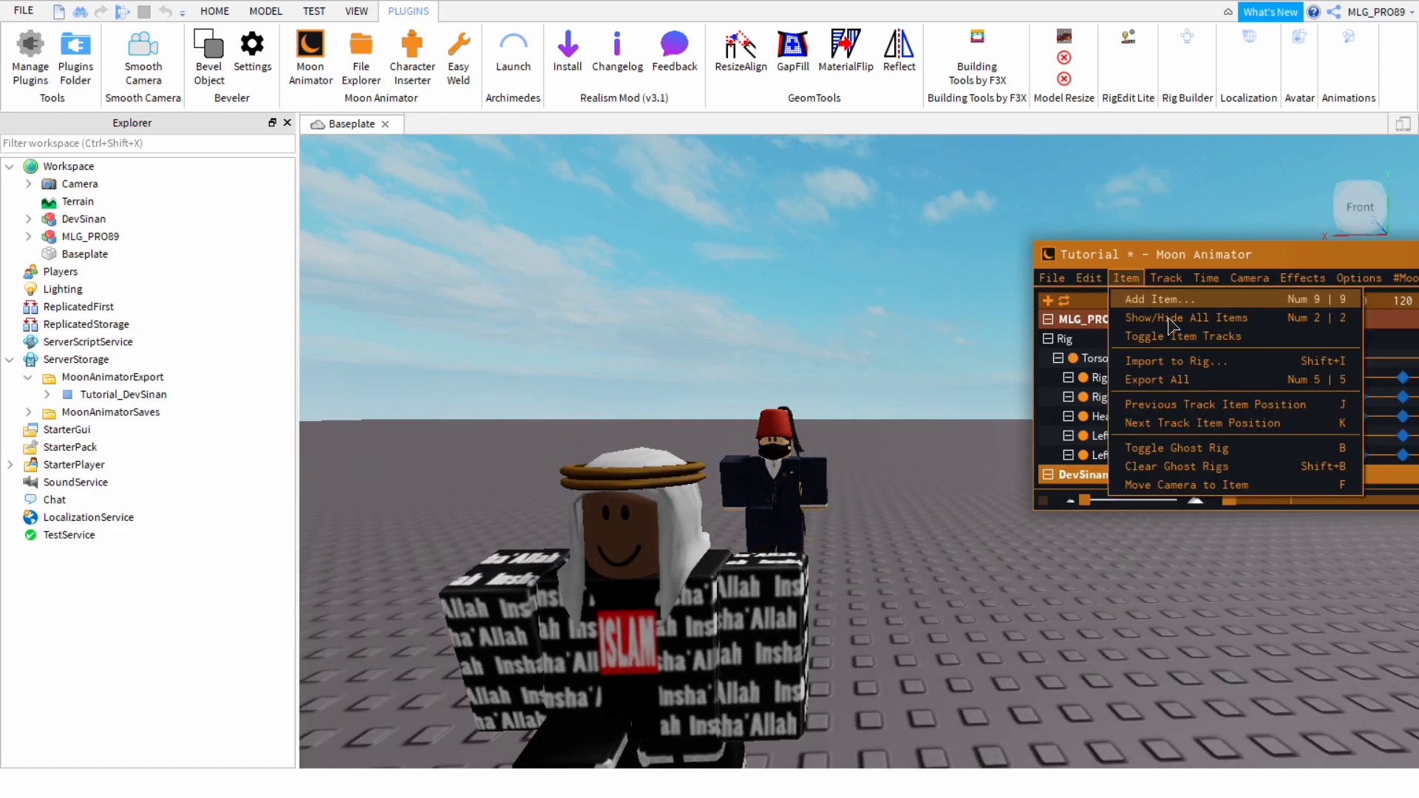
left_click(1168, 301)
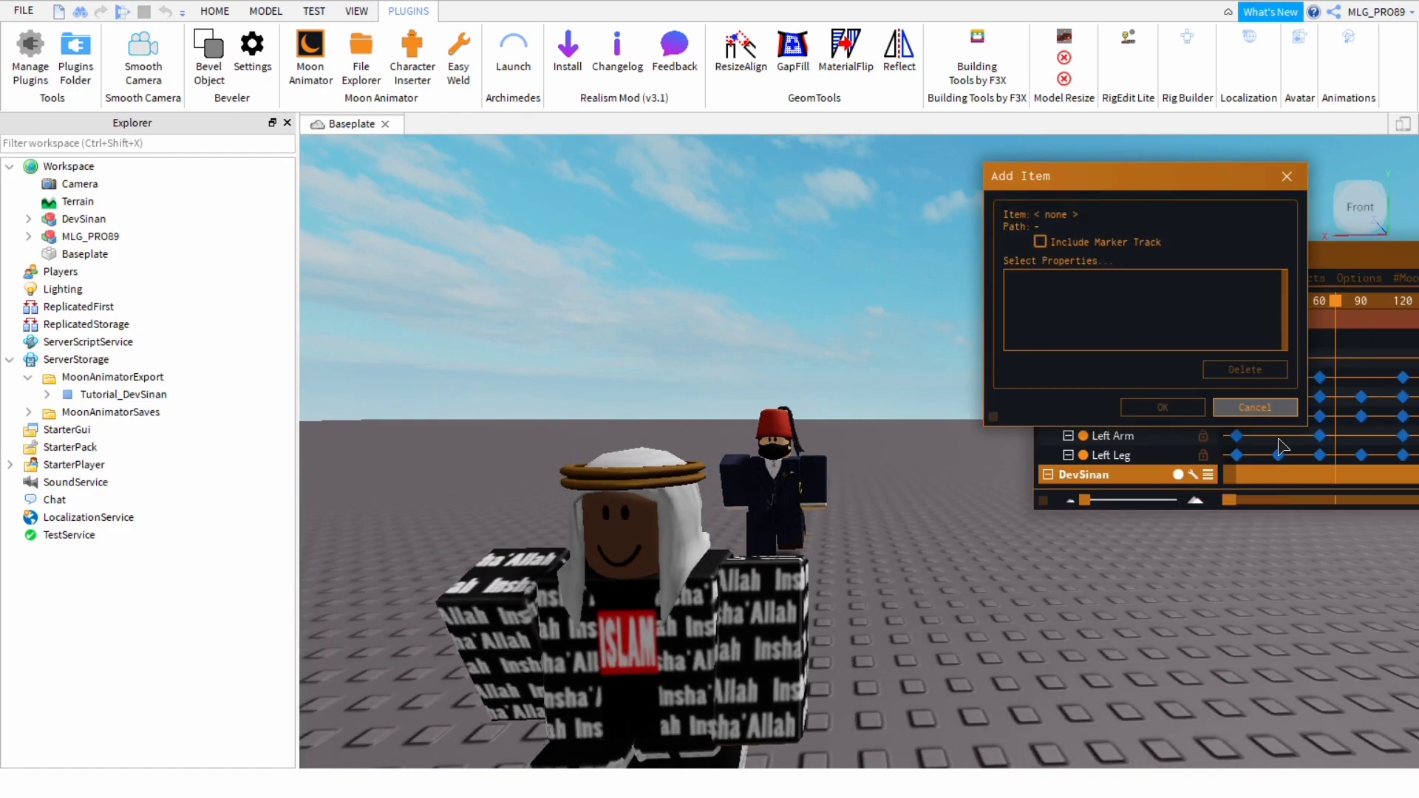
left_click(1254, 408)
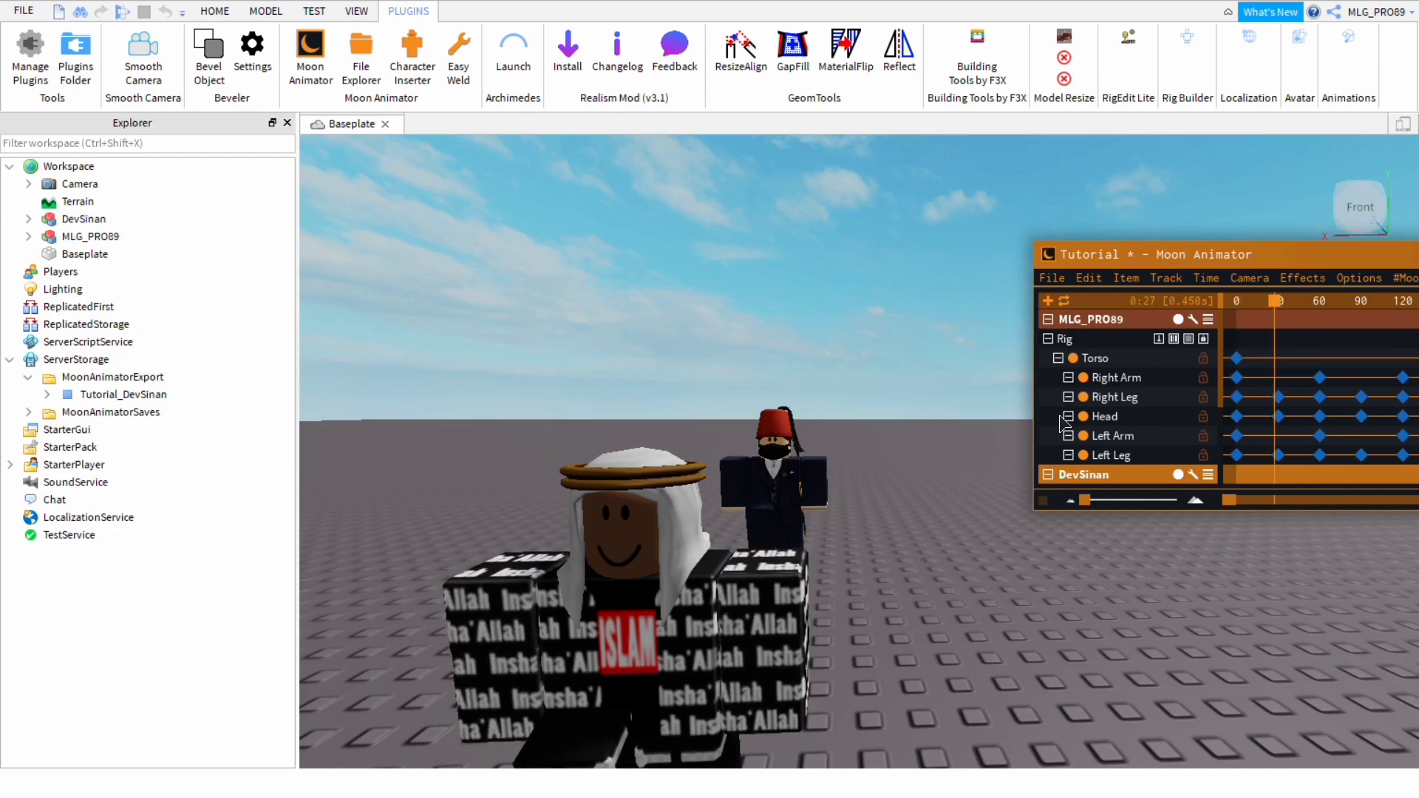